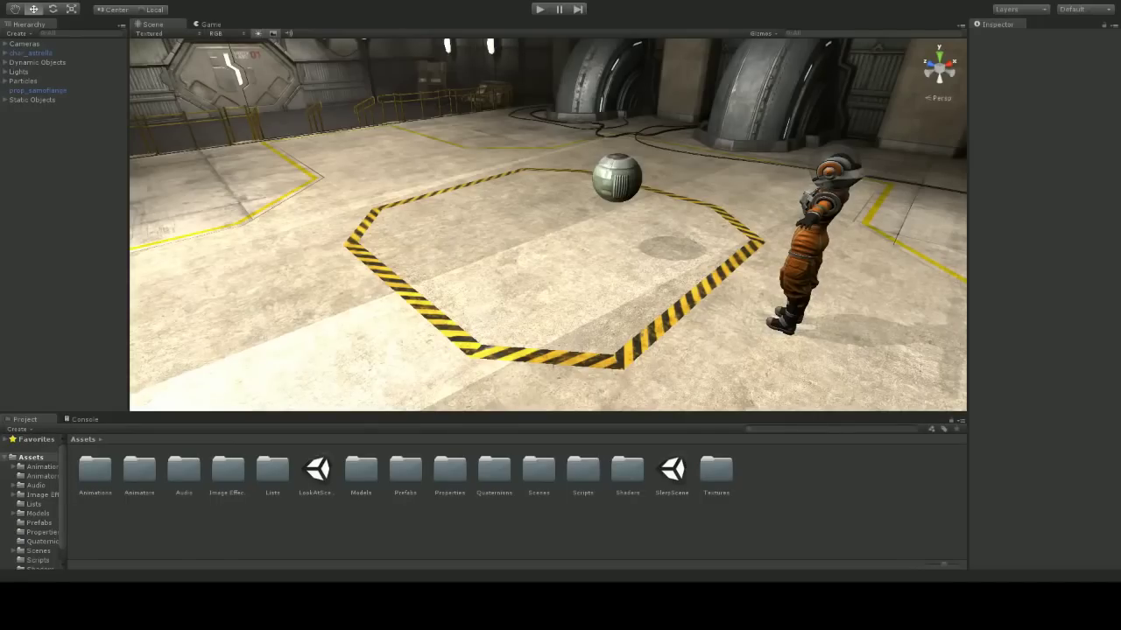
Open the Project Wizard for a new project and check the recently opened projects before returning to project creation
{"action": "left_click", "coordinate": [14, 2]}
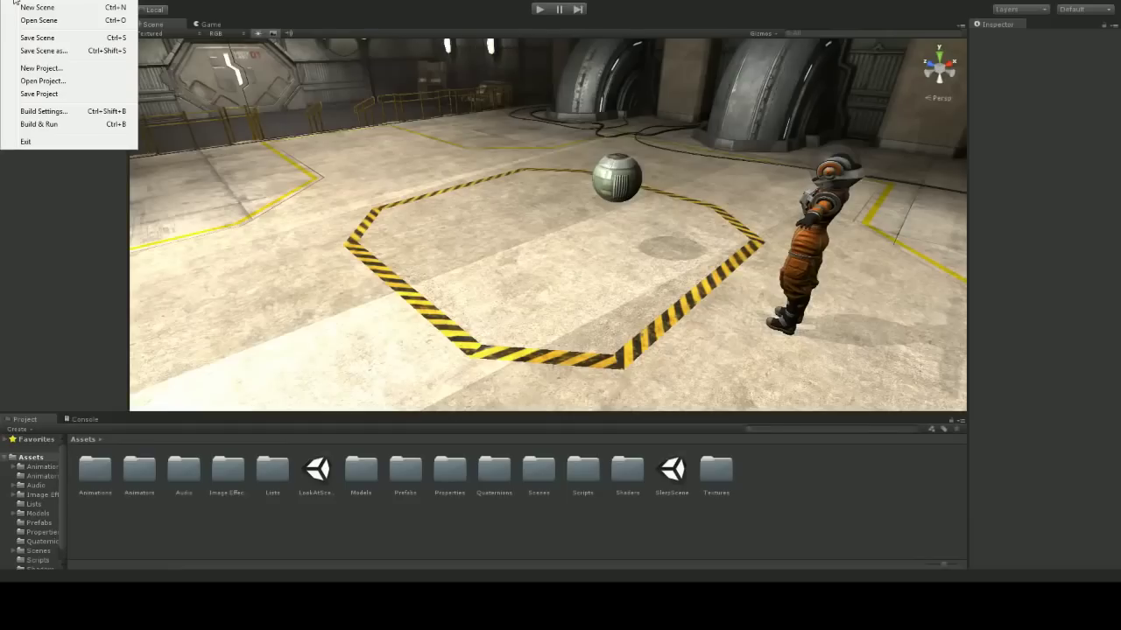
{"action": "left_click", "coordinate": [40, 68]}
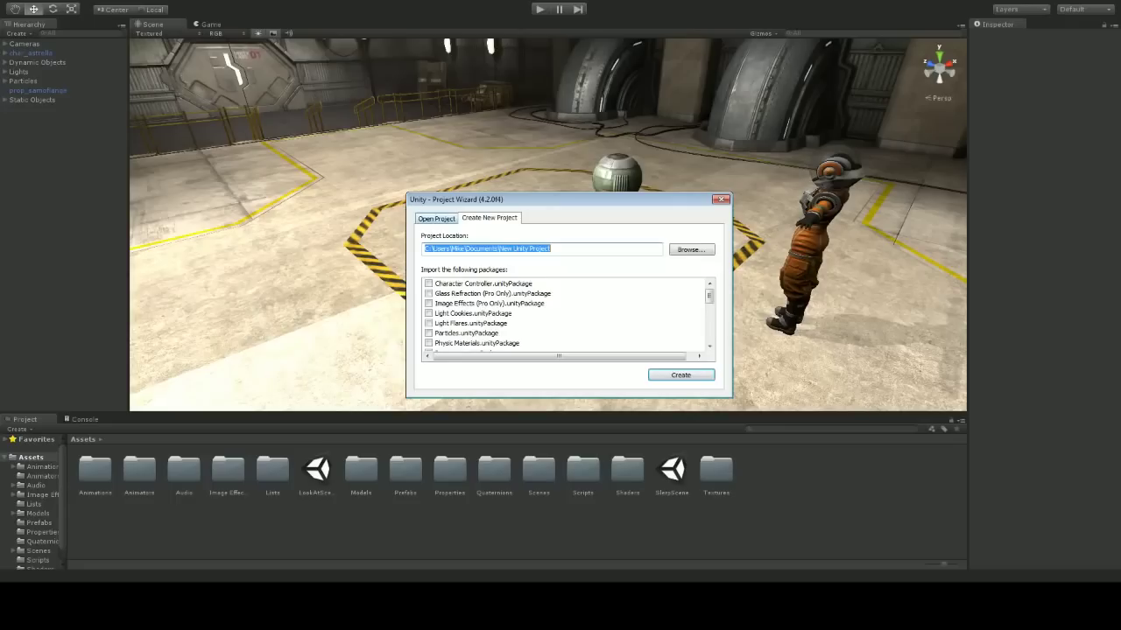
{"action": "left_click", "coordinate": [436, 218]}
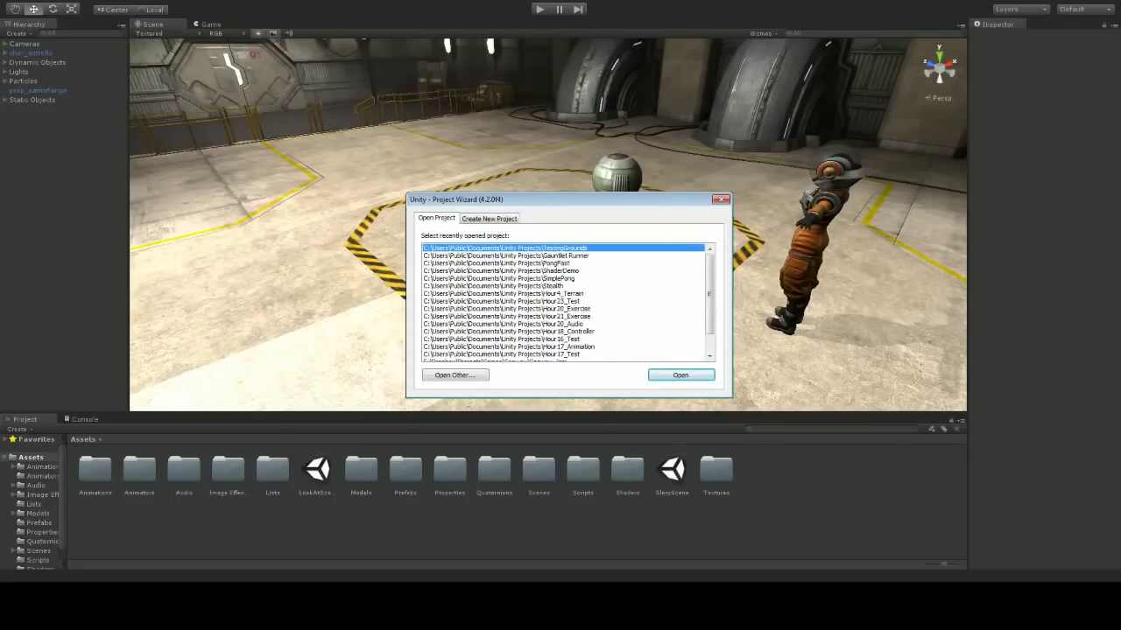
{"action": "scroll", "coordinate": [567, 302], "scroll_direction": "down", "scroll_amount": 3}
{"action": "scroll", "coordinate": [567, 302], "scroll_direction": "up", "scroll_amount": 3}
{"action": "left_click", "coordinate": [488, 218]}
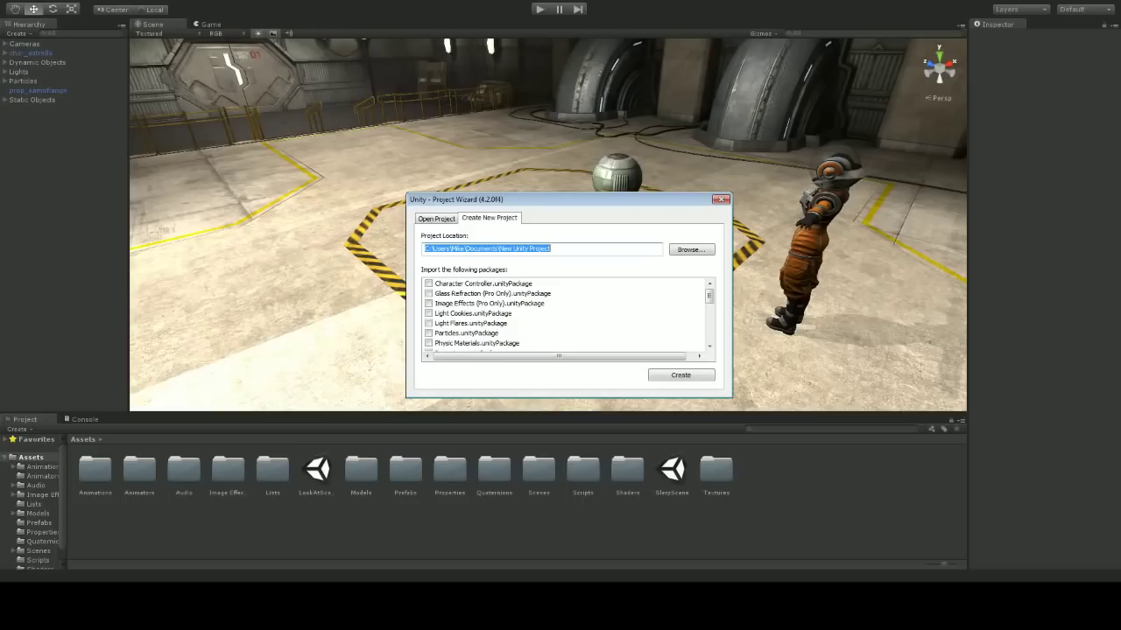
Create a folder named TwitchProject inside Unity Projects and choose it as the new project's location
{"action": "left_click_drag", "start_coordinate": [551, 249], "coordinate": [499, 248]}
{"action": "left_click", "coordinate": [690, 249]}
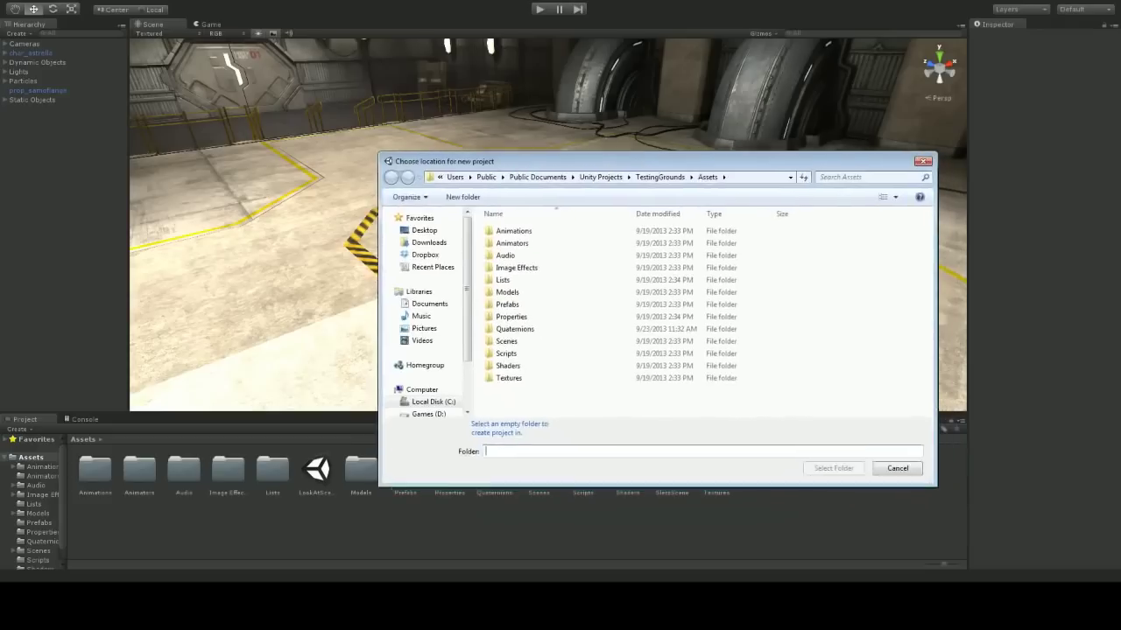
{"action": "left_click", "coordinate": [597, 172]}
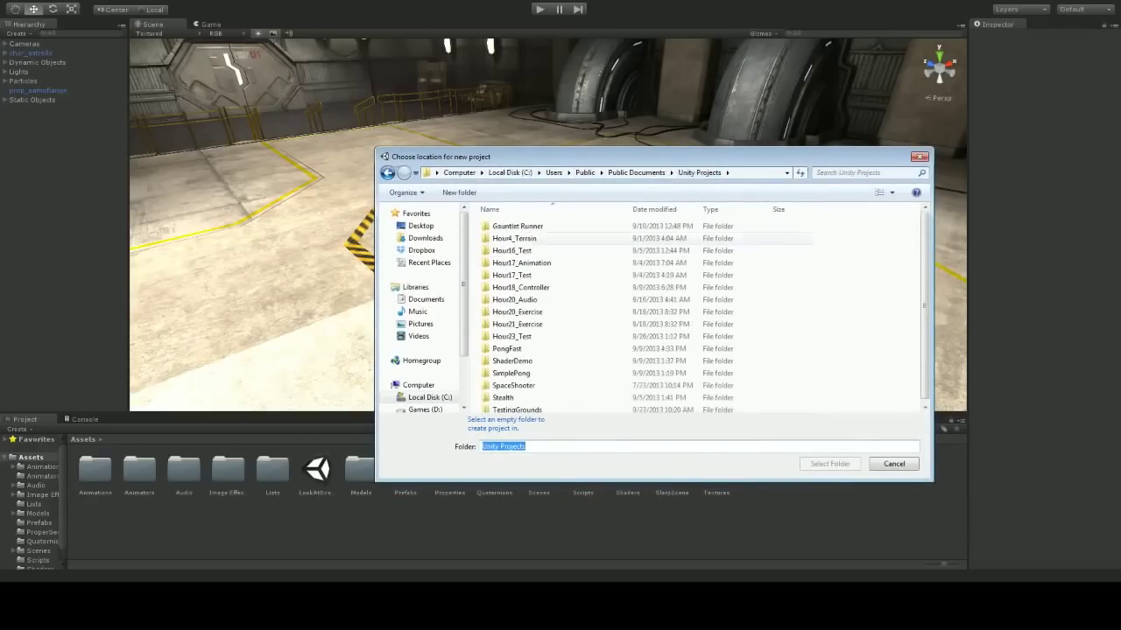
{"action": "key", "text": "ctrl+shift+n"}
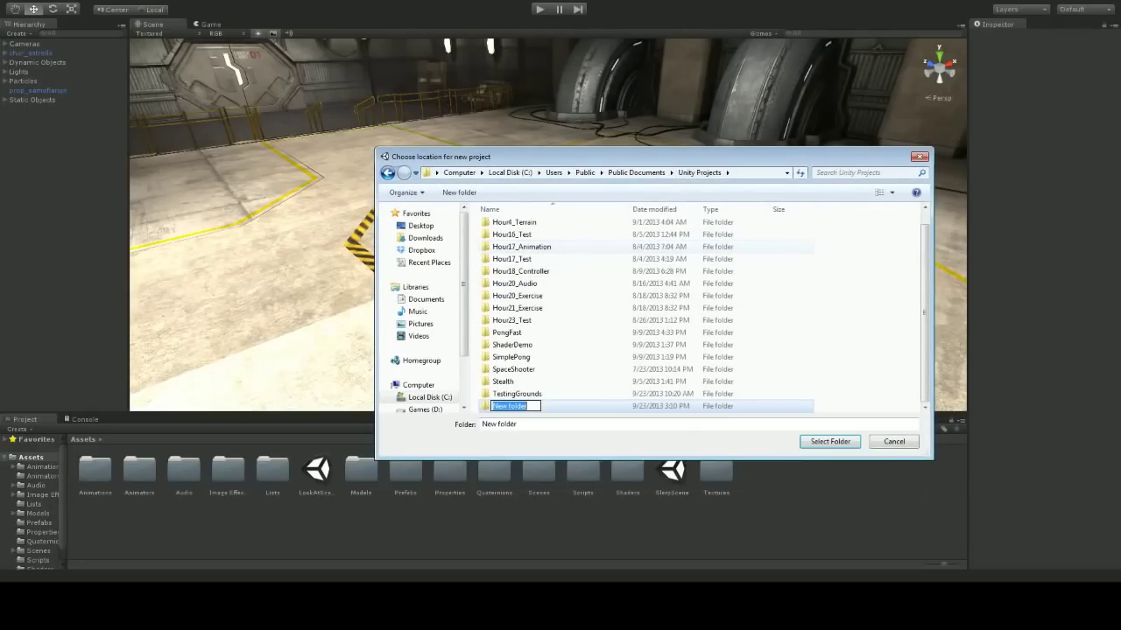
{"action": "type", "text": "Twith"}
{"action": "type", "text": "hProject"}
{"action": "key", "text": "Return"}
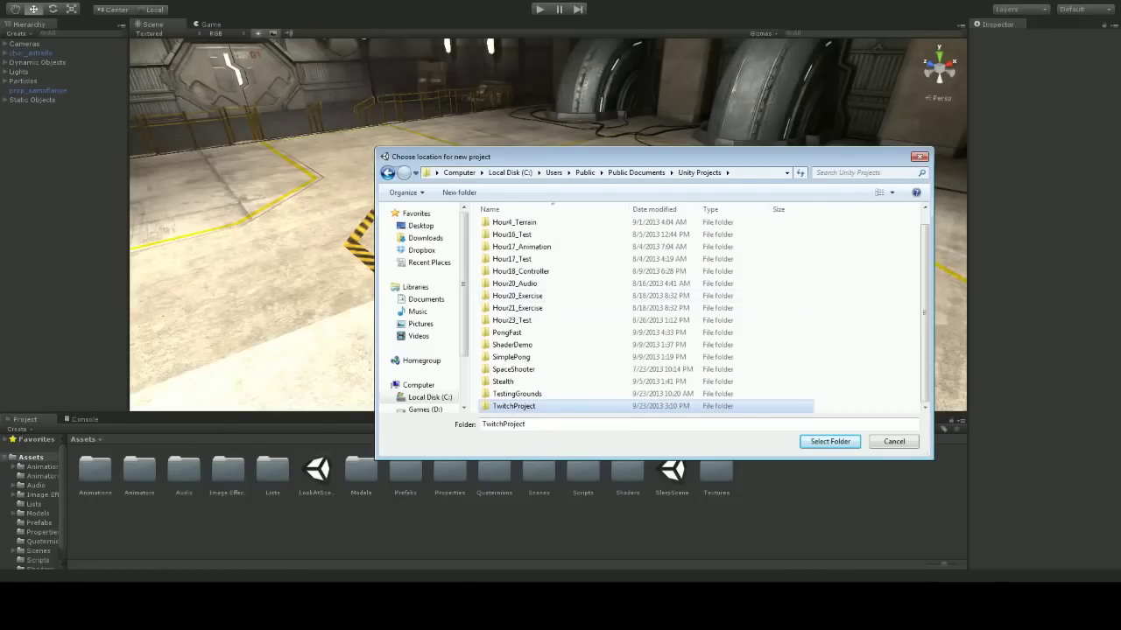
{"action": "key", "text": "Return"}
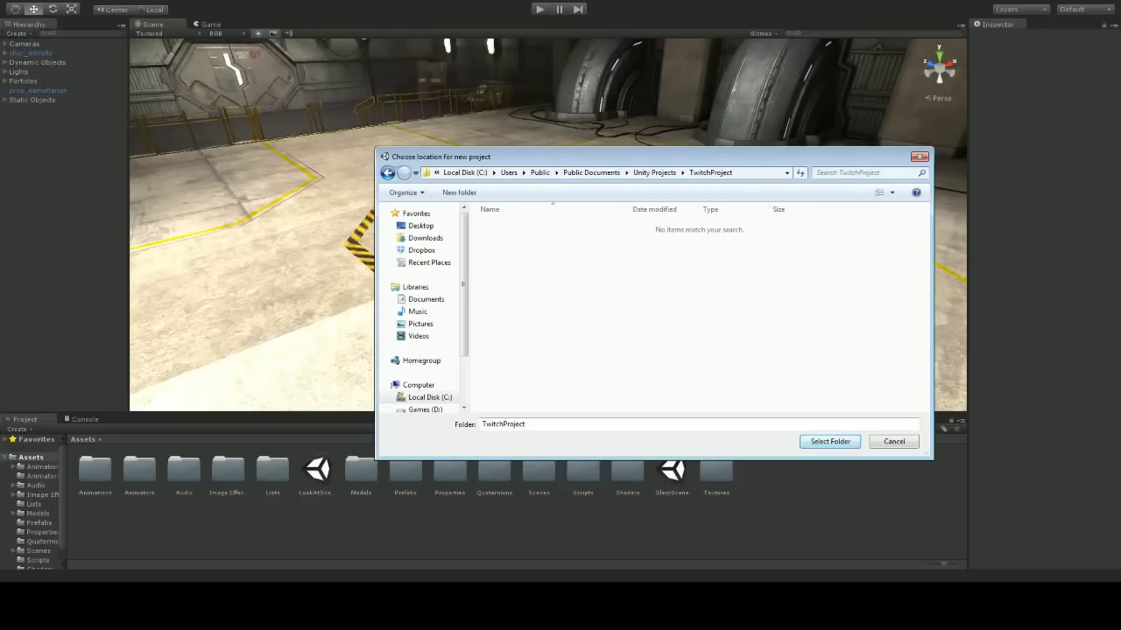
{"action": "key", "text": "Return"}
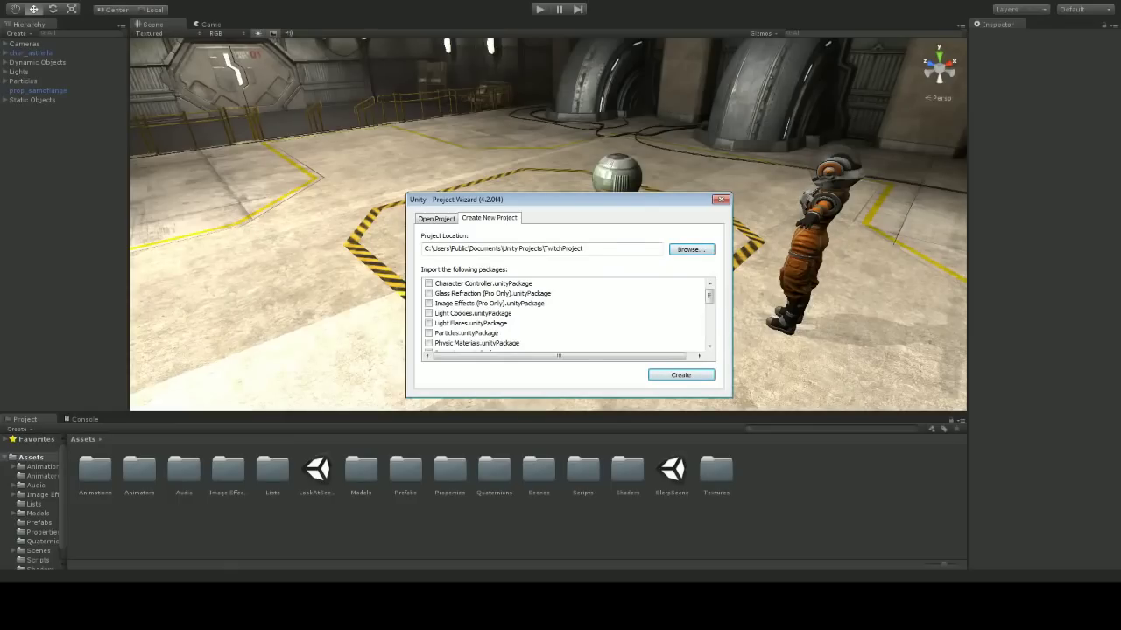
Look through the importable packages and create the project without importing any of them
{"action": "scroll", "coordinate": [565, 313], "scroll_direction": "down", "scroll_amount": 10}
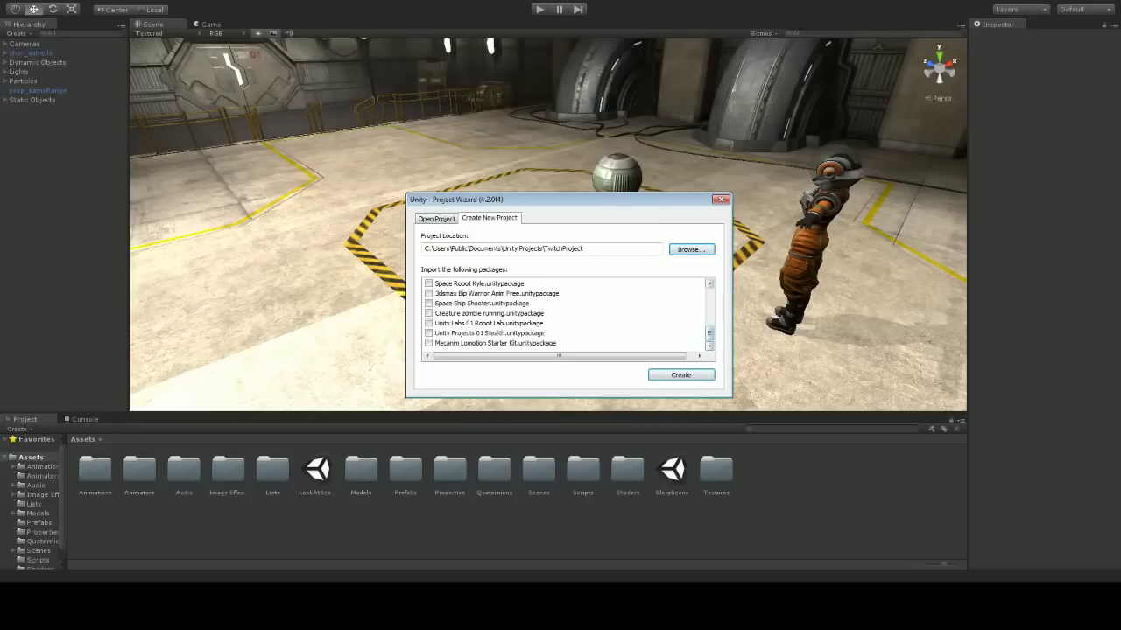
{"action": "scroll", "coordinate": [565, 313], "scroll_direction": "up", "scroll_amount": 10}
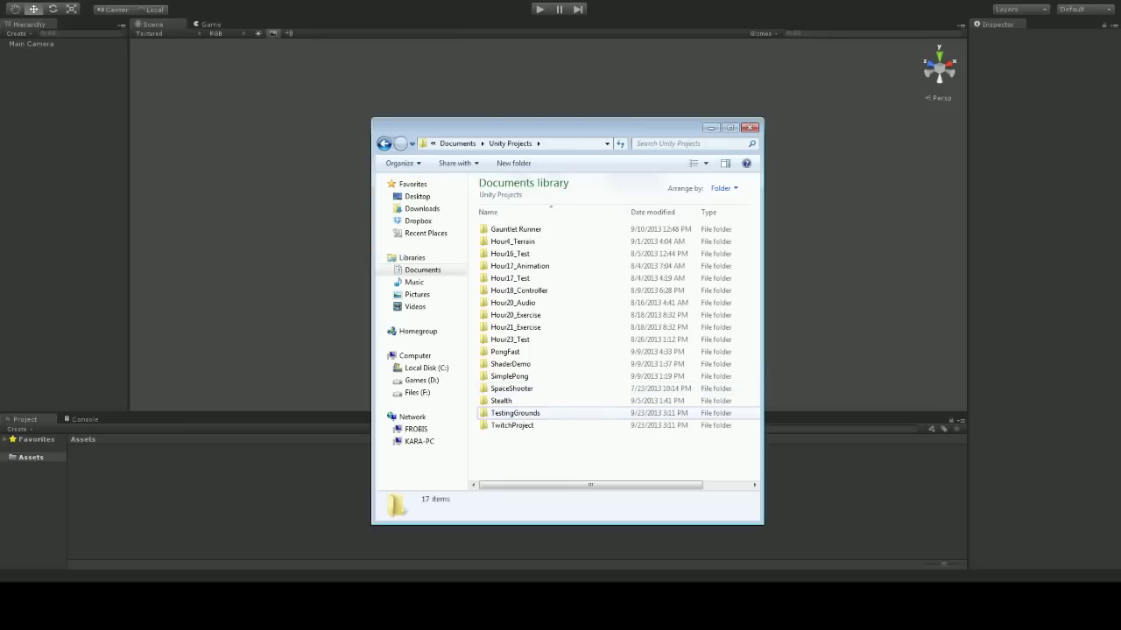
Inspect the contents of the TestingGrounds project folder in Windows Explorer and move the window out of the way
{"action": "double_click", "coordinate": [515, 413]}
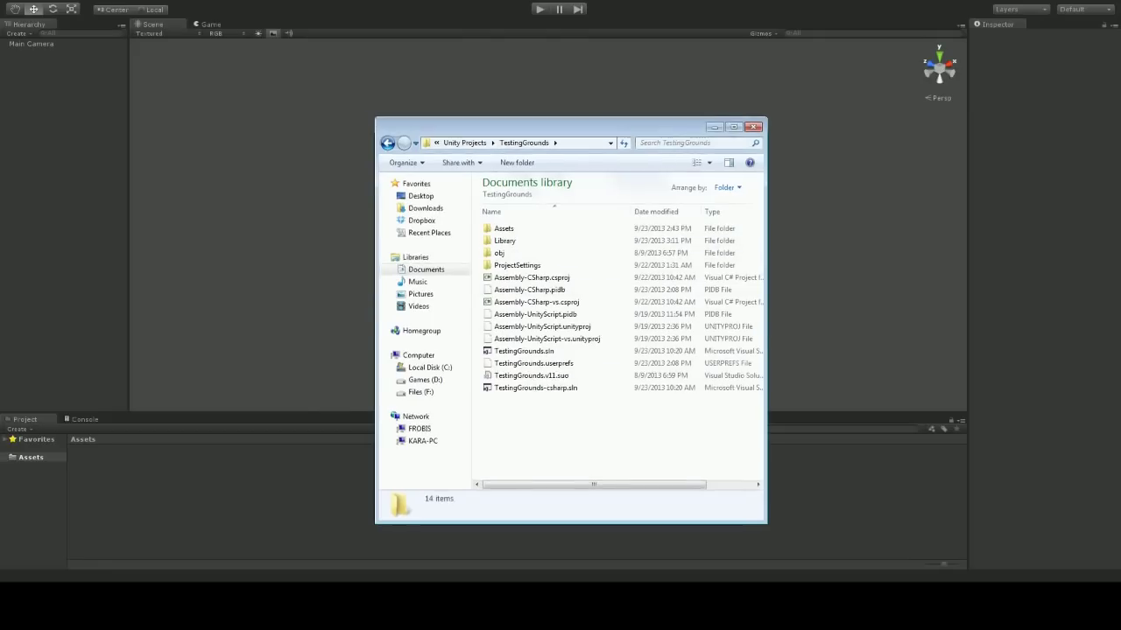
{"action": "left_click_drag", "start_coordinate": [560, 127], "coordinate": [1120, 141]}
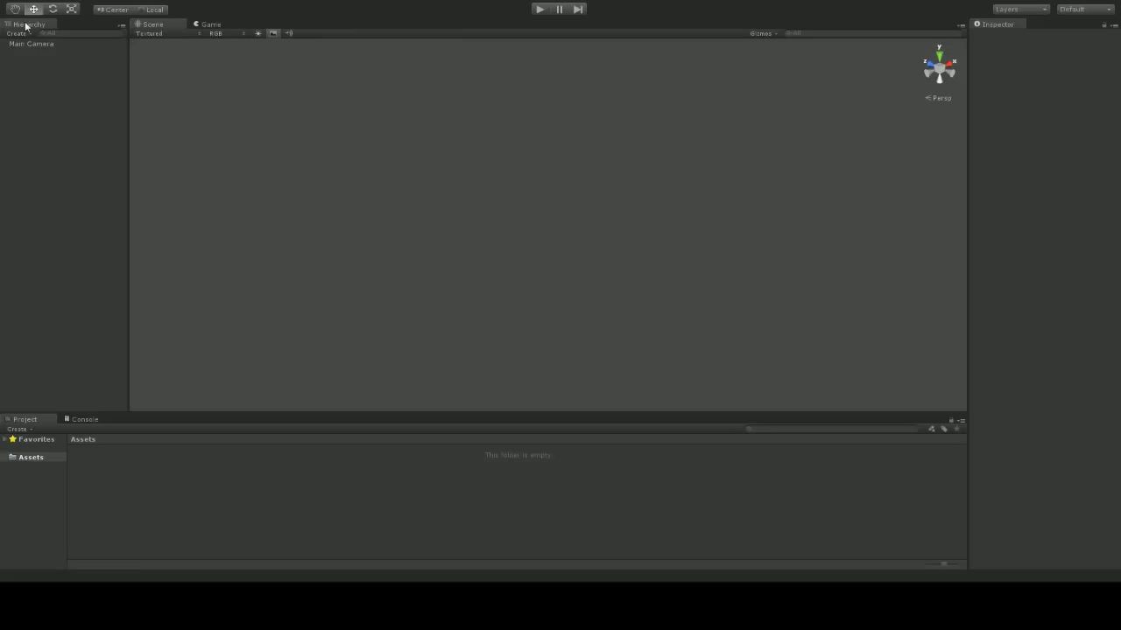
Check the Game and Scene views, and inspect the Main Camera and its view frustum in the scene
{"action": "left_click", "coordinate": [206, 24]}
{"action": "left_click", "coordinate": [155, 26]}
{"action": "left_click", "coordinate": [28, 45]}
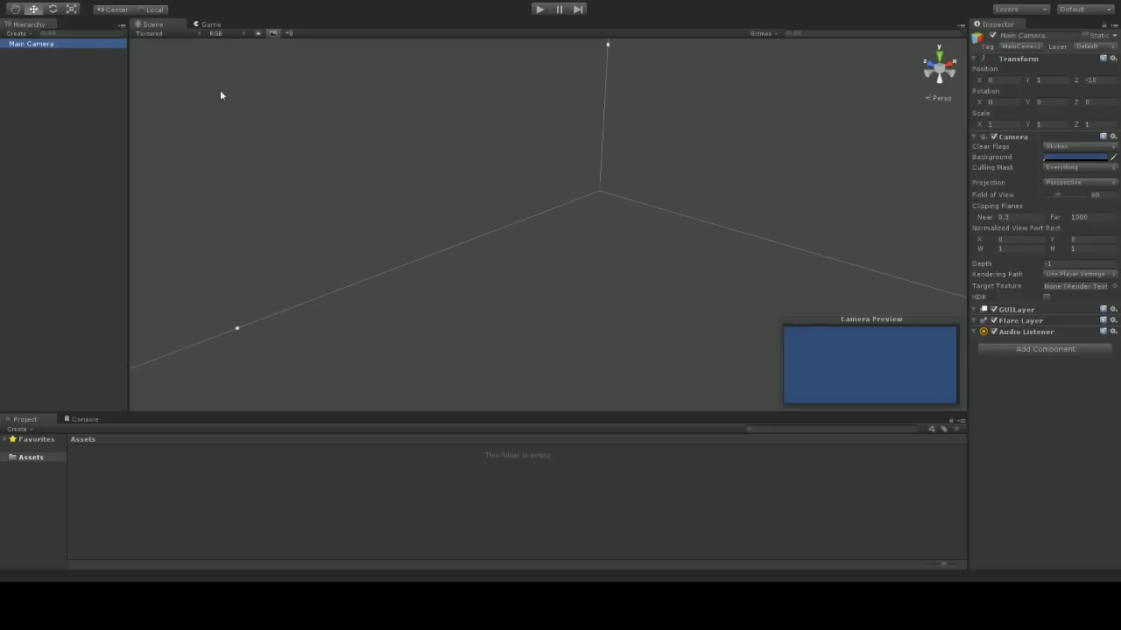
{"action": "left_click_drag", "start_coordinate": [267, 142], "coordinate": [183, 133], "text": "alt"}
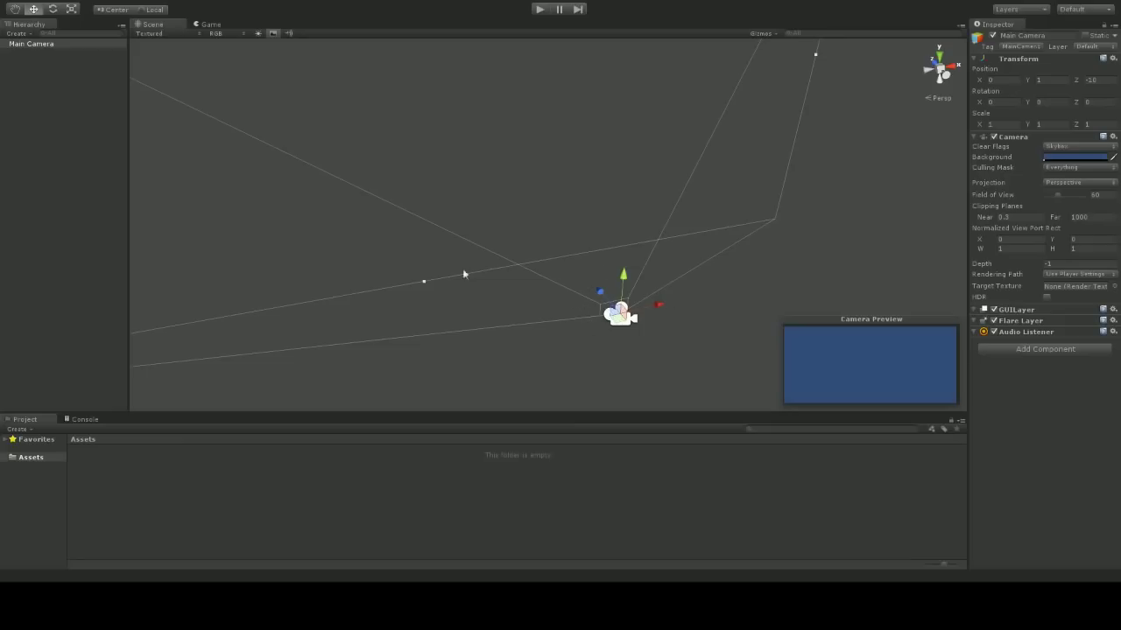
{"action": "left_click", "coordinate": [85, 152]}
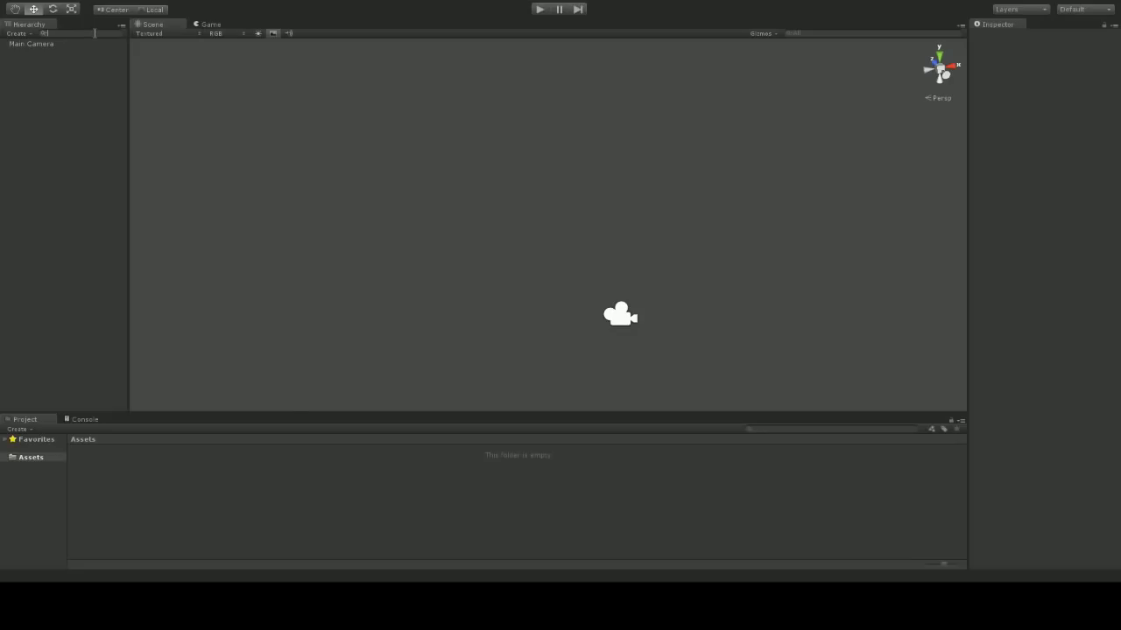
Add a cube to the scene and select the Main Camera to compare its components
{"action": "left_click", "coordinate": [30, 36]}
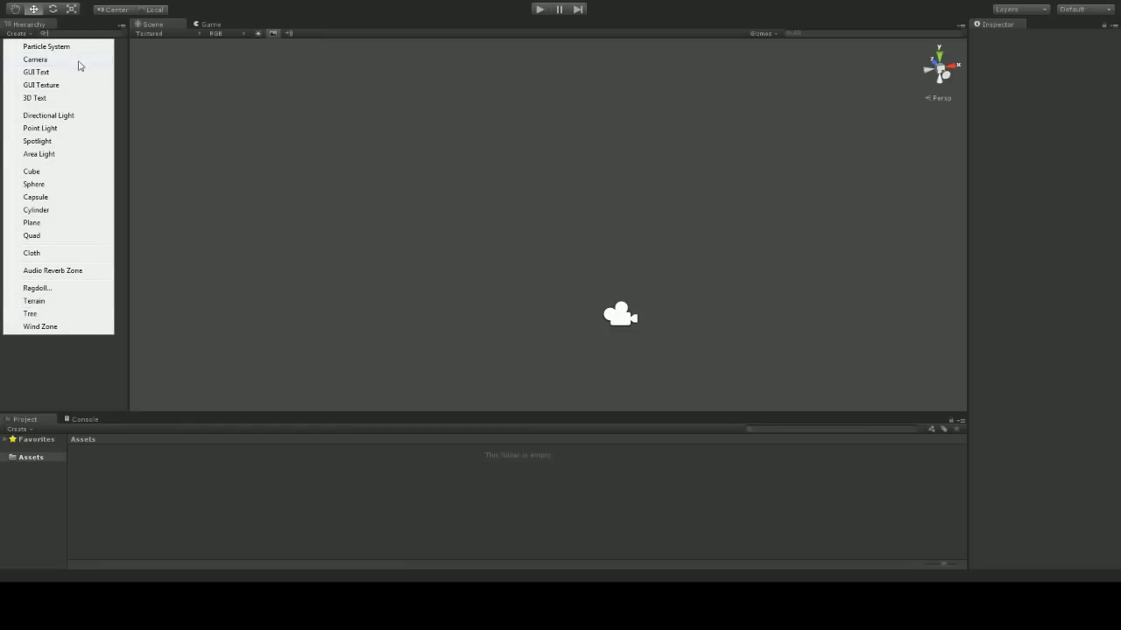
{"action": "left_click", "coordinate": [67, 174]}
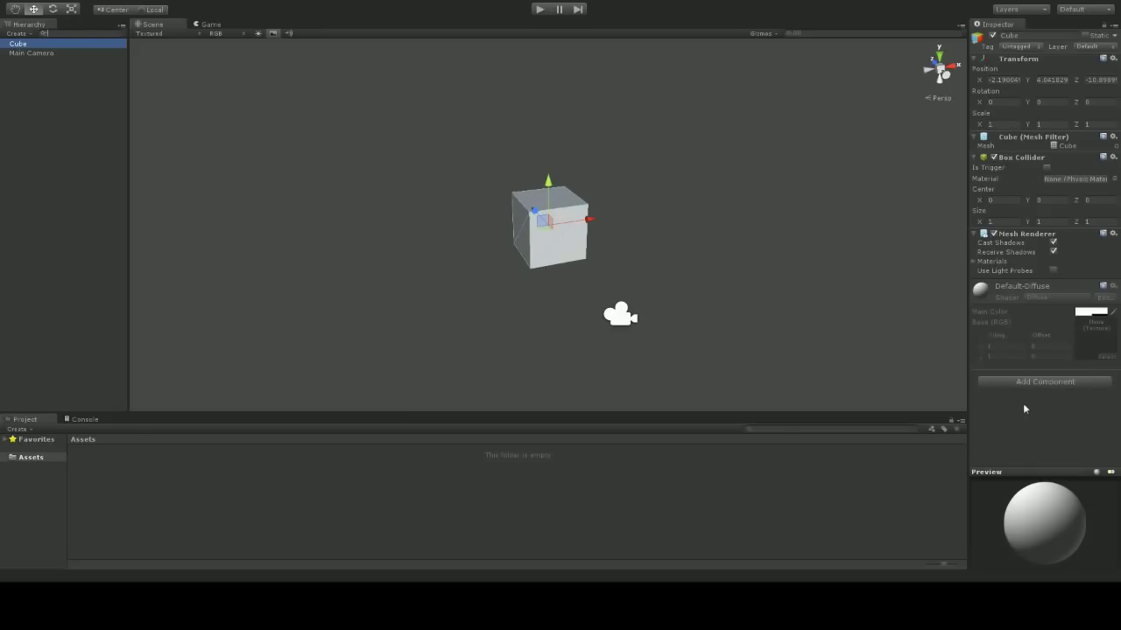
{"action": "left_click", "coordinate": [29, 53]}
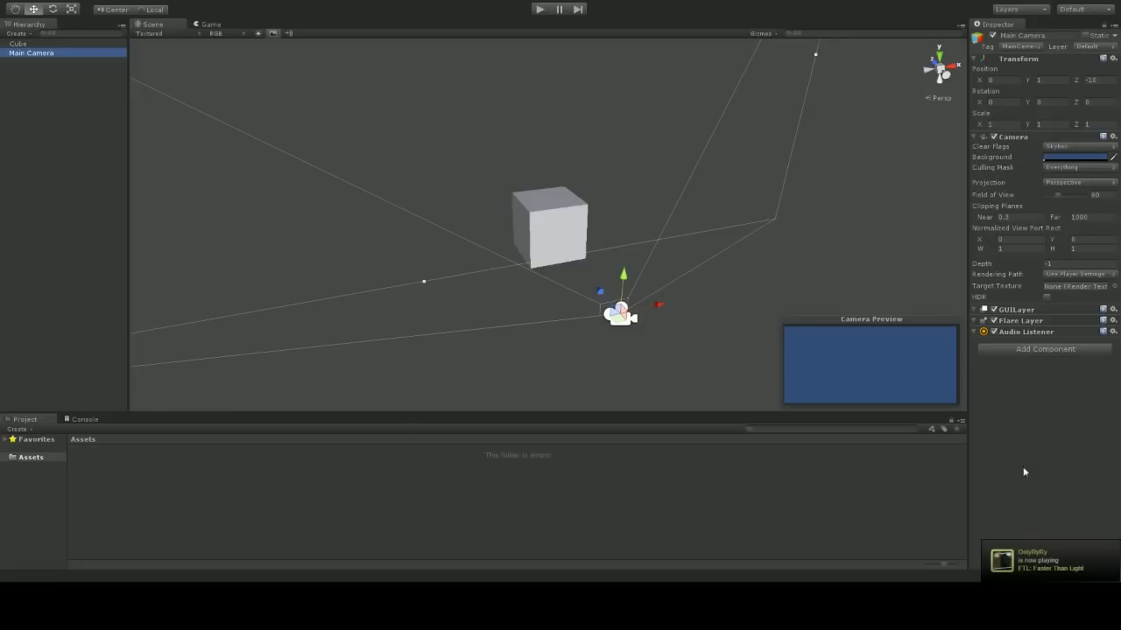
Exit Steam, which is running in the background, and close the list of hidden notification icons
{"action": "left_click", "coordinate": [1005, 595]}
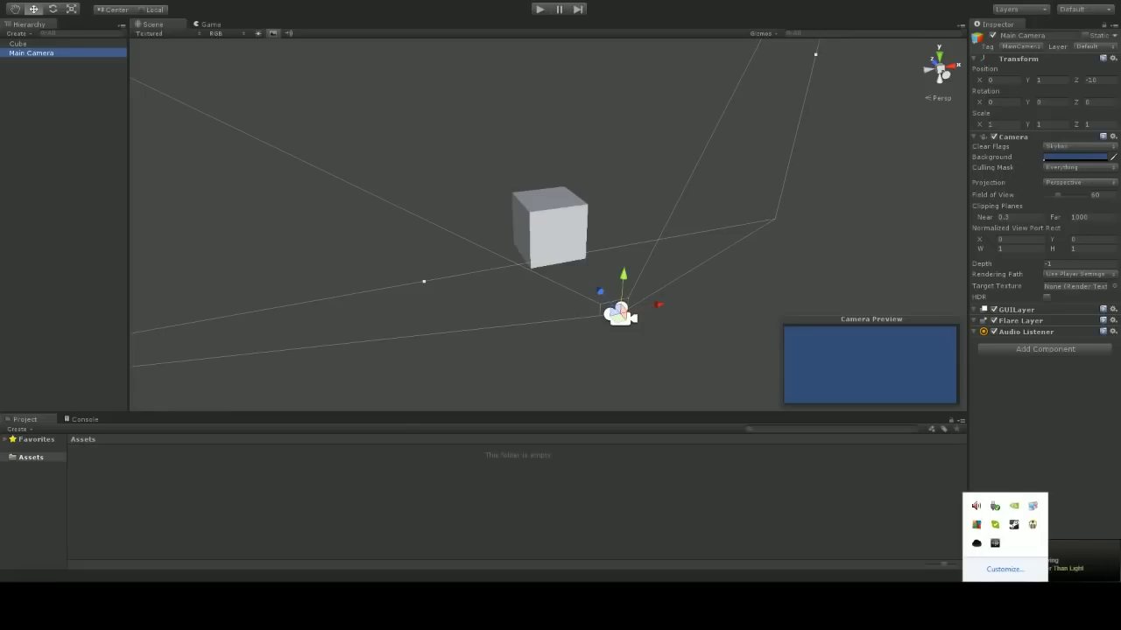
{"action": "right_click", "coordinate": [976, 542]}
{"action": "left_click", "coordinate": [923, 510]}
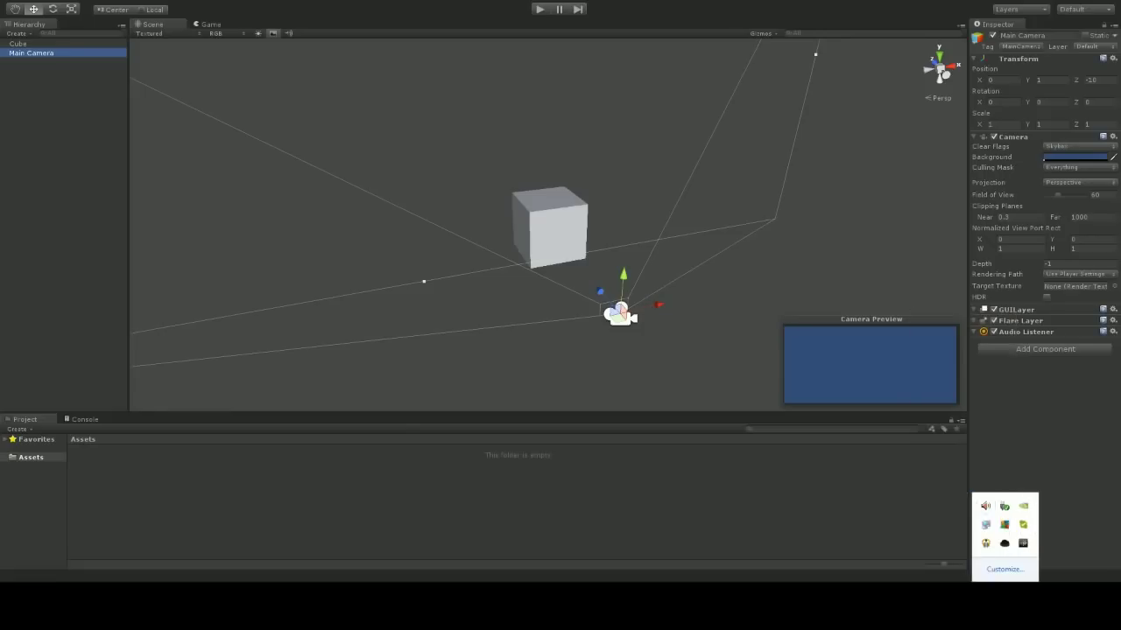
{"action": "left_click", "coordinate": [1024, 420]}
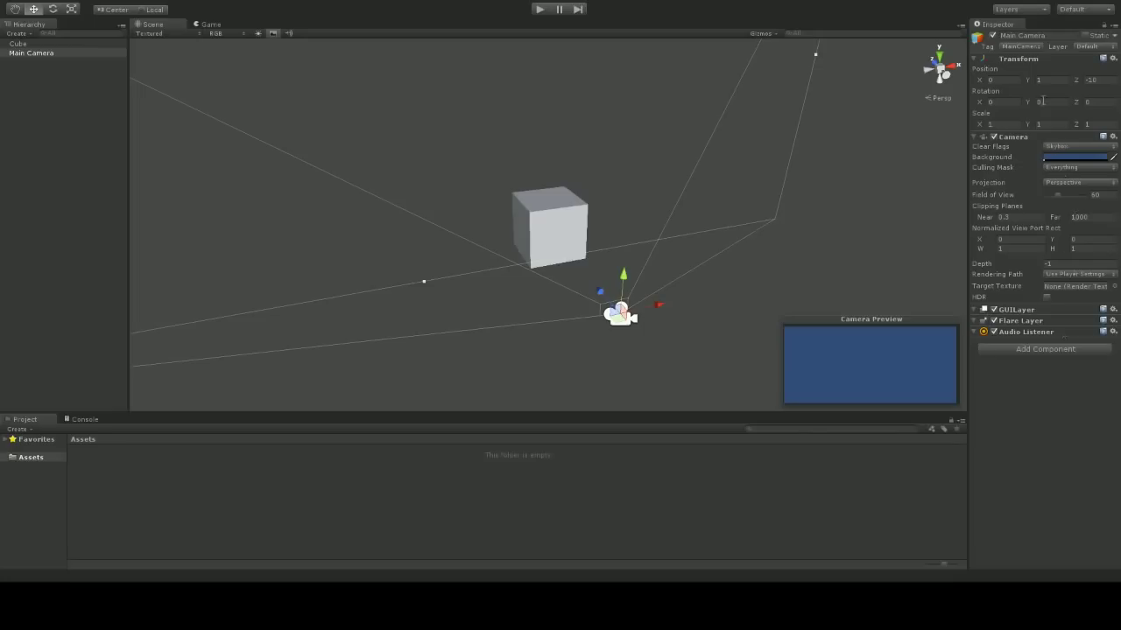
{"action": "left_click", "coordinate": [1023, 35]}
{"action": "left_click", "coordinate": [23, 54]}
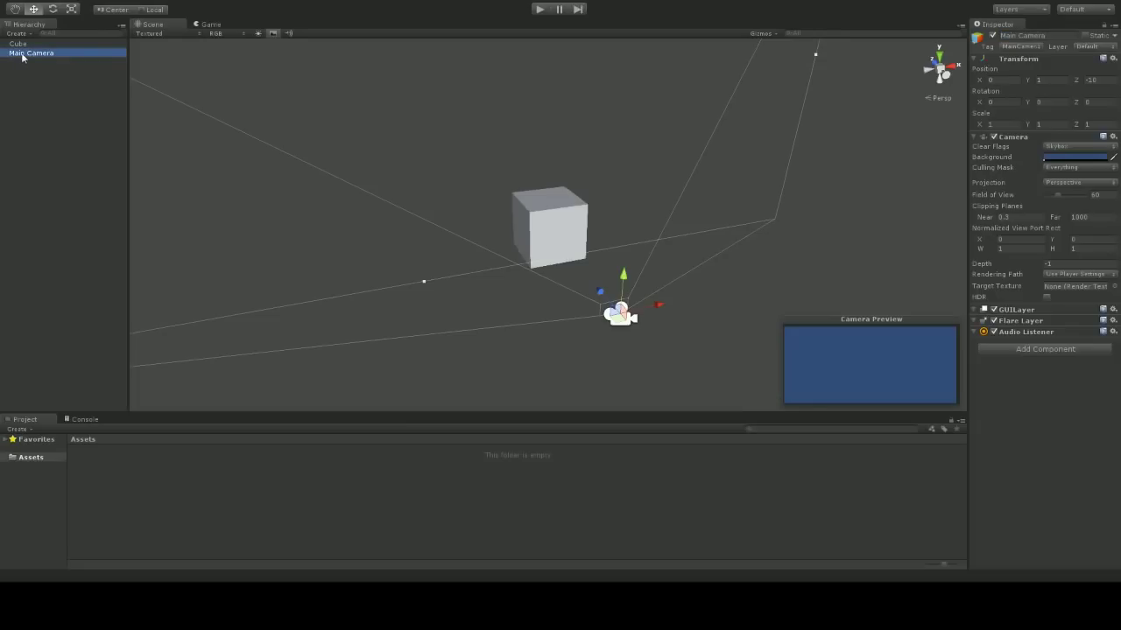
{"action": "left_click", "coordinate": [23, 54]}
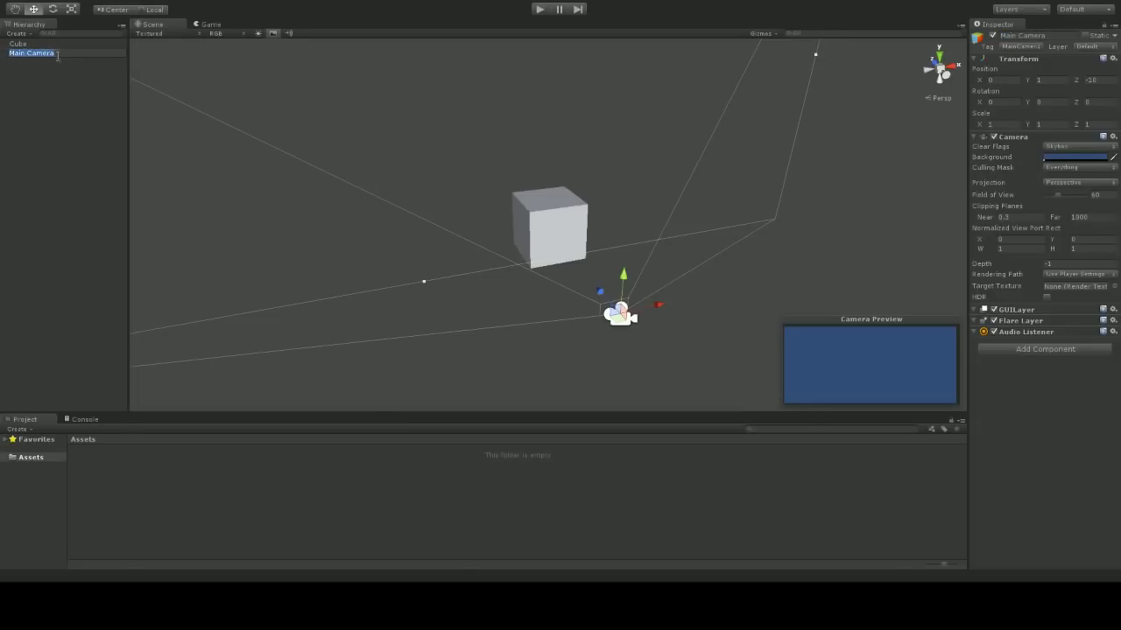
{"action": "left_click", "coordinate": [37, 55], "text": "ctrl"}
{"action": "left_click", "coordinate": [37, 54]}
{"action": "right_click", "coordinate": [37, 55]}
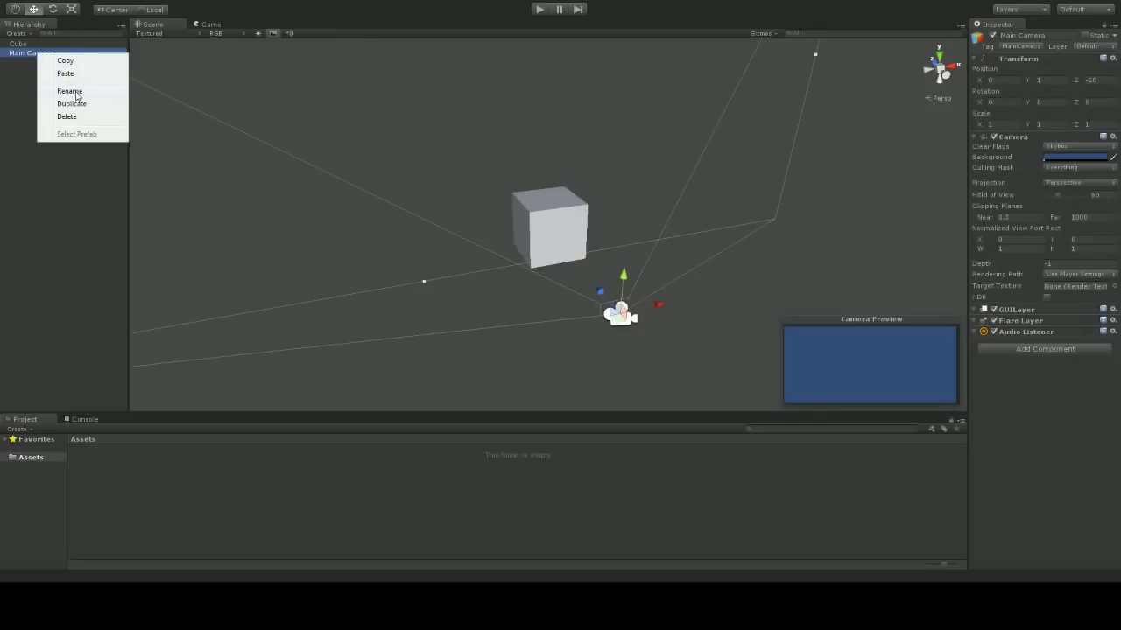
{"action": "left_click", "coordinate": [69, 216]}
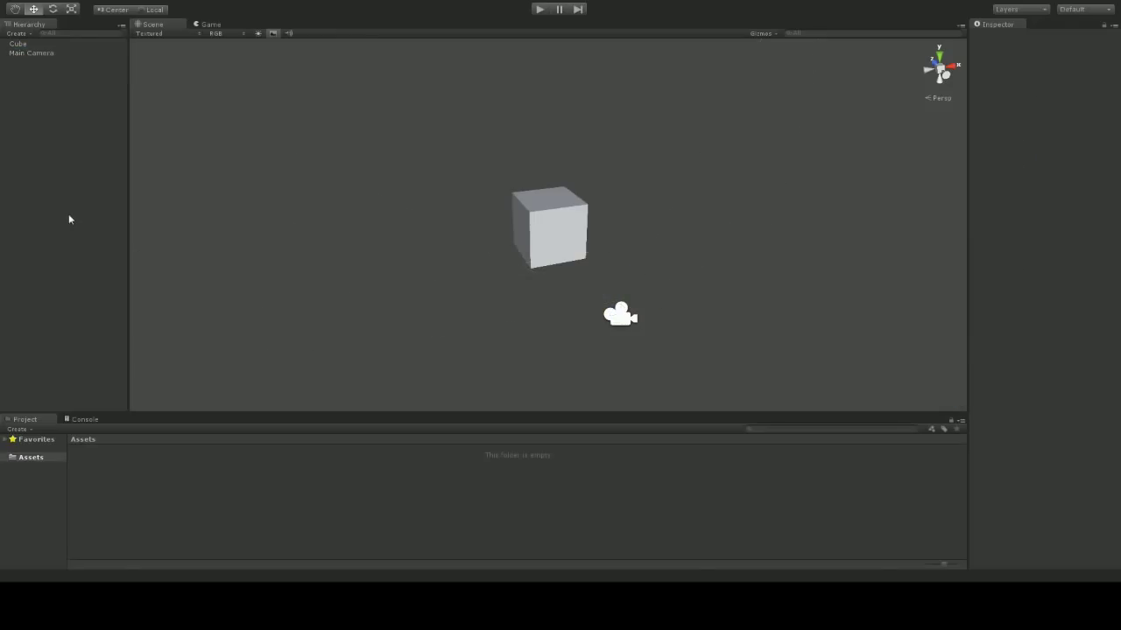
Deactivate the Main Camera object in the scene and activate it again
{"action": "left_click", "coordinate": [40, 56]}
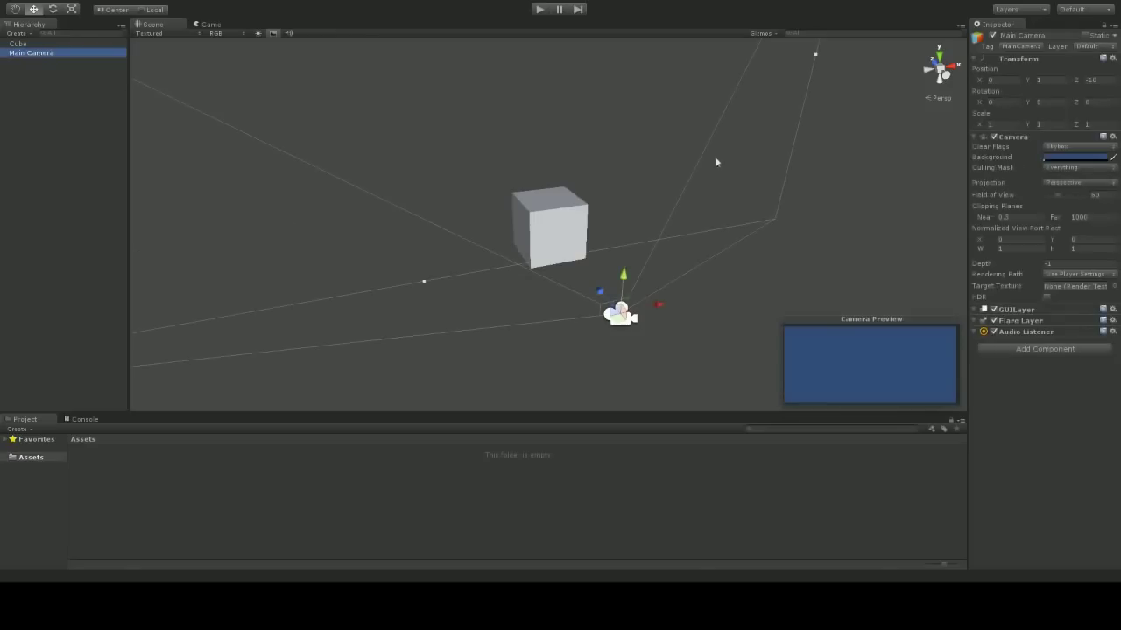
{"action": "left_click", "coordinate": [993, 36]}
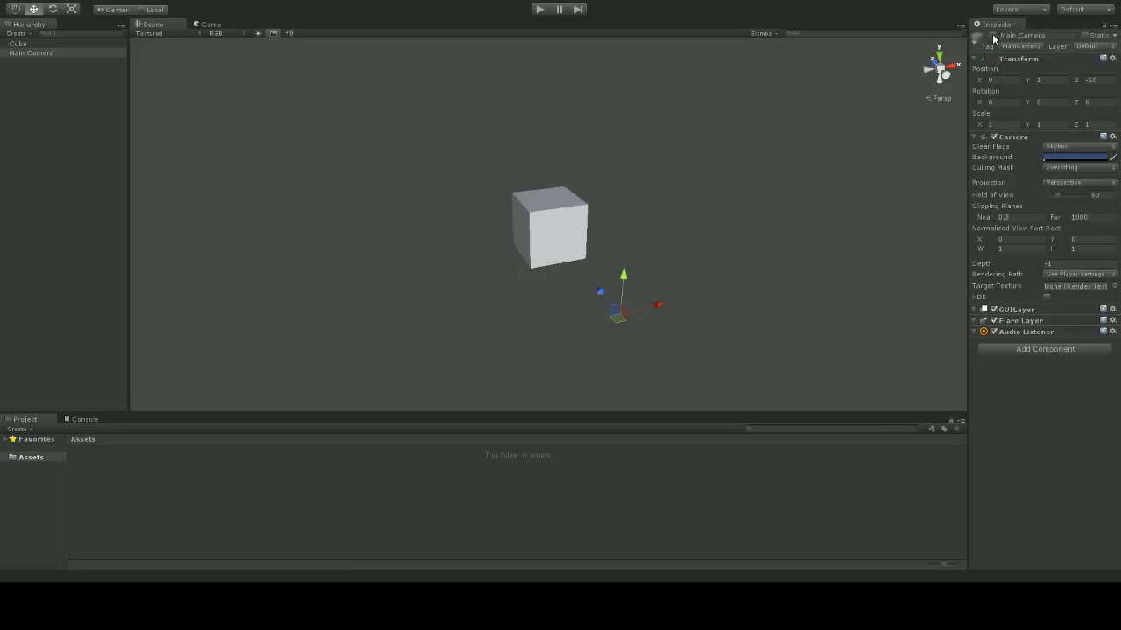
{"action": "left_click", "coordinate": [992, 35]}
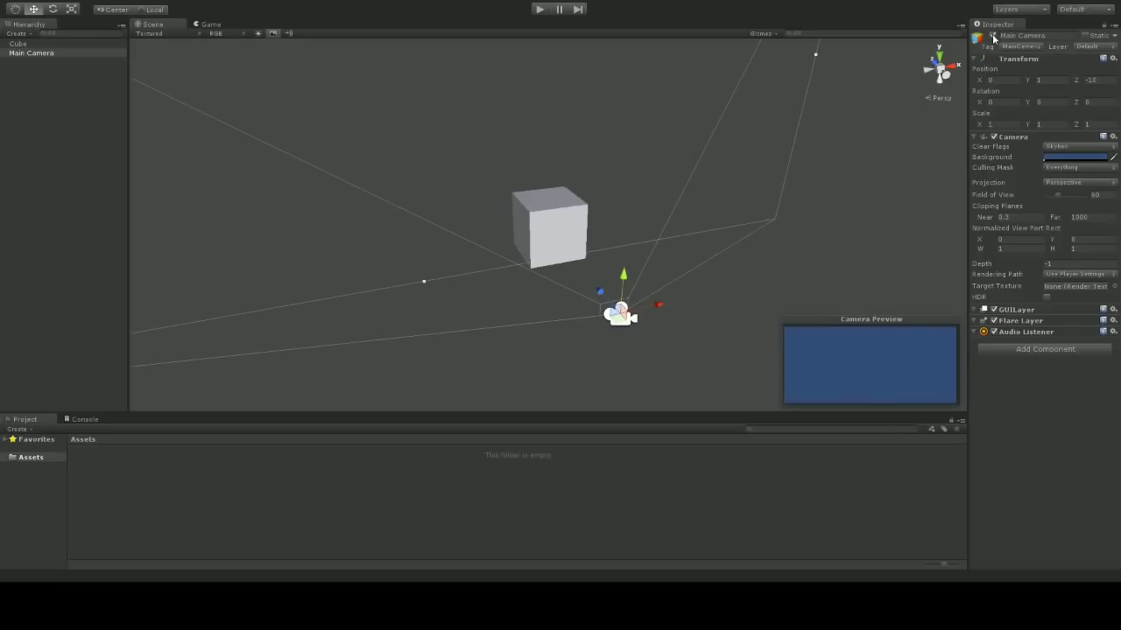
Examine the tag and layer options available for the Main Camera, keeping its current assignments
{"action": "left_click", "coordinate": [1039, 47]}
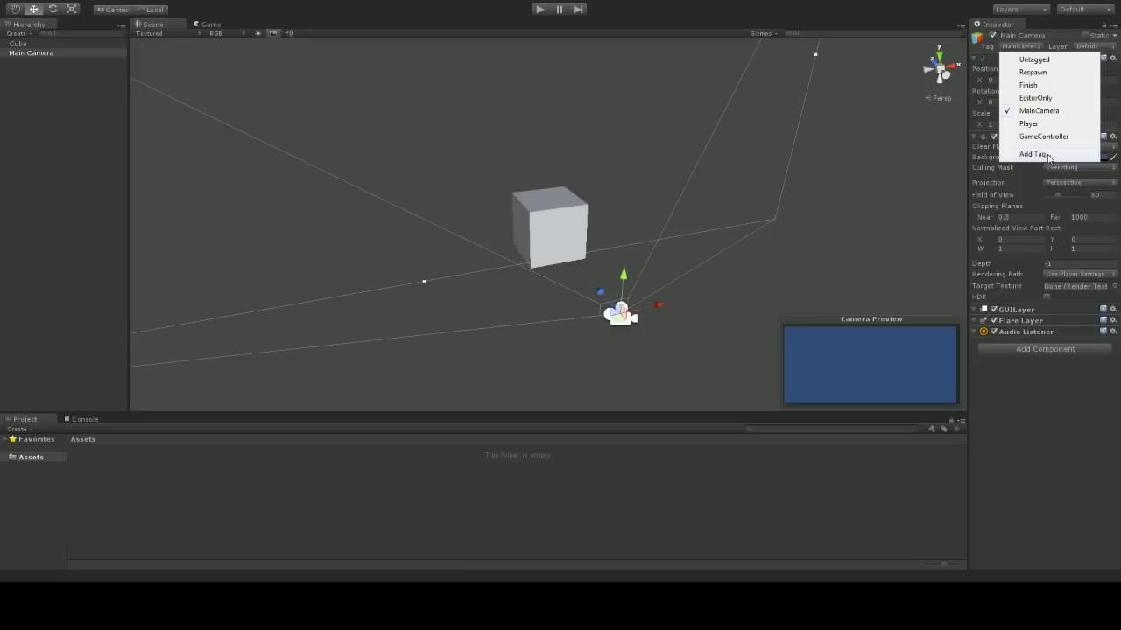
{"action": "left_click", "coordinate": [992, 50]}
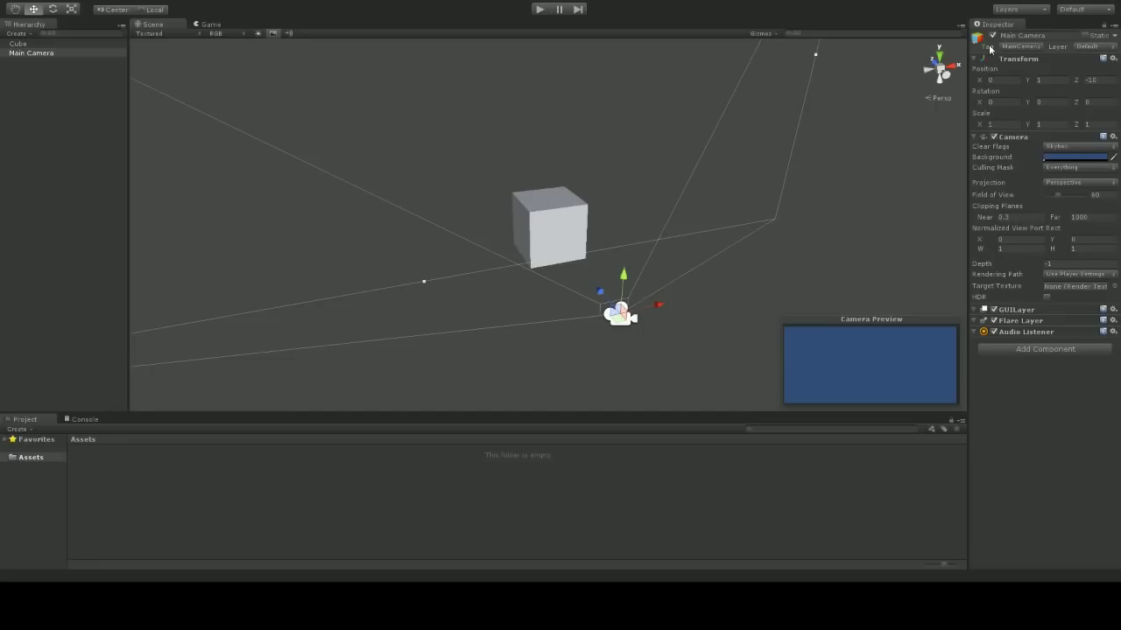
{"action": "left_click", "coordinate": [1084, 45]}
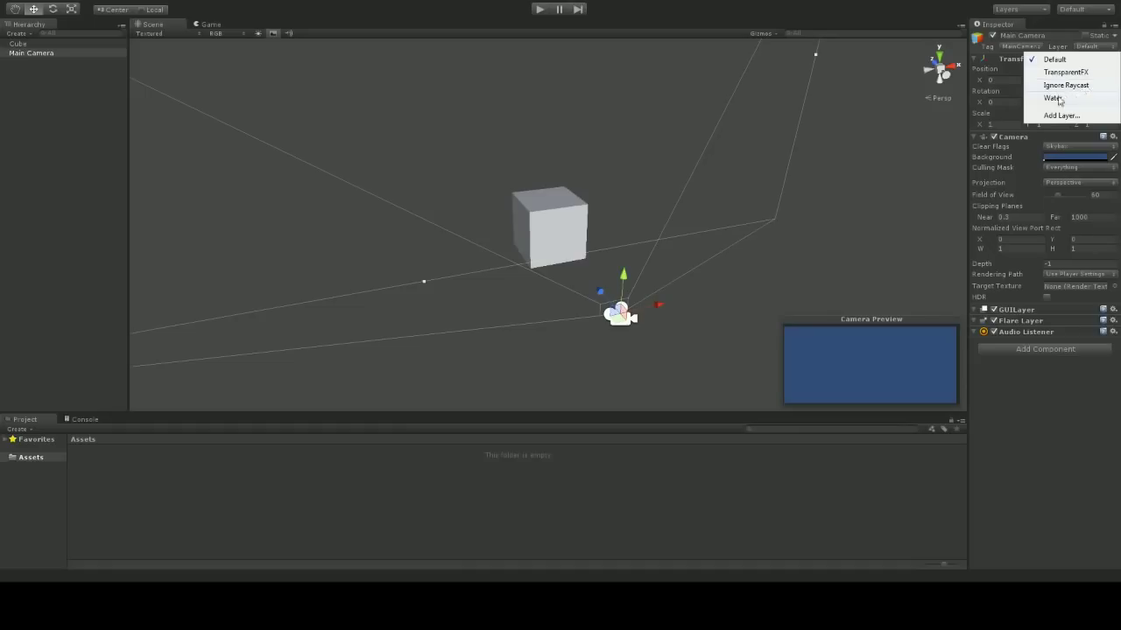
{"action": "left_click", "coordinate": [1010, 416]}
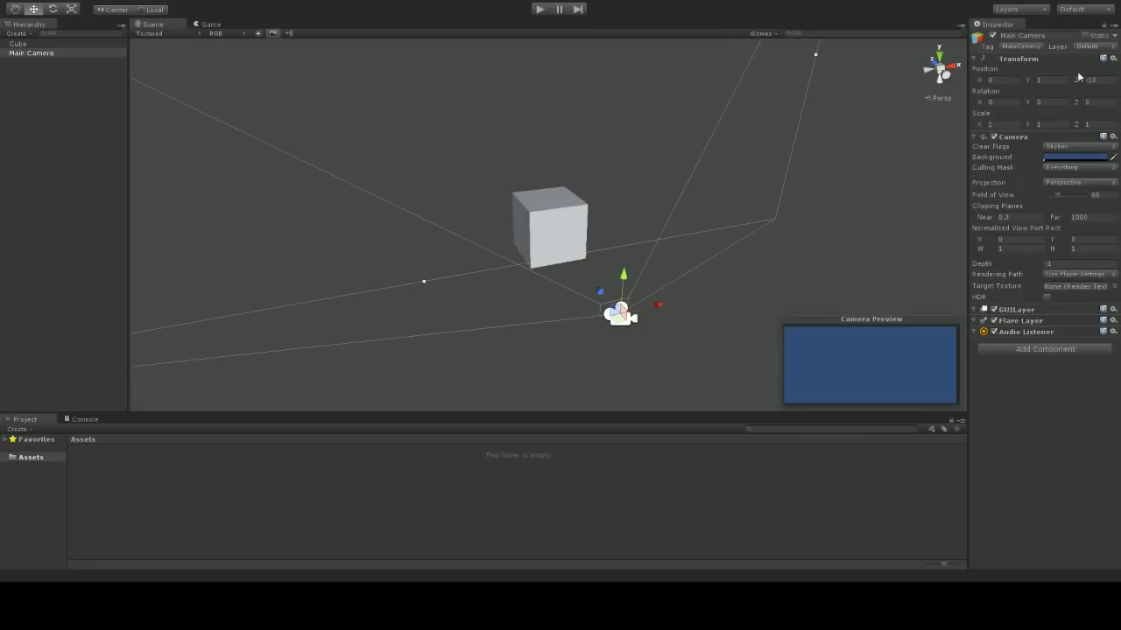
{"action": "left_click", "coordinate": [26, 53]}
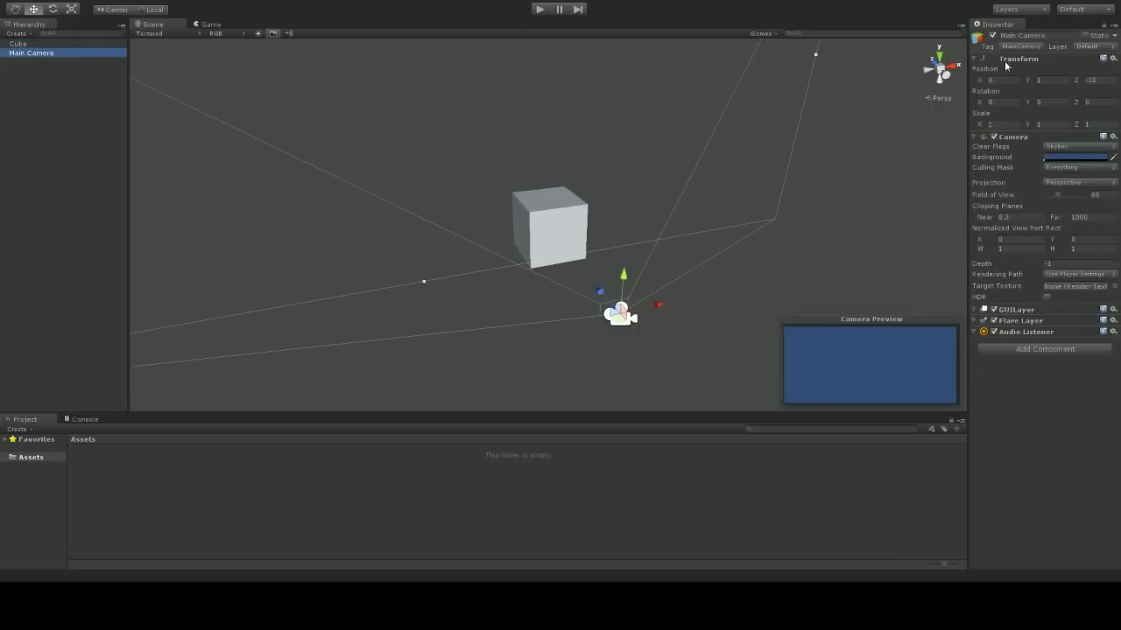
Switch the Main Camera object off in the scene and turn it back on
{"action": "left_click", "coordinate": [994, 137]}
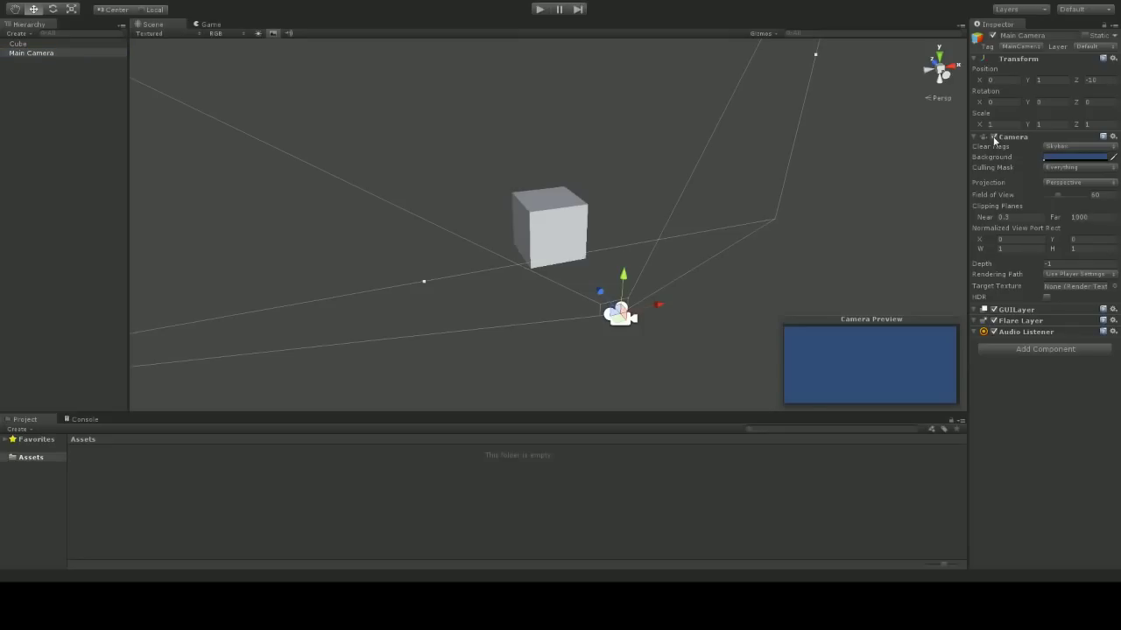
{"action": "left_click", "coordinate": [992, 35]}
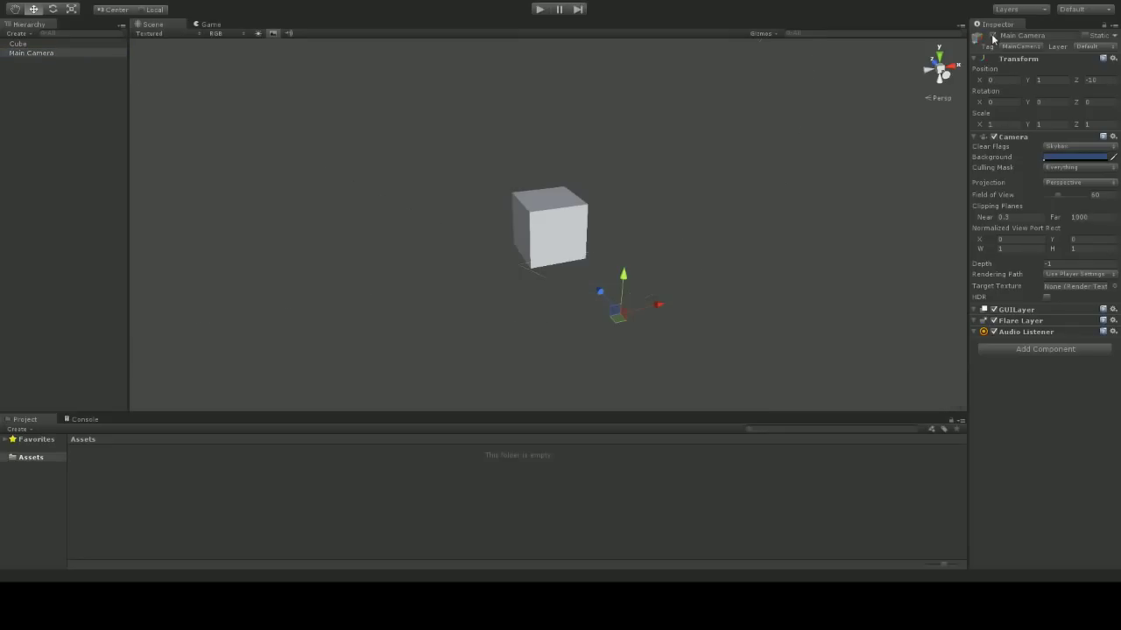
{"action": "left_click", "coordinate": [992, 35]}
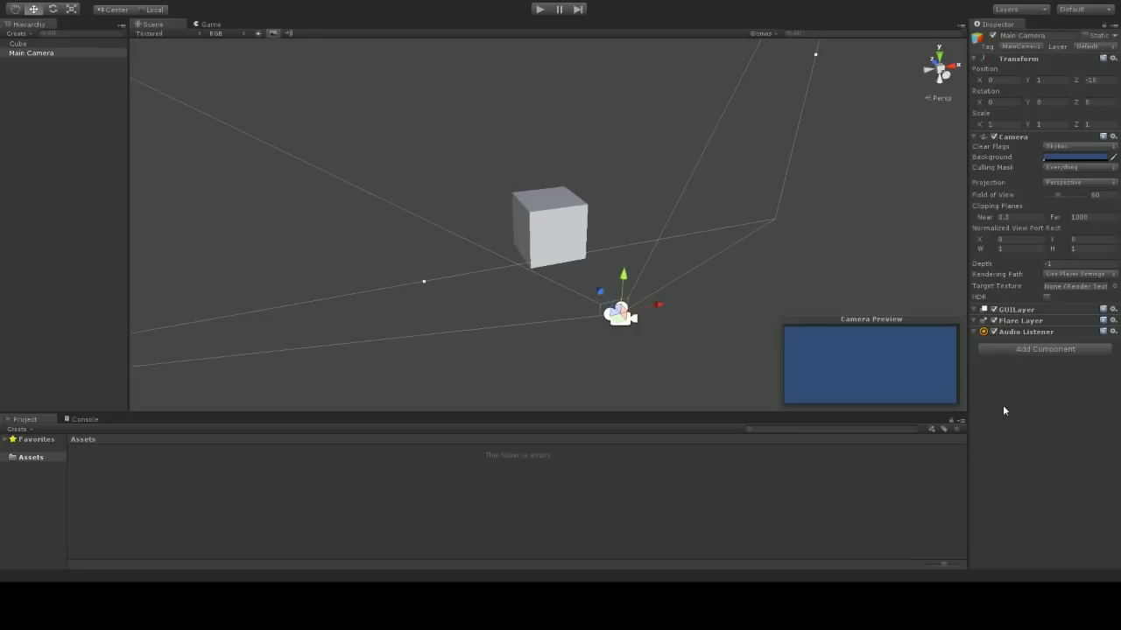
Examine the categories of components that can be added to the Main Camera, without adding any
{"action": "left_click", "coordinate": [1023, 350]}
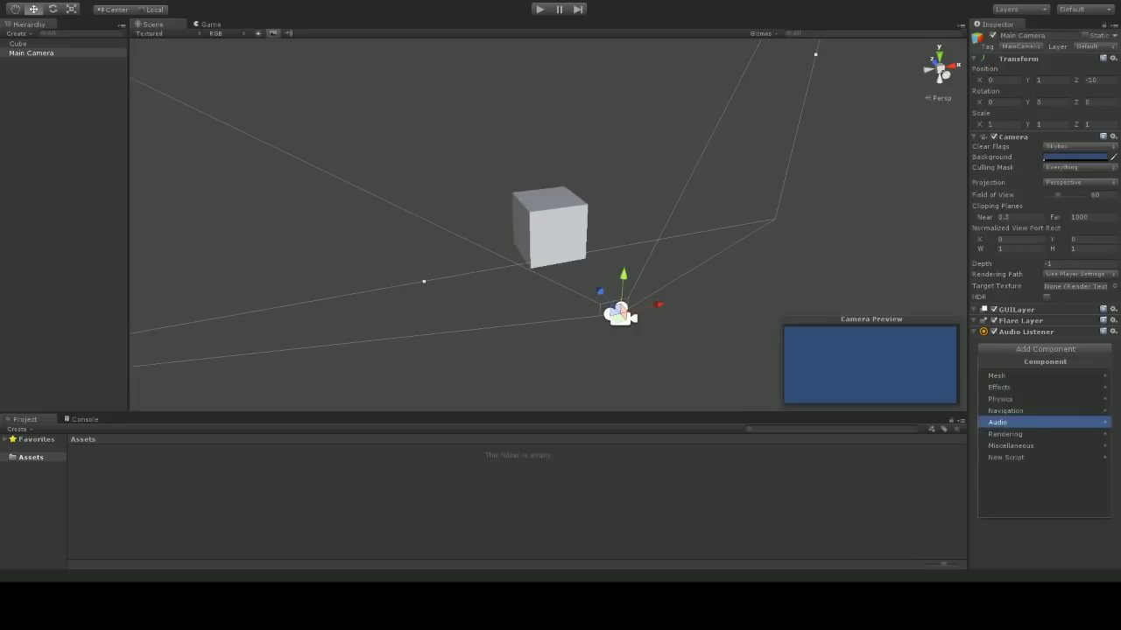
{"action": "left_click", "coordinate": [1004, 549]}
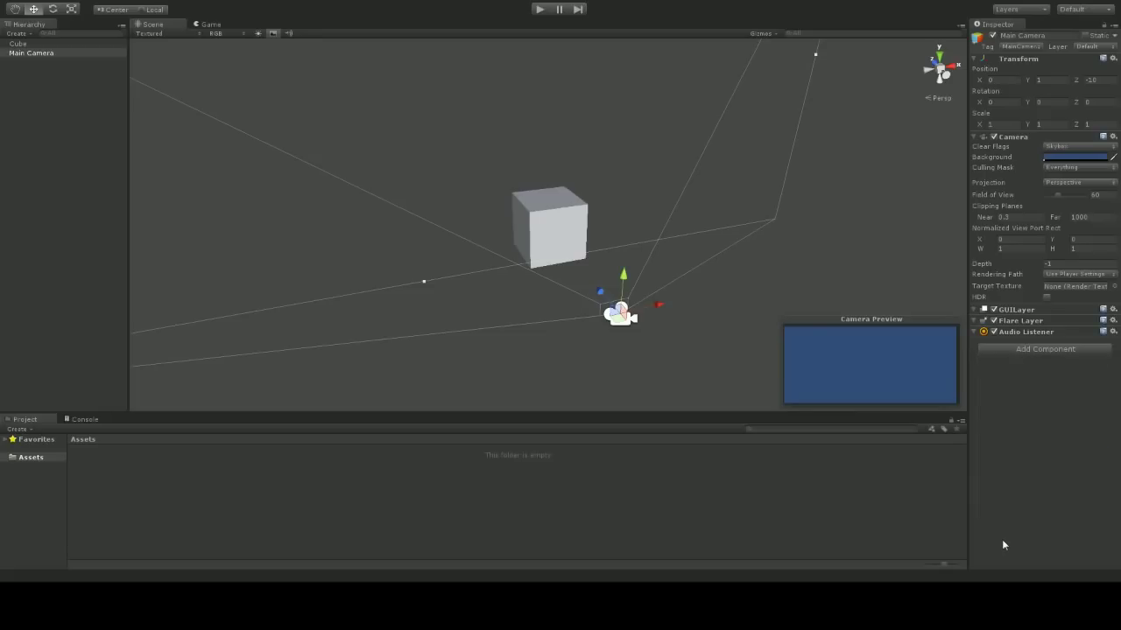
{"action": "left_click", "coordinate": [1041, 349]}
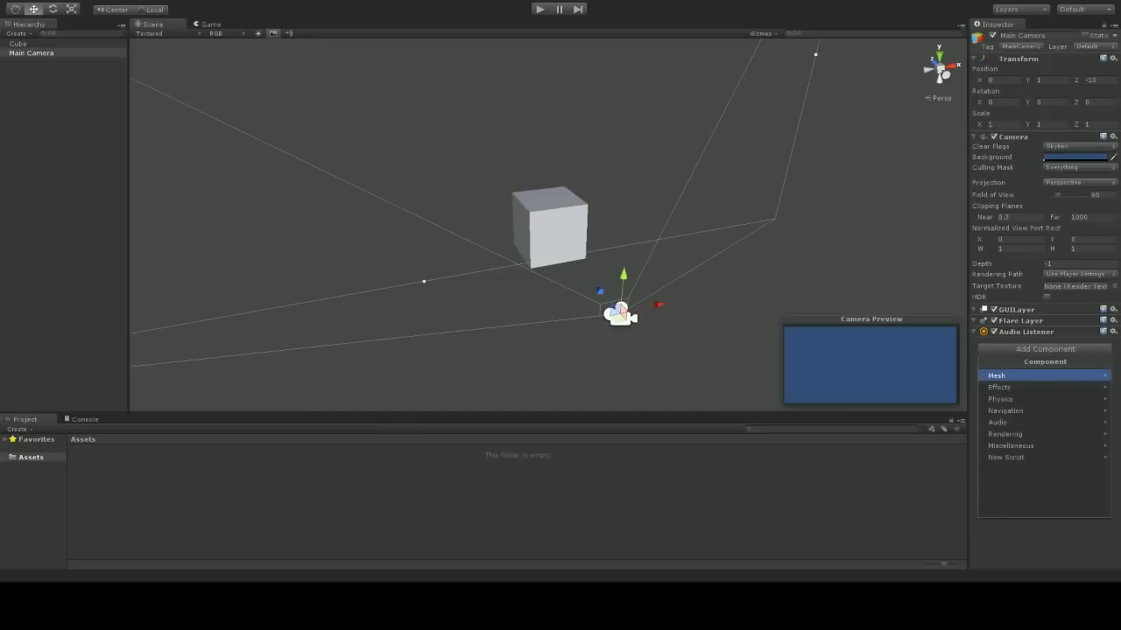
{"action": "left_click", "coordinate": [1011, 564]}
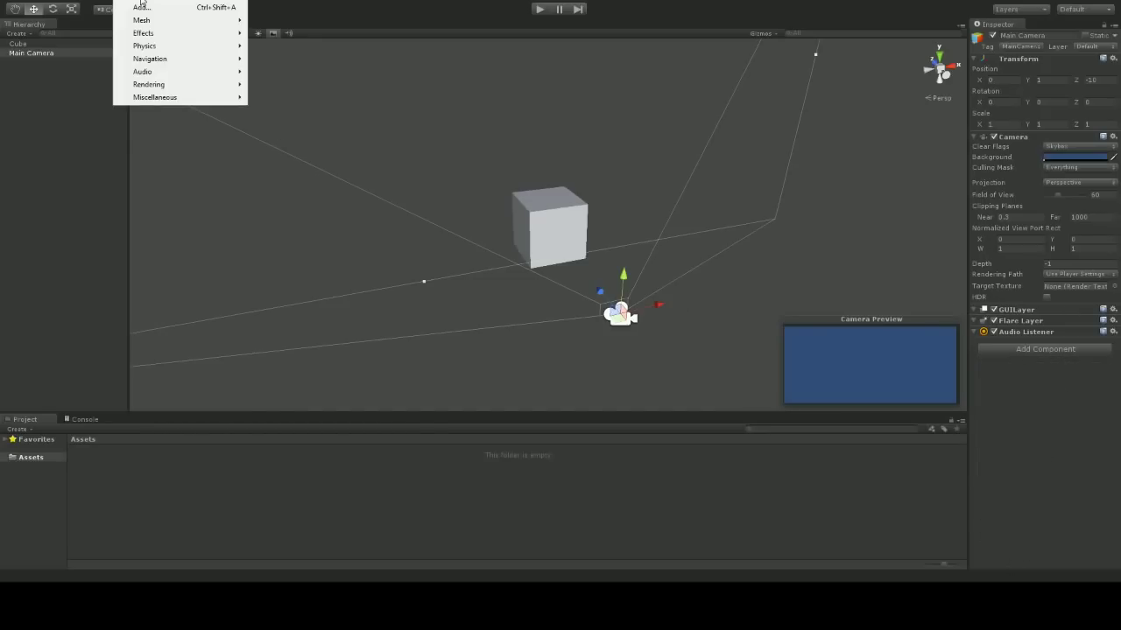
{"action": "left_click", "coordinate": [144, 1]}
{"action": "key", "text": "Escape"}
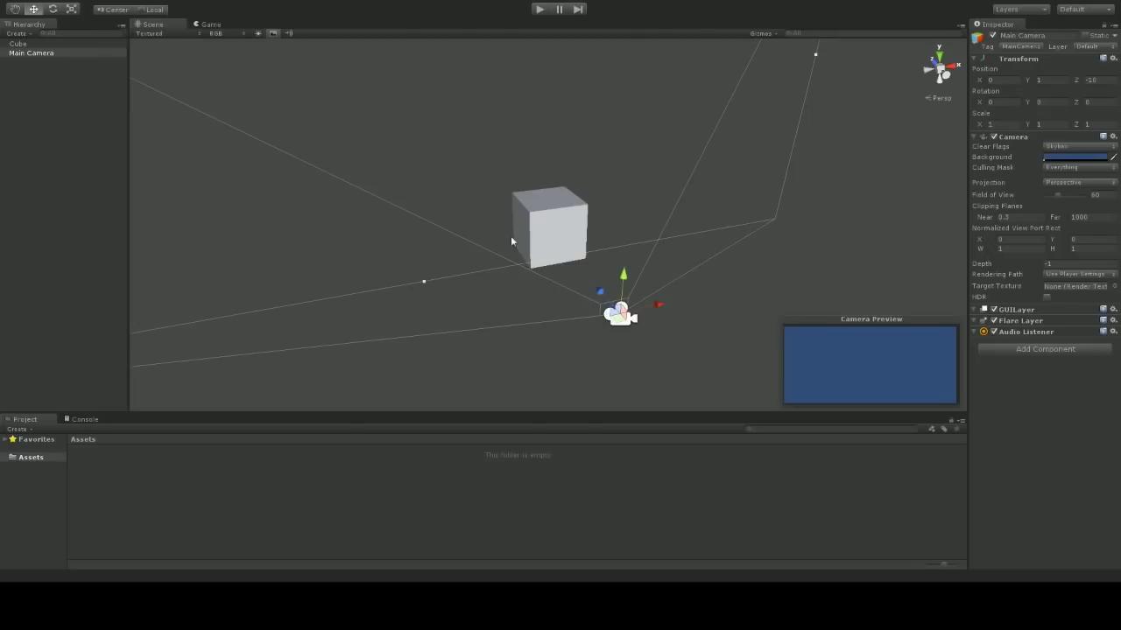
Examine the types of game objects that can be created in the scene, without creating any
{"action": "left_click", "coordinate": [21, 35]}
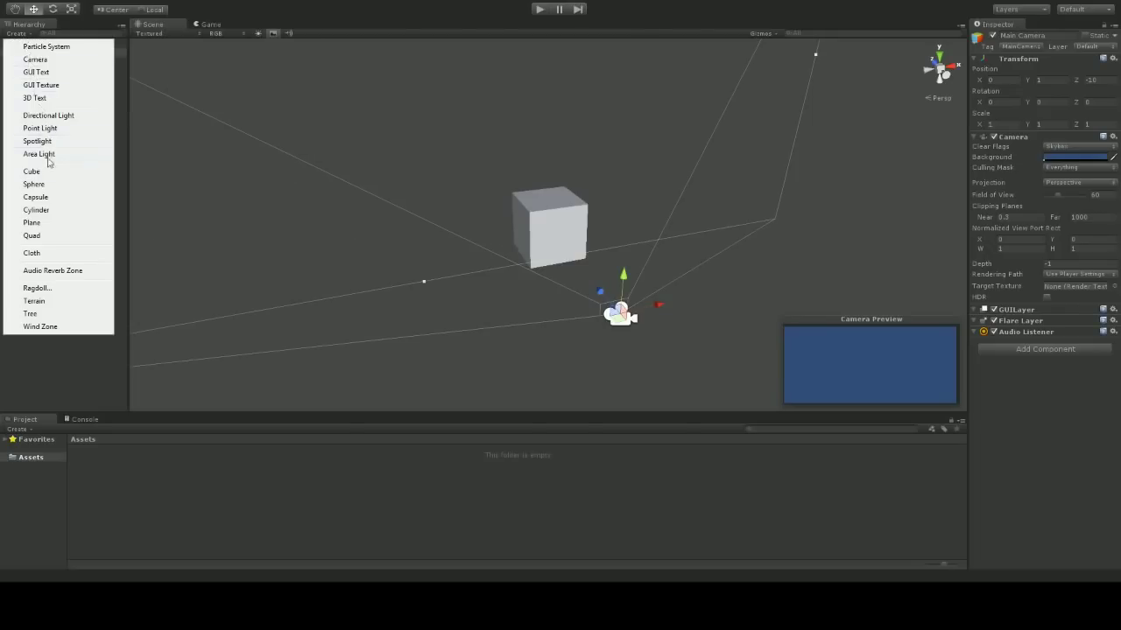
{"action": "left_click", "coordinate": [56, 358]}
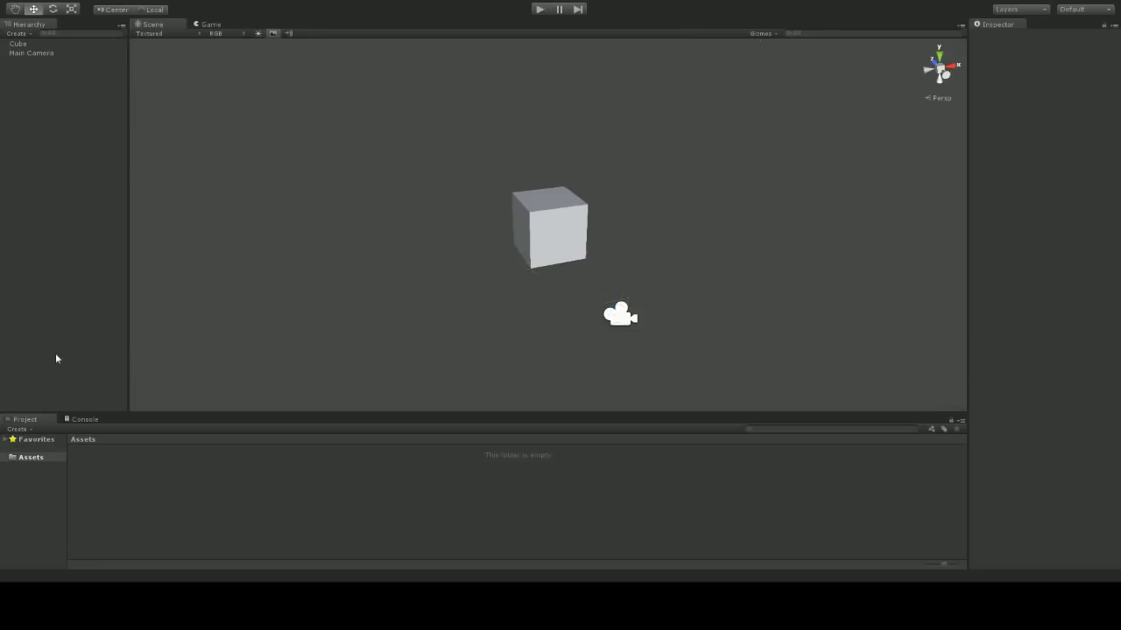
{"action": "left_click", "coordinate": [90, 2]}
{"action": "mouse_move", "coordinate": [96, 21]}
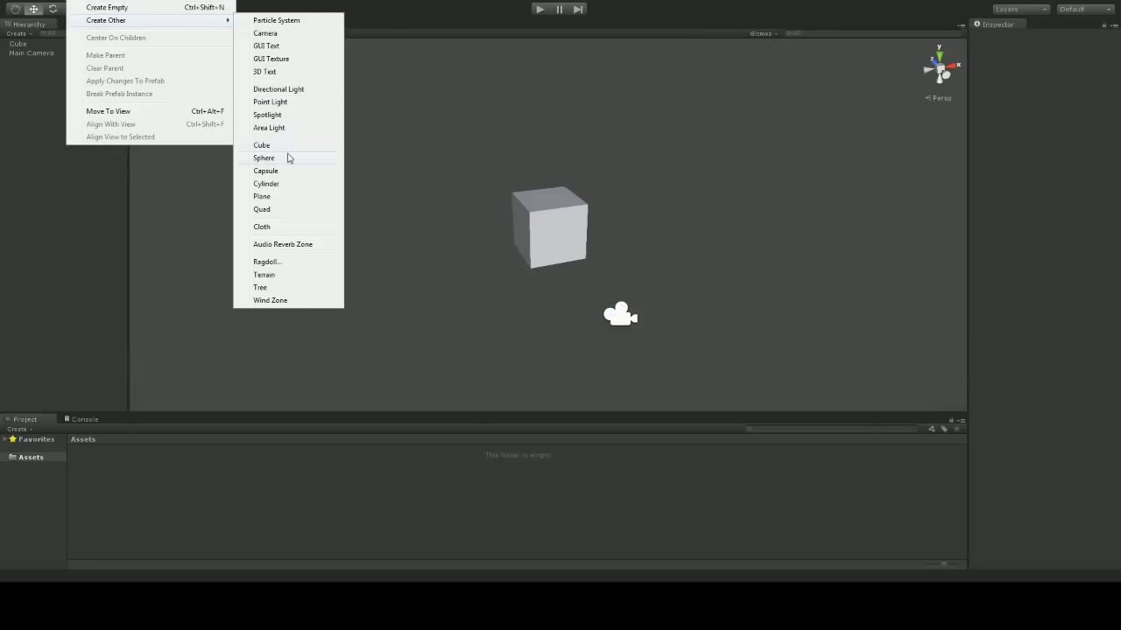
{"action": "left_click", "coordinate": [71, 231]}
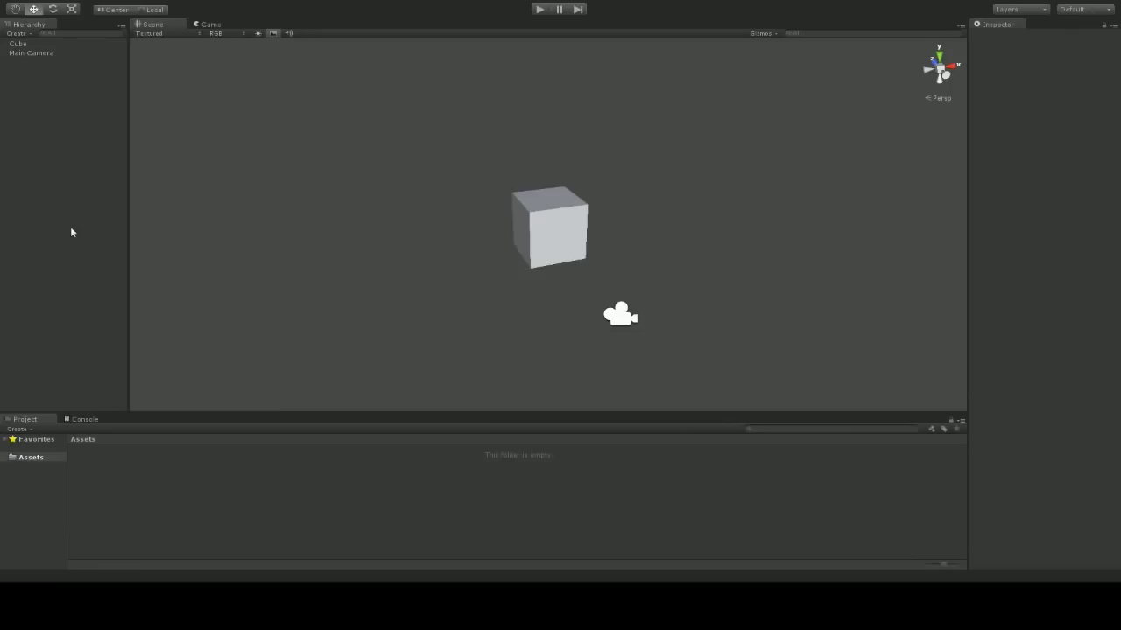
Select the Cube and the Main Camera in turn to compare their properties, and clear the selection
{"action": "left_click", "coordinate": [544, 224]}
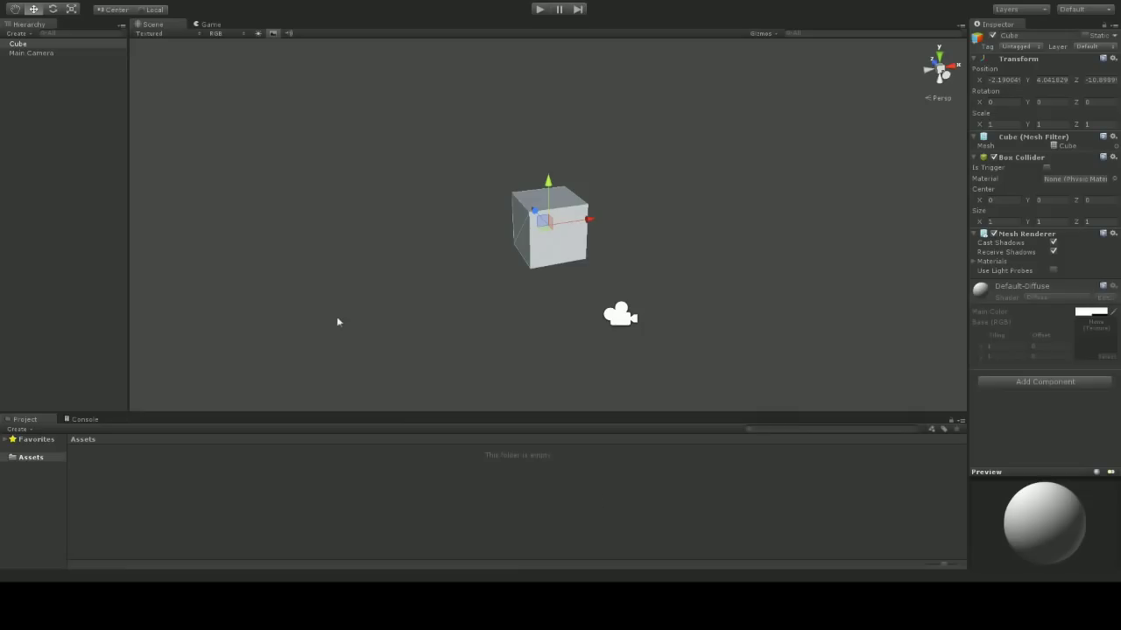
{"action": "left_click", "coordinate": [19, 44]}
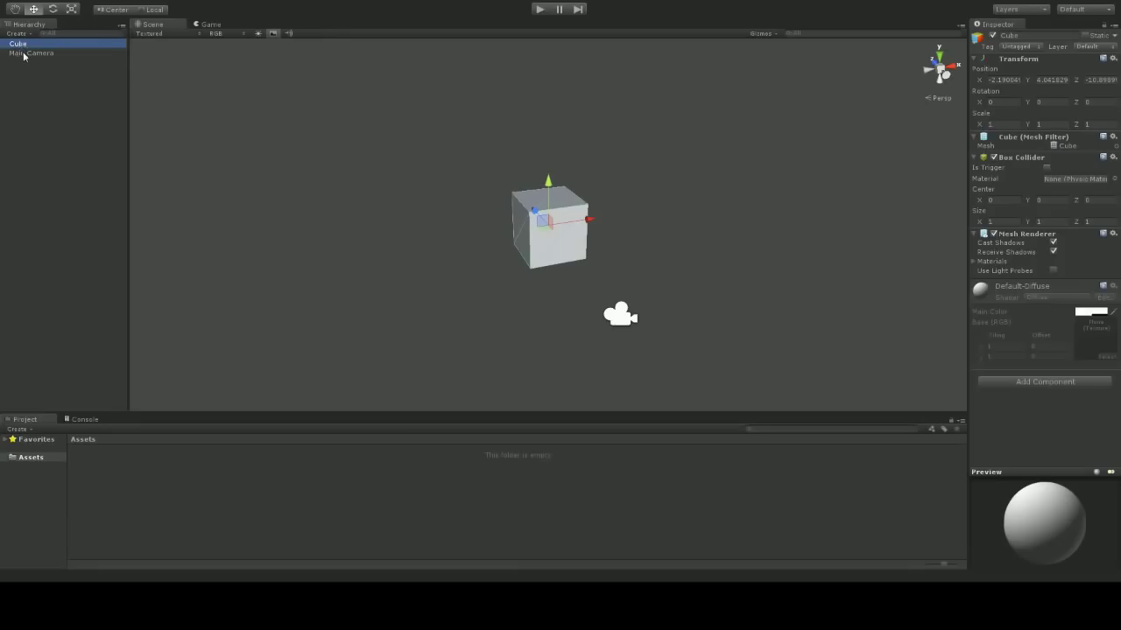
{"action": "left_click", "coordinate": [24, 54]}
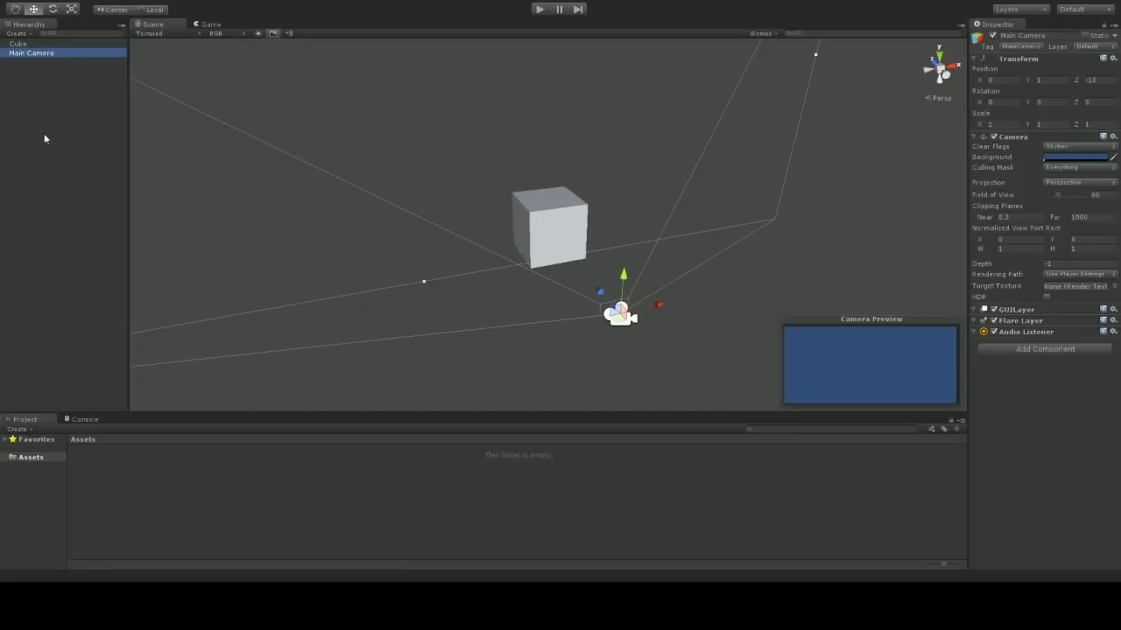
{"action": "left_click", "coordinate": [137, 508]}
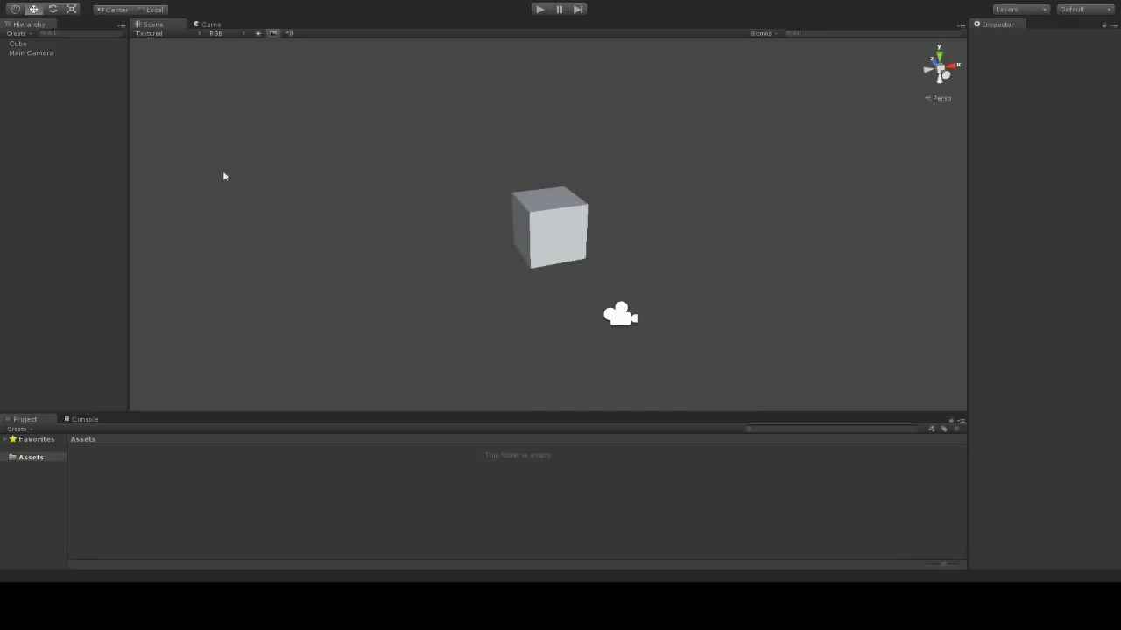
{"action": "left_click", "coordinate": [175, 1]}
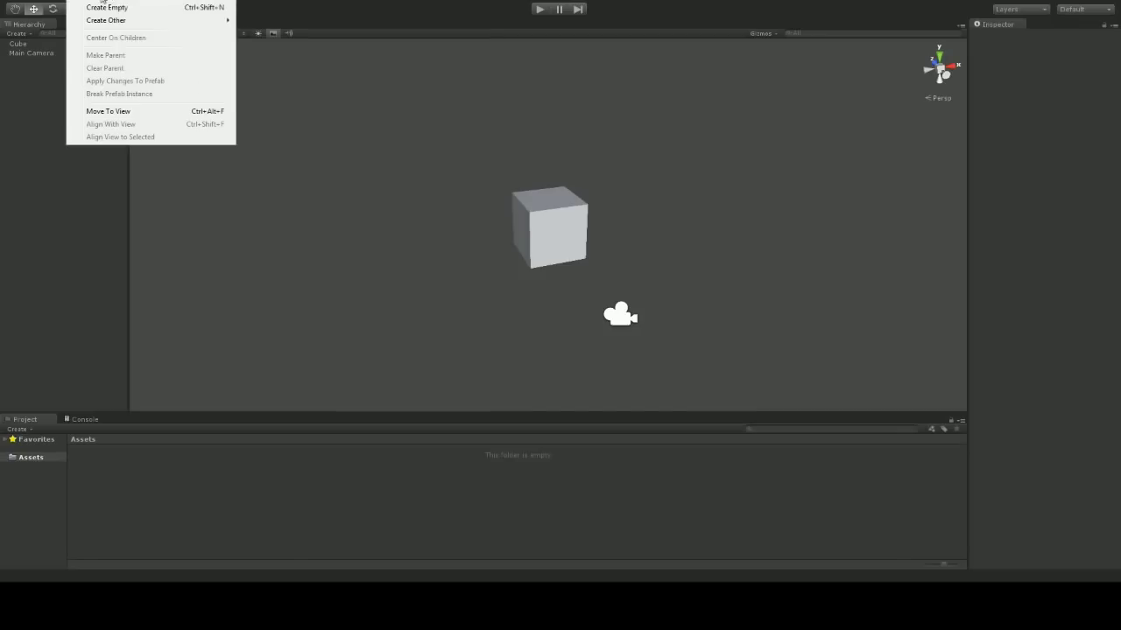
{"action": "mouse_move", "coordinate": [56, 1]}
{"action": "left_click", "coordinate": [205, 1]}
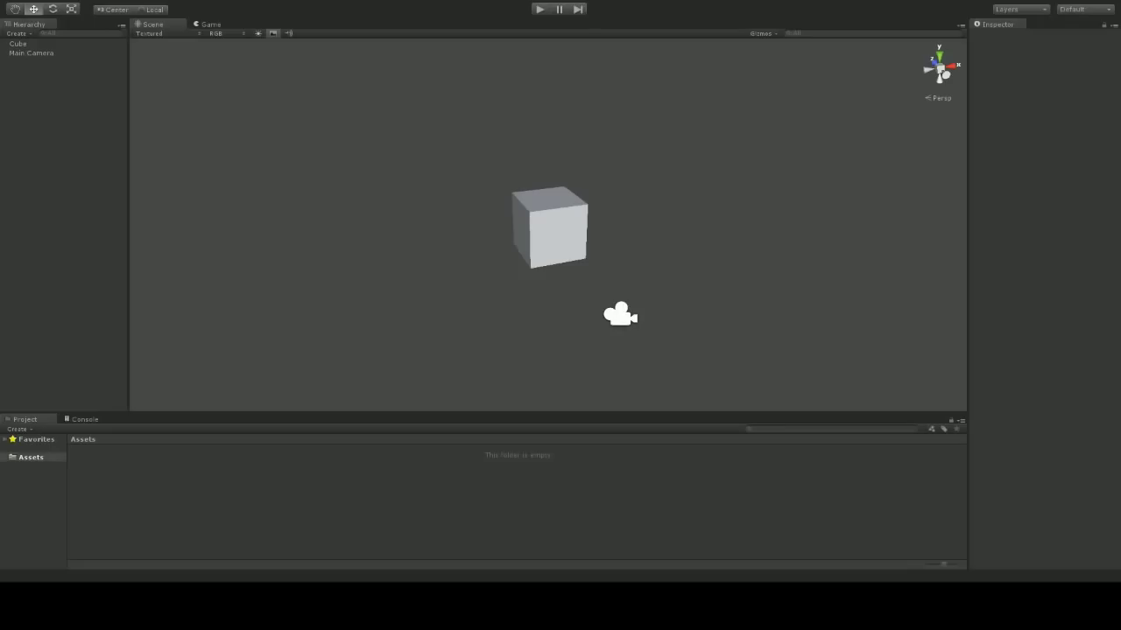
Examine the audio components available for the cube, and review the game object commands with nothing selected
{"action": "left_click", "coordinate": [549, 215]}
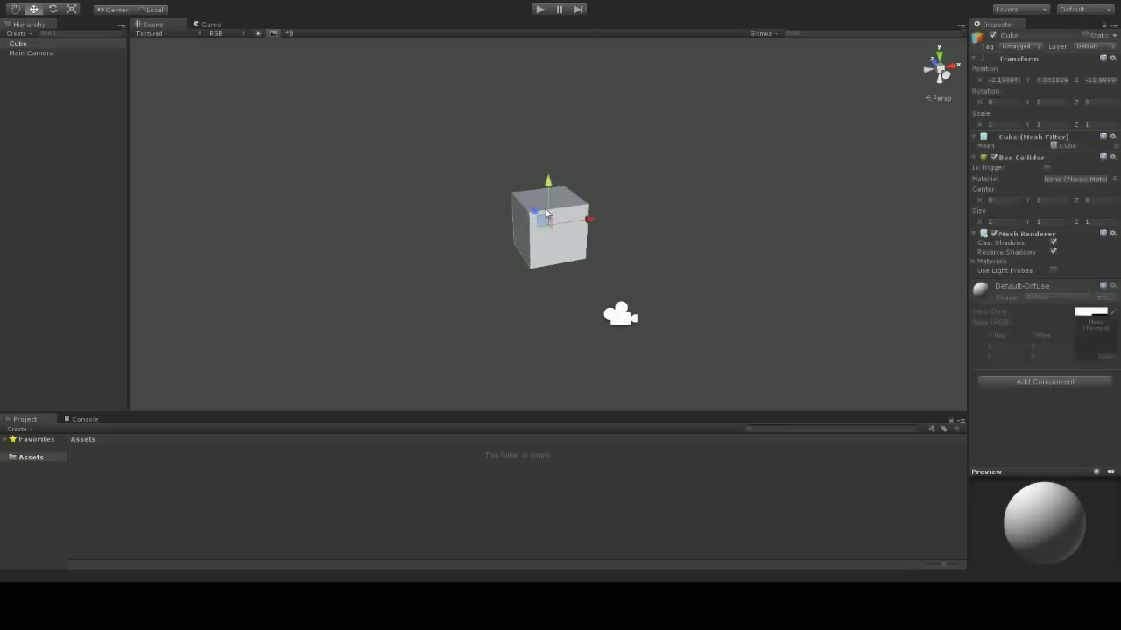
{"action": "left_click", "coordinate": [141, 1]}
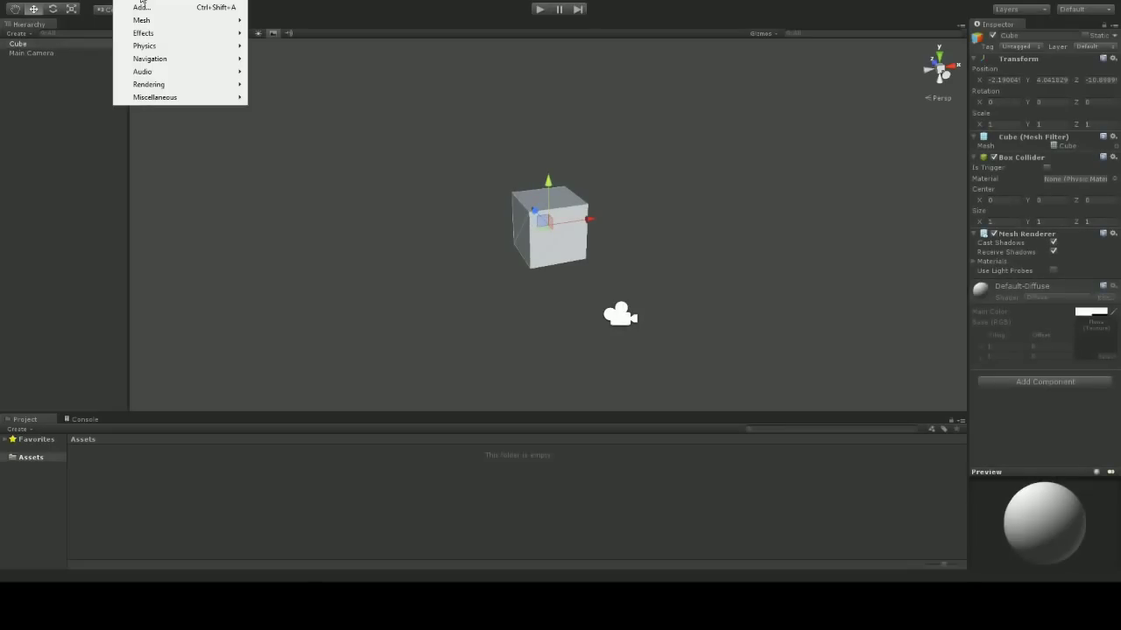
{"action": "mouse_move", "coordinate": [145, 74]}
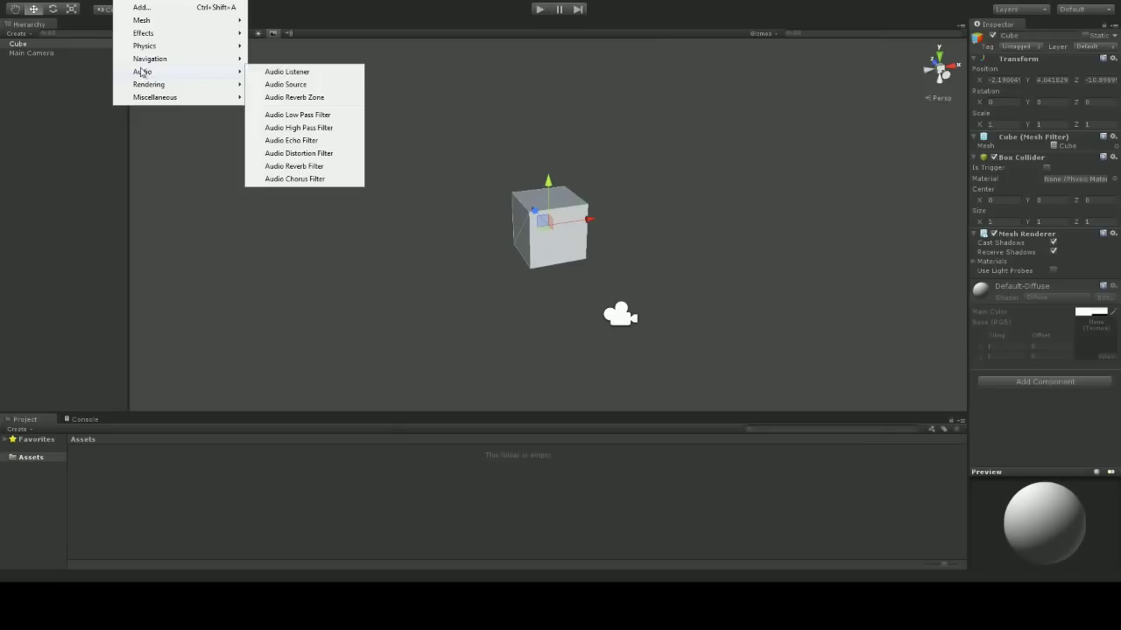
{"action": "key", "text": "Escape"}
{"action": "left_click", "coordinate": [74, 121]}
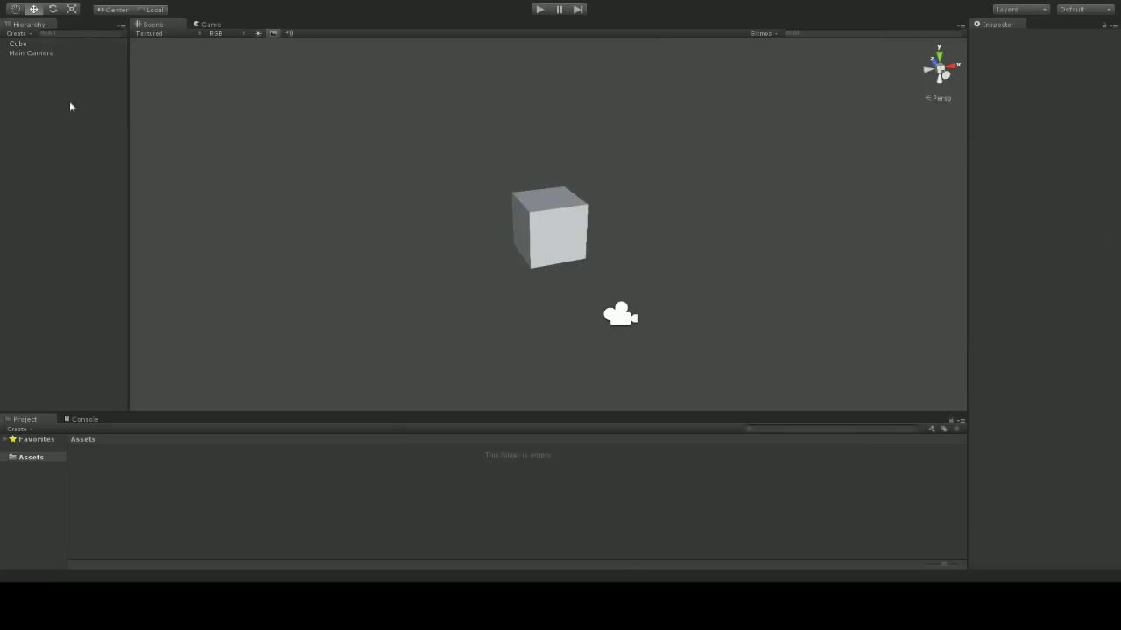
{"action": "left_click", "coordinate": [80, 3]}
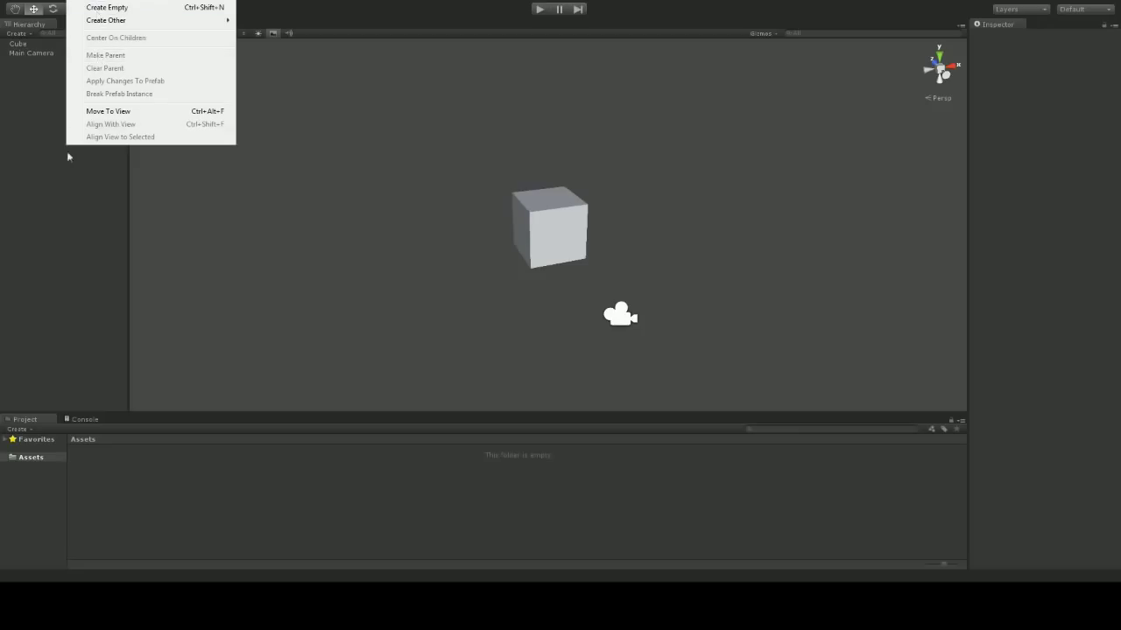
{"action": "left_click", "coordinate": [61, 189]}
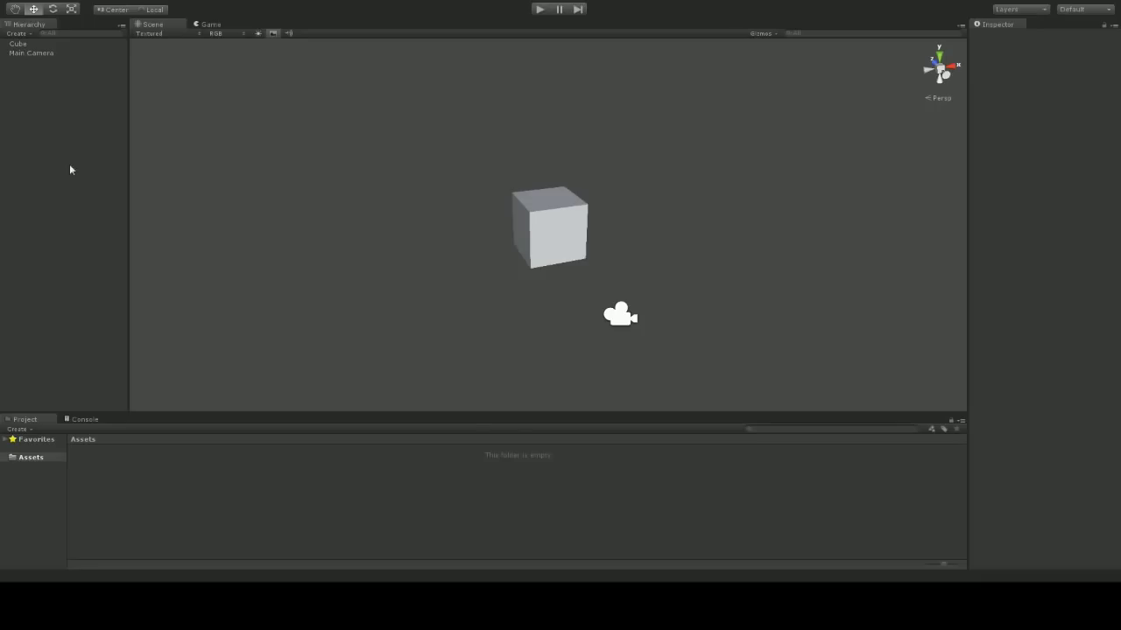
Switch to Windows Explorer, view the Assets folder of TwitchProject under Unity Projects, and move the window out of the way
{"action": "left_click", "coordinate": [35, 458]}
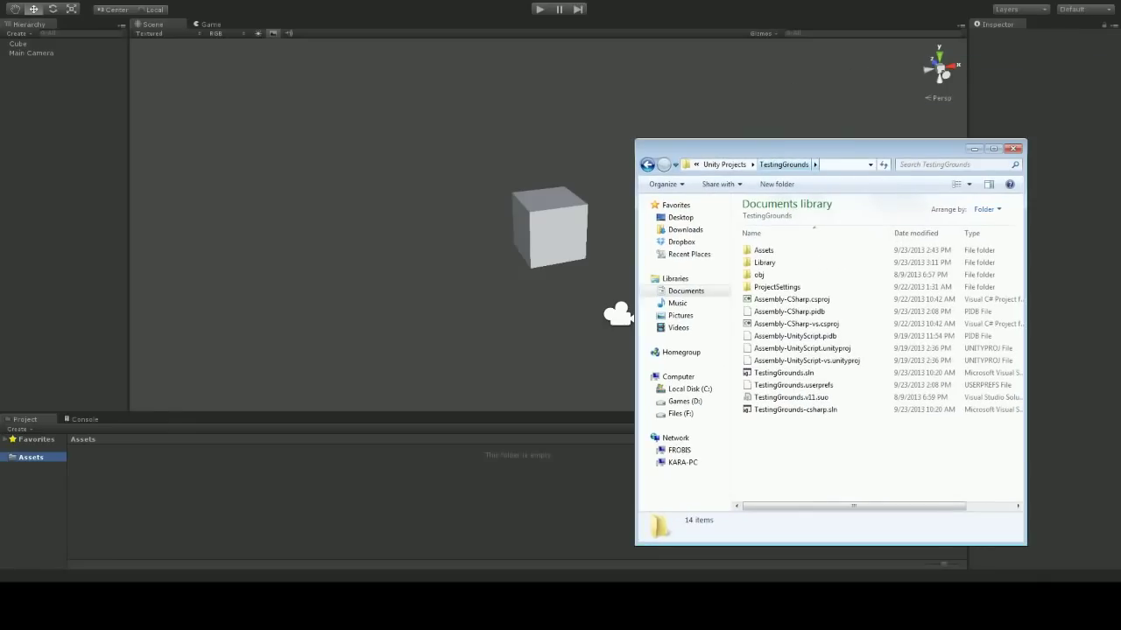
{"action": "left_click", "coordinate": [724, 164]}
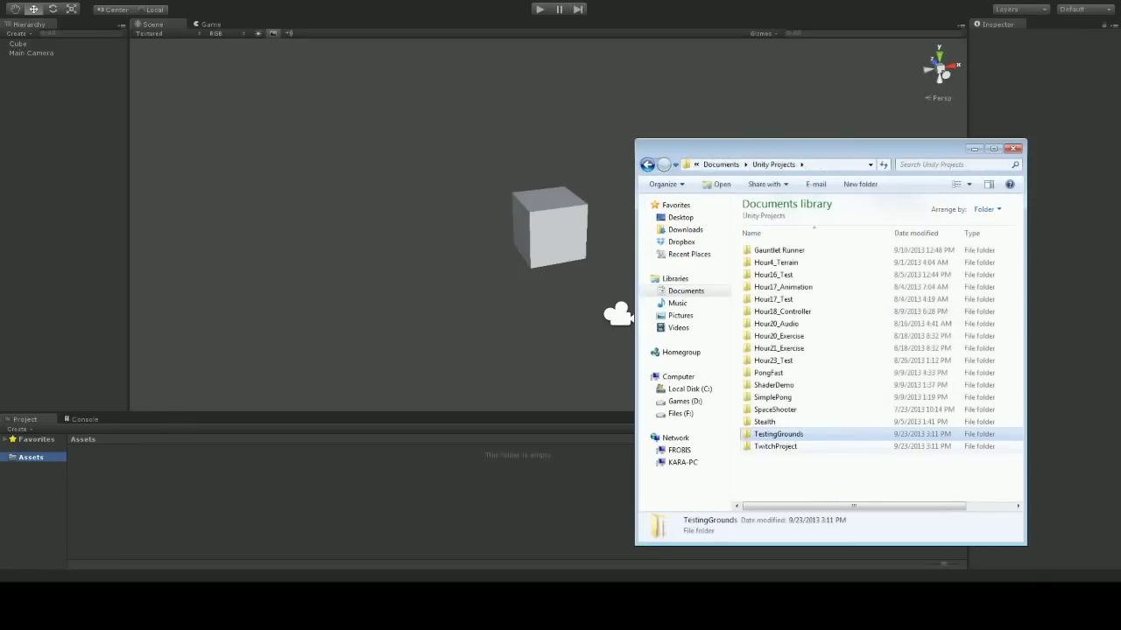
{"action": "double_click", "coordinate": [774, 447]}
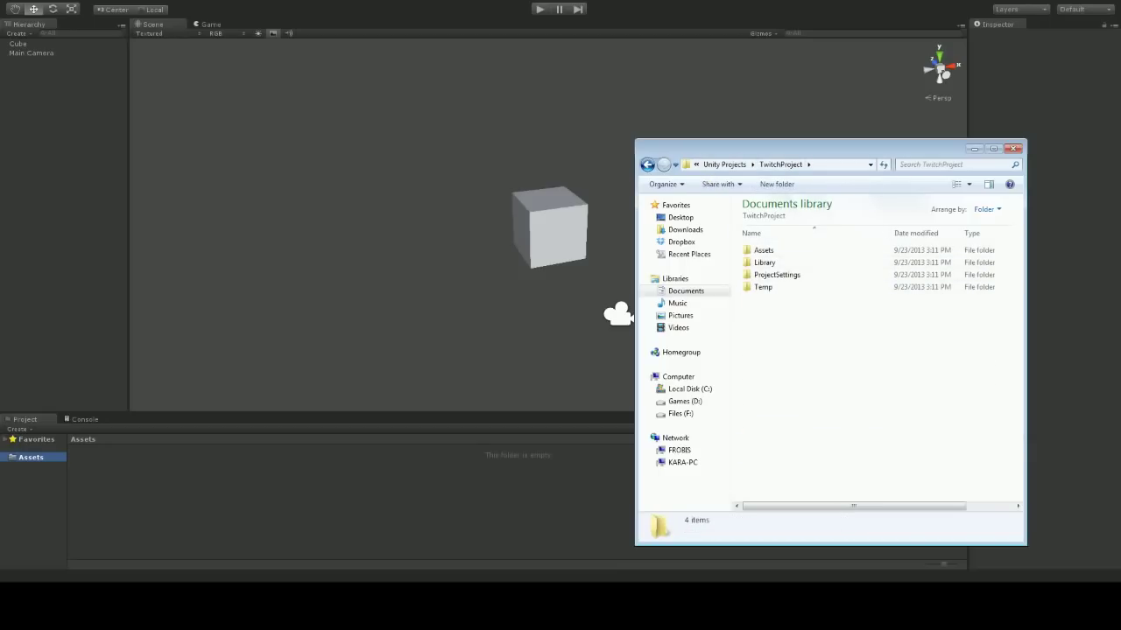
{"action": "left_click", "coordinate": [763, 251]}
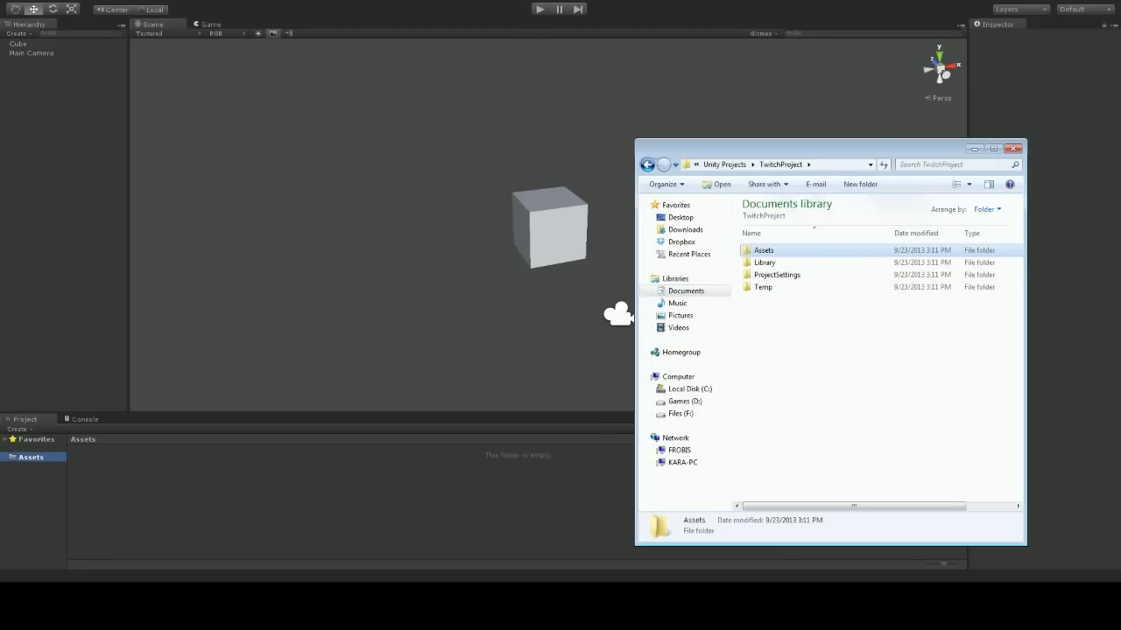
{"action": "key", "text": "Return"}
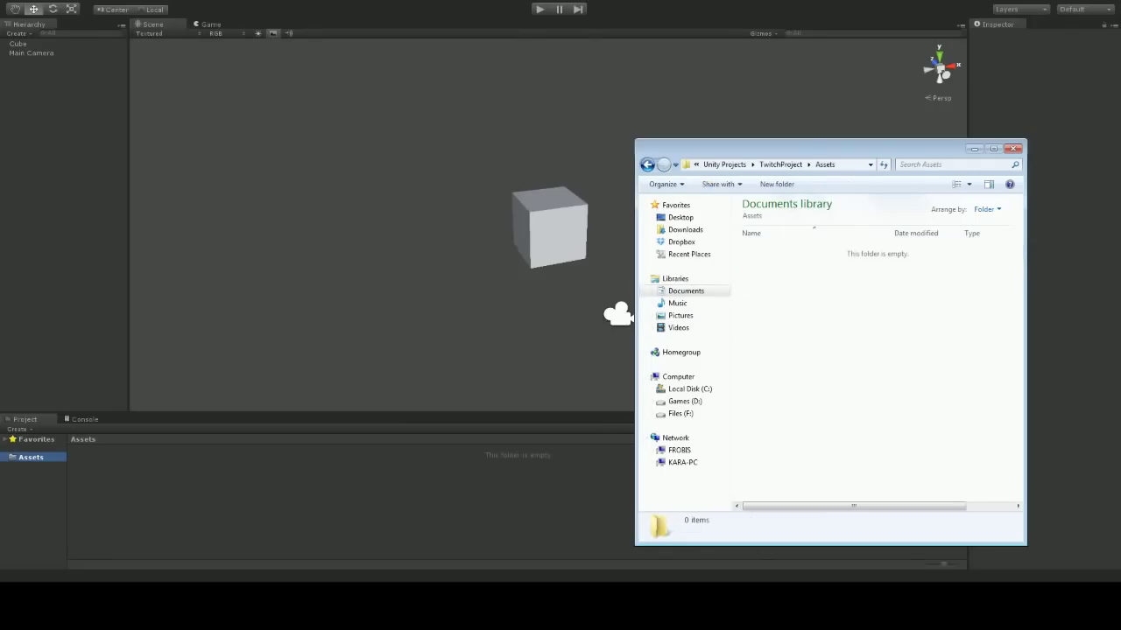
{"action": "left_click_drag", "start_coordinate": [744, 149], "coordinate": [1120, 127]}
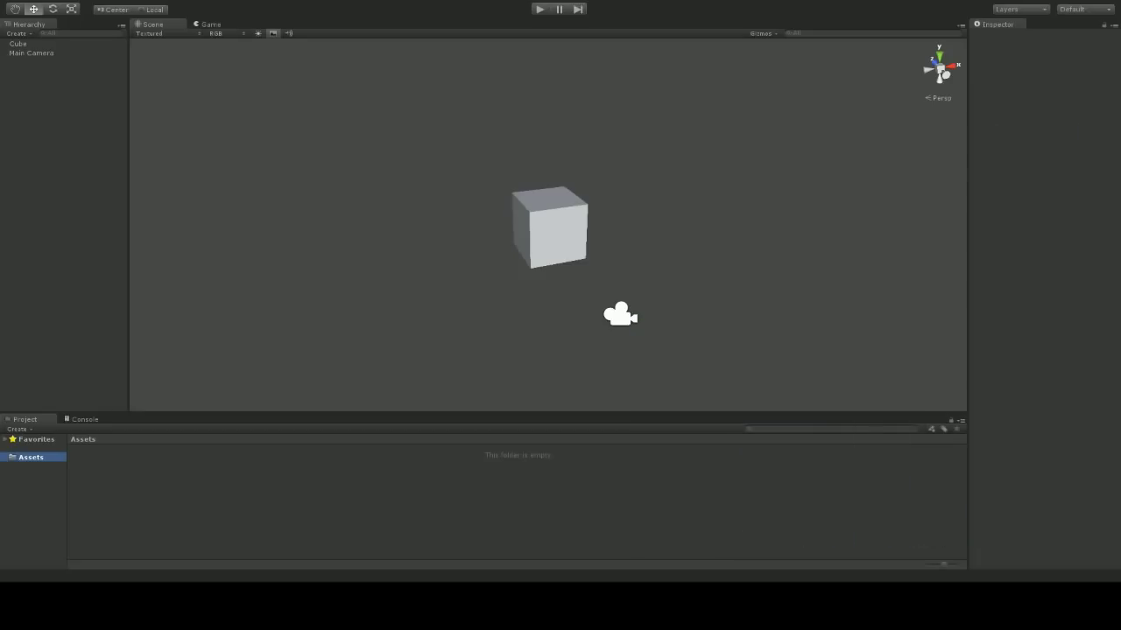
Create a folder named Materials inside the project's Assets and bring the Explorer window back into view to check it on disk
{"action": "right_click", "coordinate": [37, 458]}
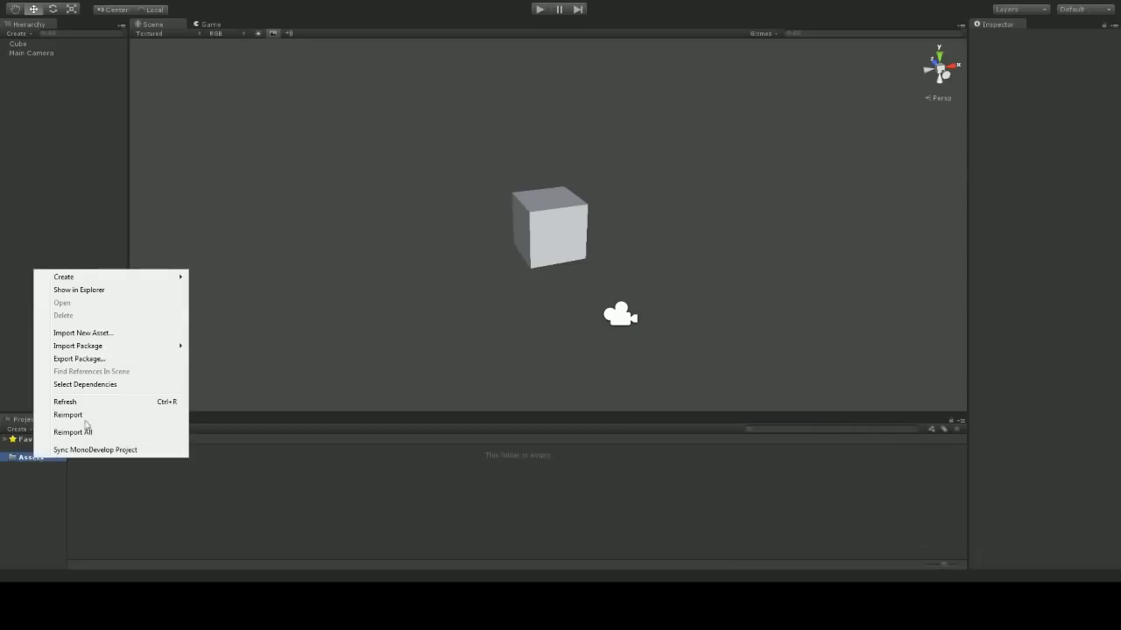
{"action": "mouse_move", "coordinate": [113, 276]}
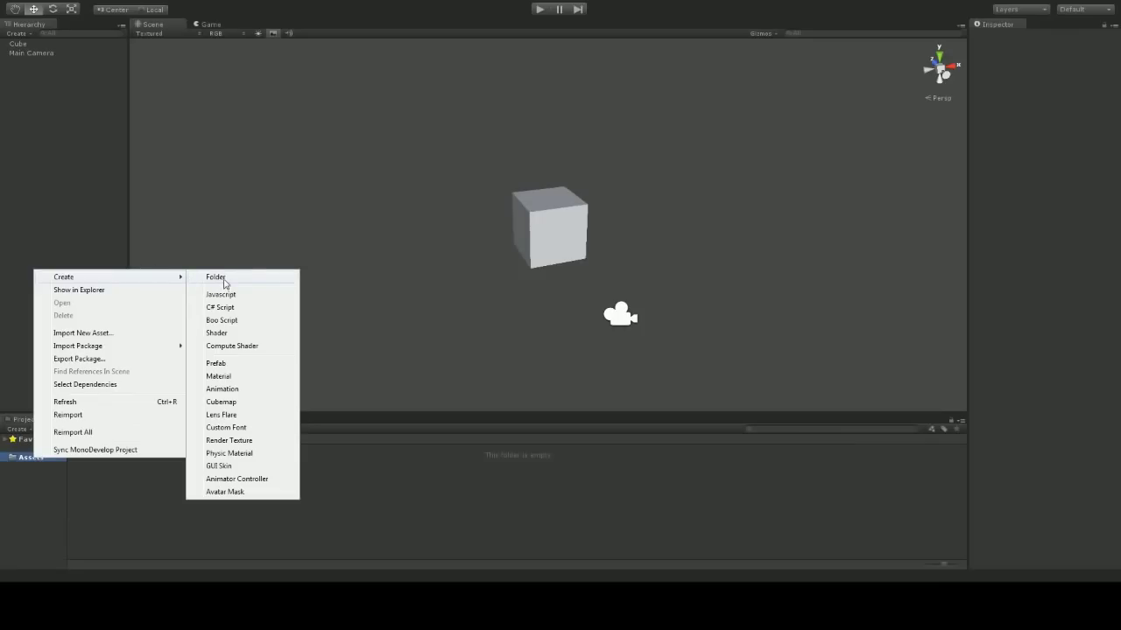
{"action": "left_click", "coordinate": [224, 282]}
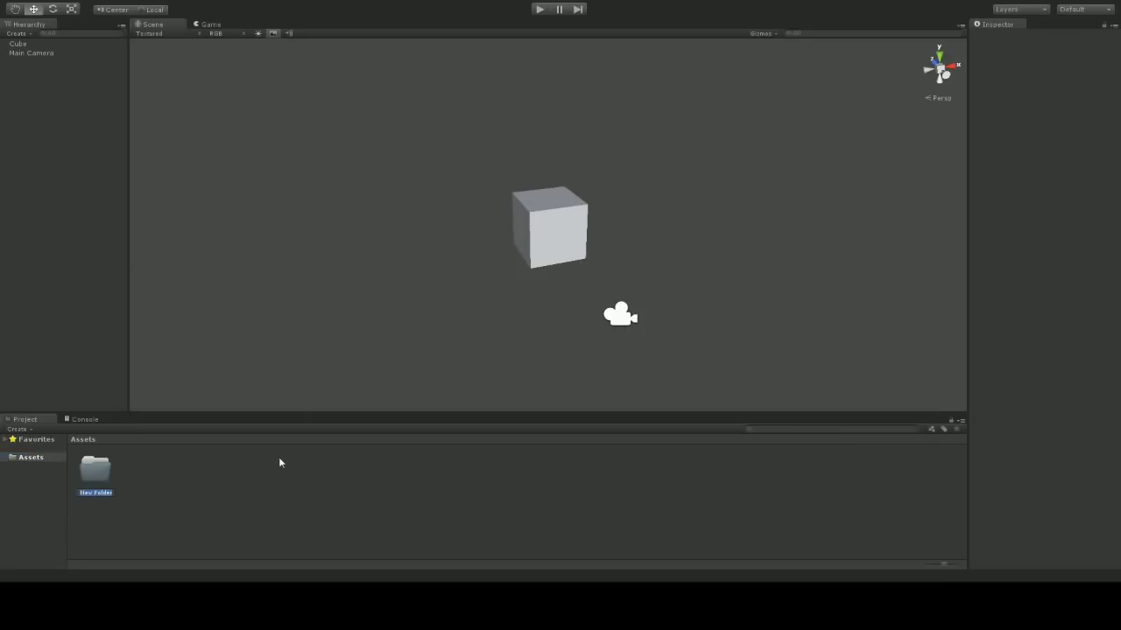
{"action": "type", "text": "Materials"}
{"action": "key", "text": "Return"}
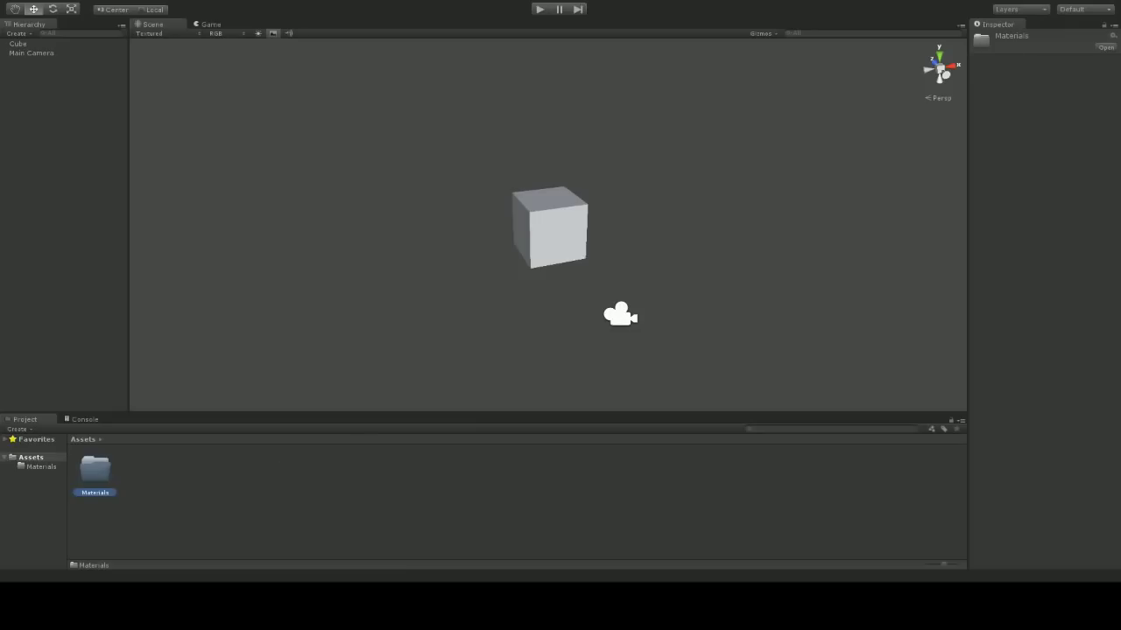
{"action": "left_click_drag", "start_coordinate": [1120, 132], "coordinate": [750, 162]}
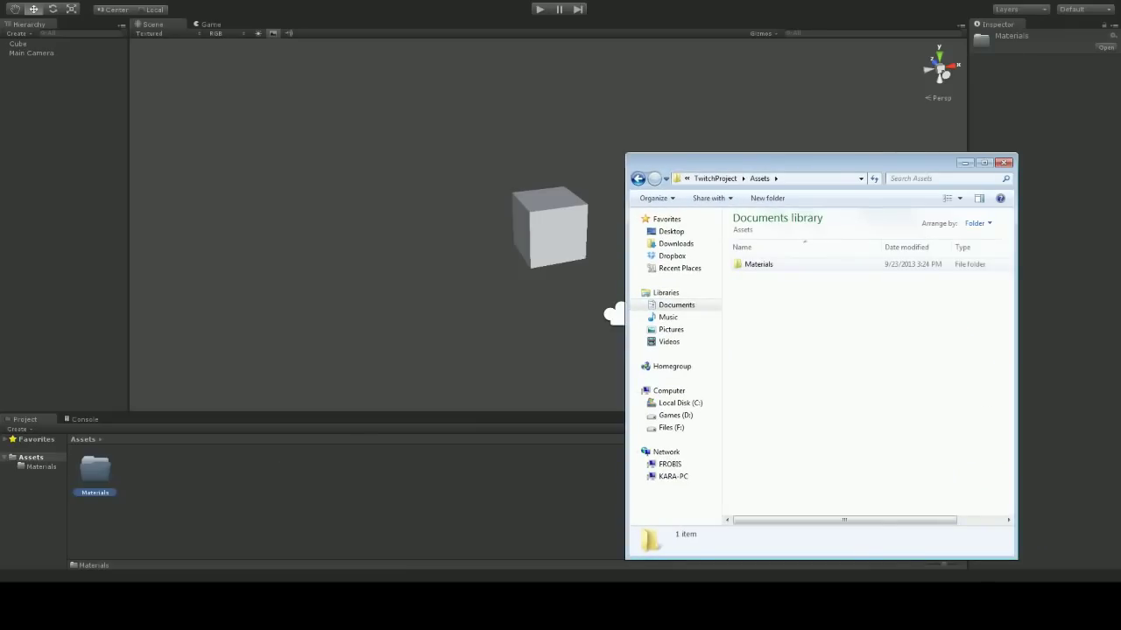
Open the Materials folder in Windows Explorer to check its contents, and move the window out of the way
{"action": "double_click", "coordinate": [758, 264]}
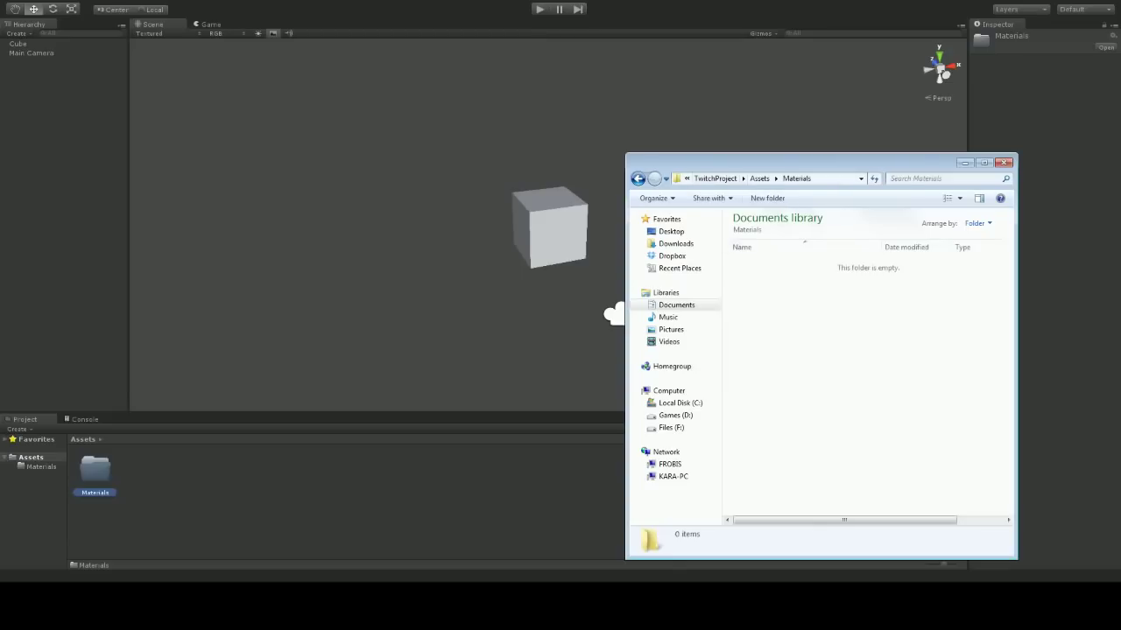
{"action": "left_click_drag", "start_coordinate": [788, 163], "coordinate": [1120, 141]}
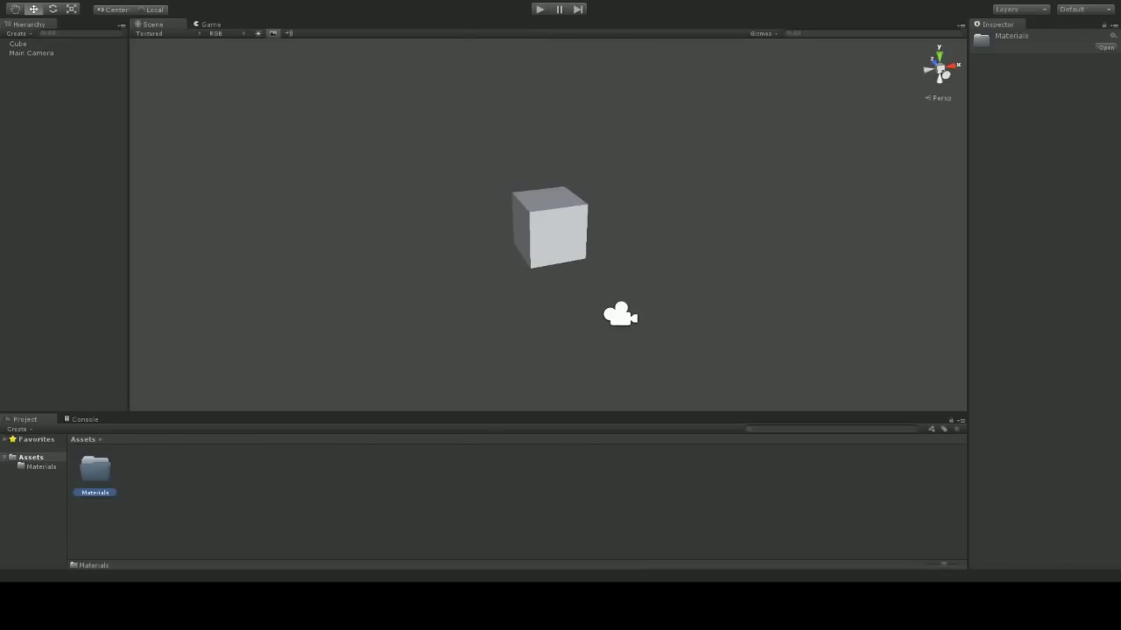
Create a material in the project's Materials folder, keep the name New Material, and check its file in Windows Explorer before closing it
{"action": "left_click", "coordinate": [38, 467]}
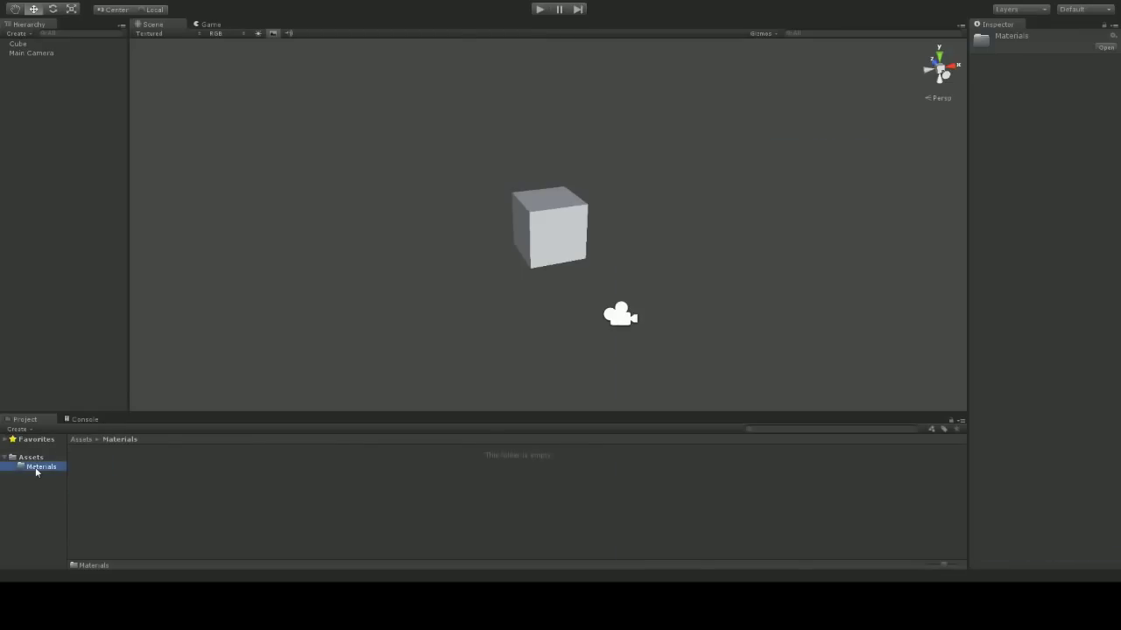
{"action": "right_click", "coordinate": [36, 471]}
{"action": "mouse_move", "coordinate": [105, 289]}
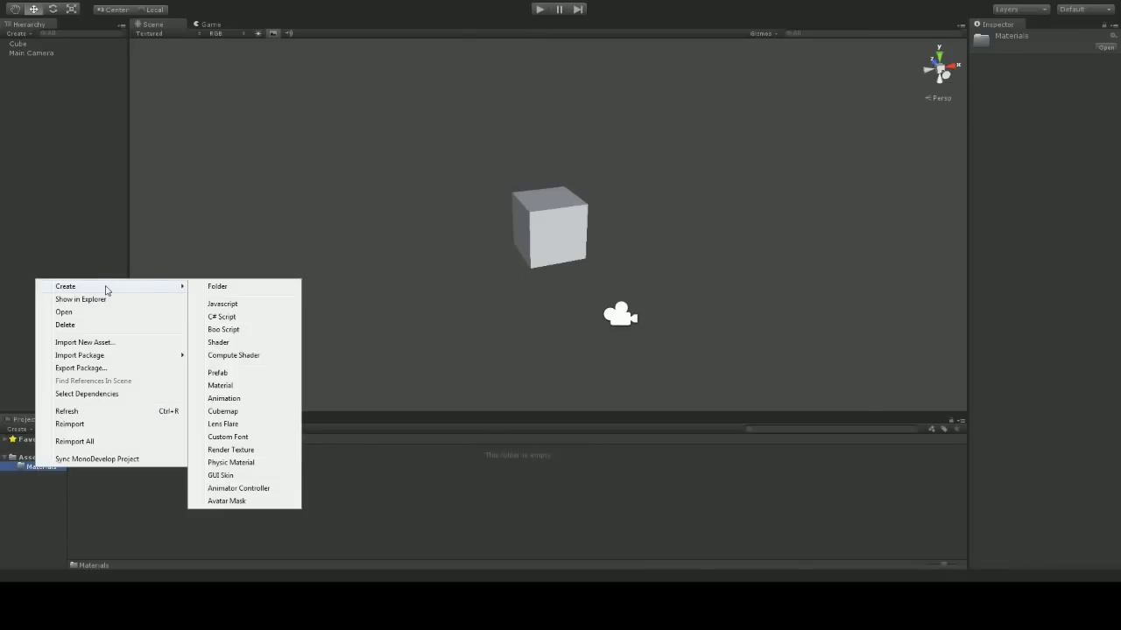
{"action": "left_click", "coordinate": [238, 387]}
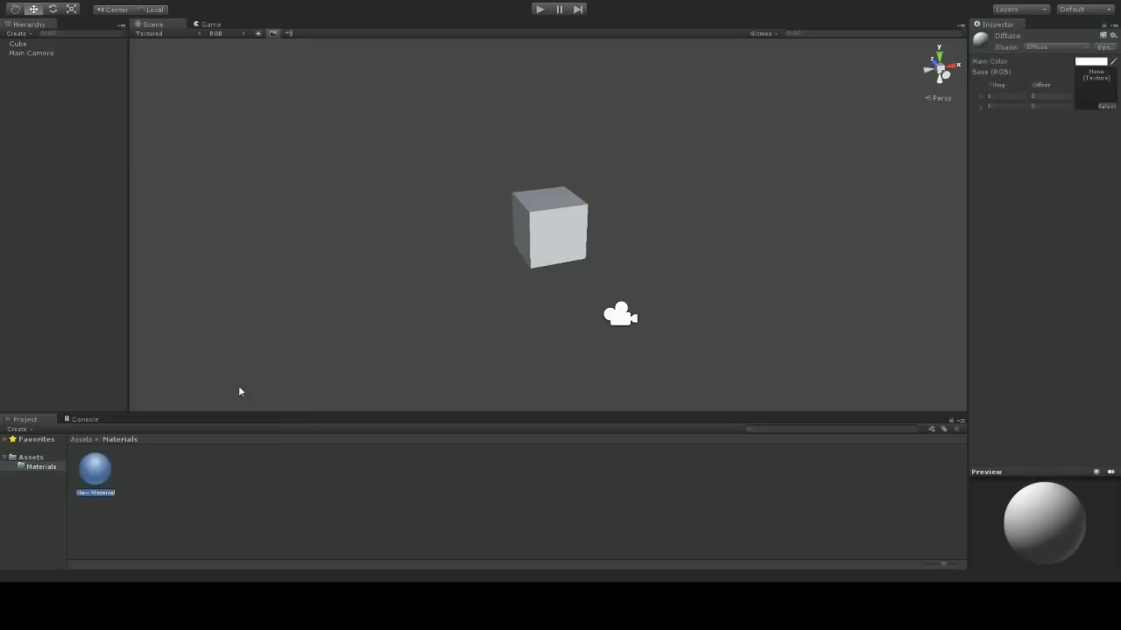
{"action": "key", "text": "Return"}
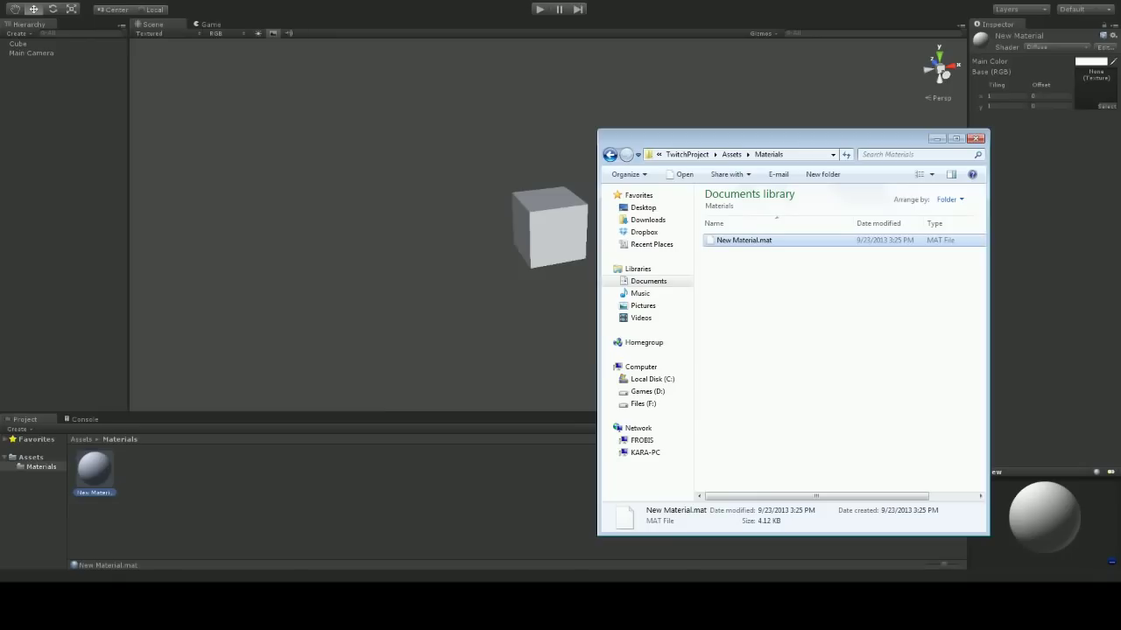
{"action": "key", "text": "alt+F4"}
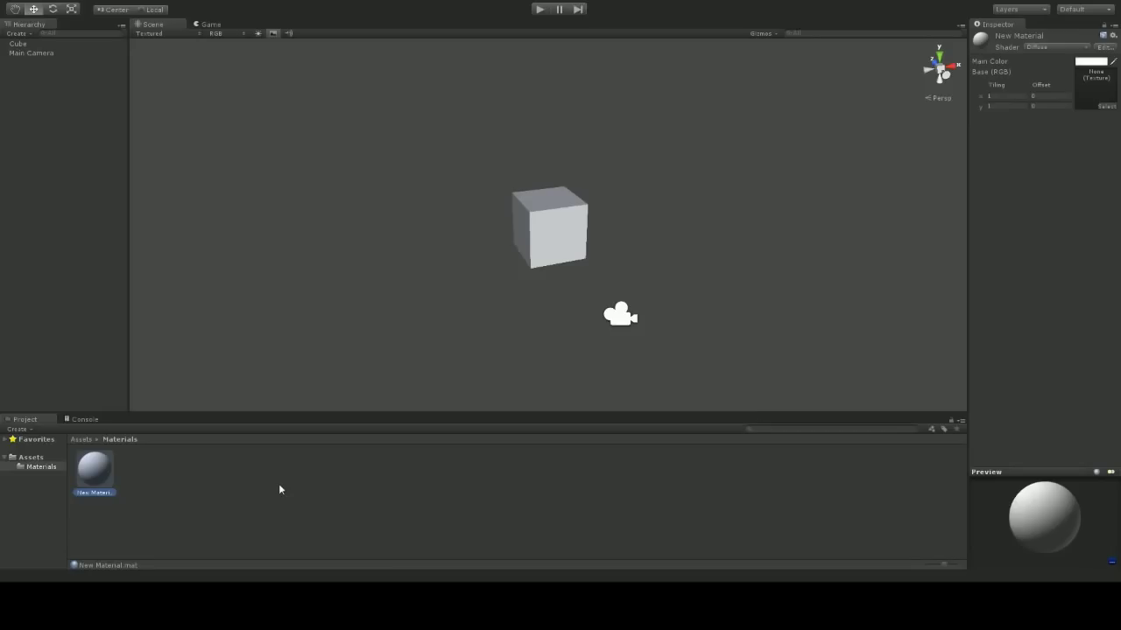
Delete the New Material asset from the Materials folder
{"action": "left_click", "coordinate": [170, 479]}
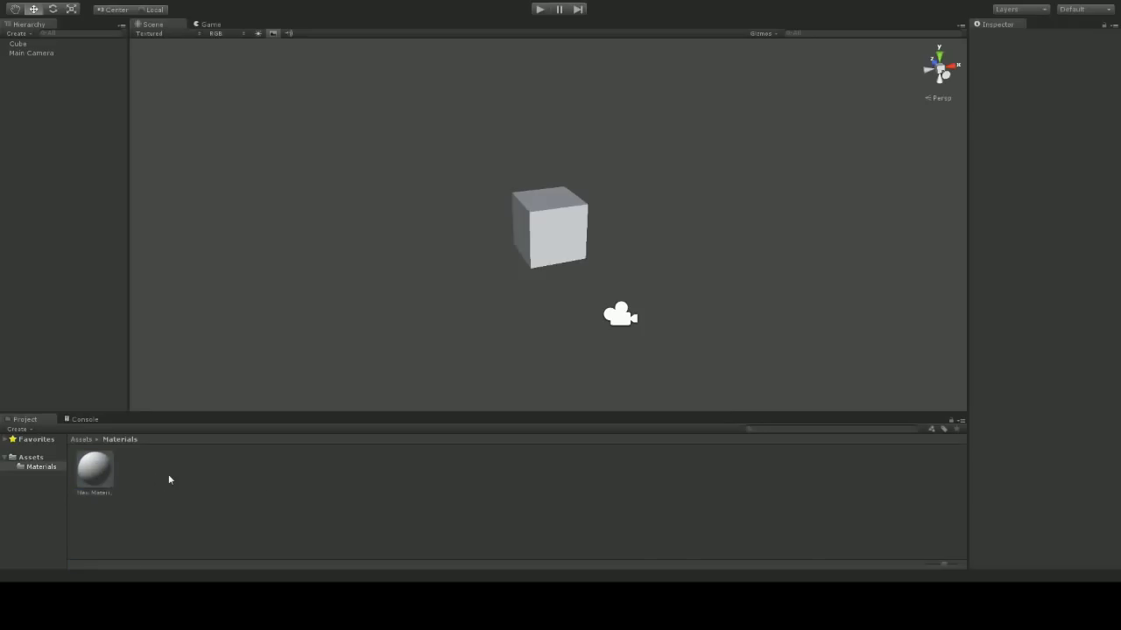
{"action": "left_click", "coordinate": [103, 474]}
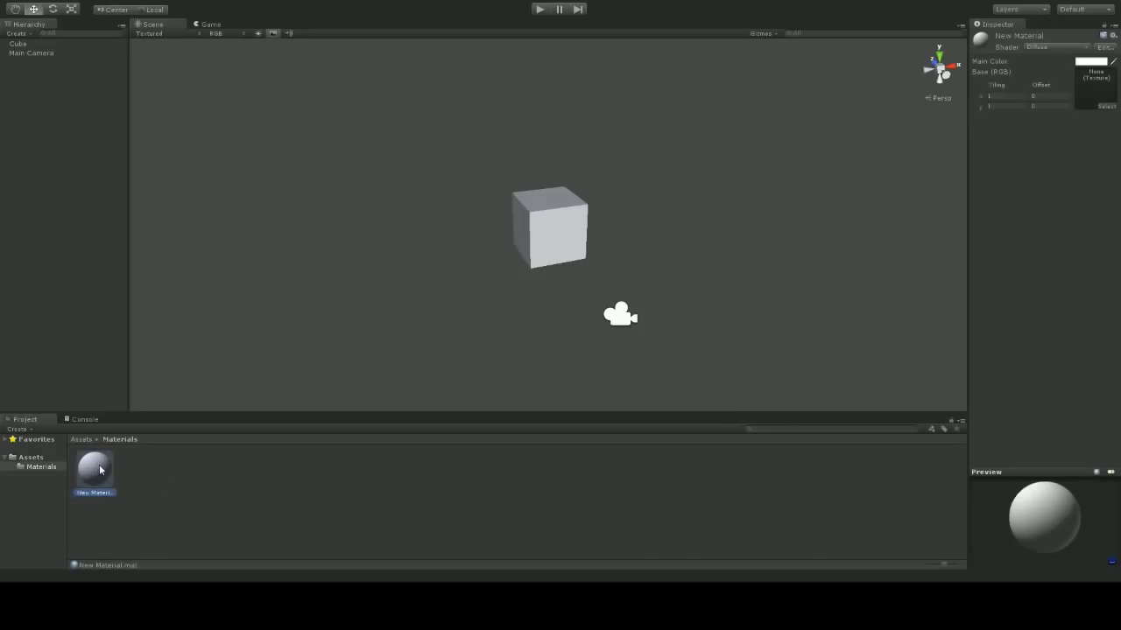
{"action": "right_click", "coordinate": [100, 470]}
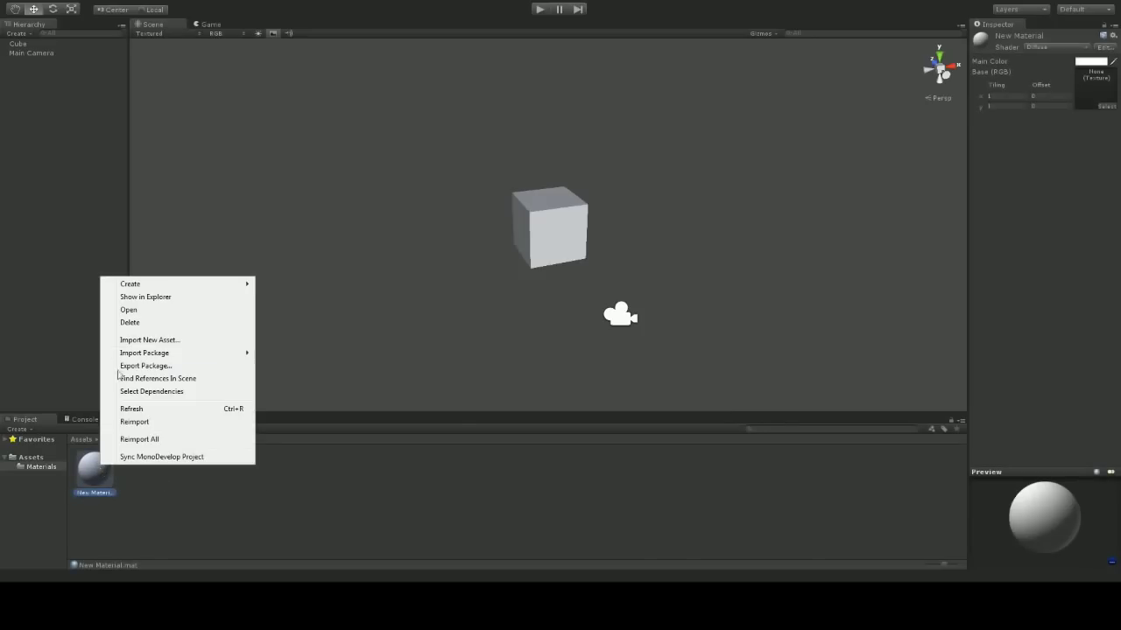
{"action": "left_click", "coordinate": [130, 322]}
{"action": "left_click", "coordinate": [565, 305]}
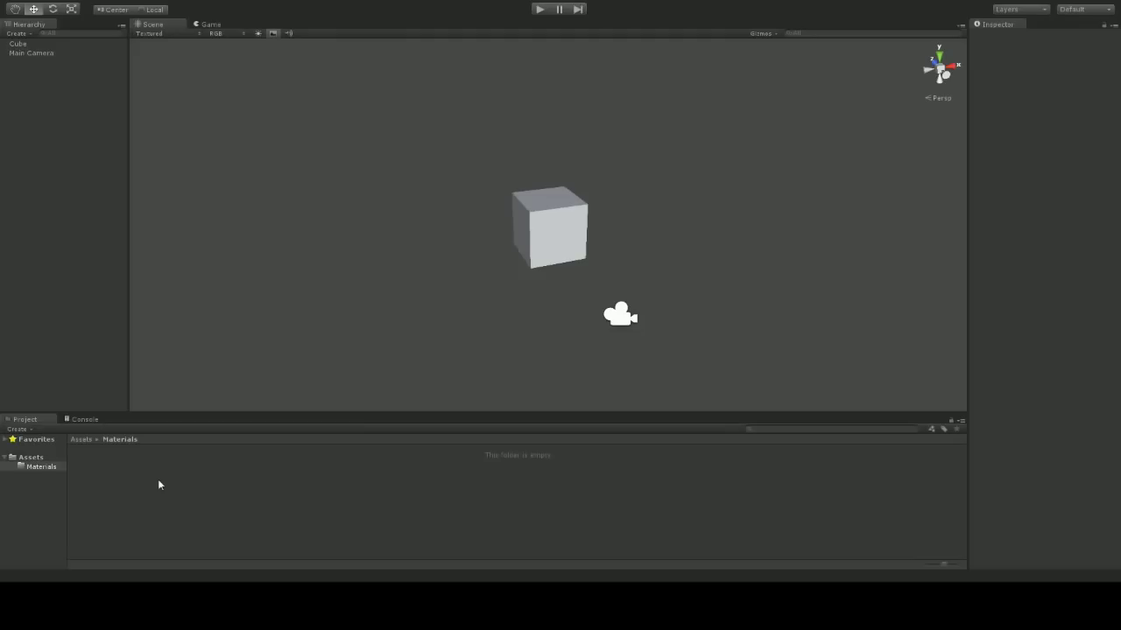
Review the asset types that can be created in the Assets folder and the different ways to reach them
{"action": "right_click", "coordinate": [41, 459]}
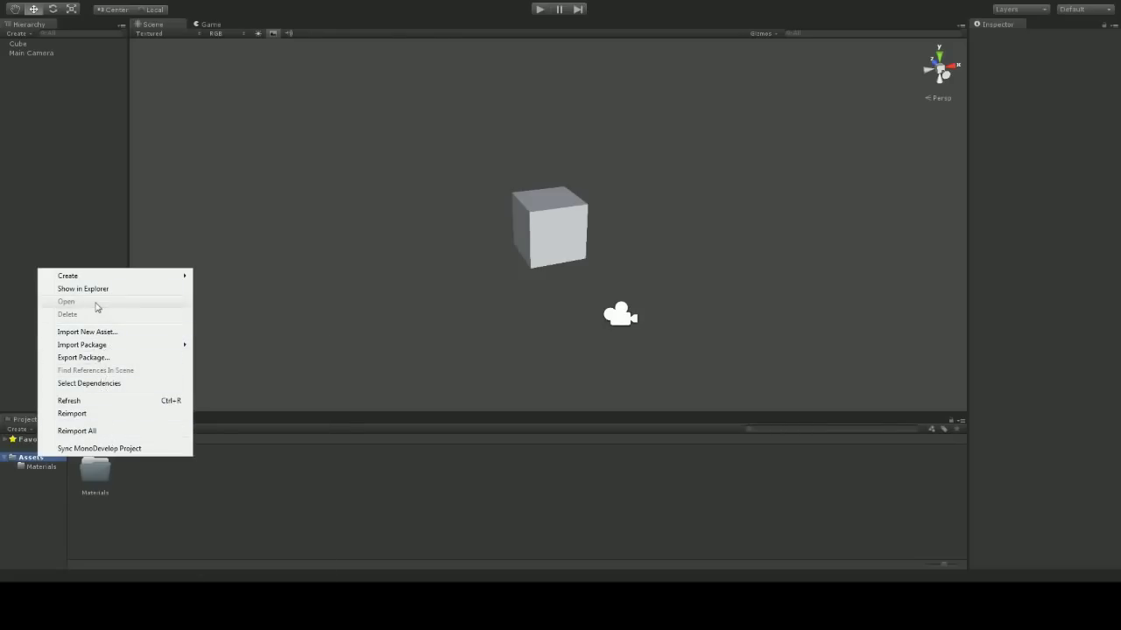
{"action": "mouse_move", "coordinate": [98, 276]}
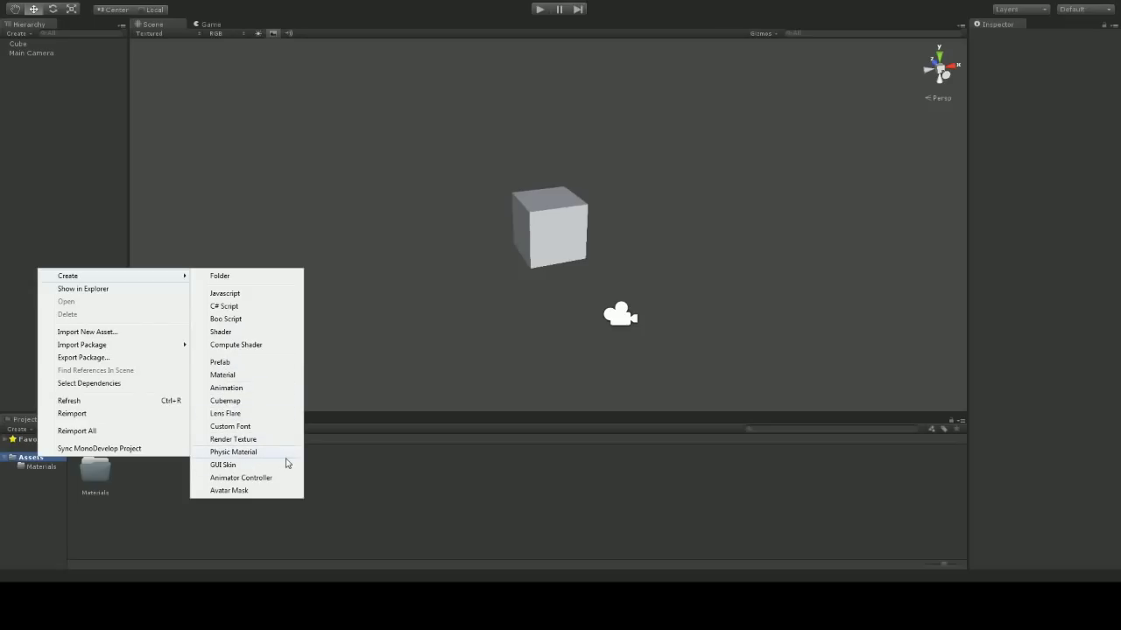
{"action": "left_click", "coordinate": [373, 505]}
{"action": "right_click", "coordinate": [373, 505]}
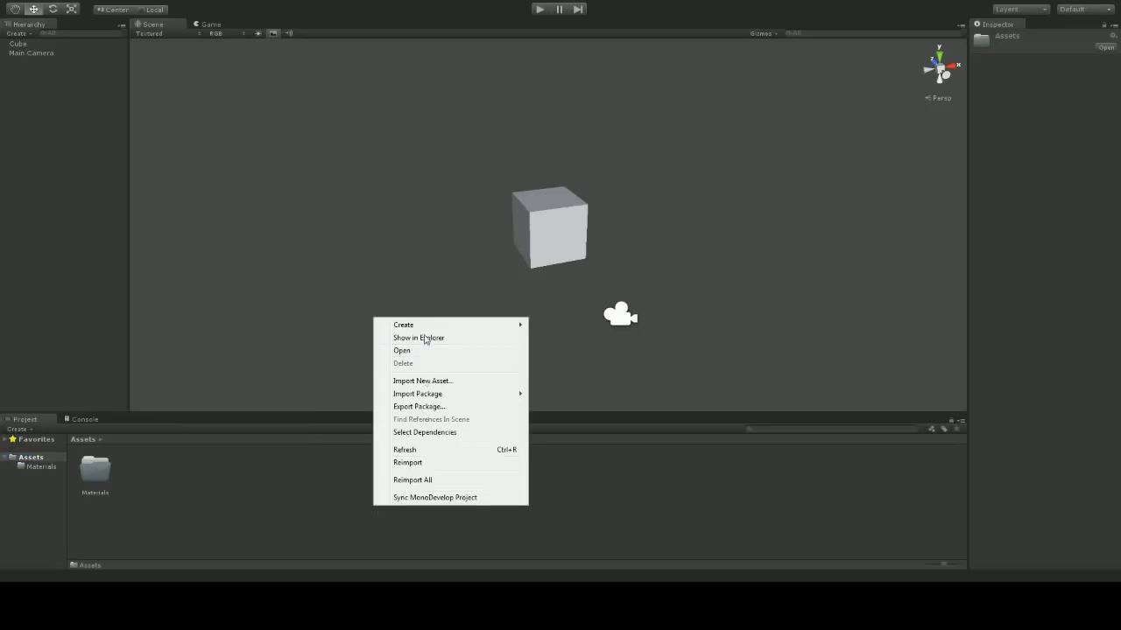
{"action": "mouse_move", "coordinate": [435, 331]}
{"action": "left_click", "coordinate": [203, 498]}
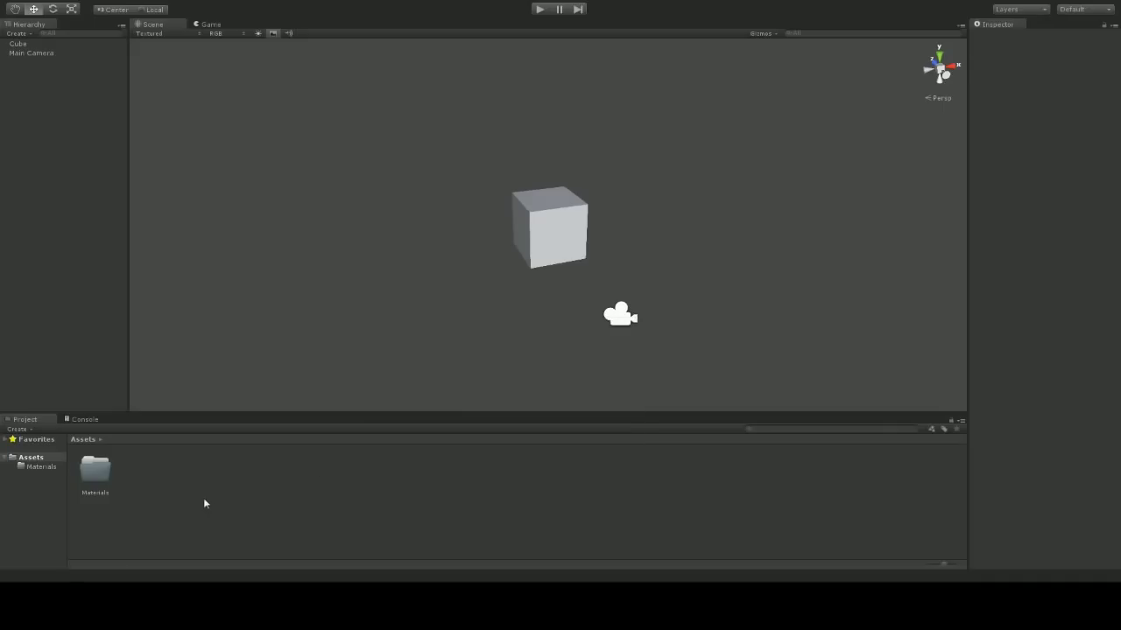
{"action": "left_click", "coordinate": [29, 432]}
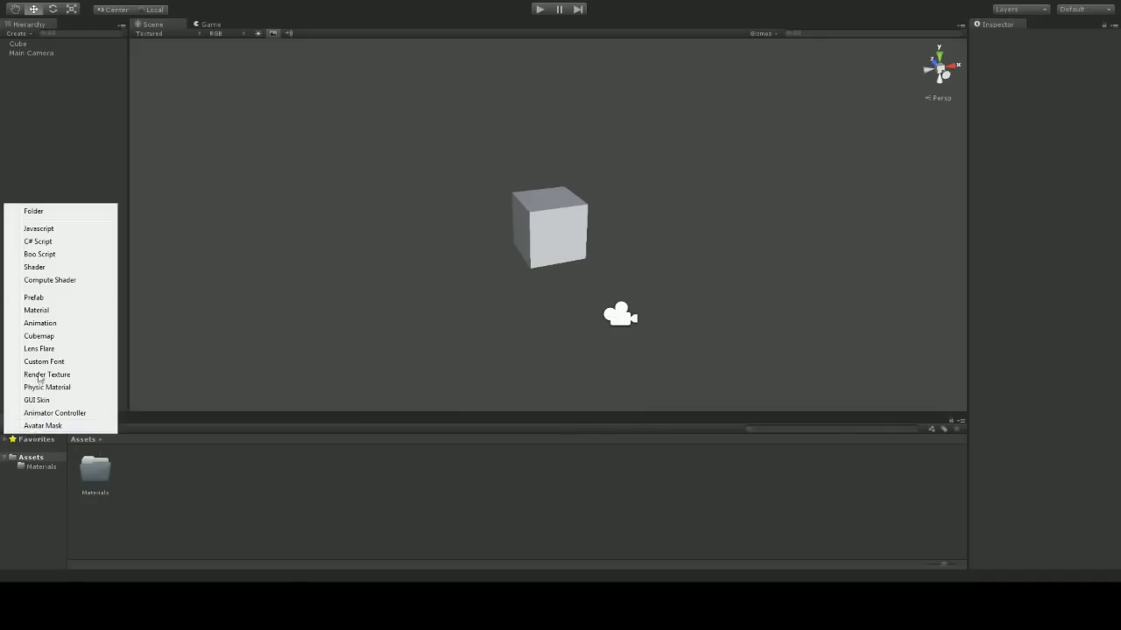
{"action": "left_click", "coordinate": [213, 480]}
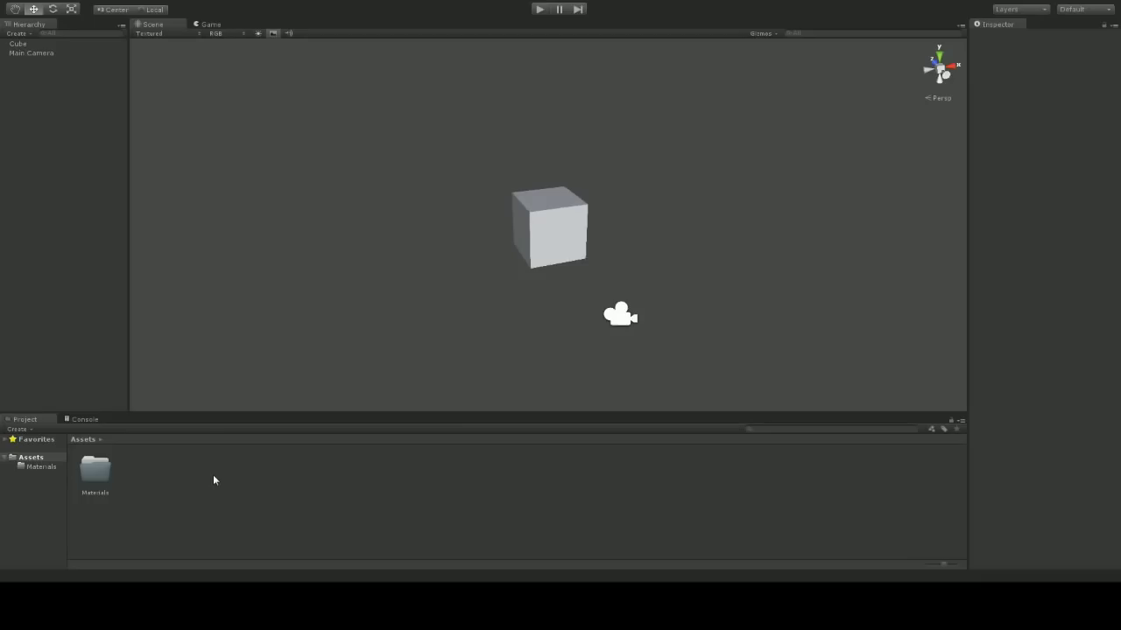
Expand Favorites and view the All Materials, All Models, All Prefabs and All Scripts searches, ending on All Models
{"action": "left_click", "coordinate": [6, 440]}
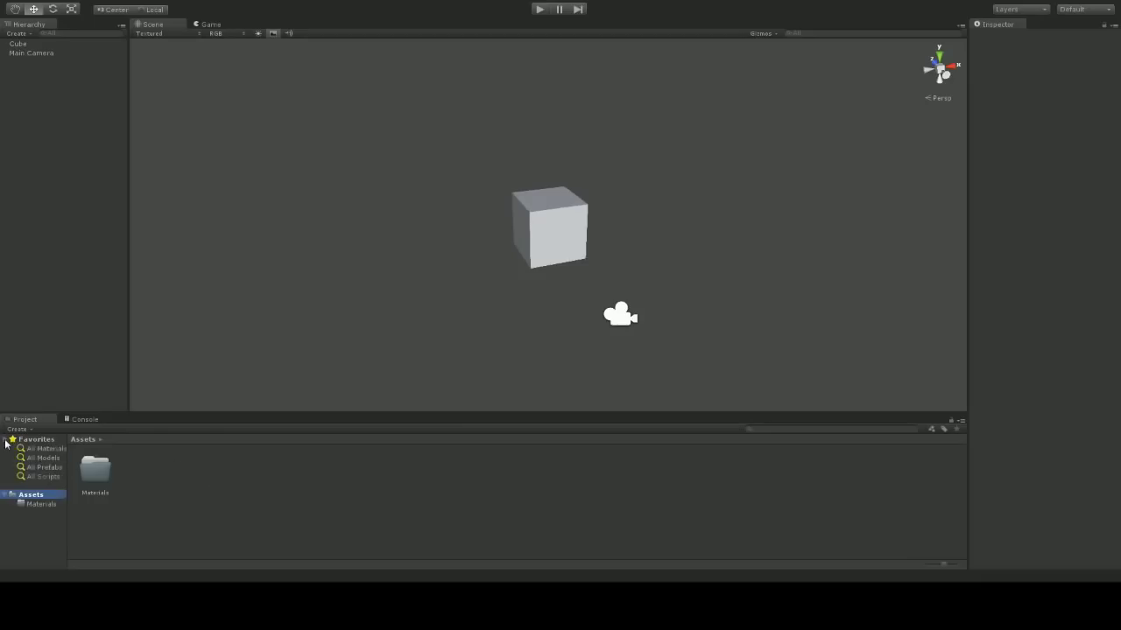
{"action": "left_click", "coordinate": [47, 449]}
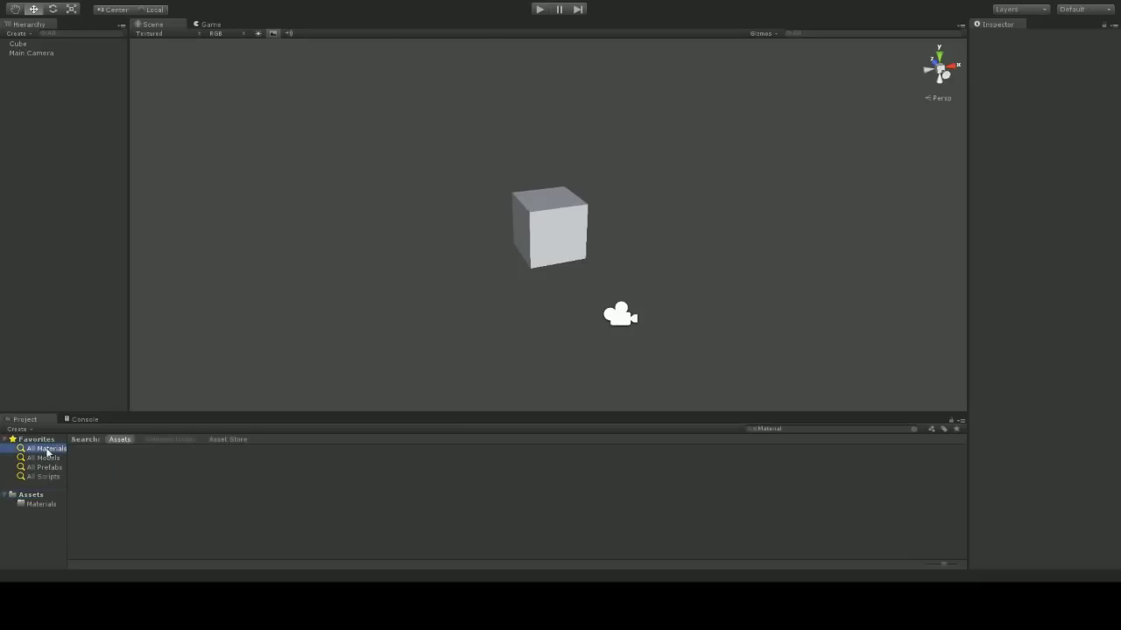
{"action": "left_click", "coordinate": [44, 458]}
{"action": "left_click", "coordinate": [45, 468]}
{"action": "left_click", "coordinate": [44, 476]}
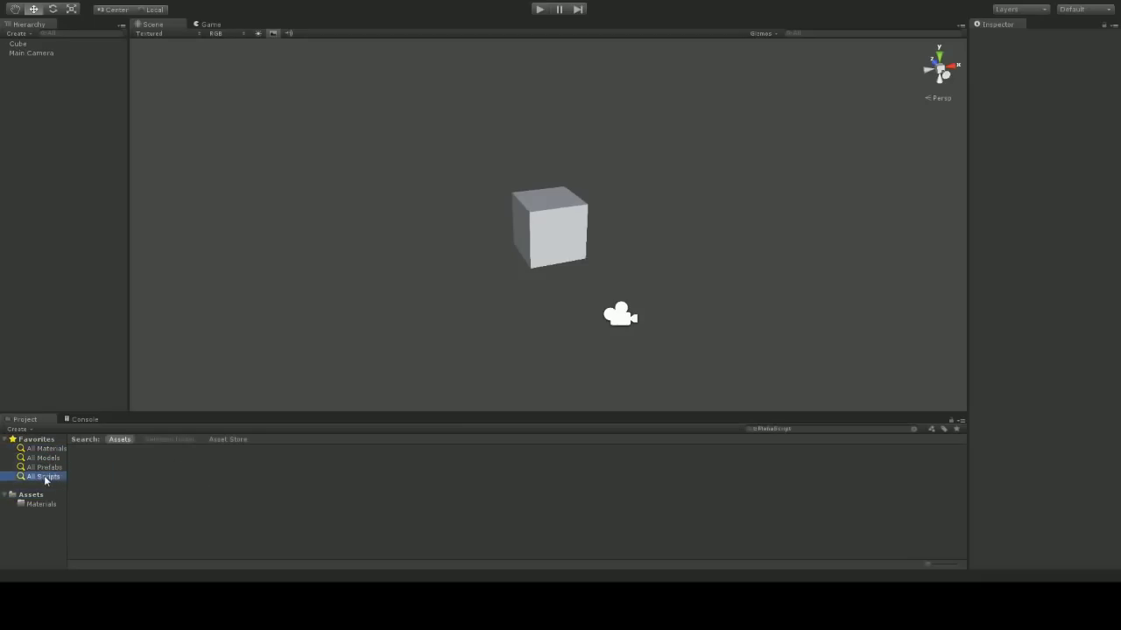
{"action": "left_click", "coordinate": [45, 469]}
{"action": "left_click", "coordinate": [45, 457]}
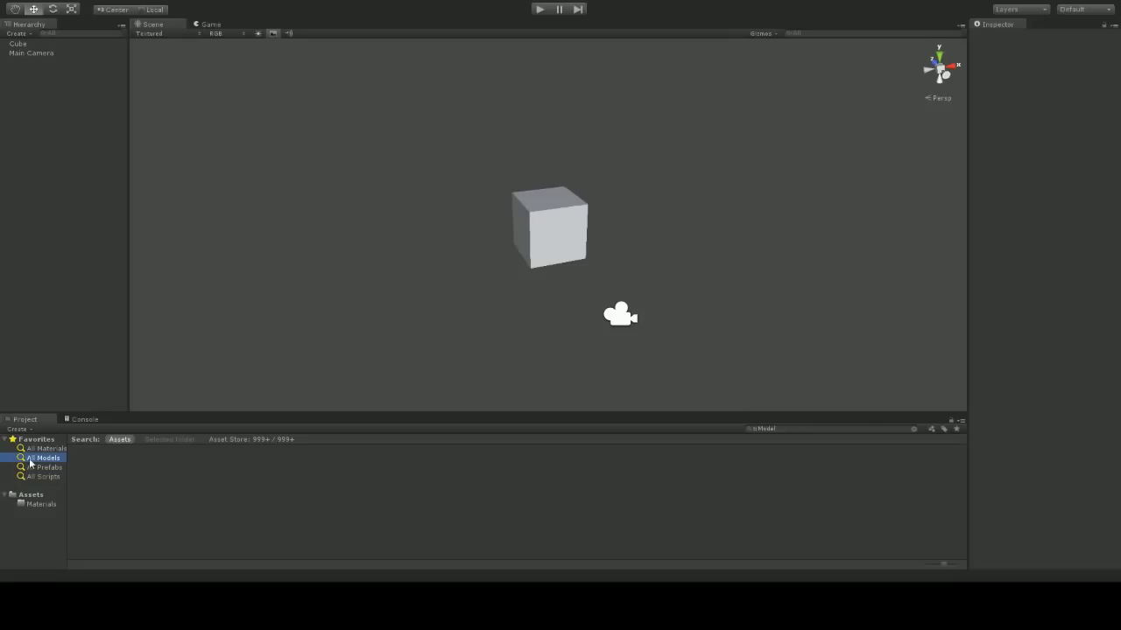
Switch the model search to the Asset Store and browse its free and paid models
{"action": "left_click", "coordinate": [251, 440]}
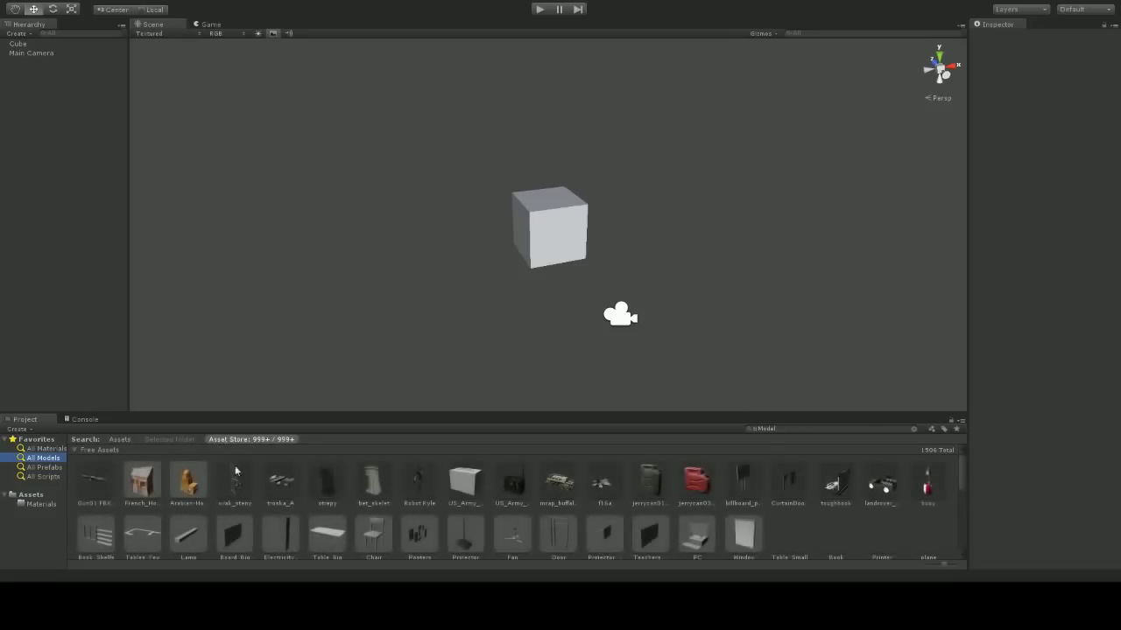
{"action": "scroll", "coordinate": [252, 498], "scroll_direction": "down", "scroll_amount": 2}
{"action": "scroll", "coordinate": [253, 499], "scroll_direction": "down", "scroll_amount": 5}
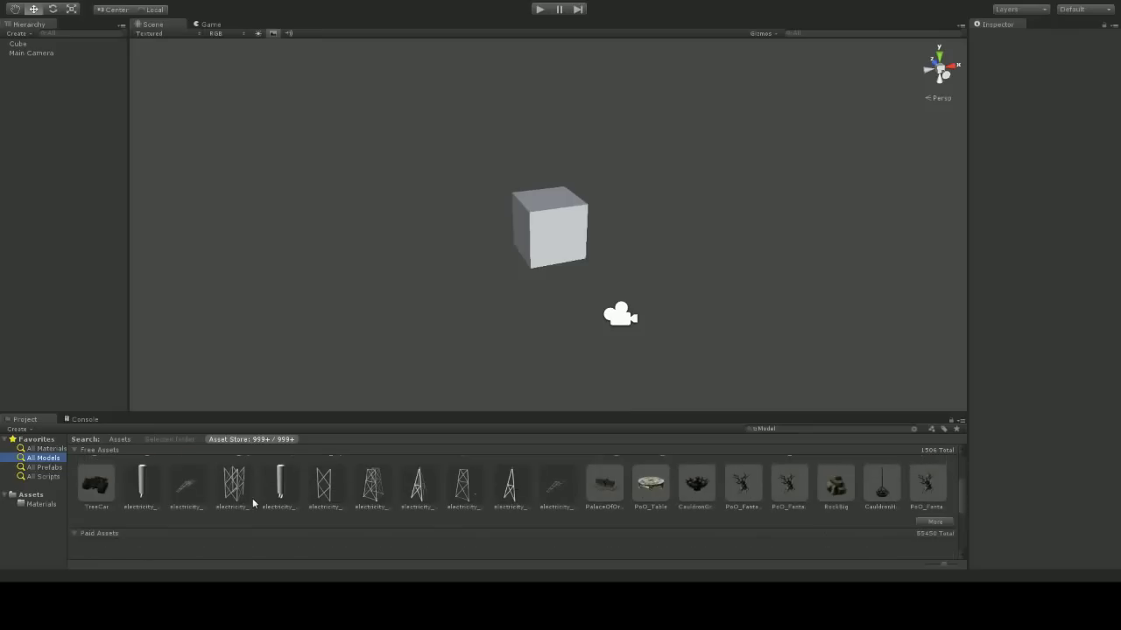
{"action": "scroll", "coordinate": [251, 495], "scroll_direction": "down", "scroll_amount": 5}
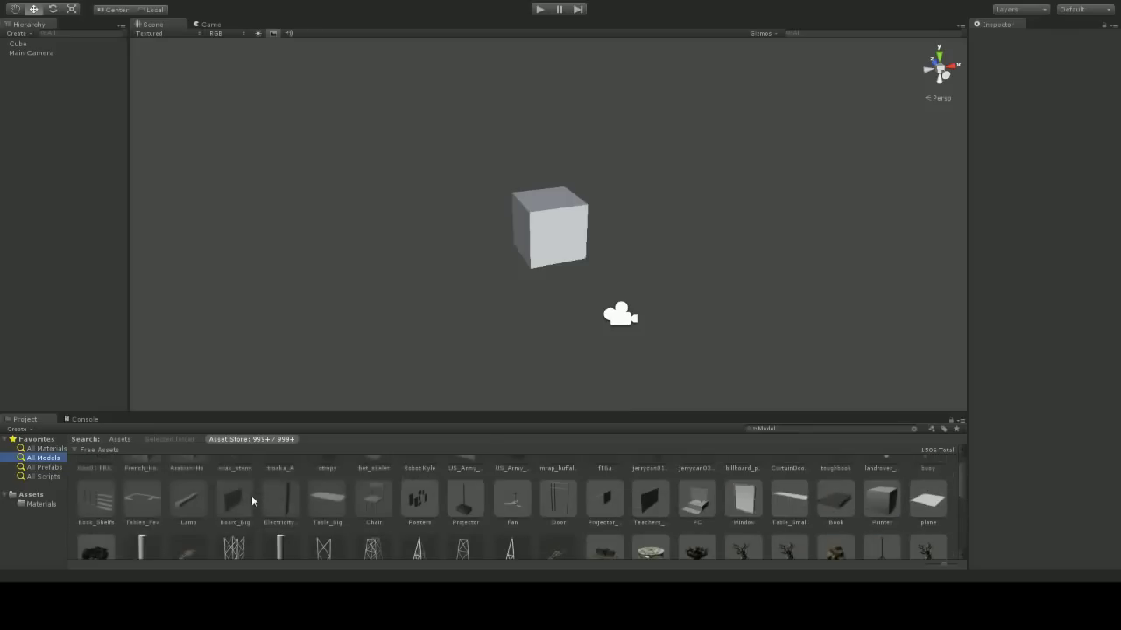
{"action": "scroll", "coordinate": [140, 482], "scroll_direction": "down", "scroll_amount": 5}
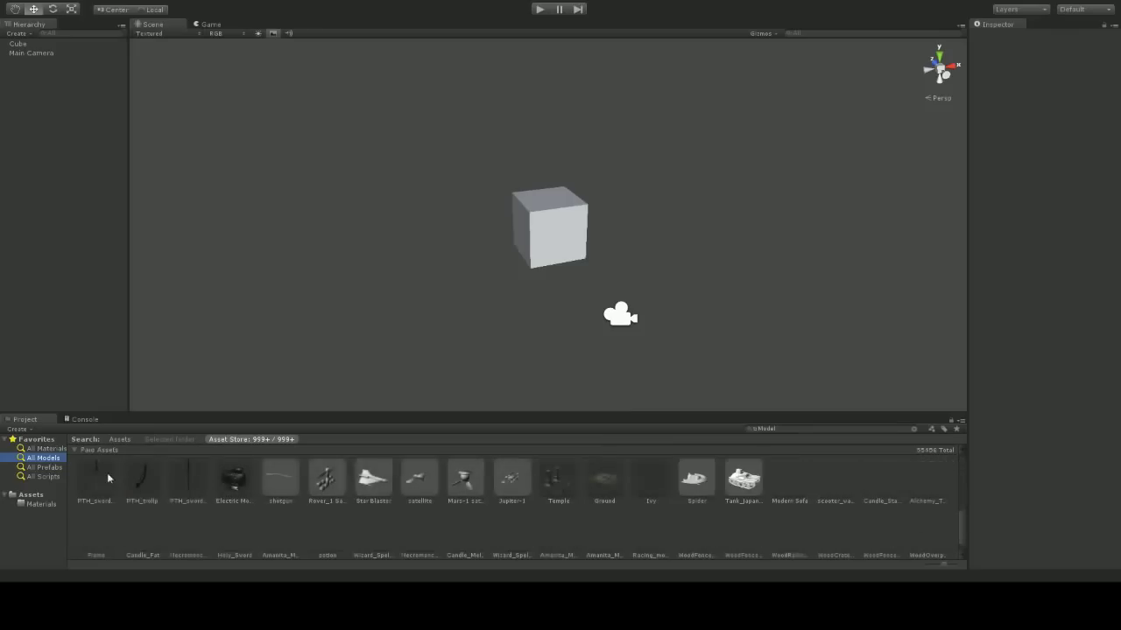
{"action": "scroll", "coordinate": [141, 483], "scroll_direction": "up", "scroll_amount": 3}
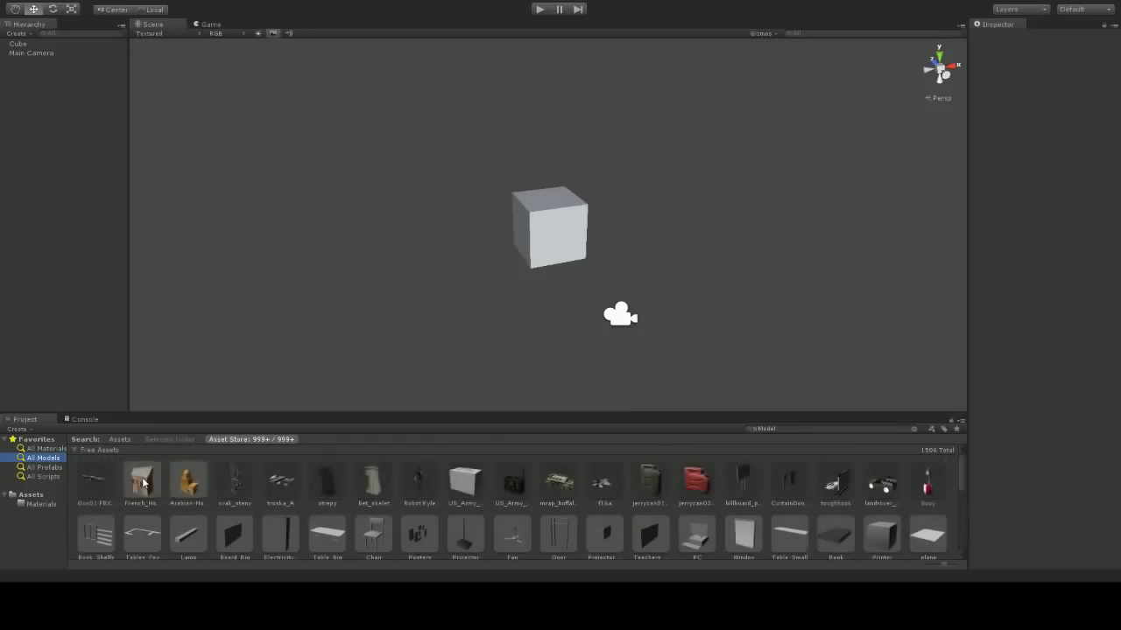
Select the free Robot Kyle model to examine its package details and preview, and activate the asset search
{"action": "left_click", "coordinate": [420, 484]}
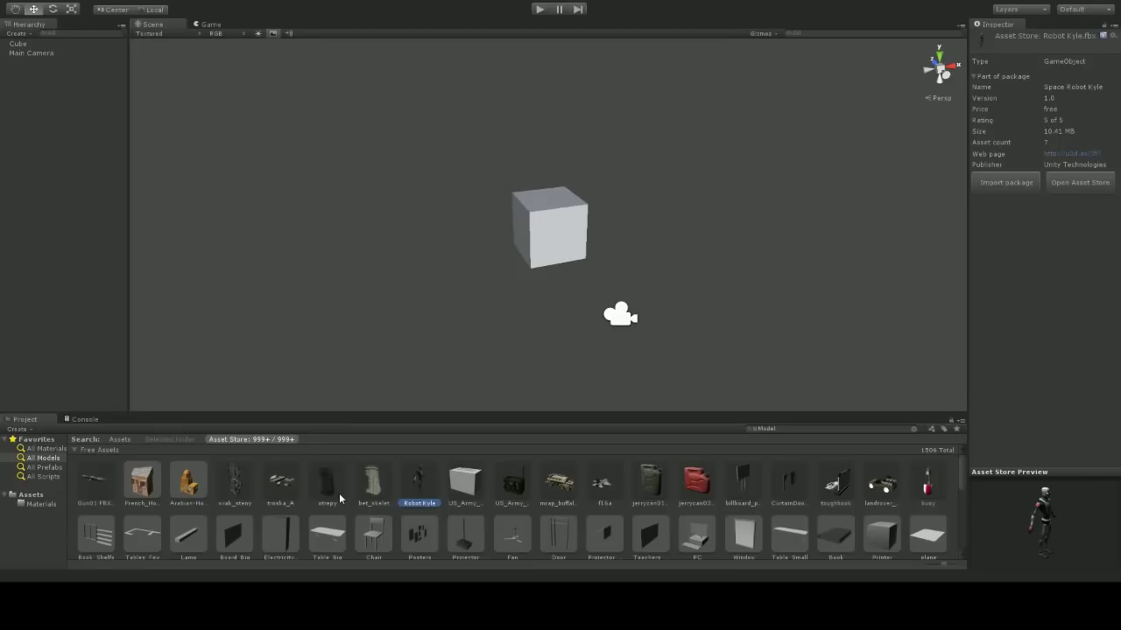
{"action": "scroll", "coordinate": [339, 493], "scroll_direction": "down", "scroll_amount": 2}
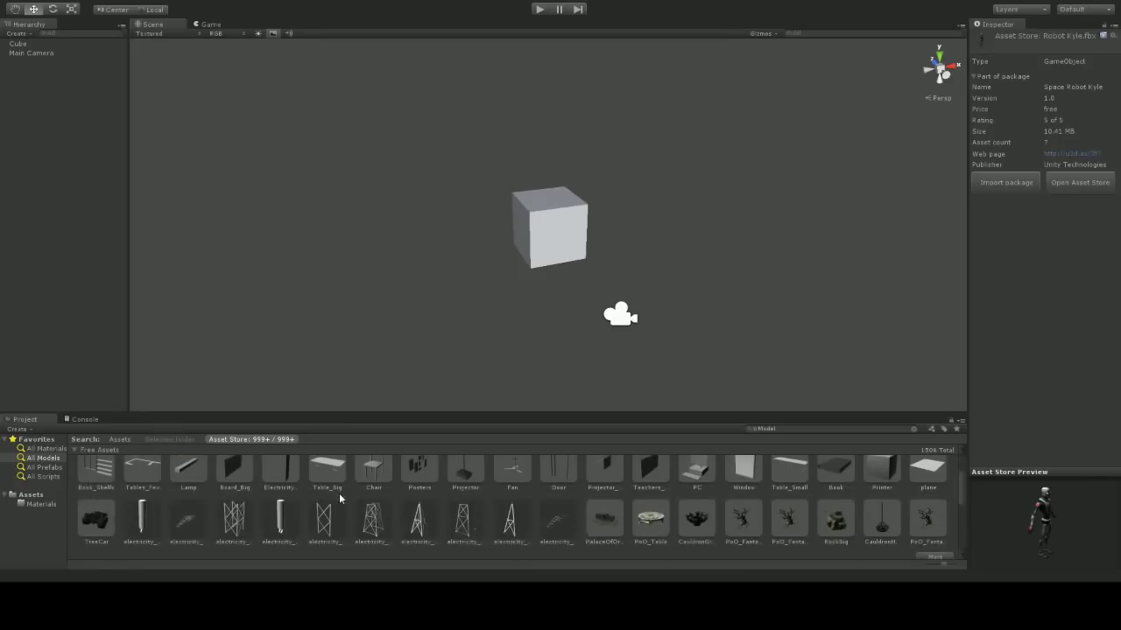
{"action": "scroll", "coordinate": [338, 493], "scroll_direction": "up", "scroll_amount": 3}
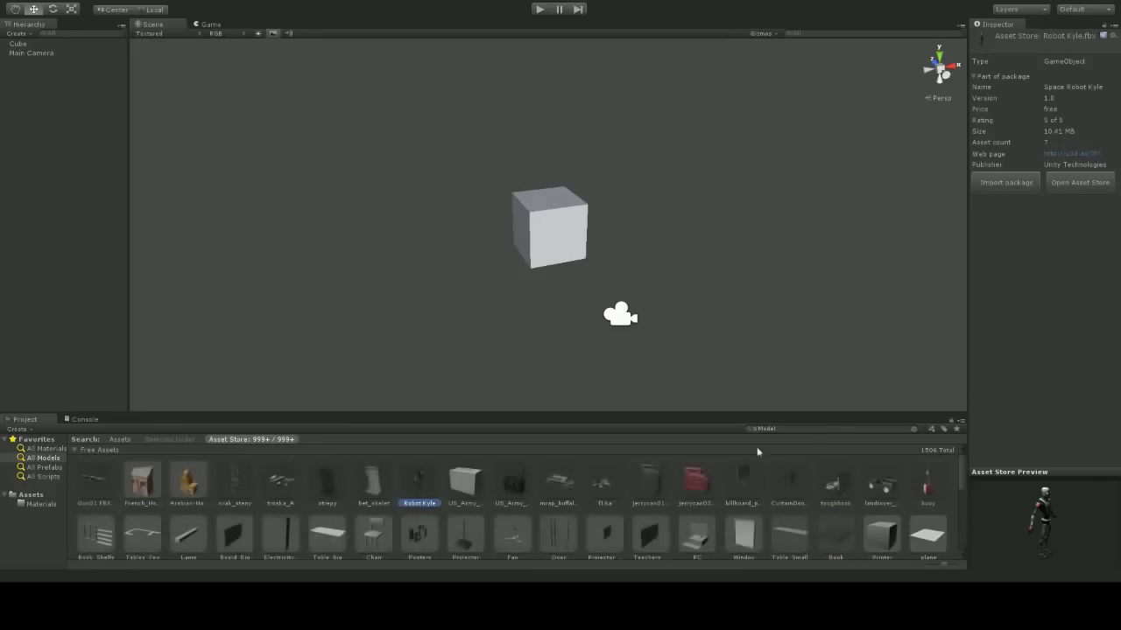
{"action": "left_click", "coordinate": [813, 430]}
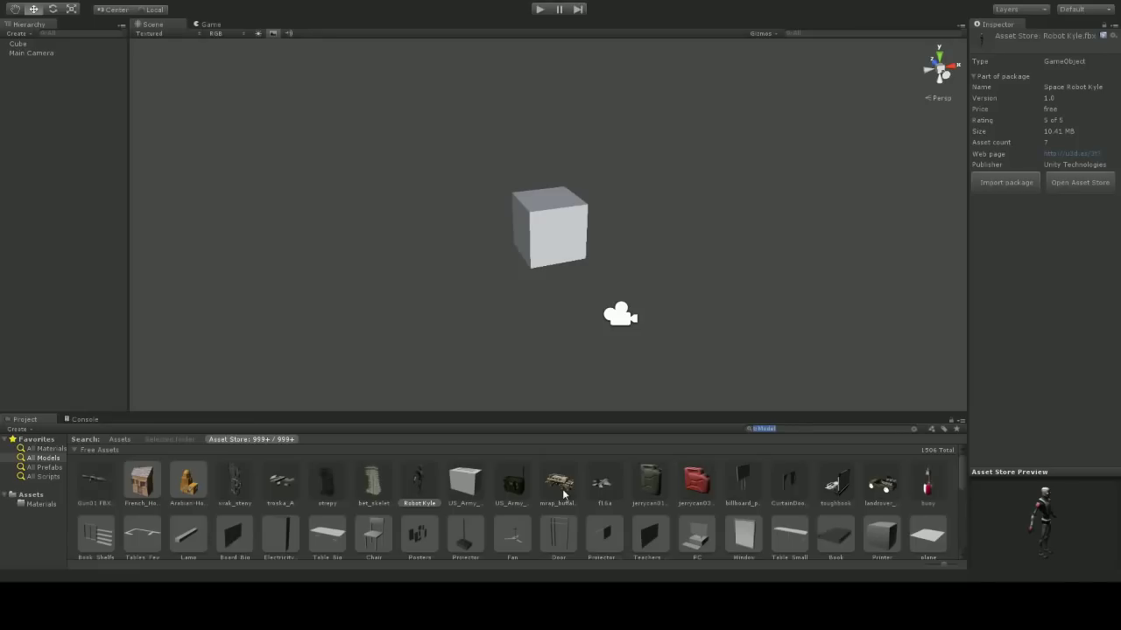
View the Console, return to the Project view, and clear the selection in the scene
{"action": "left_click", "coordinate": [83, 420]}
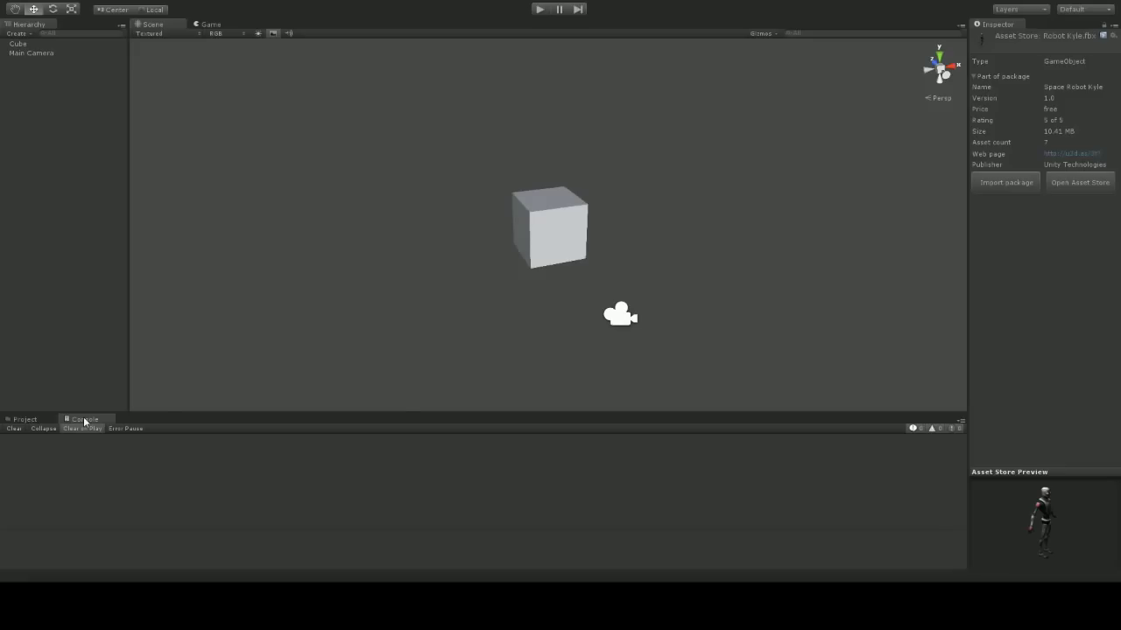
{"action": "left_click", "coordinate": [24, 419]}
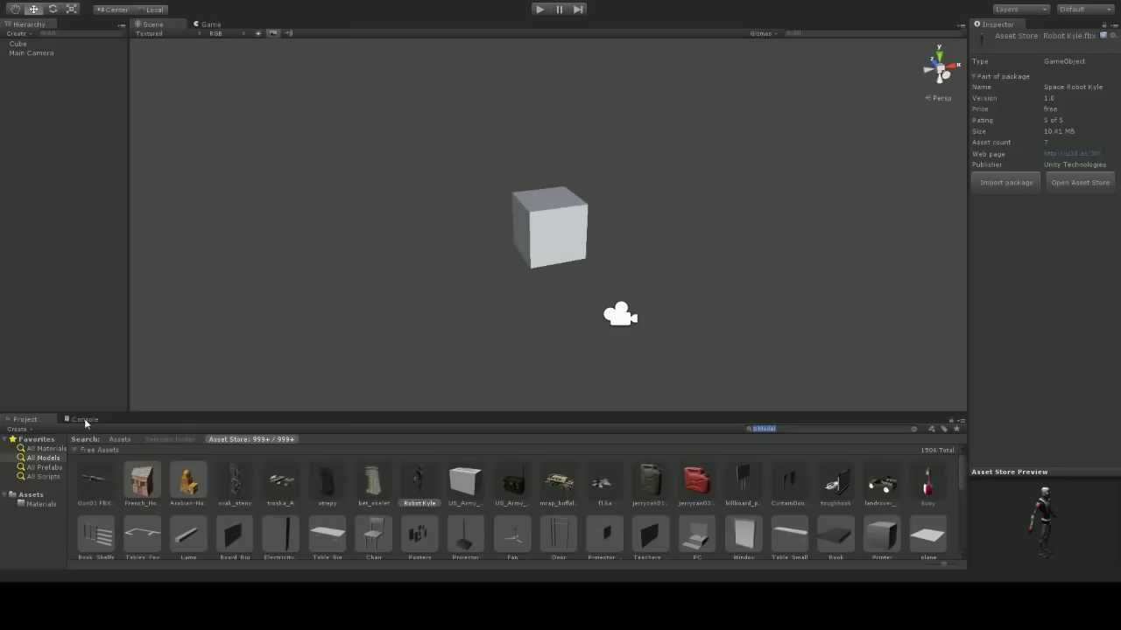
{"action": "left_click", "coordinate": [210, 279]}
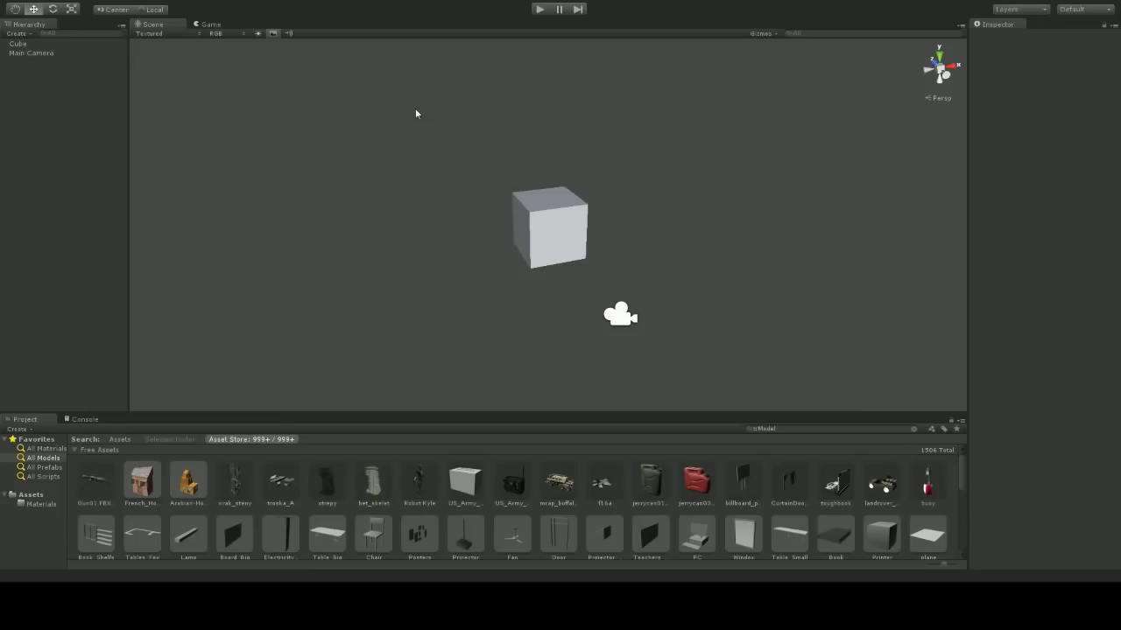
Select the cube in the scene and move it about 1.5 units in the positive X direction
{"action": "left_click", "coordinate": [517, 206]}
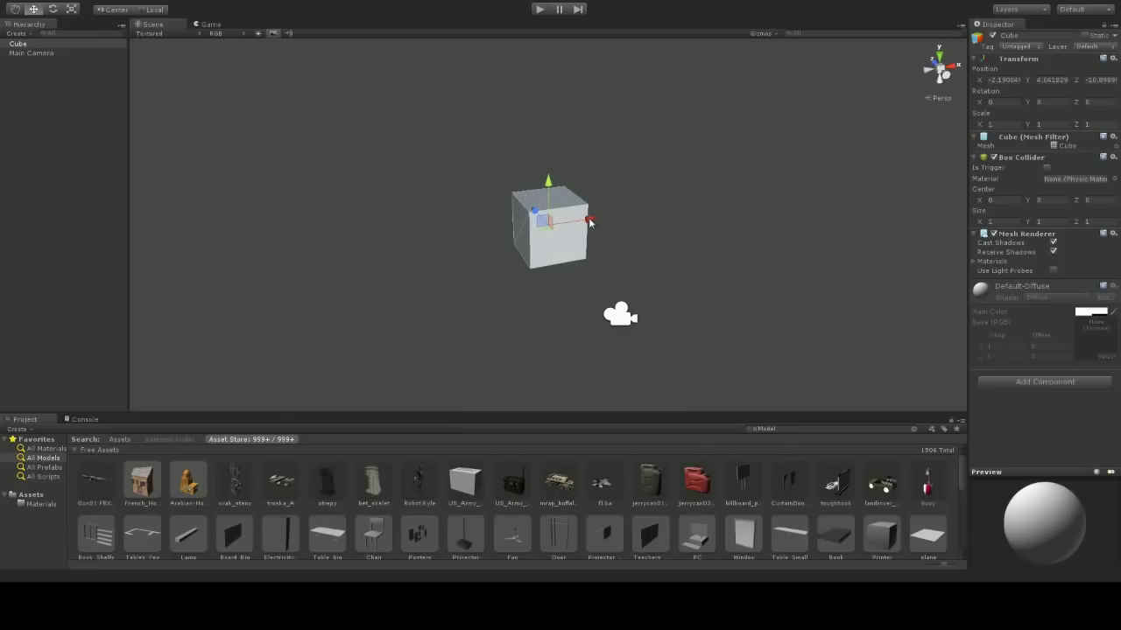
{"action": "left_click_drag", "start_coordinate": [589, 220], "coordinate": [688, 204]}
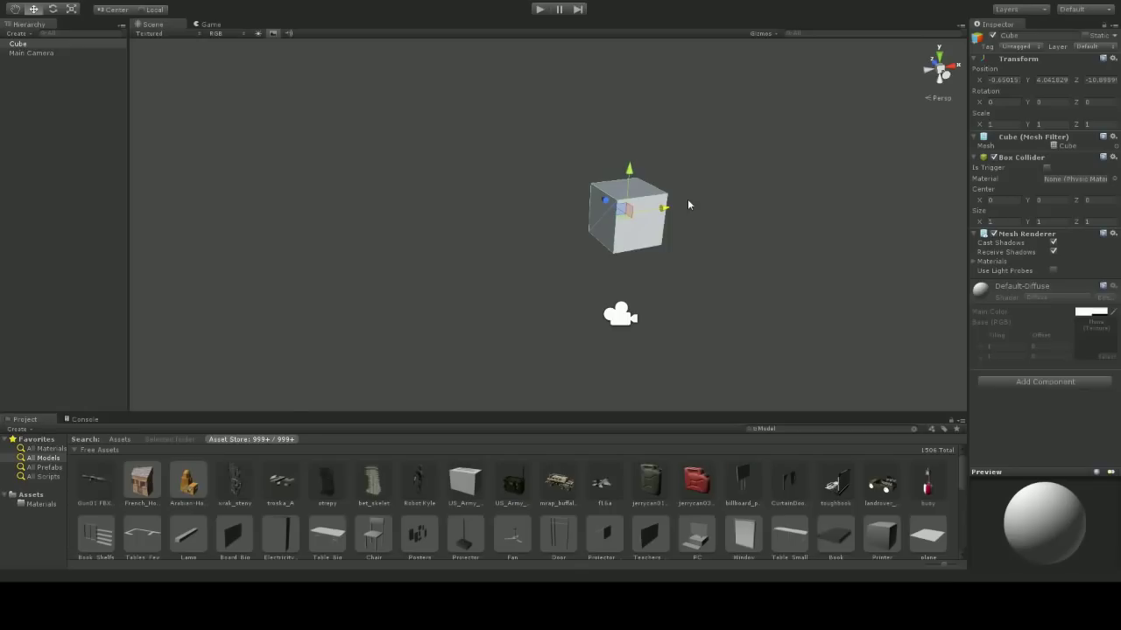
Examine the cube and the camera from several sides in the scene
{"action": "left_click_drag", "start_coordinate": [716, 233], "coordinate": [798, 315], "text": "alt"}
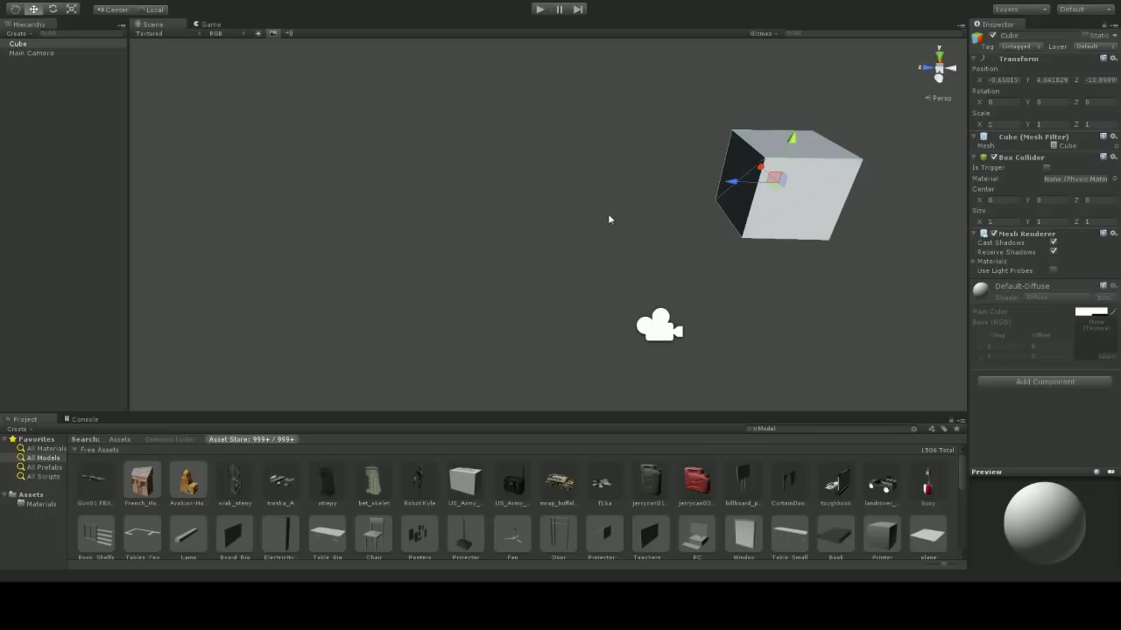
{"action": "key", "text": "alt"}
{"action": "key", "text": "alt"}
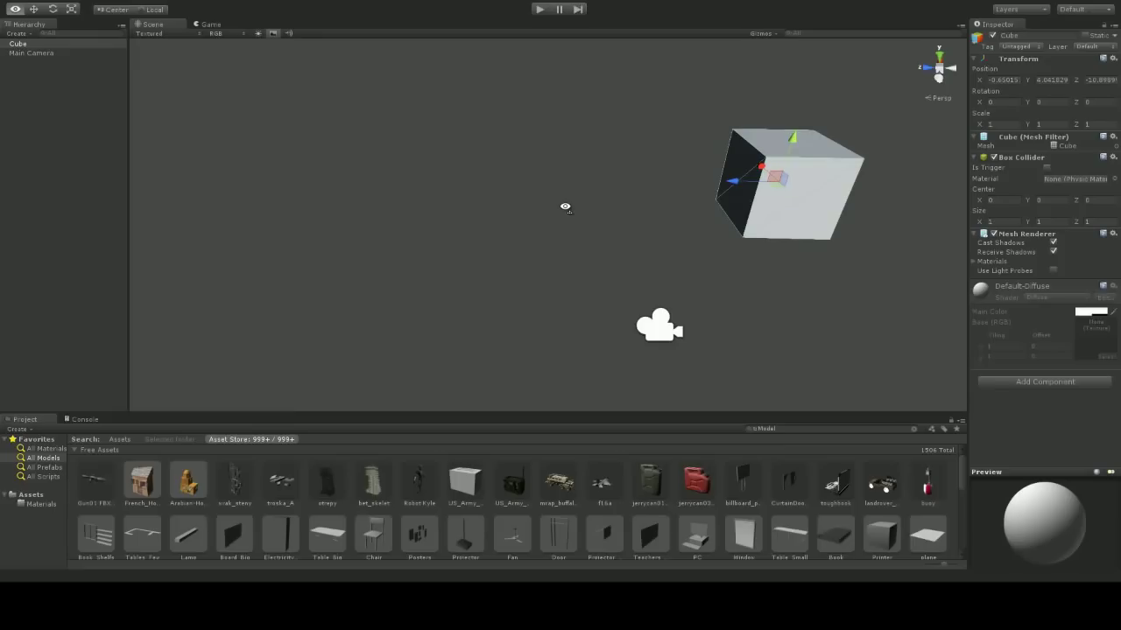
{"action": "left_click_drag", "start_coordinate": [565, 206], "coordinate": [566, 207], "text": "alt"}
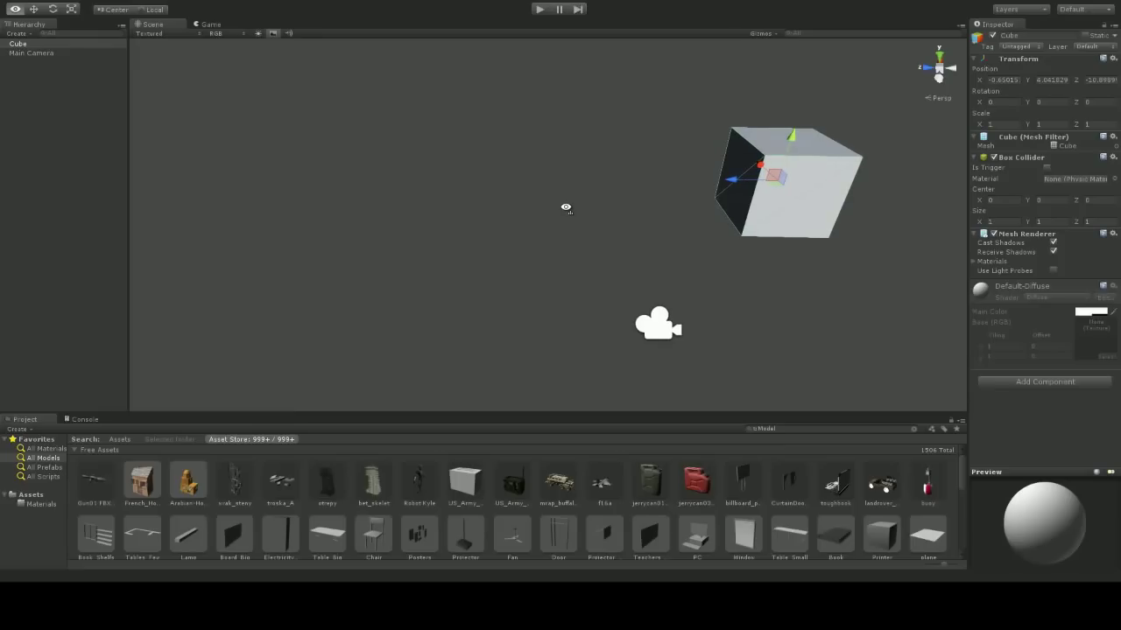
{"action": "left_click_drag", "start_coordinate": [565, 208], "coordinate": [524, 217], "text": "alt"}
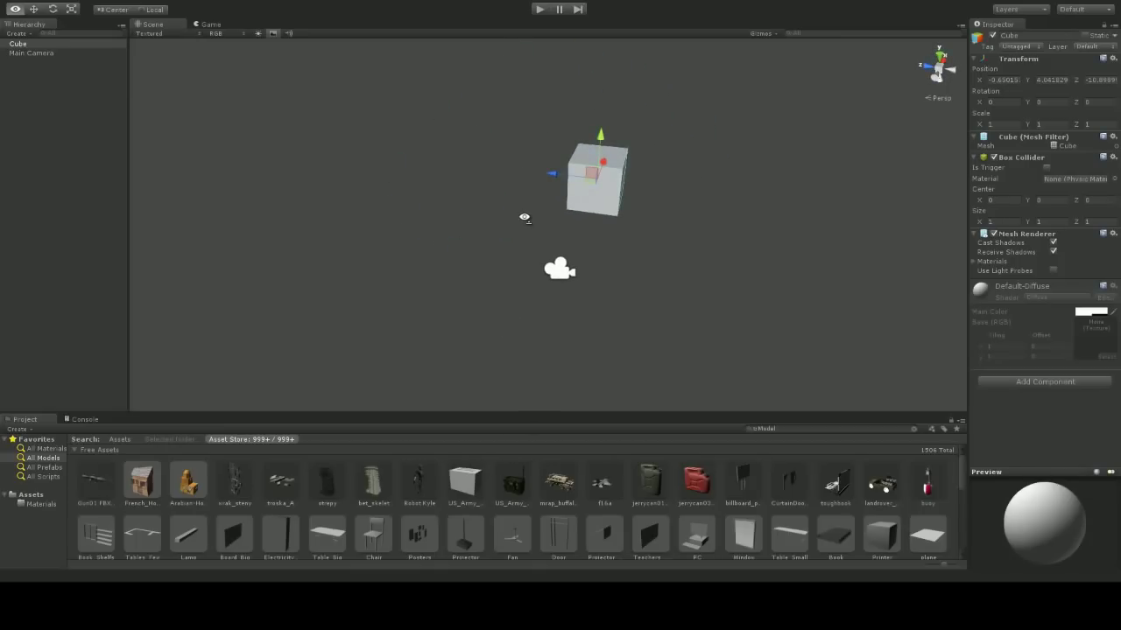
{"action": "left_click_drag", "start_coordinate": [524, 217], "coordinate": [524, 219], "text": "alt"}
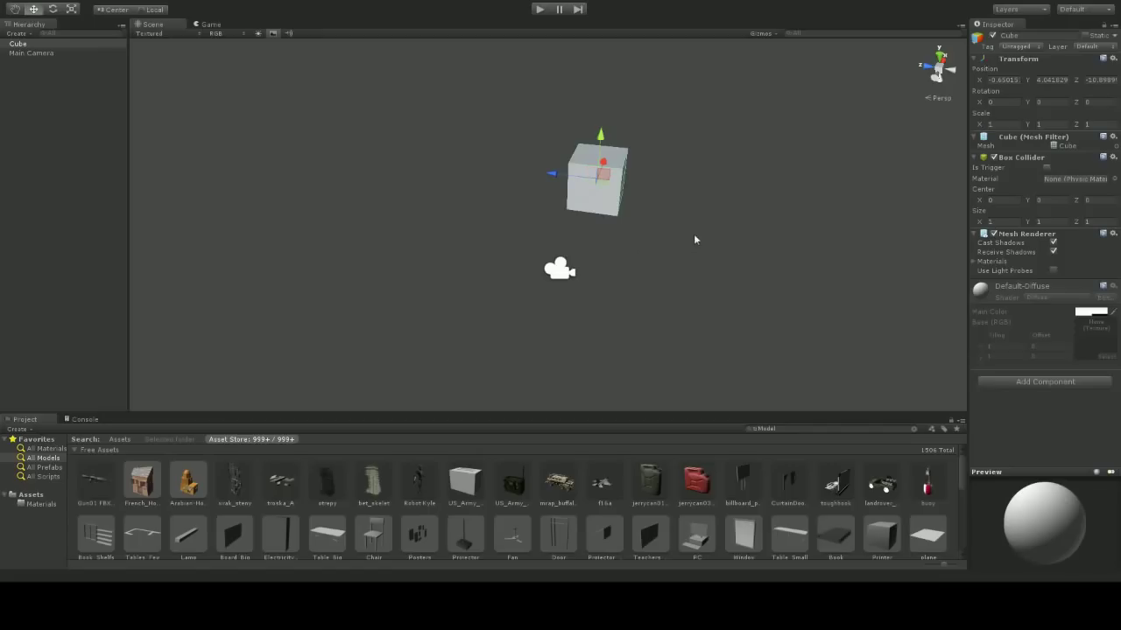
{"action": "left_click_drag", "start_coordinate": [694, 238], "coordinate": [697, 229], "text": "alt"}
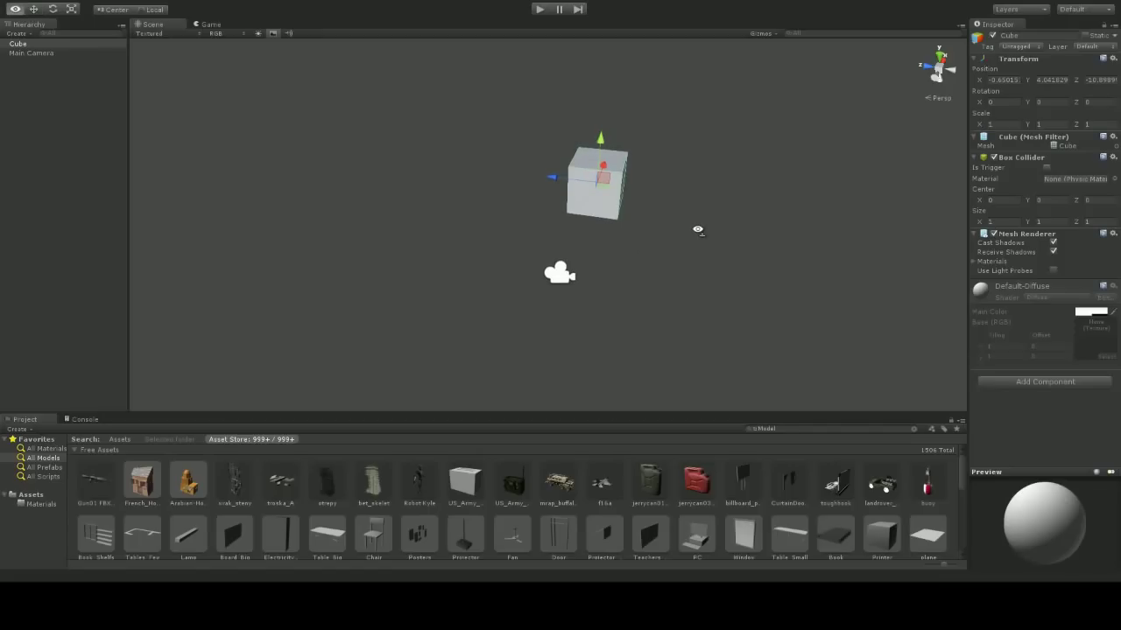
{"action": "left_click_drag", "start_coordinate": [697, 229], "coordinate": [482, 225], "text": "alt"}
{"action": "key", "text": "f"}
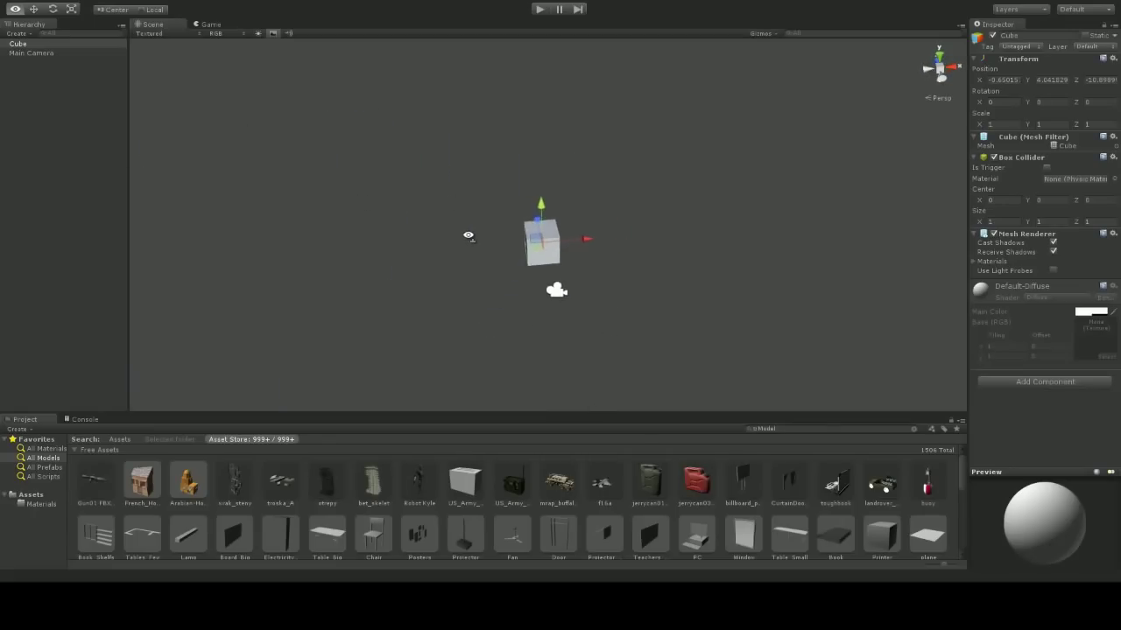
{"action": "key", "text": "alt"}
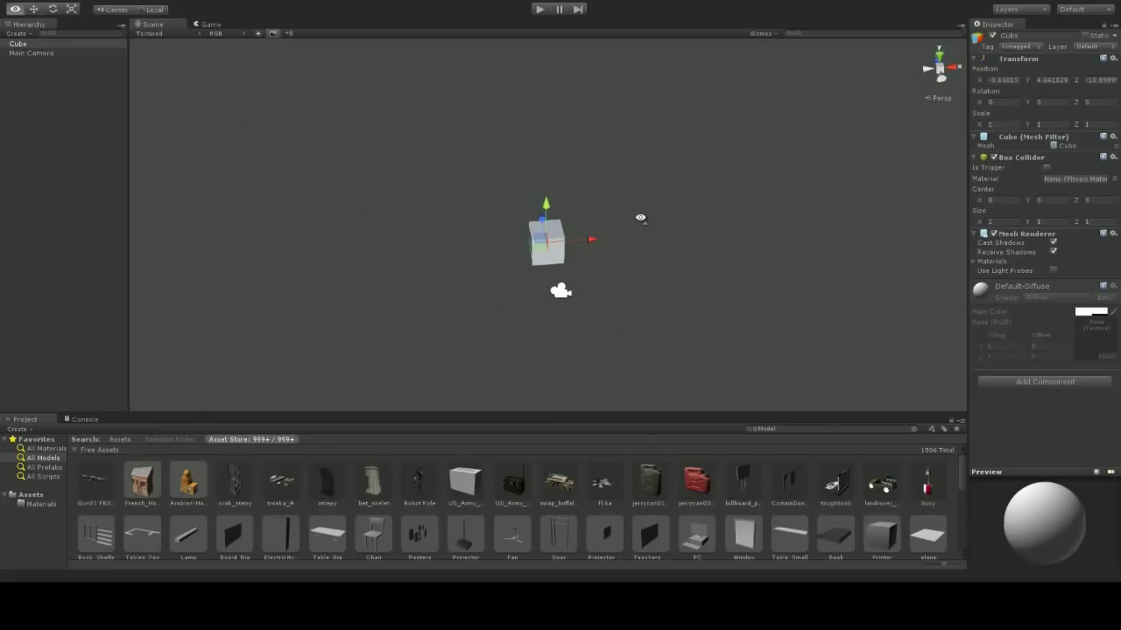
{"action": "left_click_drag", "start_coordinate": [640, 218], "coordinate": [590, 222], "text": "alt"}
{"action": "key", "text": "alt"}
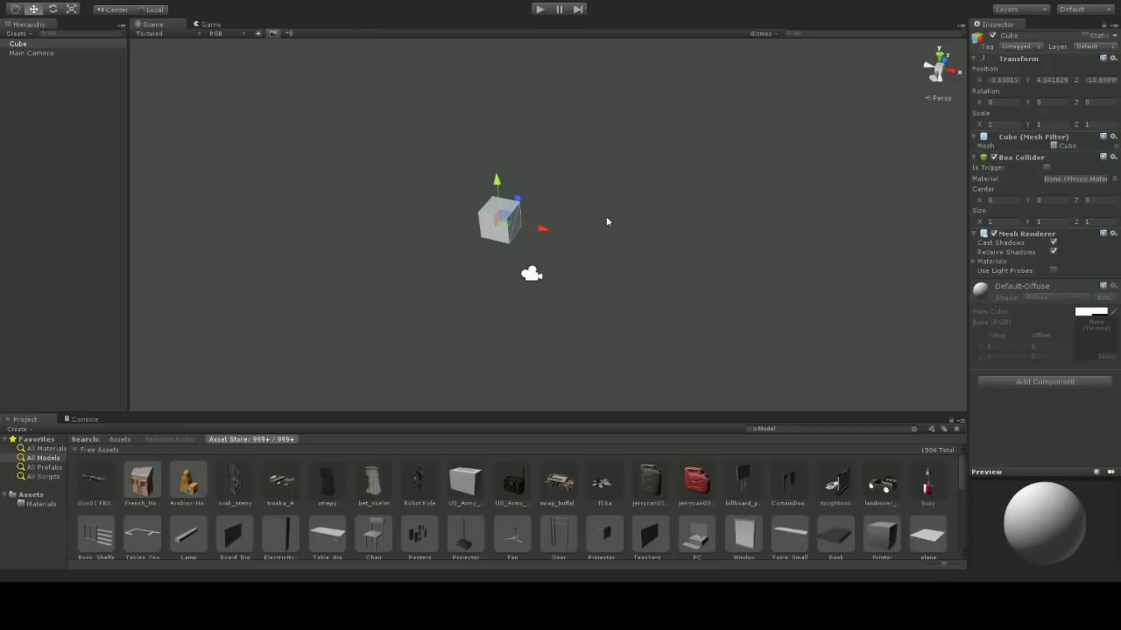
Inspect the cube in the scene from close up and from farther away
{"action": "left_click_drag", "start_coordinate": [606, 221], "coordinate": [632, 192], "text": "alt"}
{"action": "scroll", "coordinate": [653, 219], "scroll_direction": "up", "scroll_amount": 5}
{"action": "scroll", "coordinate": [625, 188], "scroll_direction": "down", "scroll_amount": 8}
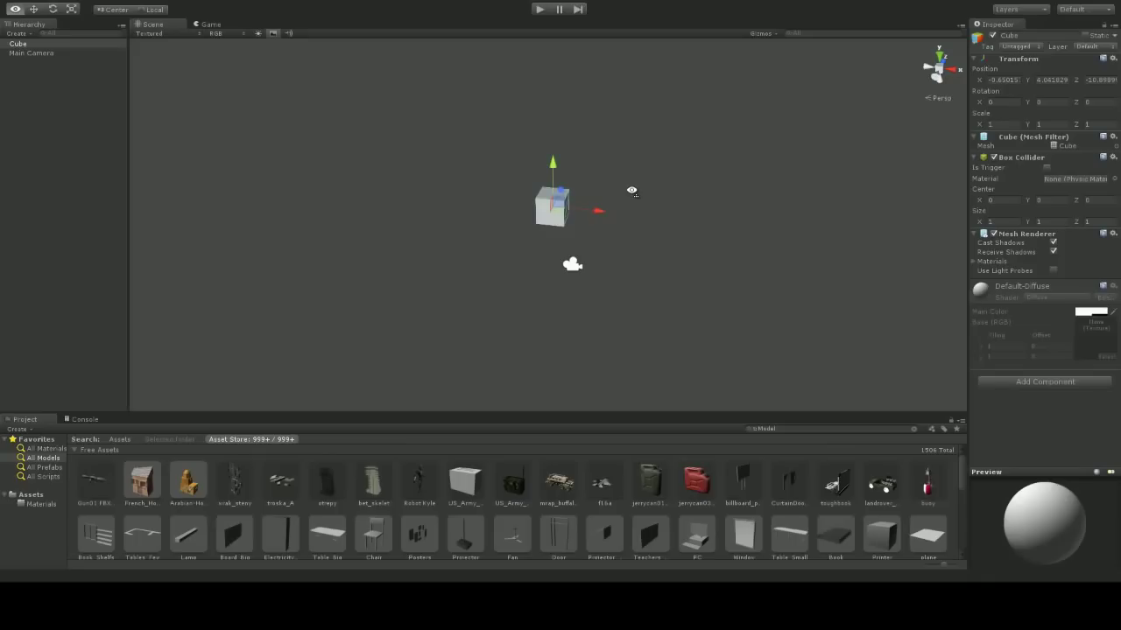
{"action": "scroll", "coordinate": [631, 191], "scroll_direction": "up", "scroll_amount": 5}
{"action": "scroll", "coordinate": [631, 191], "scroll_direction": "up", "scroll_amount": 5}
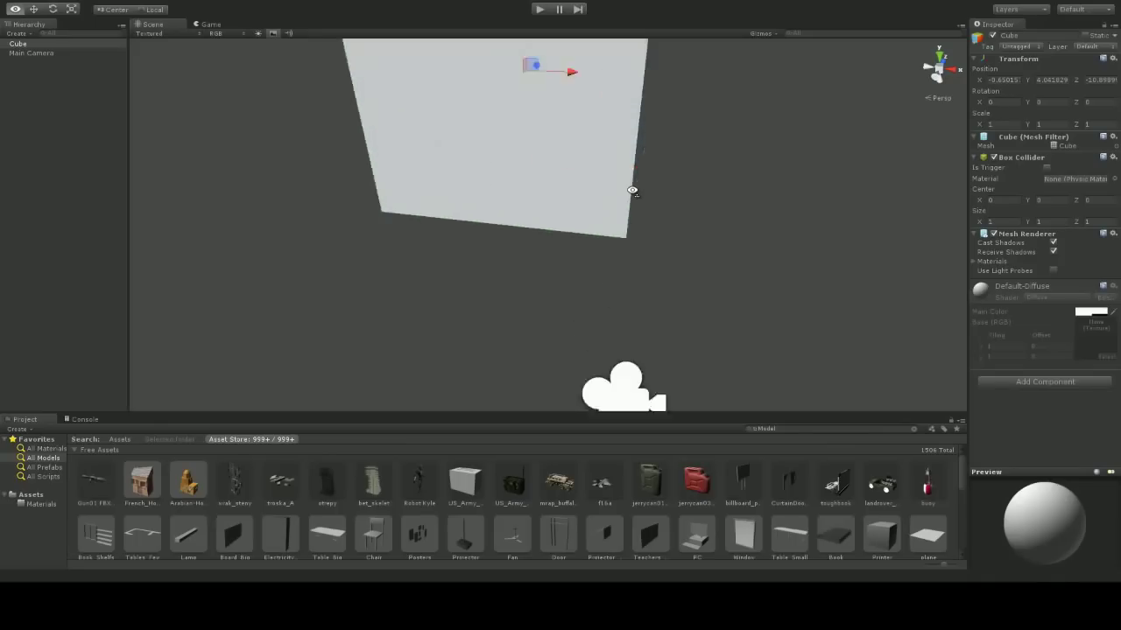
{"action": "scroll", "coordinate": [632, 190], "scroll_direction": "down", "scroll_amount": 10}
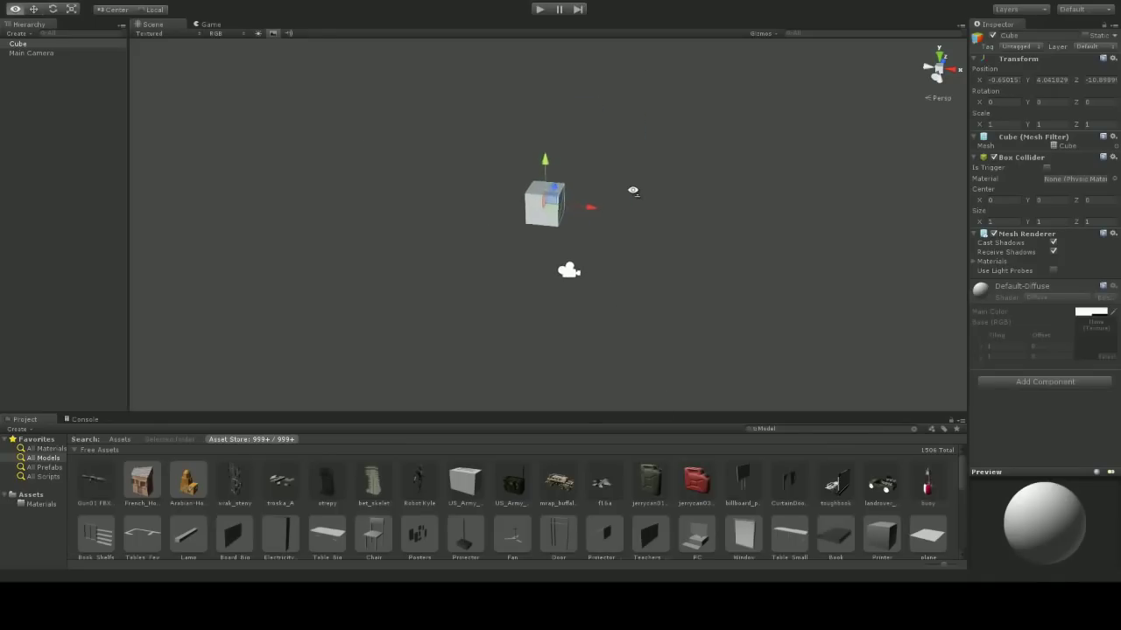
{"action": "scroll", "coordinate": [632, 190], "scroll_direction": "up", "scroll_amount": 3}
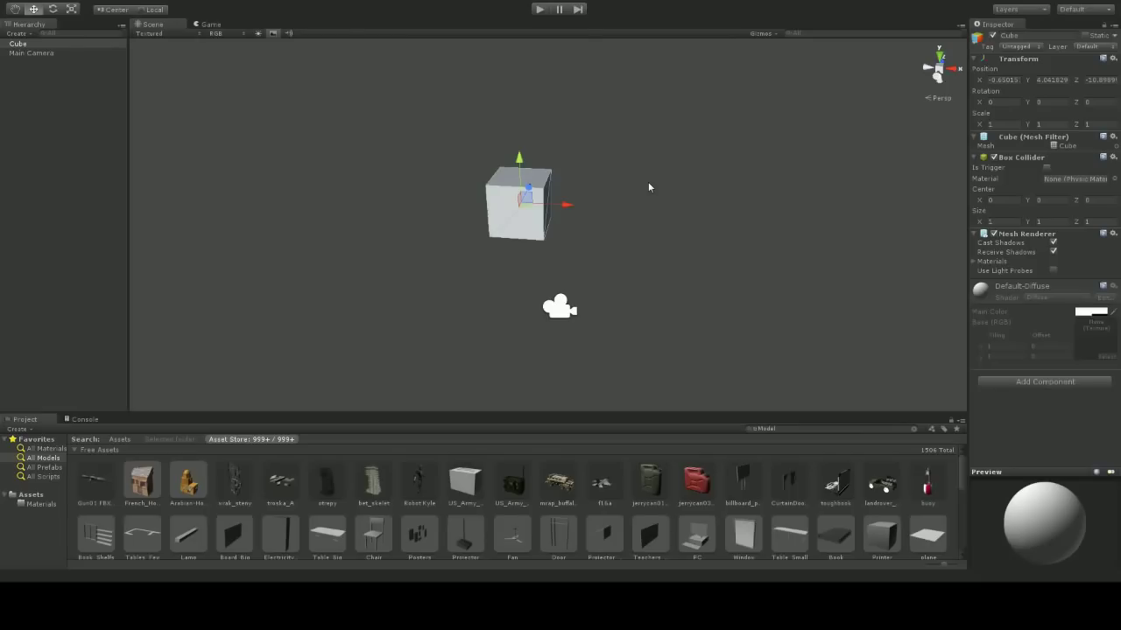
Switch the scene display to show the ground grid and view the cube against it from several angles
{"action": "left_click", "coordinate": [272, 33]}
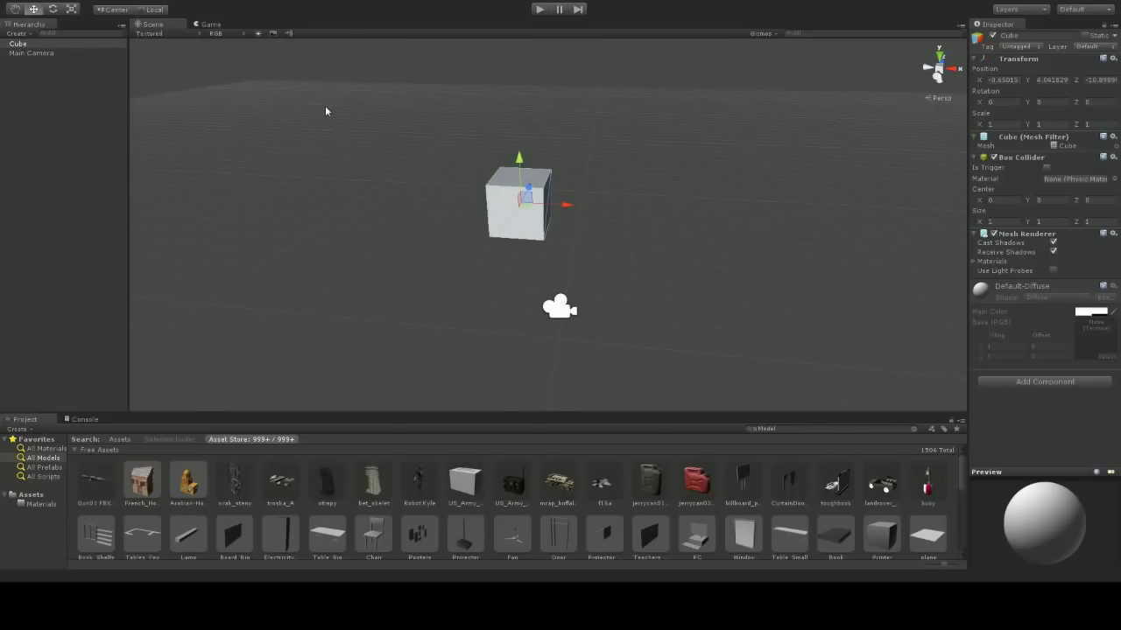
{"action": "left_click_drag", "start_coordinate": [326, 110], "coordinate": [384, 101], "text": "alt"}
{"action": "left_click_drag", "start_coordinate": [497, 91], "coordinate": [403, 143], "text": "alt"}
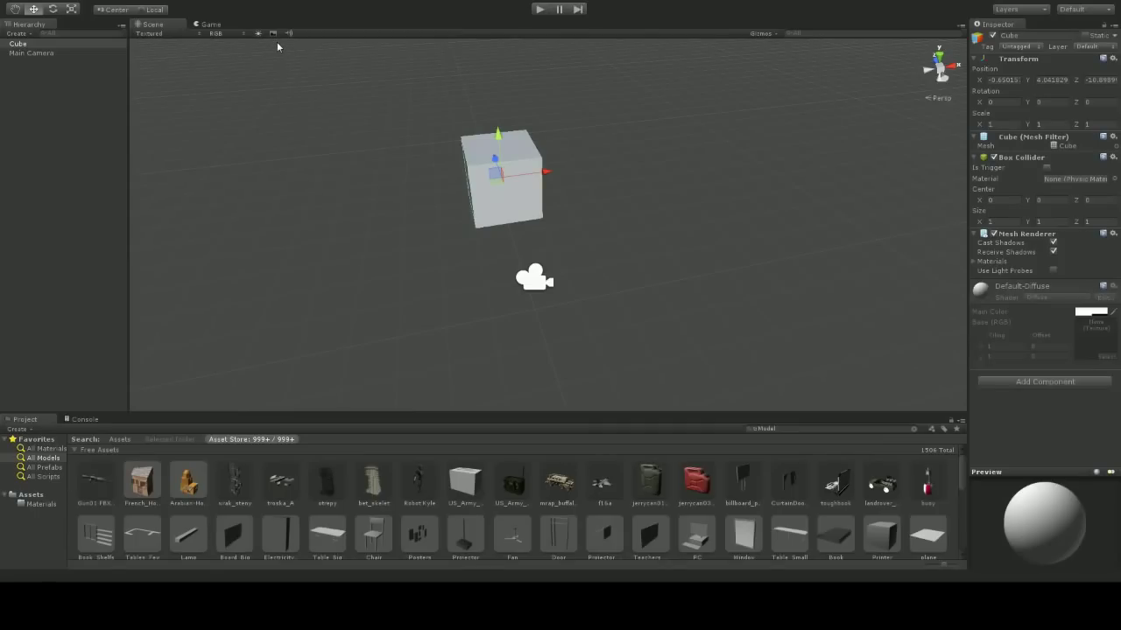
{"action": "left_click_drag", "start_coordinate": [280, 53], "coordinate": [288, 125], "text": "alt"}
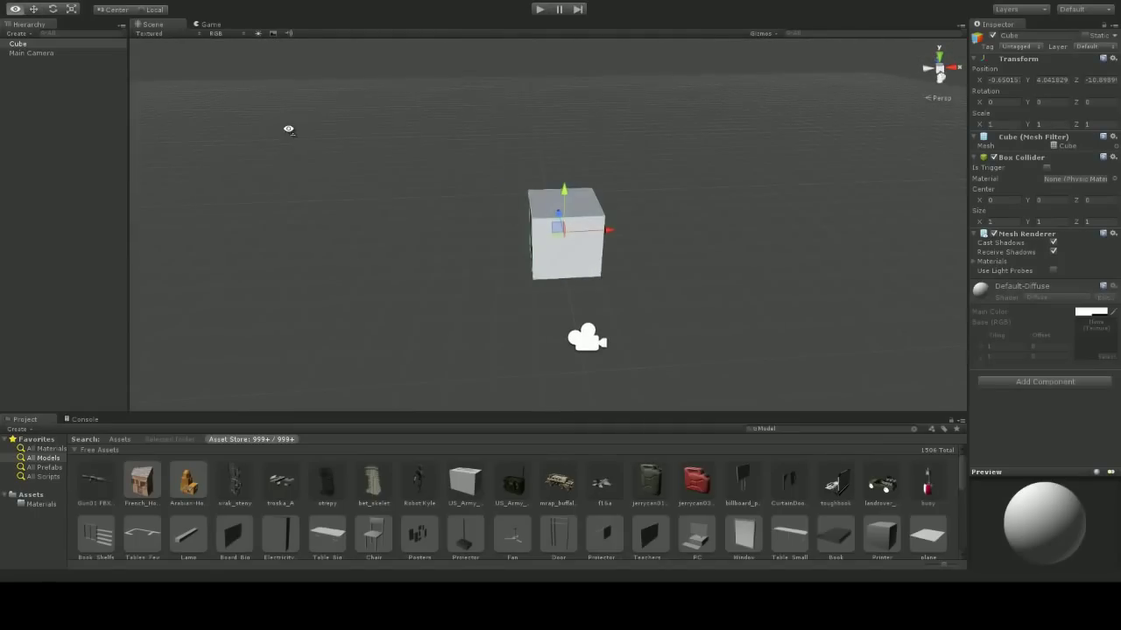
{"action": "left_click_drag", "start_coordinate": [454, 121], "coordinate": [425, 114], "text": "alt"}
{"action": "scroll", "coordinate": [426, 111], "scroll_direction": "down", "scroll_amount": 3, "text": "alt"}
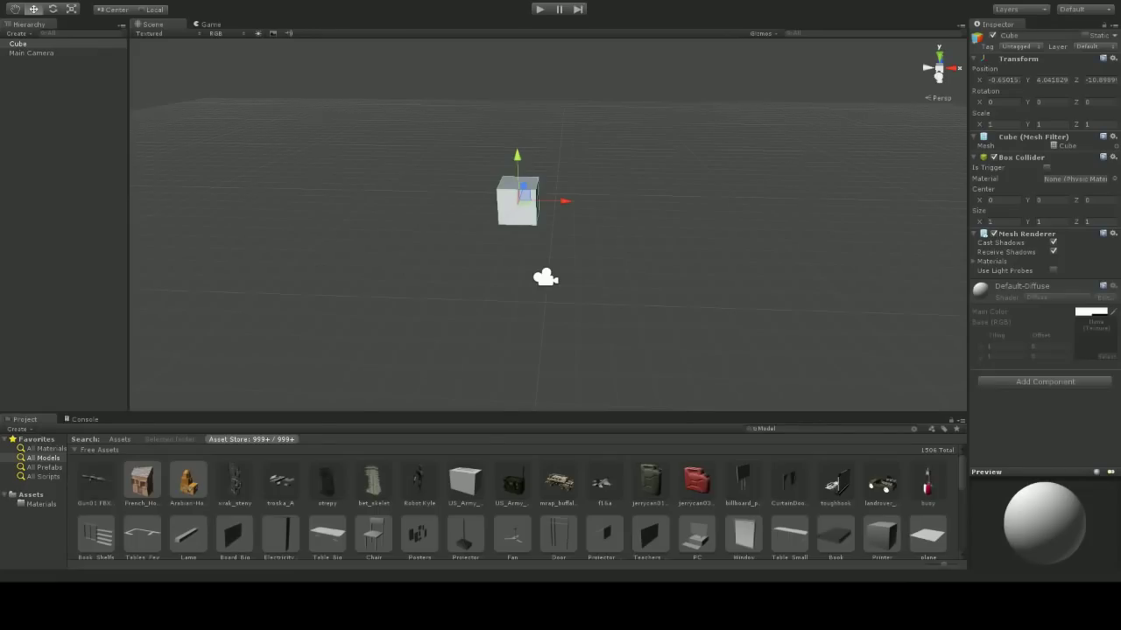
{"action": "left_click_drag", "start_coordinate": [419, 230], "coordinate": [568, 254], "text": "alt"}
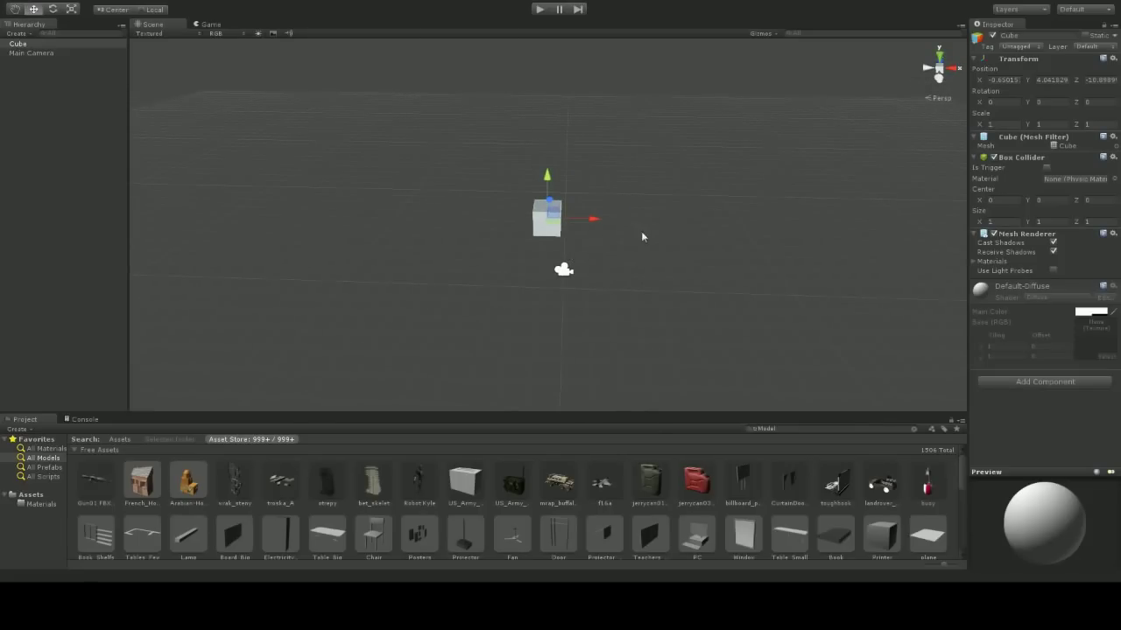
{"action": "left_click_drag", "start_coordinate": [655, 226], "coordinate": [354, 140], "text": "alt"}
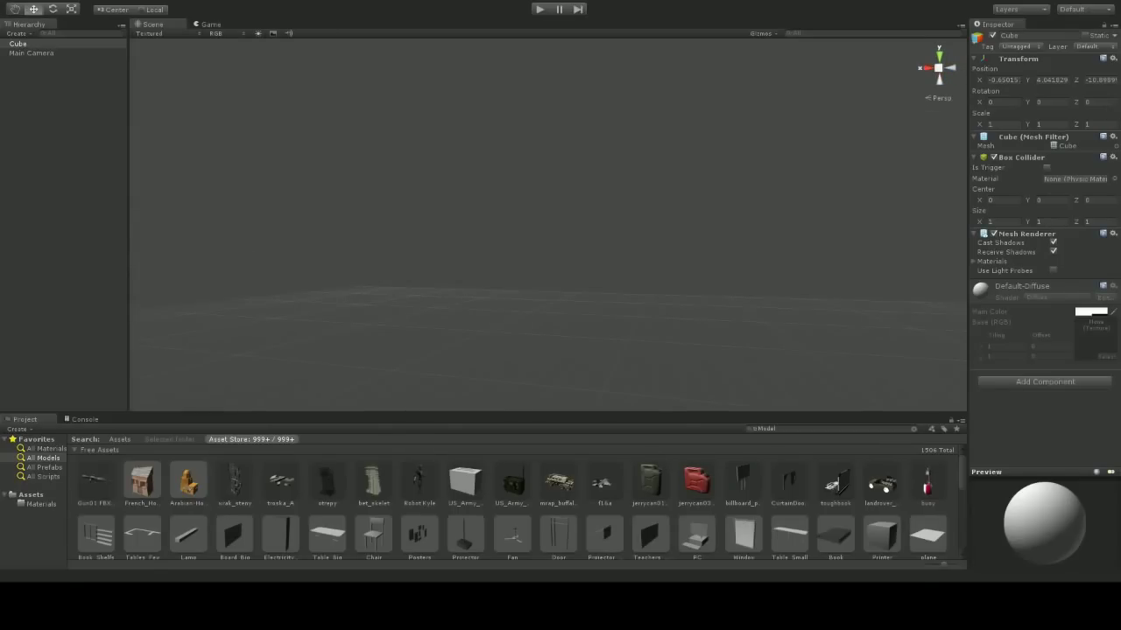
Select the cube in the object list and frame it in the scene to view it up close
{"action": "left_click", "coordinate": [53, 43]}
{"action": "left_click_drag", "start_coordinate": [423, 181], "coordinate": [289, 140], "text": "alt"}
{"action": "left_click", "coordinate": [67, 45]}
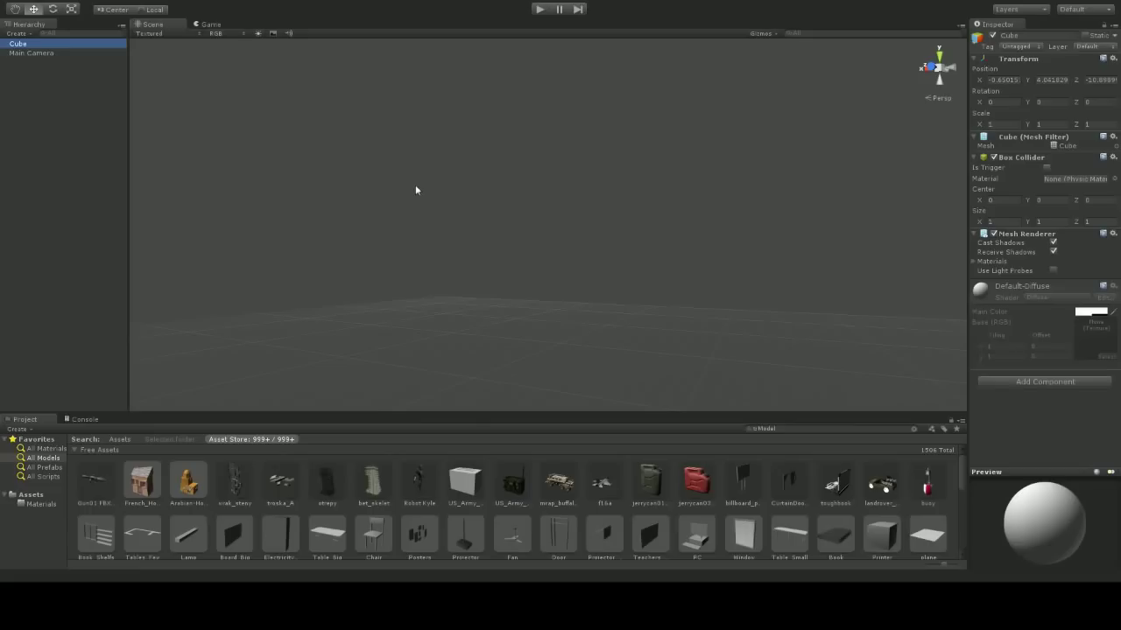
{"action": "key", "text": "f"}
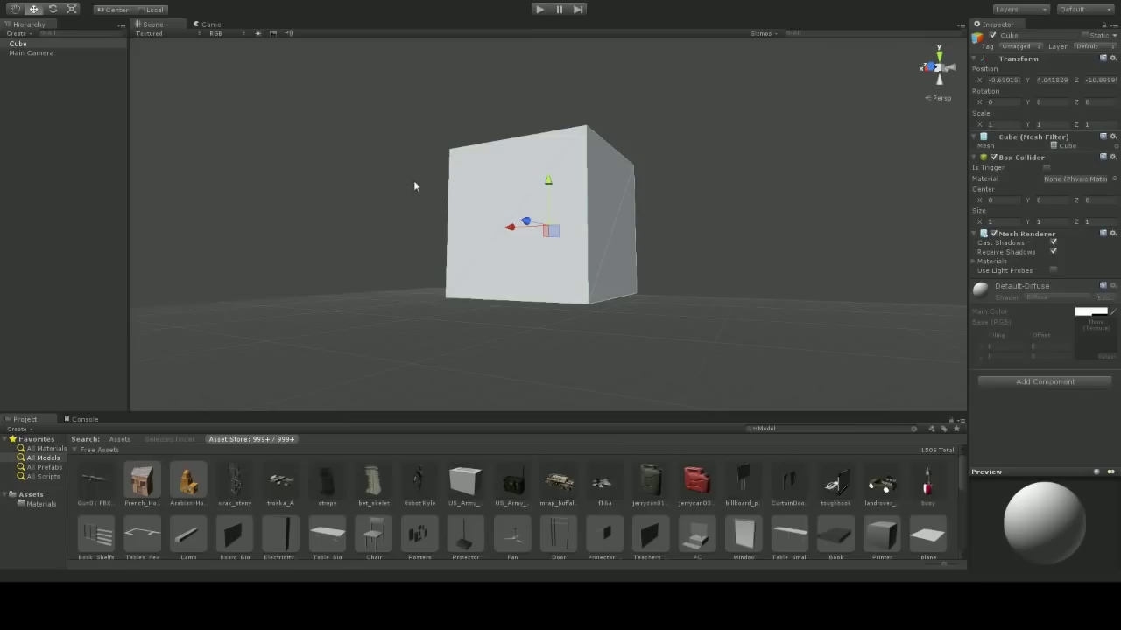
{"action": "scroll", "coordinate": [396, 176], "scroll_direction": "up", "scroll_amount": 2}
{"action": "right_click_drag", "start_coordinate": [396, 176], "coordinate": [680, 240]}
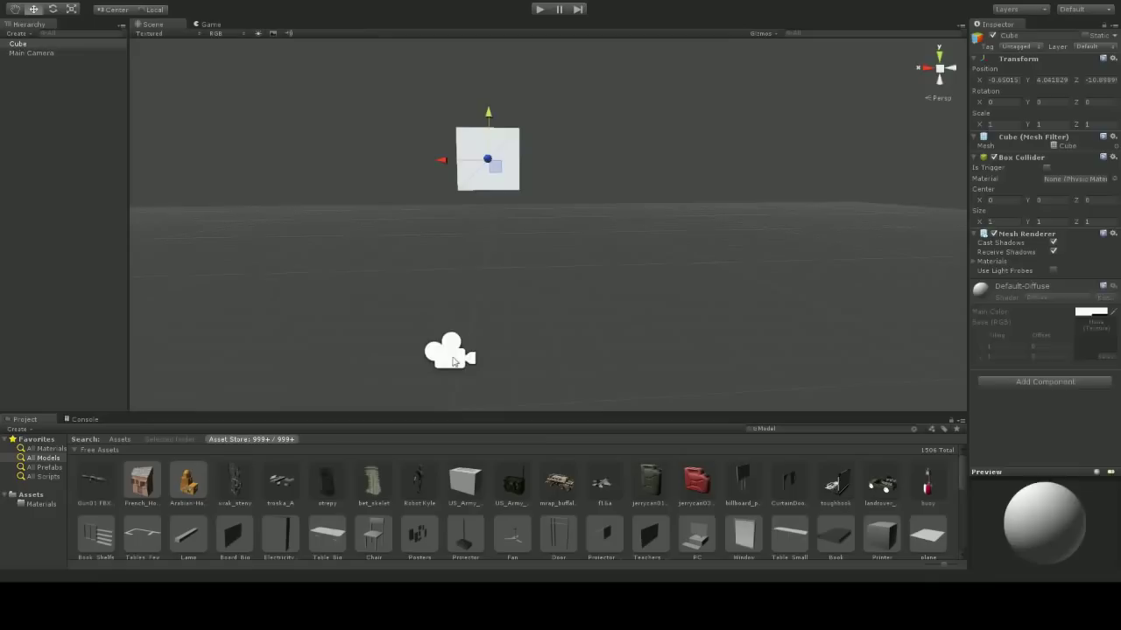
Select the main camera in the scene and examine its view frustum and camera preview from several sides
{"action": "left_click", "coordinate": [456, 360]}
{"action": "right_click_drag", "start_coordinate": [457, 360], "coordinate": [892, 242]}
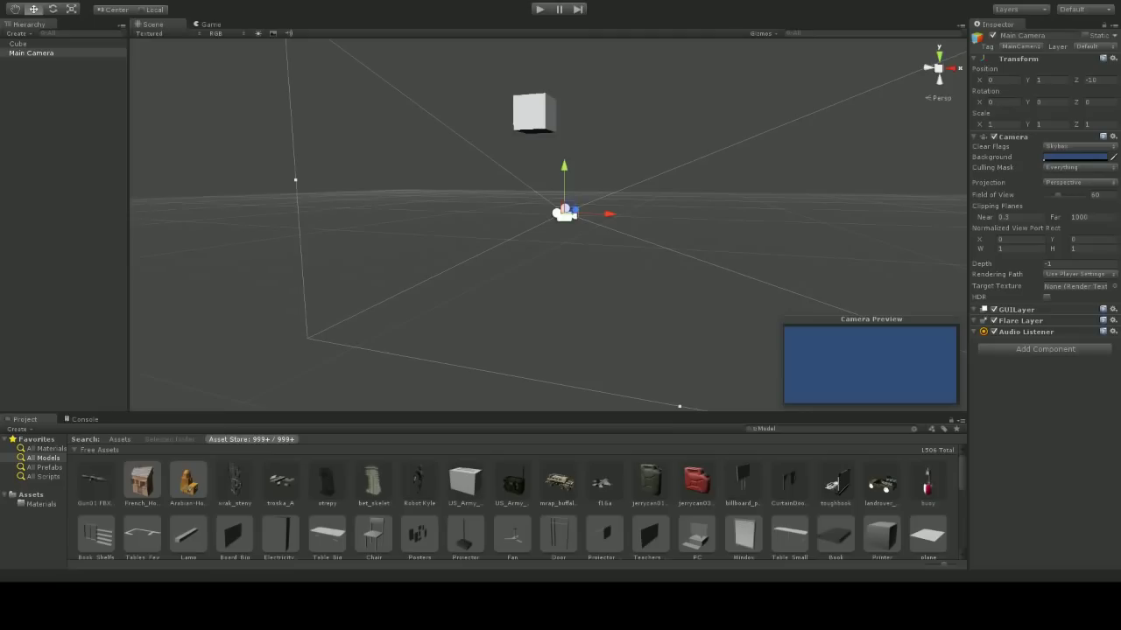
{"action": "left_click_drag", "start_coordinate": [490, 263], "coordinate": [401, 318], "text": "alt"}
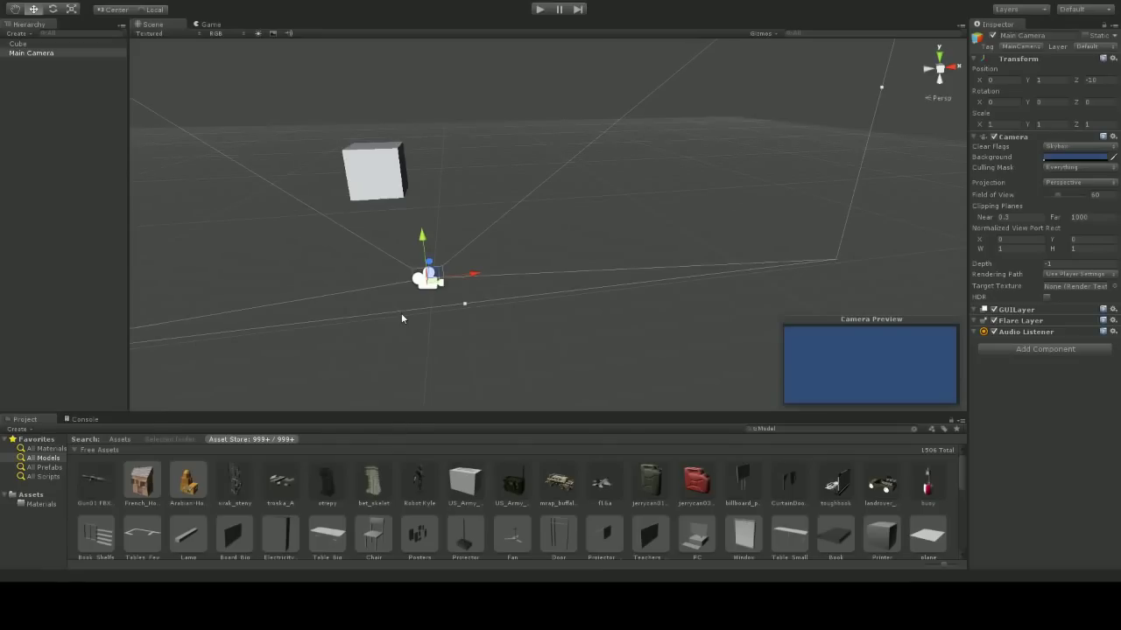
{"action": "left_click_drag", "start_coordinate": [401, 312], "coordinate": [579, 317], "text": "alt"}
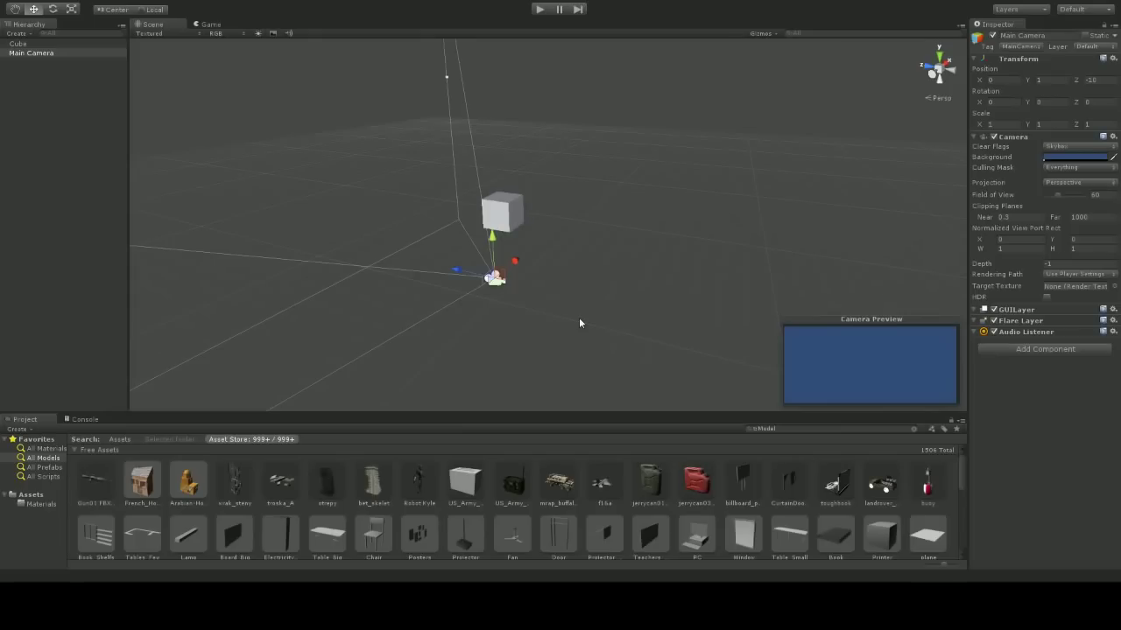
{"action": "left_click_drag", "start_coordinate": [612, 271], "coordinate": [248, 290], "text": "alt"}
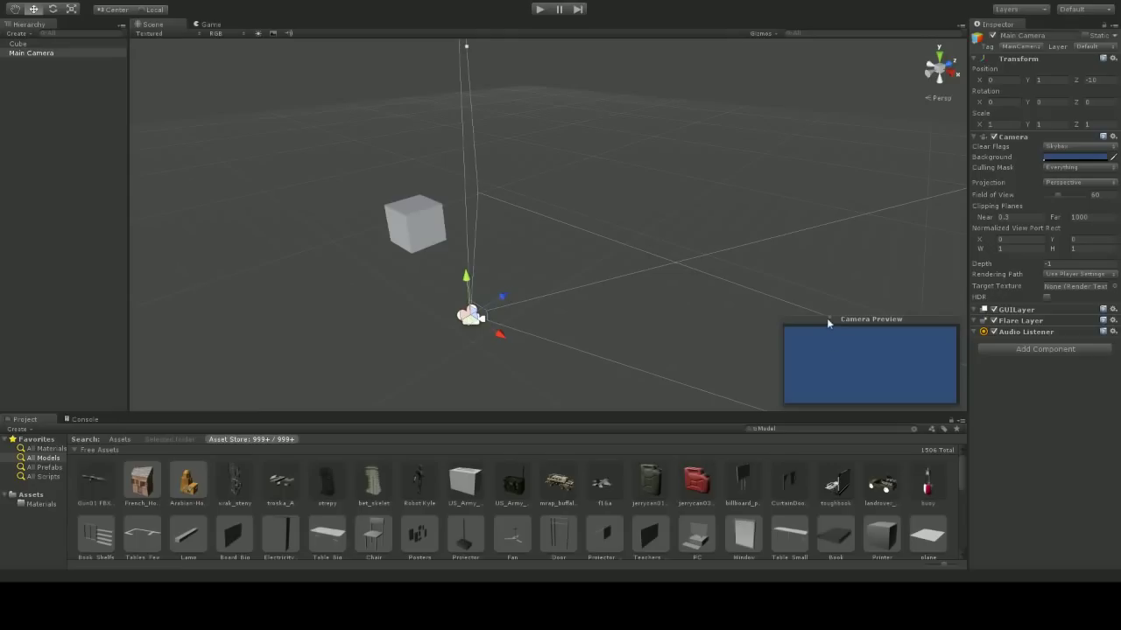
Move the cube in front of the main camera, to about Y 1.49 and Z -6.38, and reselect the camera to check its preview
{"action": "left_click", "coordinate": [418, 228]}
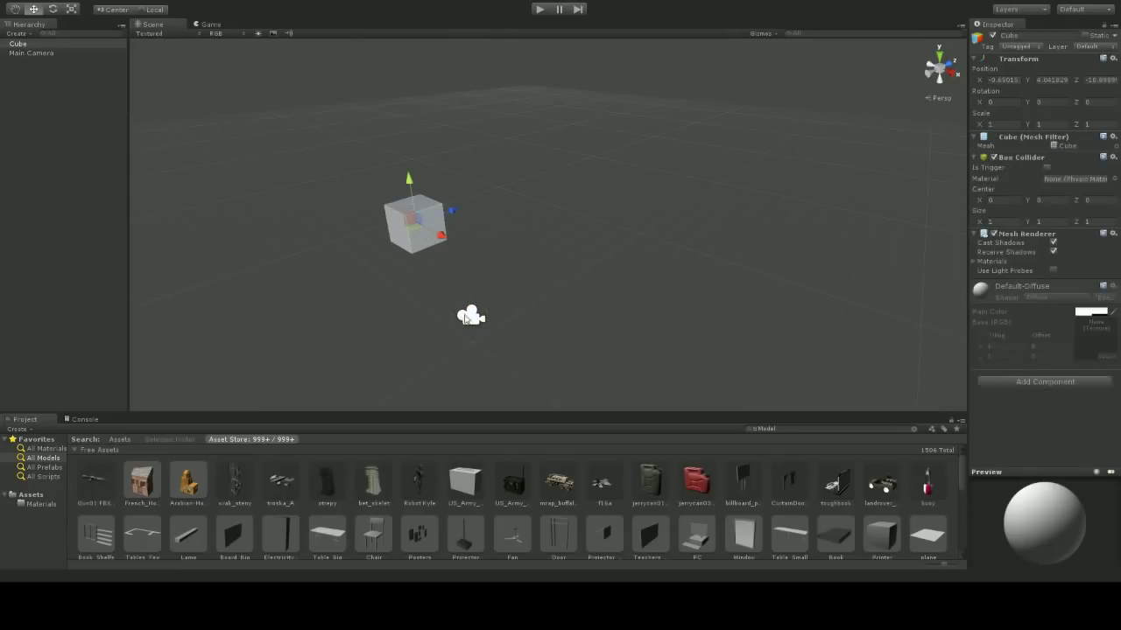
{"action": "left_click", "coordinate": [470, 317]}
{"action": "left_click_drag", "start_coordinate": [370, 259], "coordinate": [715, 162], "text": "alt"}
{"action": "left_click", "coordinate": [447, 184]}
{"action": "left_click_drag", "start_coordinate": [650, 96], "coordinate": [648, 193]}
{"action": "left_click", "coordinate": [513, 292]}
{"action": "left_click_drag", "start_coordinate": [512, 293], "coordinate": [564, 259], "text": "alt"}
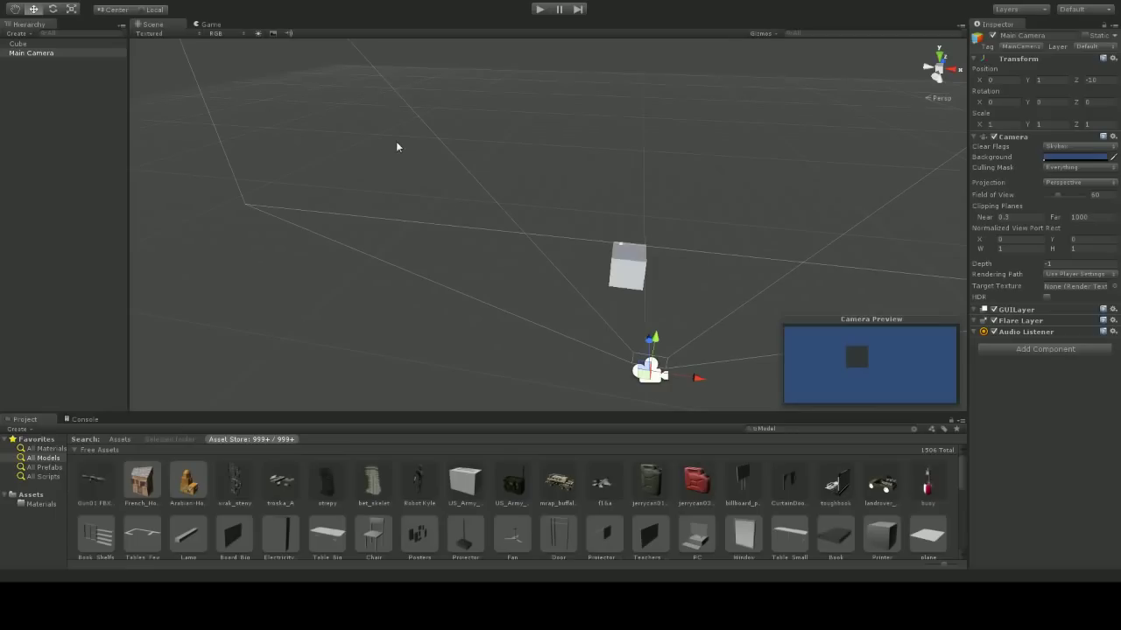
Select the cube, set the scene's draw mode to Wireframe, and view the cube's edges up close
{"action": "key", "text": "alt"}
{"action": "left_click_drag", "start_coordinate": [397, 142], "coordinate": [165, 38], "text": "alt"}
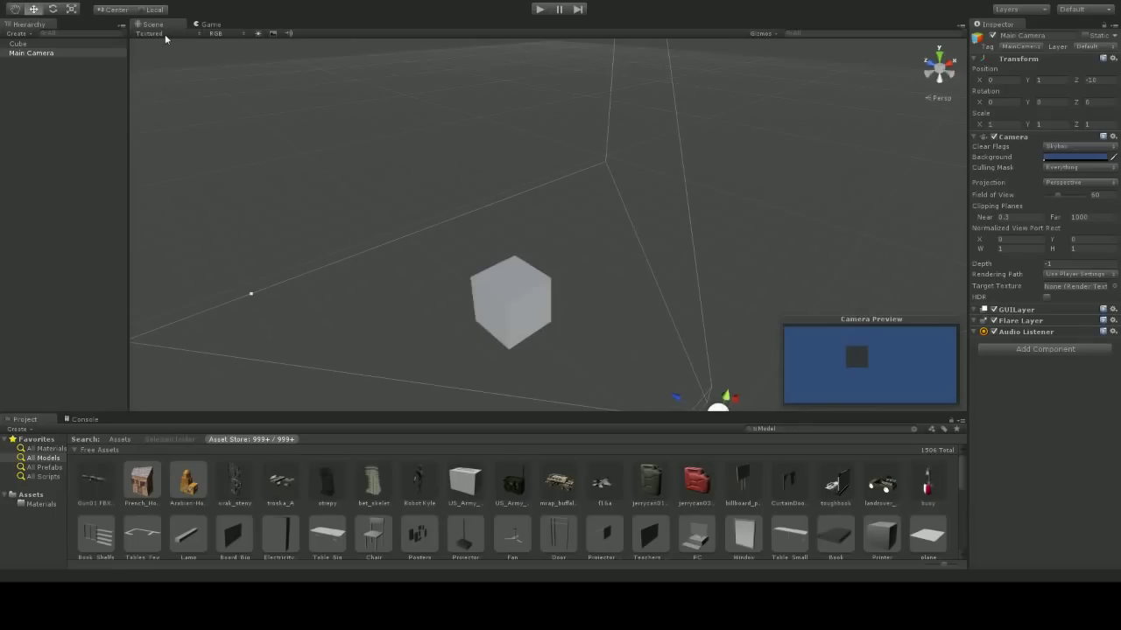
{"action": "left_click", "coordinate": [165, 35]}
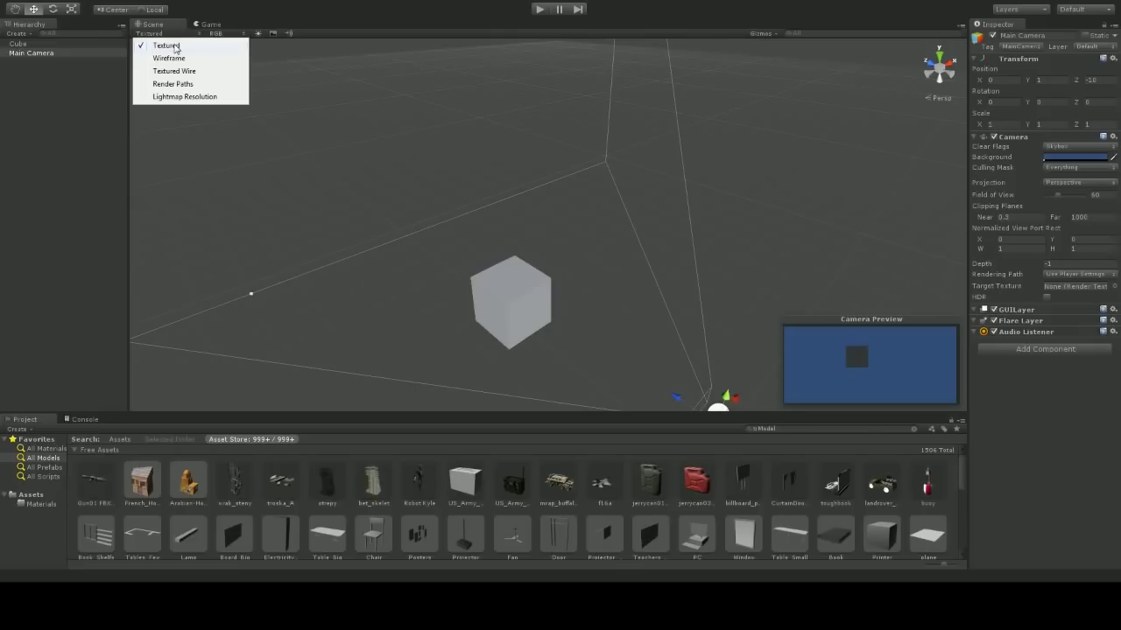
{"action": "left_click", "coordinate": [515, 299]}
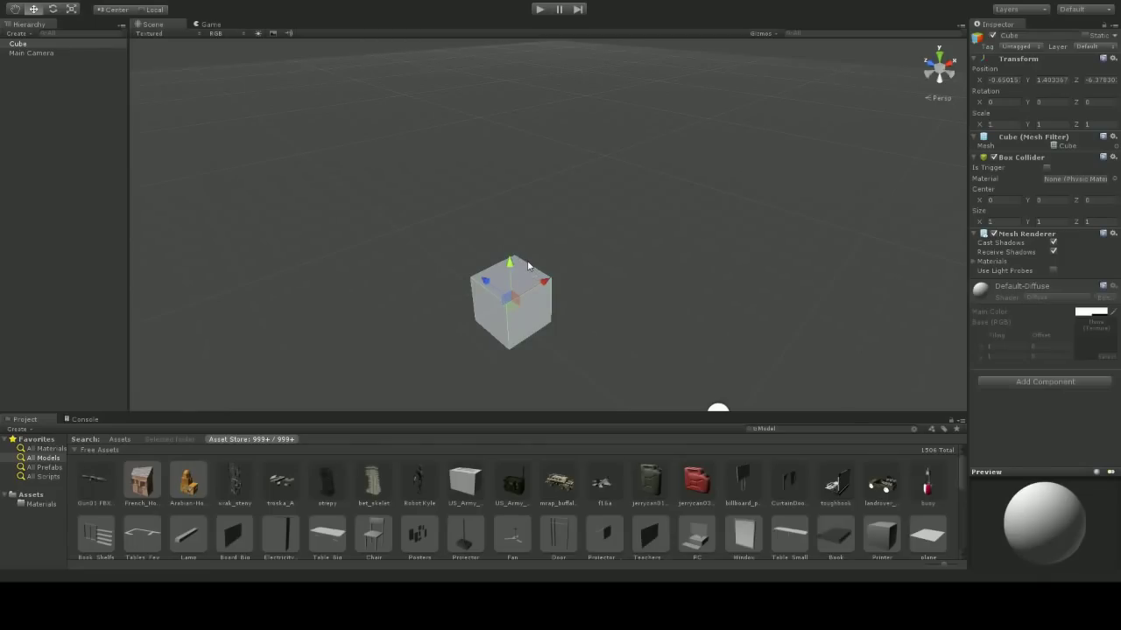
{"action": "left_click", "coordinate": [198, 33]}
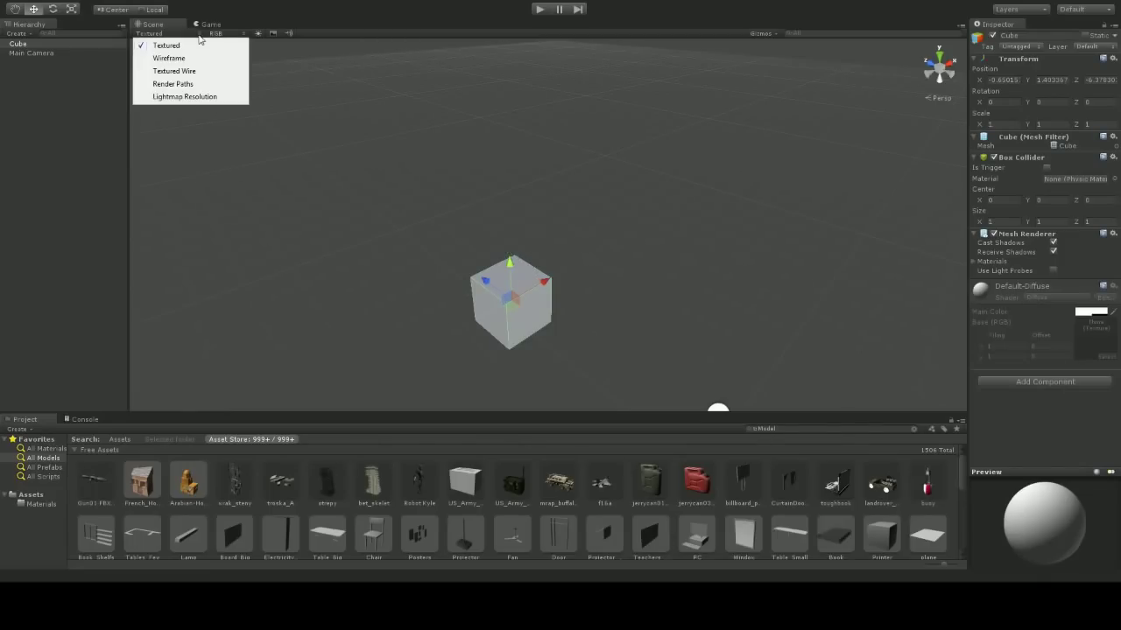
{"action": "left_click", "coordinate": [176, 58]}
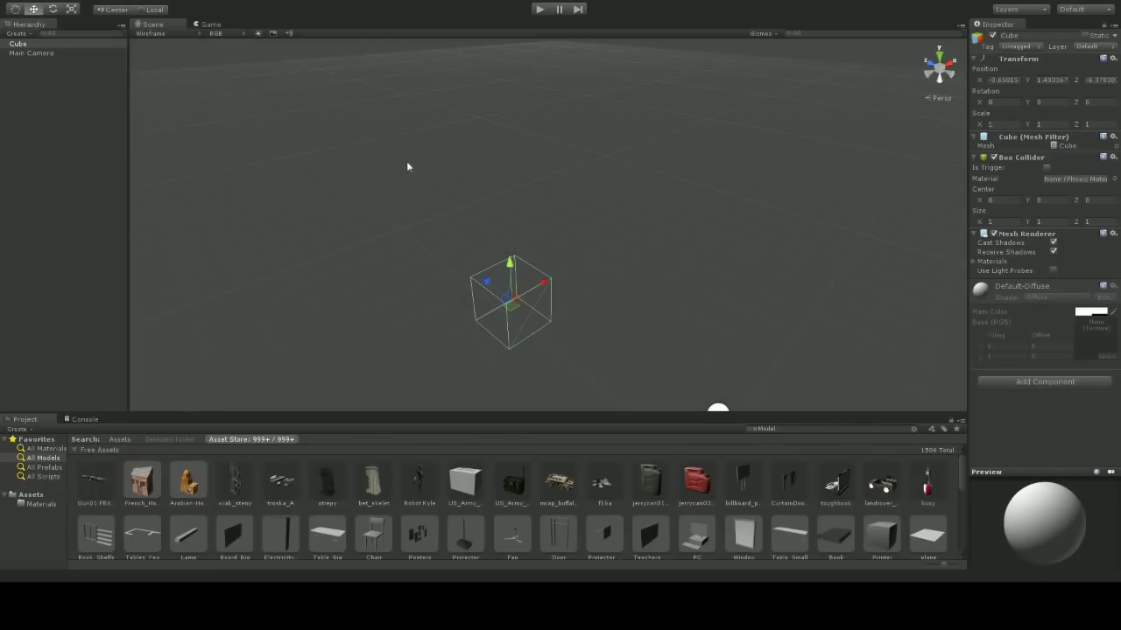
{"action": "left_click_drag", "start_coordinate": [412, 156], "coordinate": [204, 150], "text": "alt"}
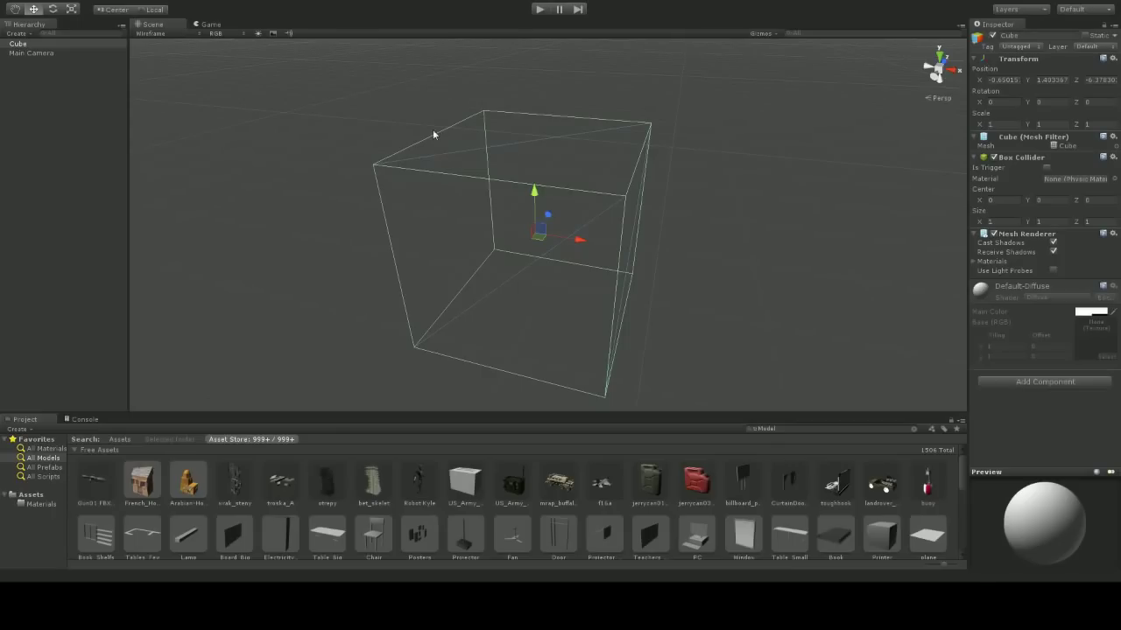
Set the scene's draw mode to Textured Wire
{"action": "left_click", "coordinate": [200, 35]}
{"action": "left_click", "coordinate": [197, 70]}
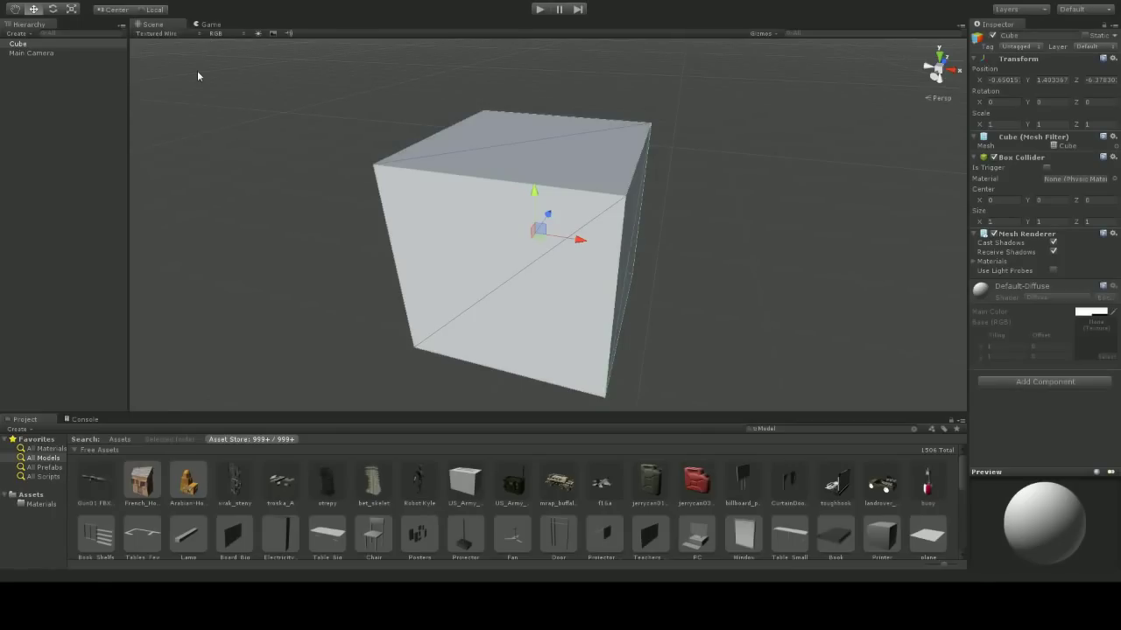
Switch the scene's draw mode to Render Paths, view the cube in Lightmap Resolution, and return the mode to Textured
{"action": "left_click", "coordinate": [185, 35]}
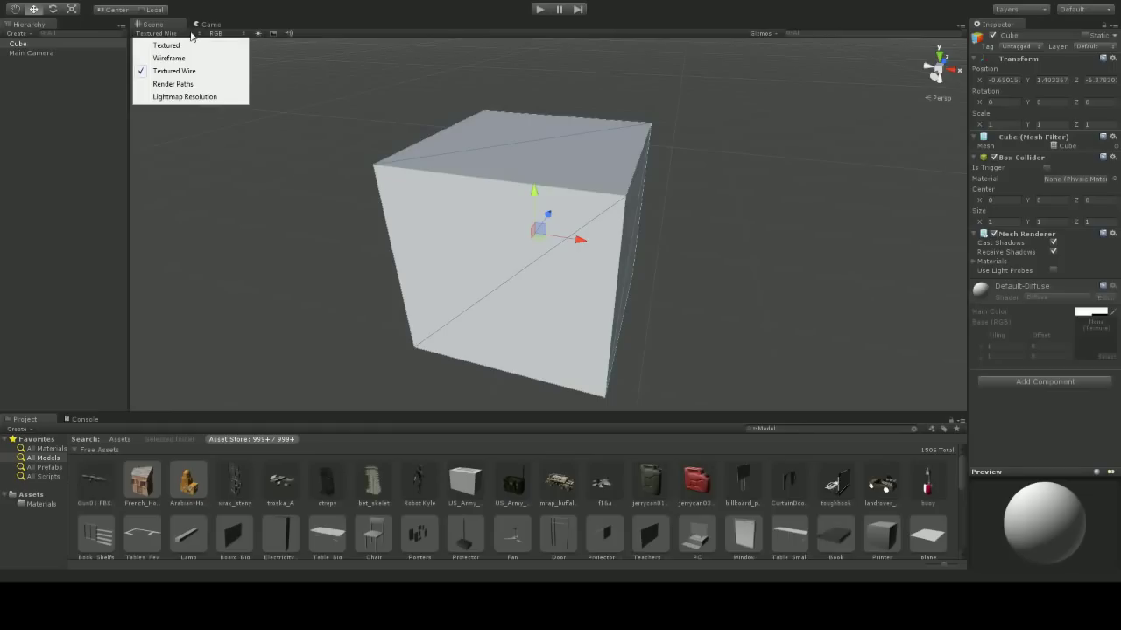
{"action": "left_click", "coordinate": [187, 85]}
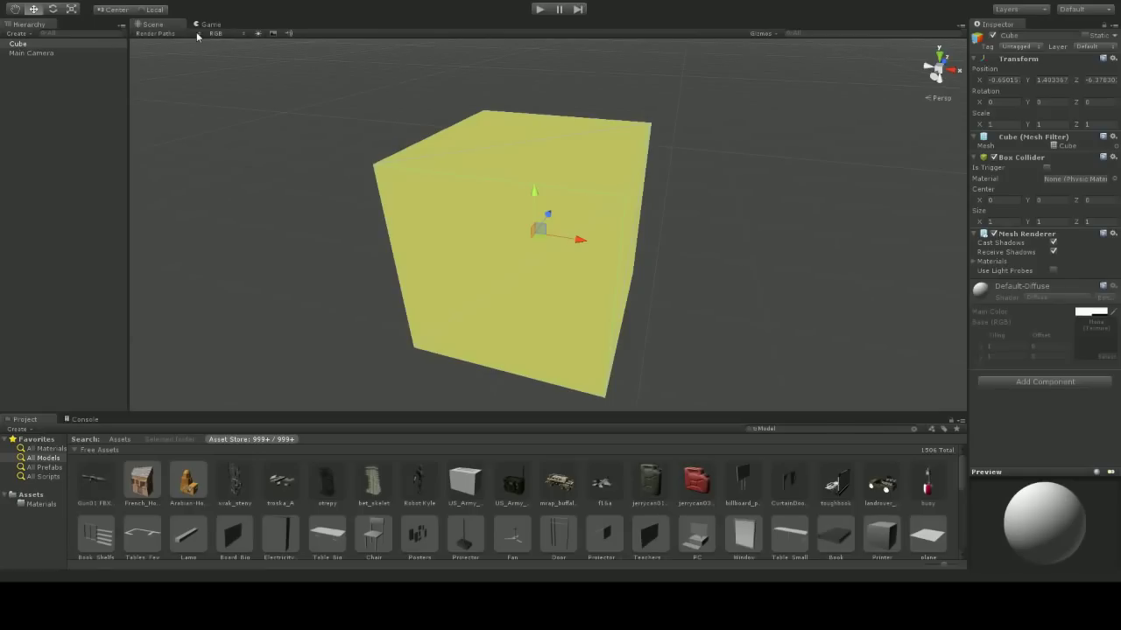
{"action": "left_click", "coordinate": [197, 31]}
{"action": "left_click", "coordinate": [192, 95]}
{"action": "mouse_move", "coordinate": [193, 95]}
{"action": "left_mouse_down", "text": "alt"}
{"action": "mouse_move", "coordinate": [243, 115]}
{"action": "mouse_move", "coordinate": [338, 115]}
{"action": "mouse_move", "coordinate": [205, 124]}
{"action": "left_mouse_up", "text": "alt"}
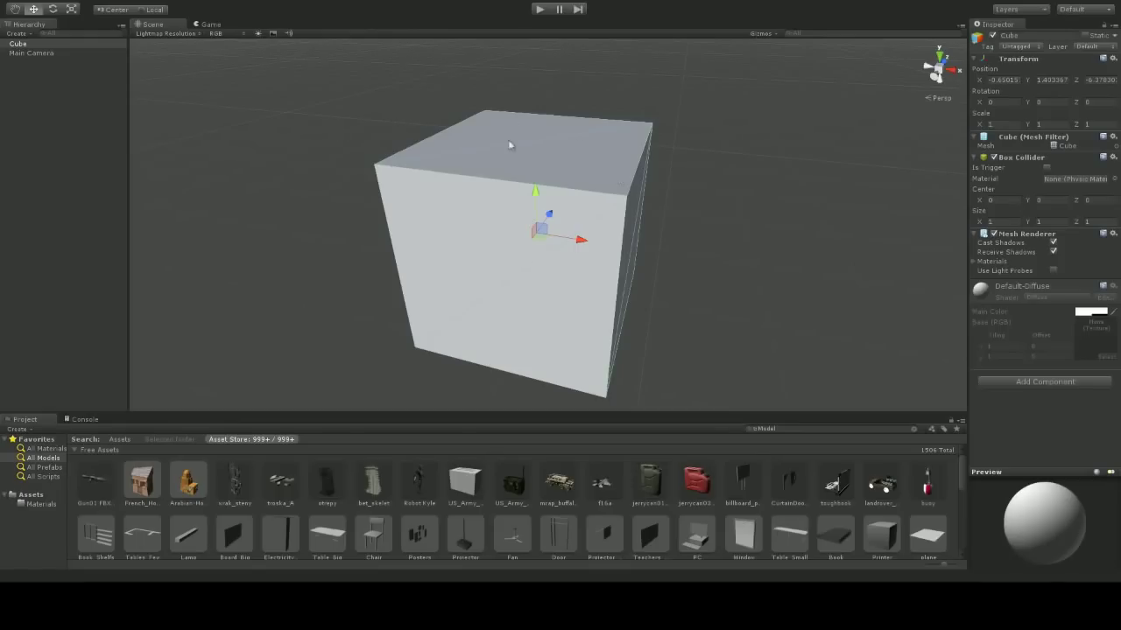
{"action": "left_click", "coordinate": [193, 33]}
{"action": "left_click", "coordinate": [186, 42]}
Set the scene's render mode to Alpha and look at the cube from slightly different angles
{"action": "left_click", "coordinate": [238, 33]}
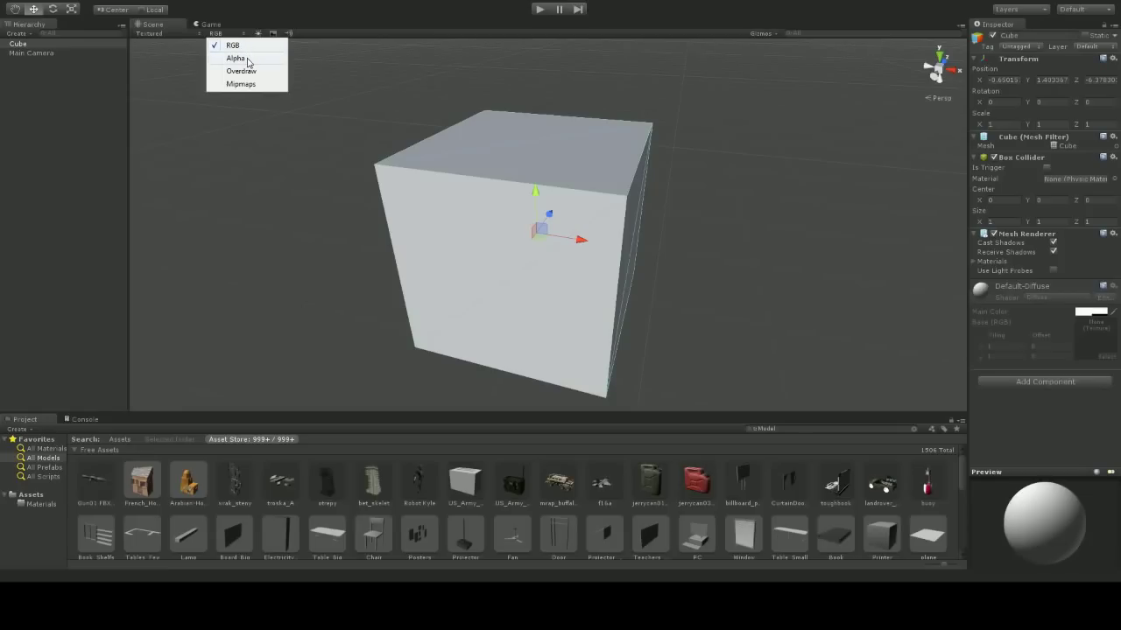
{"action": "key", "text": "Escape"}
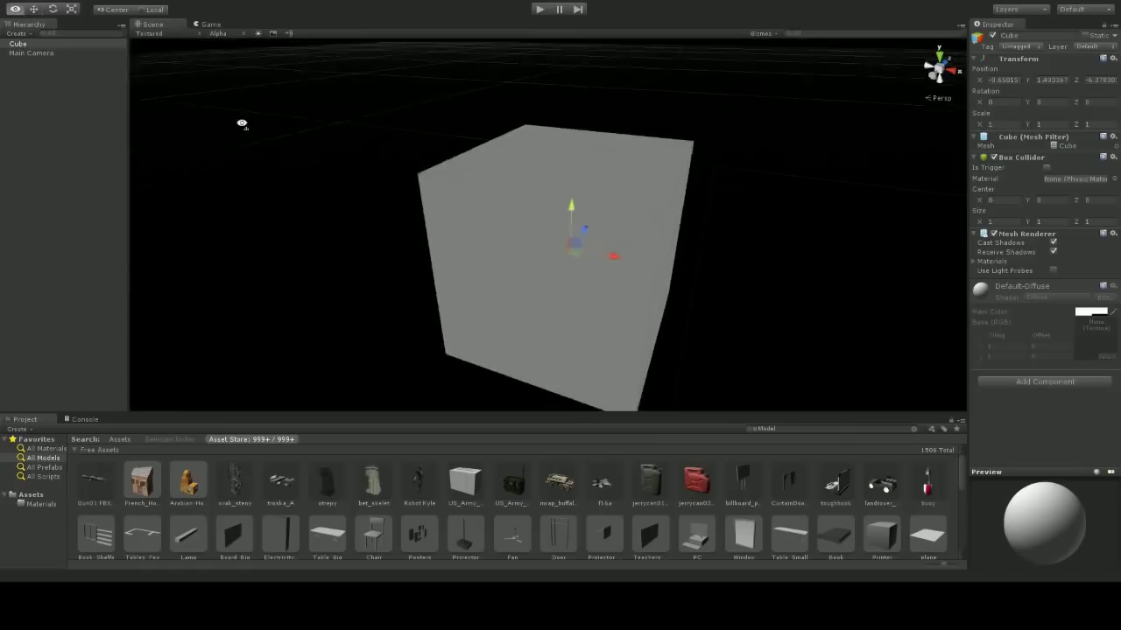
{"action": "middle_click_drag", "start_coordinate": [242, 120], "coordinate": [407, 171]}
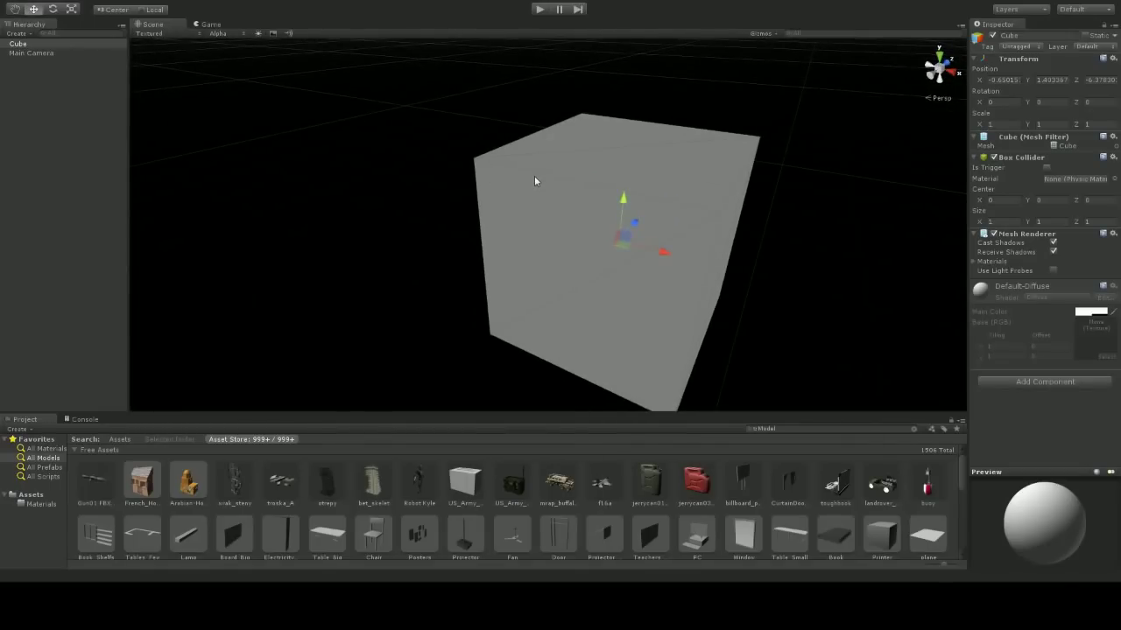
{"action": "left_click_drag", "start_coordinate": [380, 196], "coordinate": [411, 181], "text": "alt"}
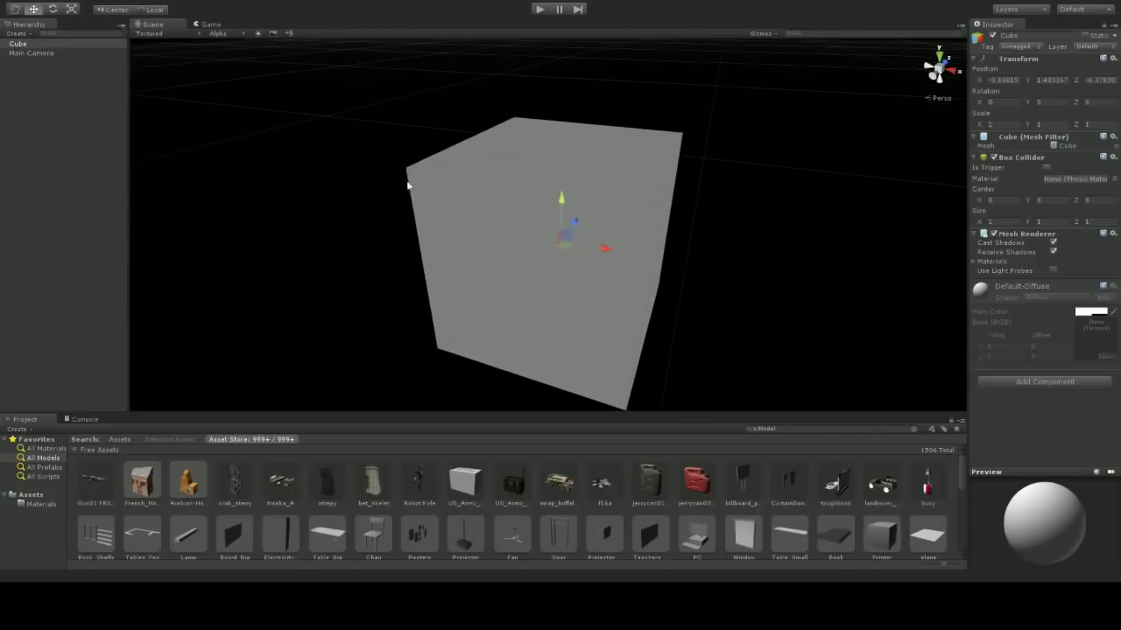
Try the Overdraw and Mipmaps render modes on the cube, and return the scene to RGB
{"action": "left_click", "coordinate": [233, 33]}
{"action": "left_click", "coordinate": [240, 71]}
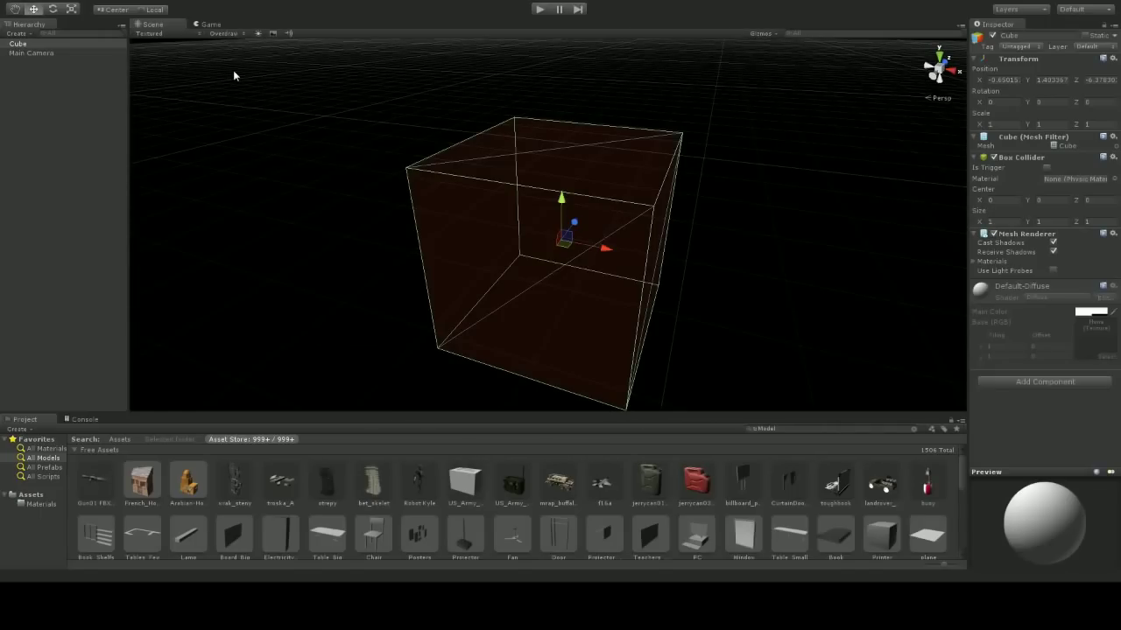
{"action": "left_click", "coordinate": [237, 34]}
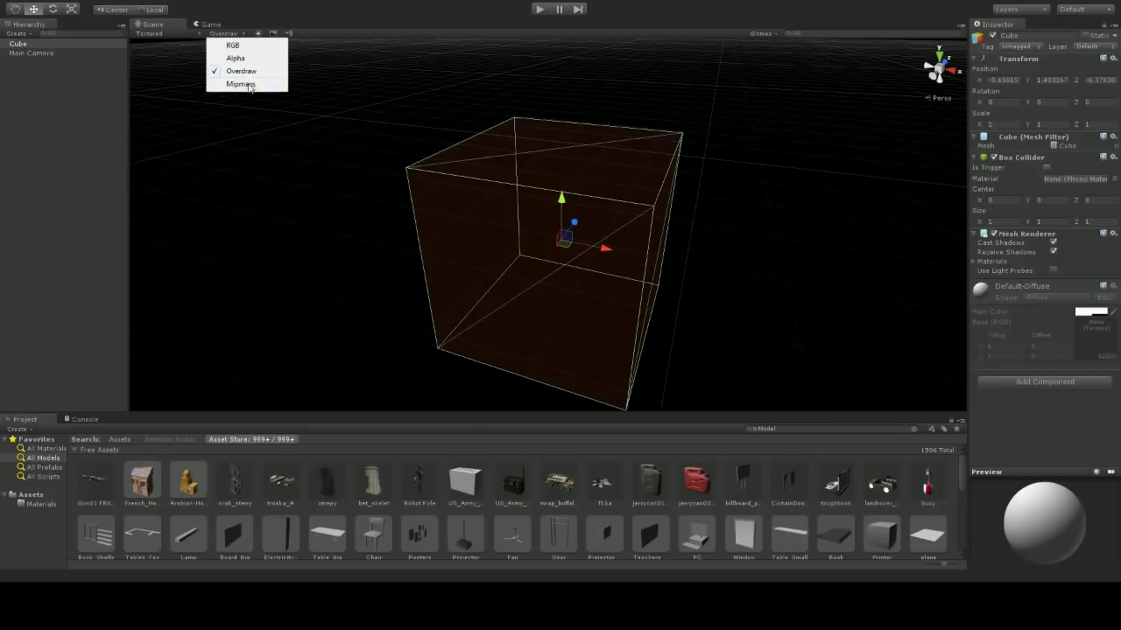
{"action": "left_click", "coordinate": [247, 86]}
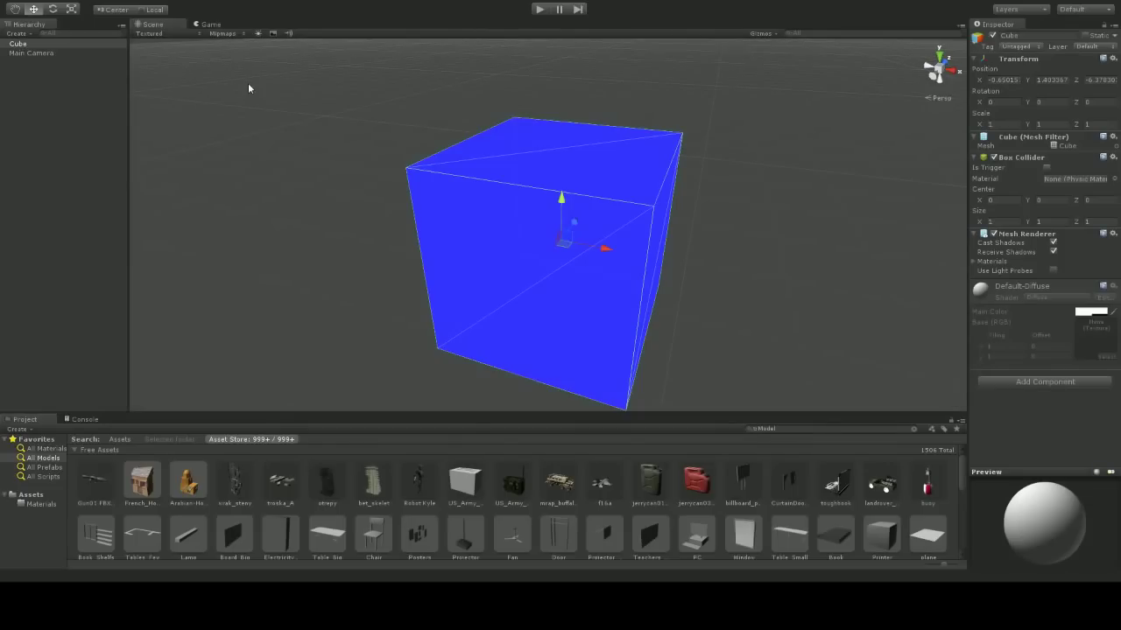
{"action": "left_click", "coordinate": [233, 34]}
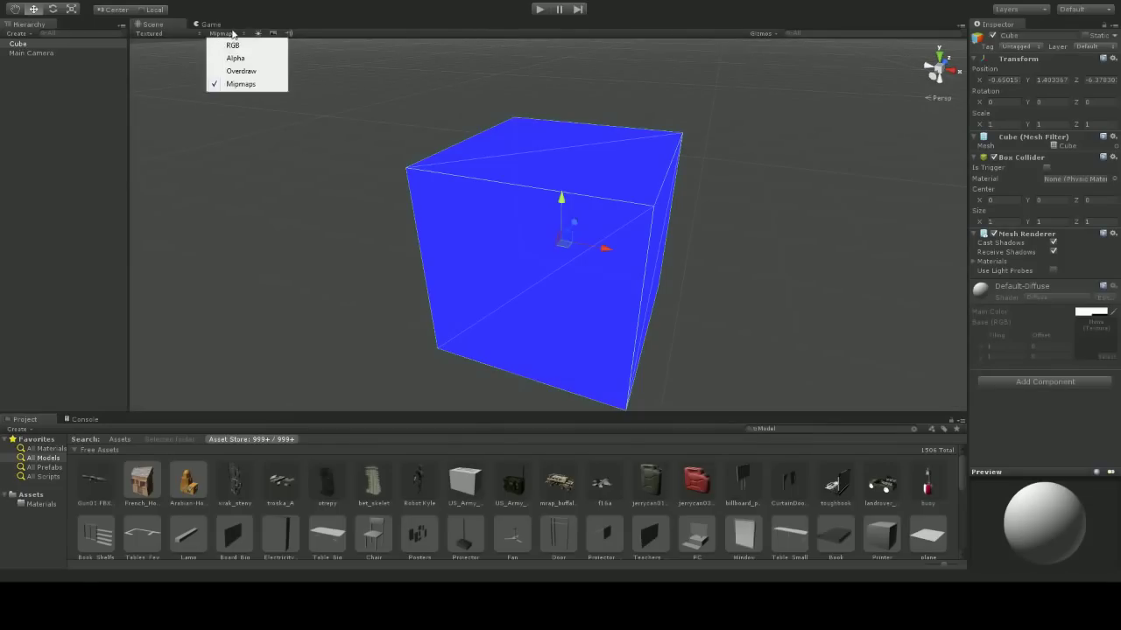
{"action": "left_click", "coordinate": [232, 42]}
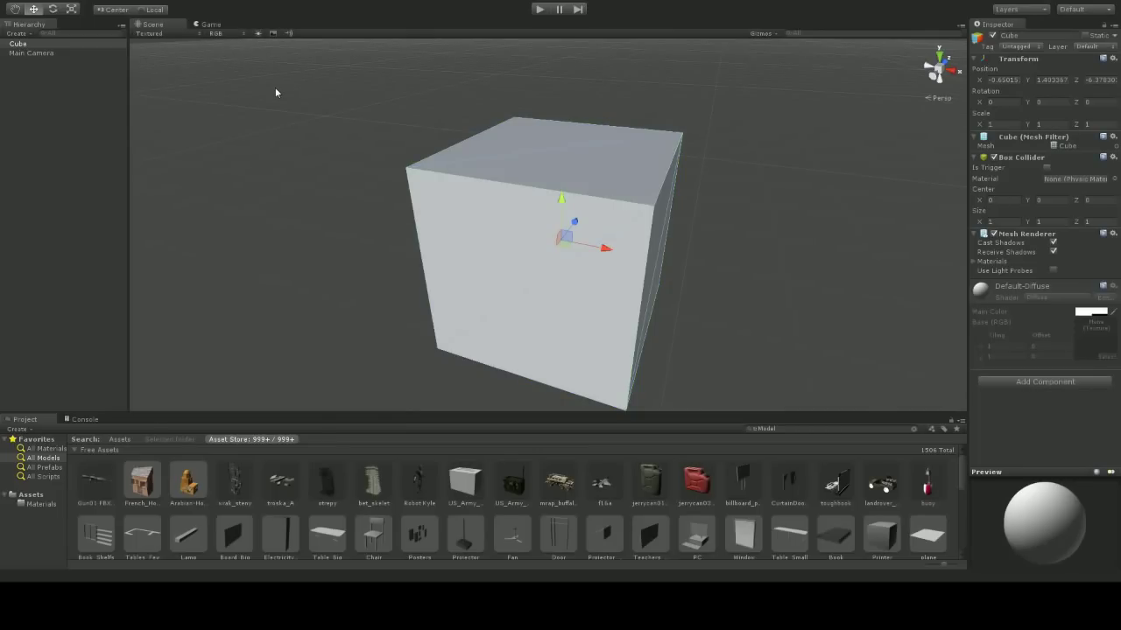
Turn on scene lighting, view the cube from several angles, and select the Main Camera to compare its preview
{"action": "left_click", "coordinate": [259, 33]}
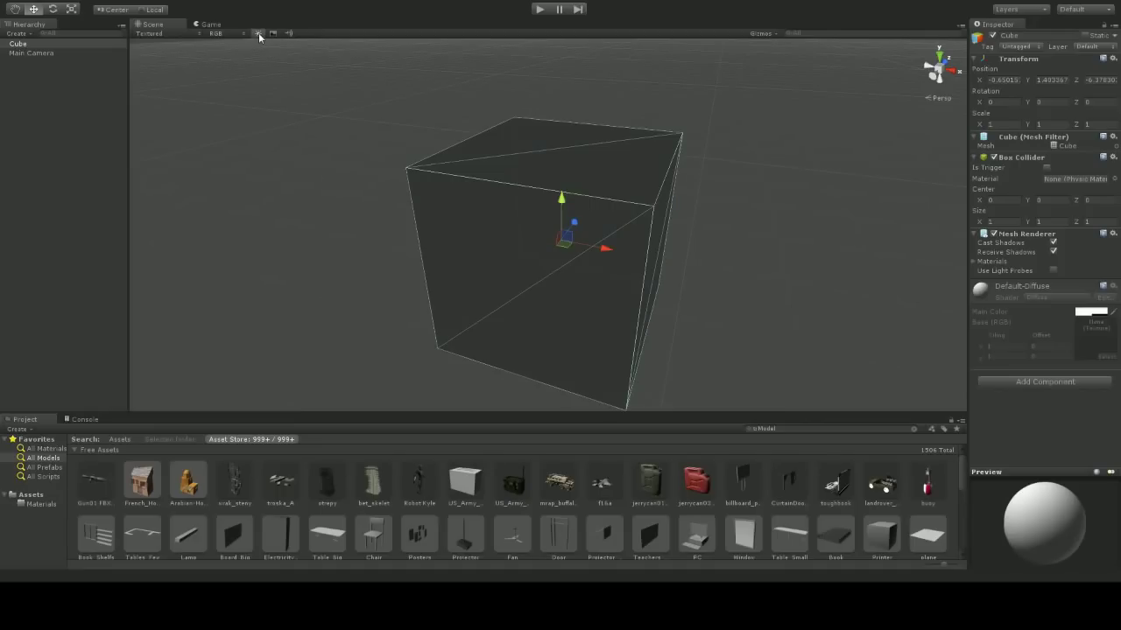
{"action": "right_click_drag", "start_coordinate": [529, 206], "coordinate": [525, 159]}
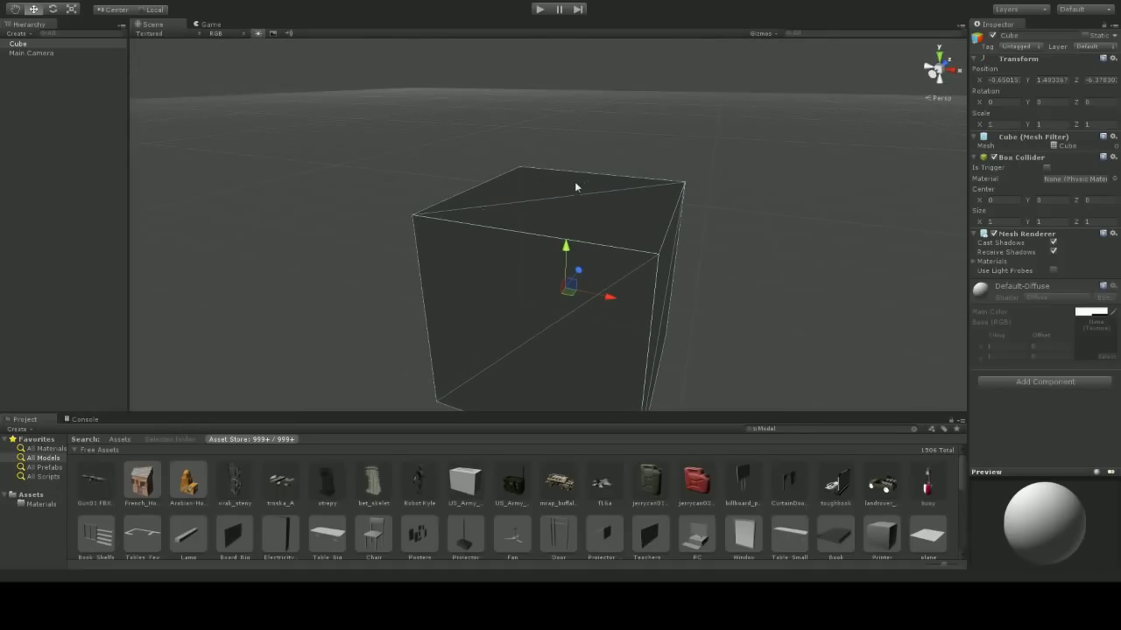
{"action": "middle_click_drag", "start_coordinate": [377, 187], "coordinate": [93, 90]}
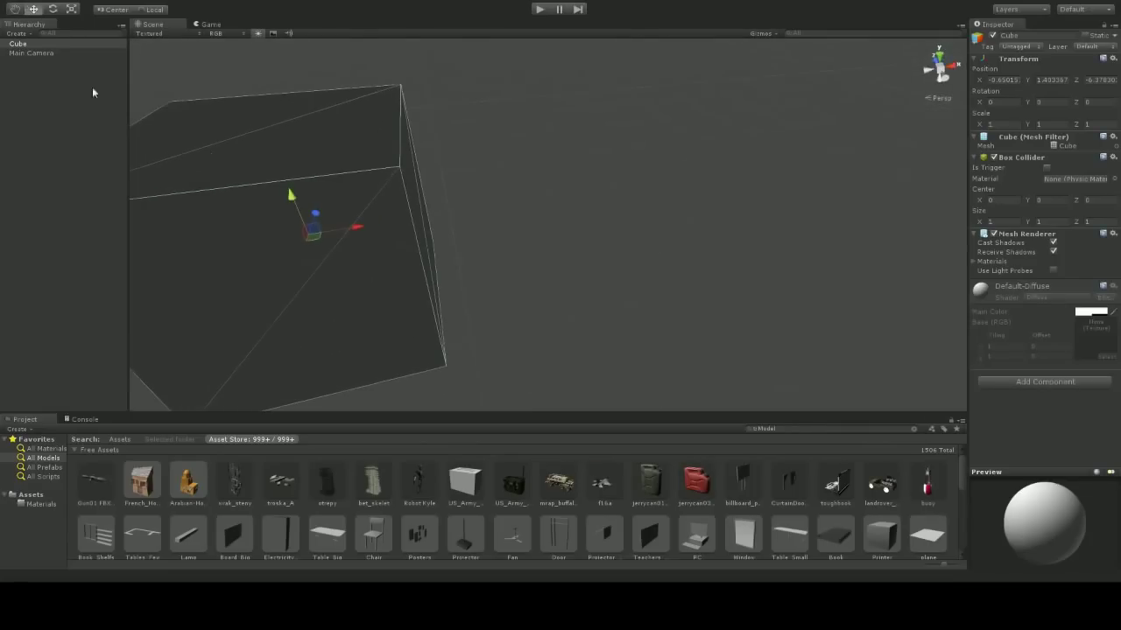
{"action": "left_click", "coordinate": [56, 52]}
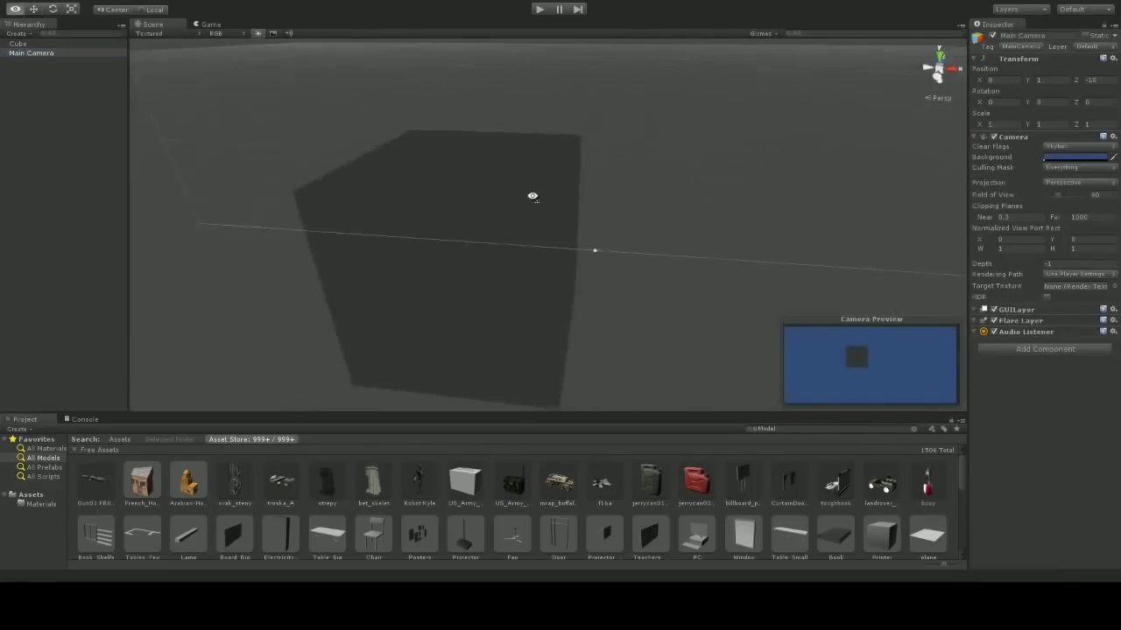
{"action": "key", "text": "f"}
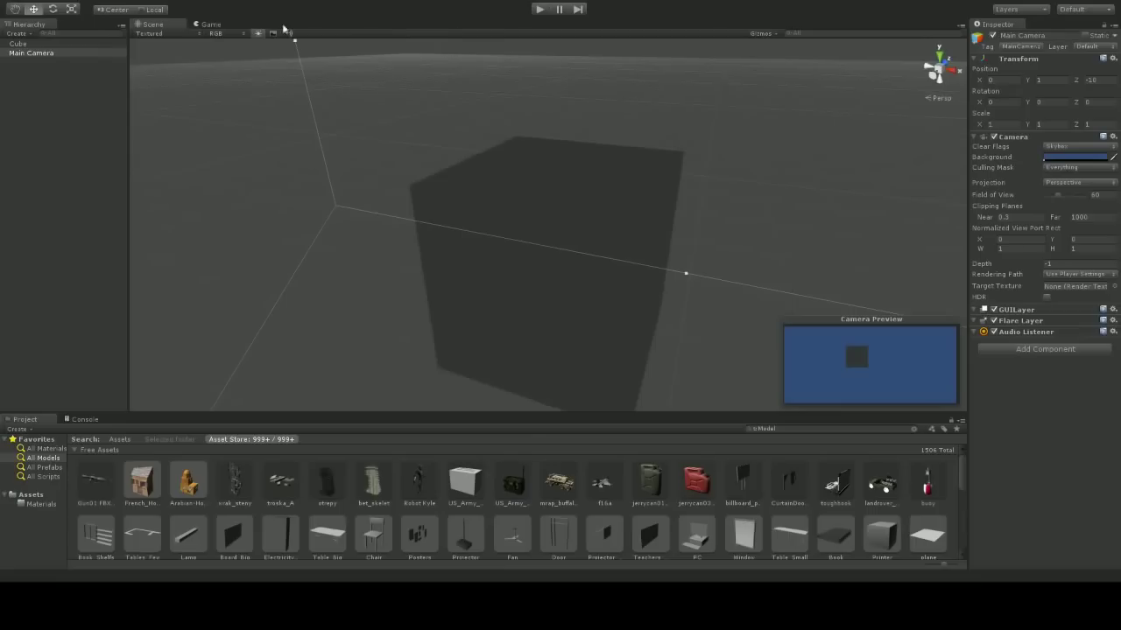
Toggle the scene lighting to compare the cube lit and unlit, leave it off, and orbit around the cube
{"action": "left_click", "coordinate": [257, 32]}
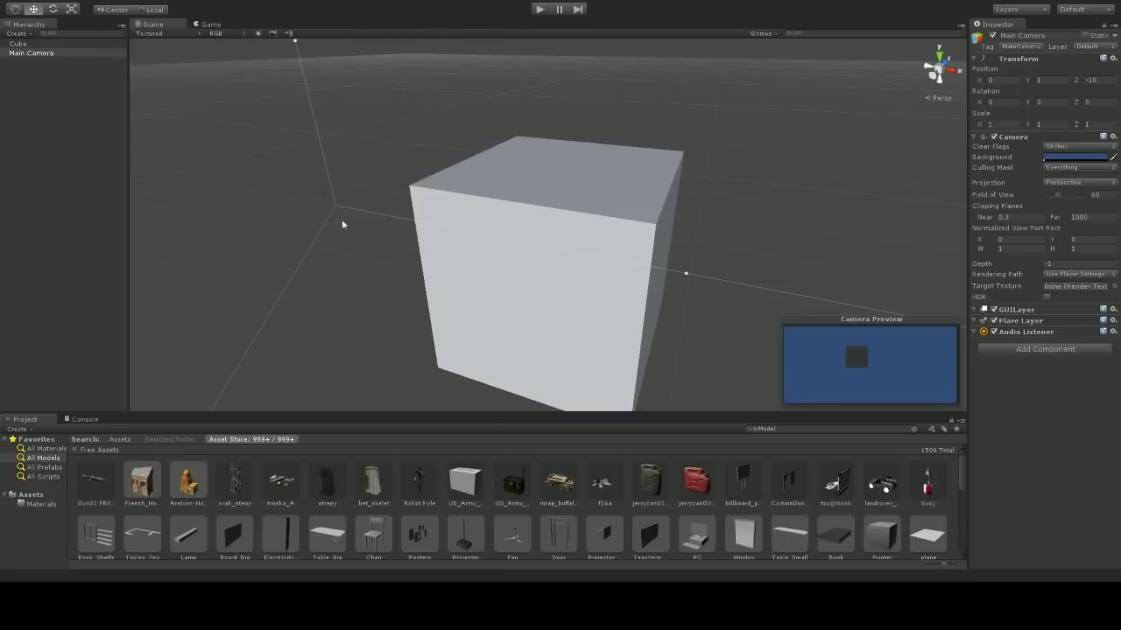
{"action": "left_click", "coordinate": [257, 34]}
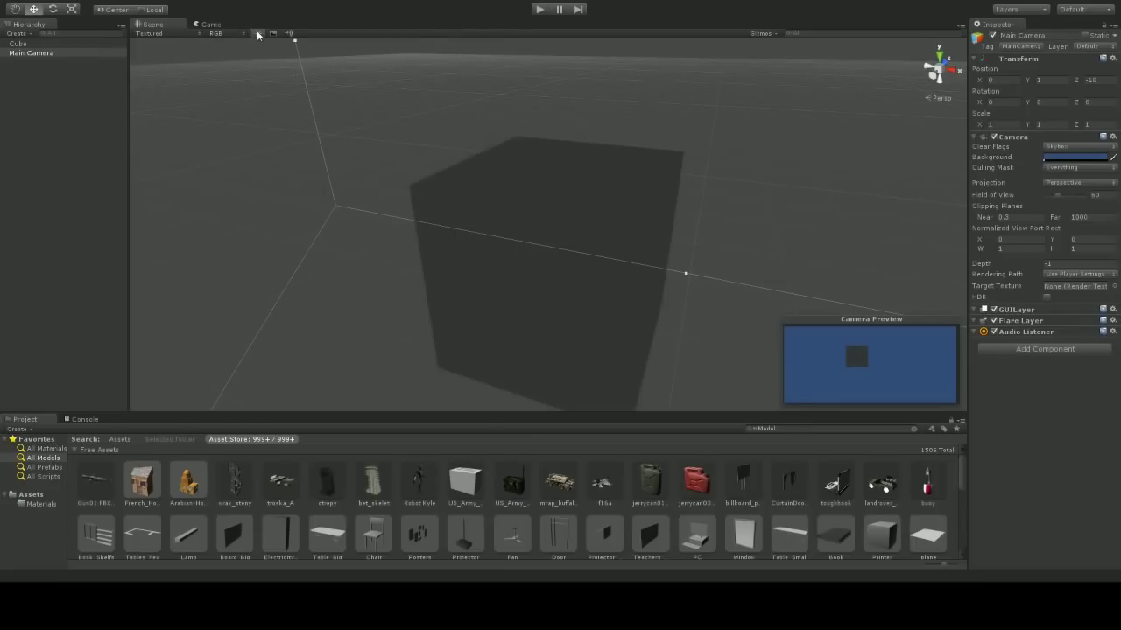
{"action": "left_click", "coordinate": [257, 33]}
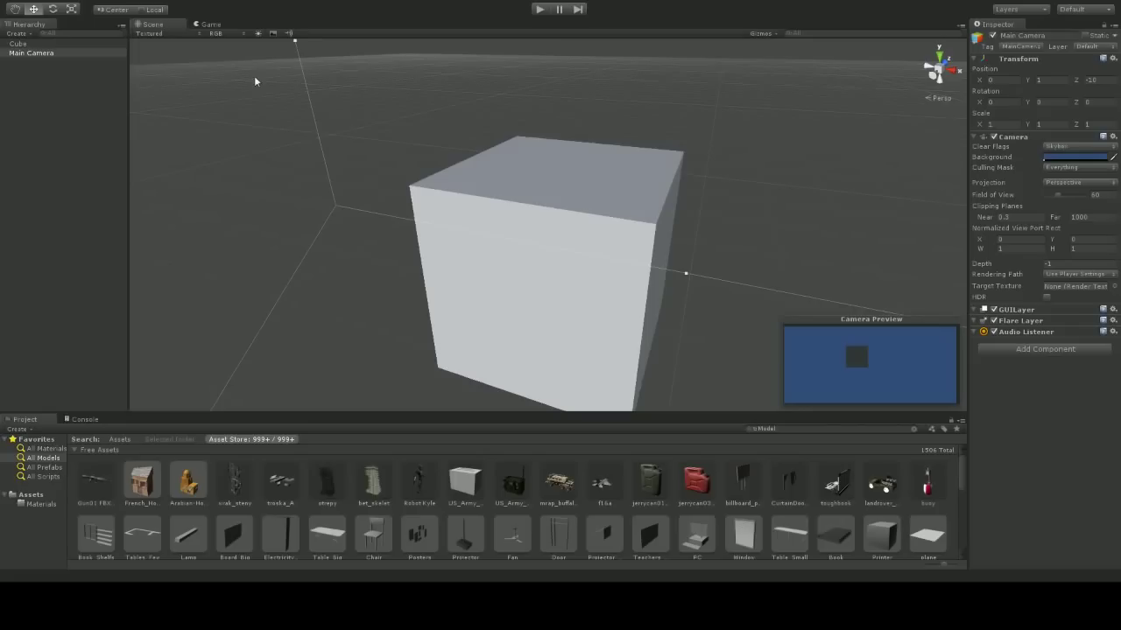
{"action": "left_click_drag", "start_coordinate": [255, 82], "coordinate": [512, 216], "text": "alt"}
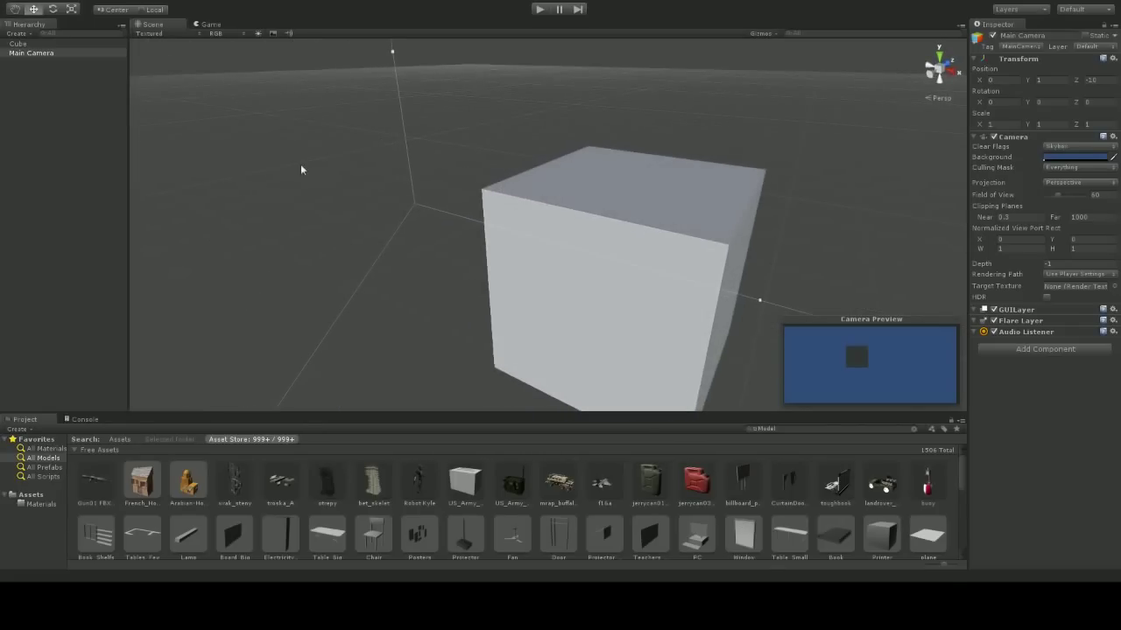
Hide and restore the scene's grid and effects overlay, and view the cube against the horizon
{"action": "left_click", "coordinate": [273, 33]}
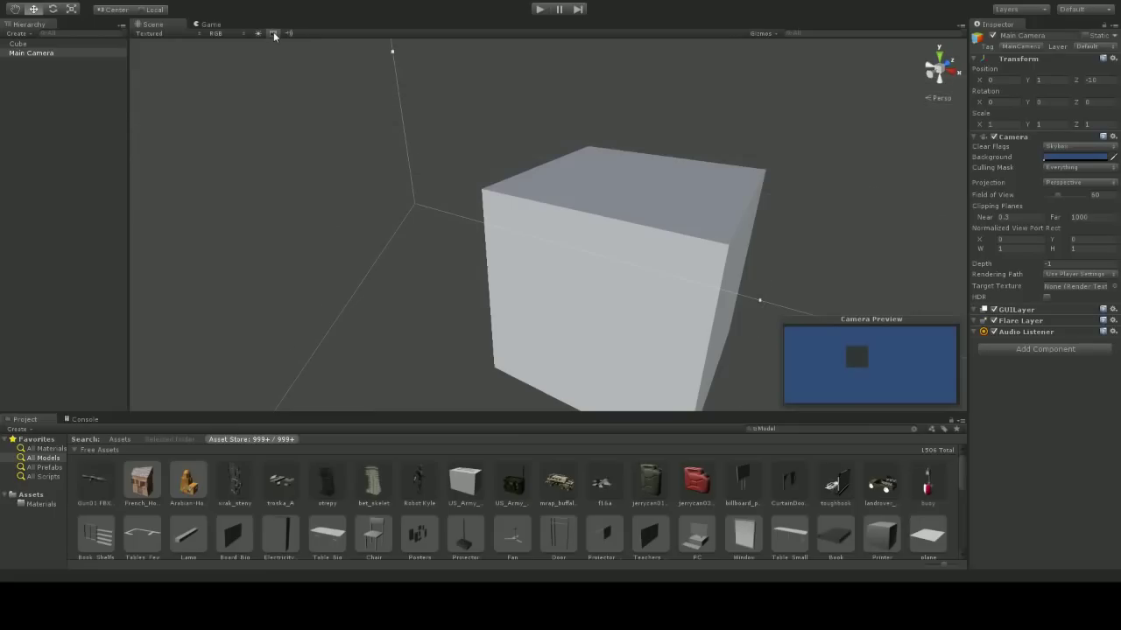
{"action": "left_click", "coordinate": [273, 34]}
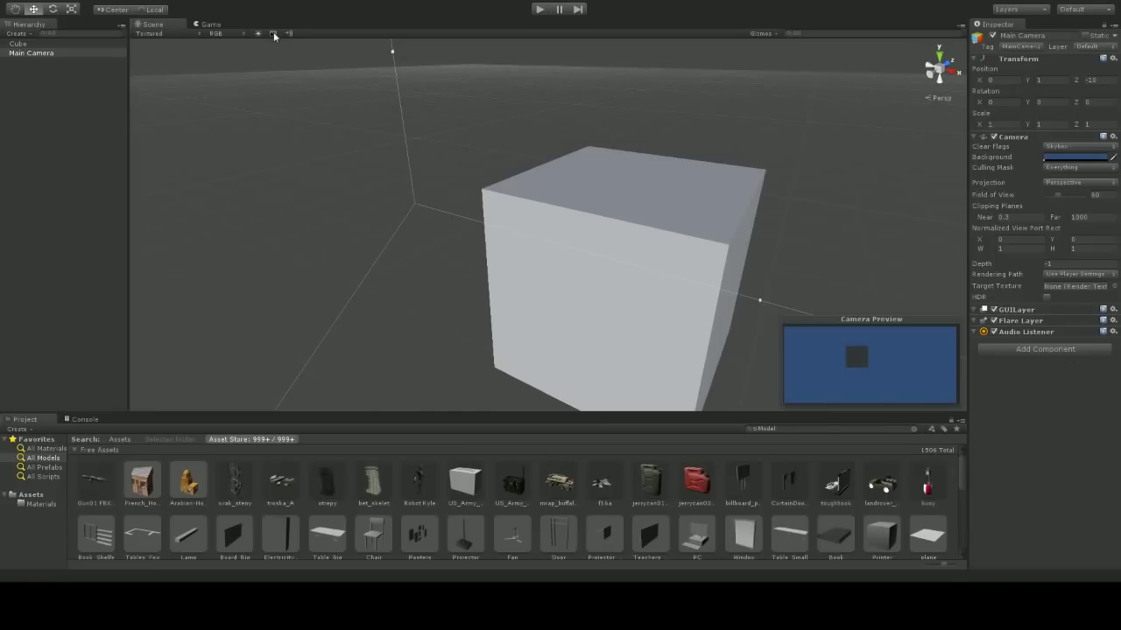
{"action": "left_click_drag", "start_coordinate": [260, 113], "coordinate": [269, 73], "text": "alt"}
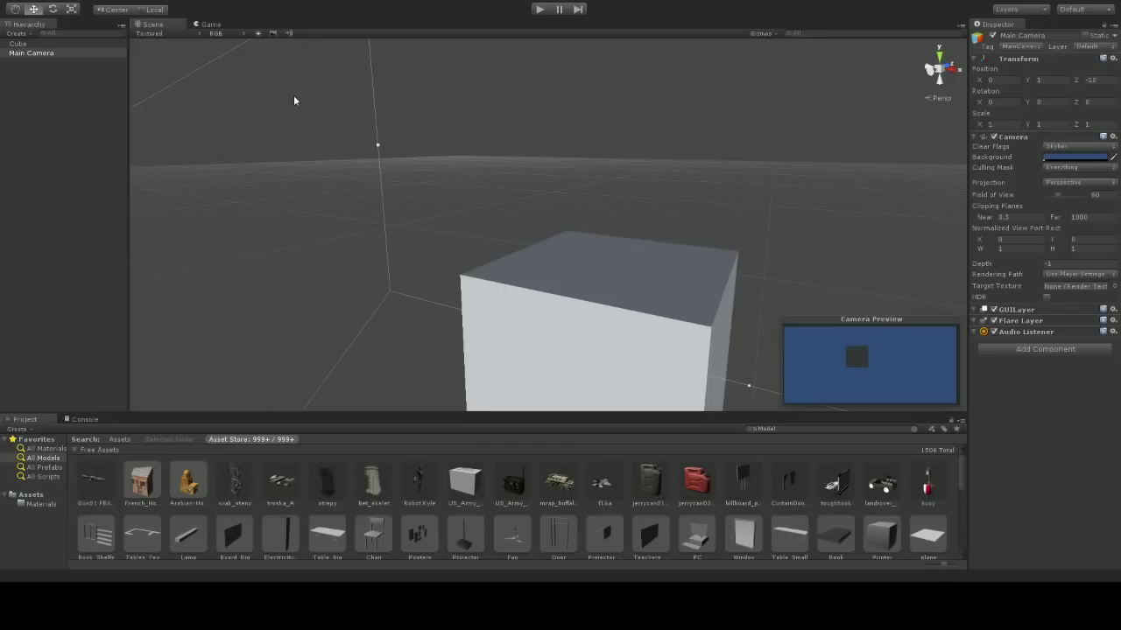
{"action": "left_click_drag", "start_coordinate": [293, 98], "coordinate": [337, 140], "text": "alt"}
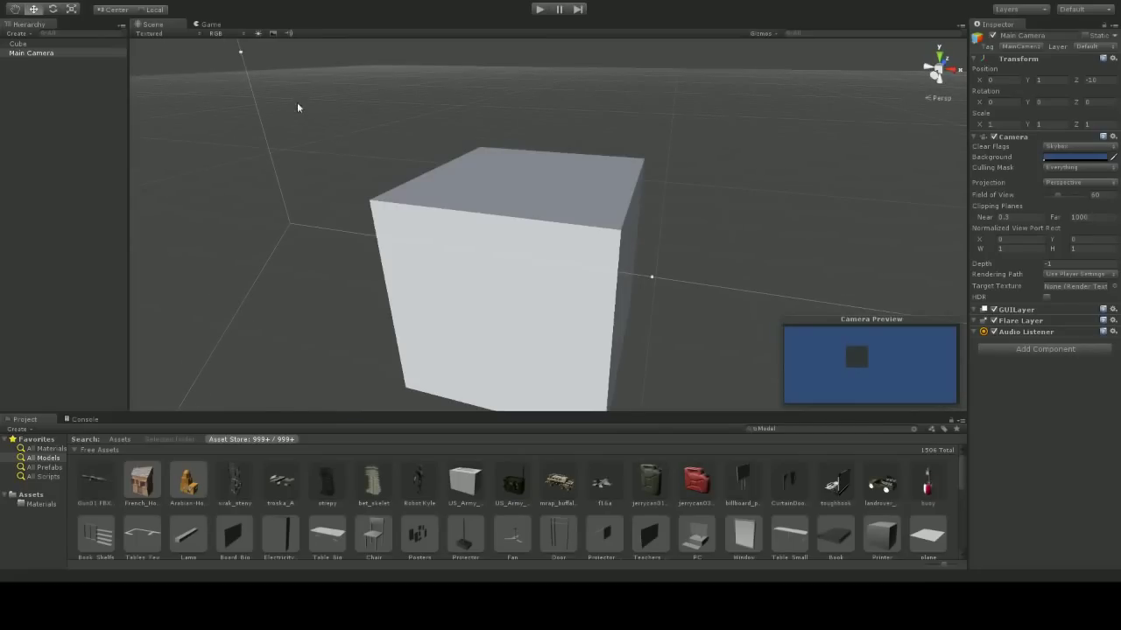
Open the Render Settings, examine the fog, skybox and halo options, and clear the selection
{"action": "left_click", "coordinate": [55, 0]}
{"action": "mouse_move", "coordinate": [31, 1]}
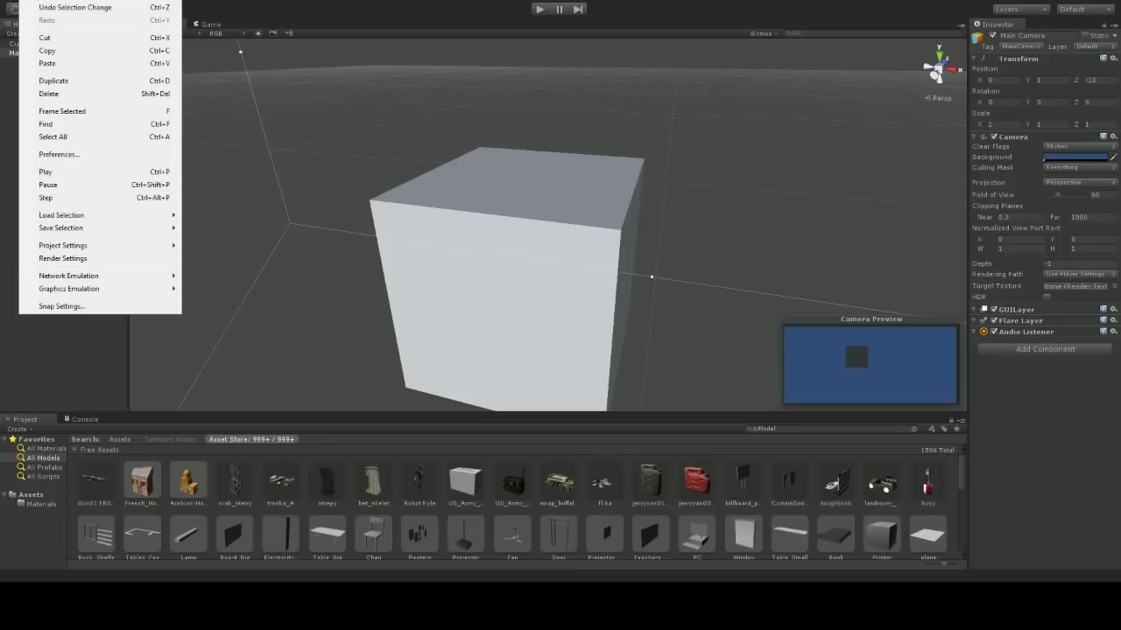
{"action": "left_click", "coordinate": [98, 259]}
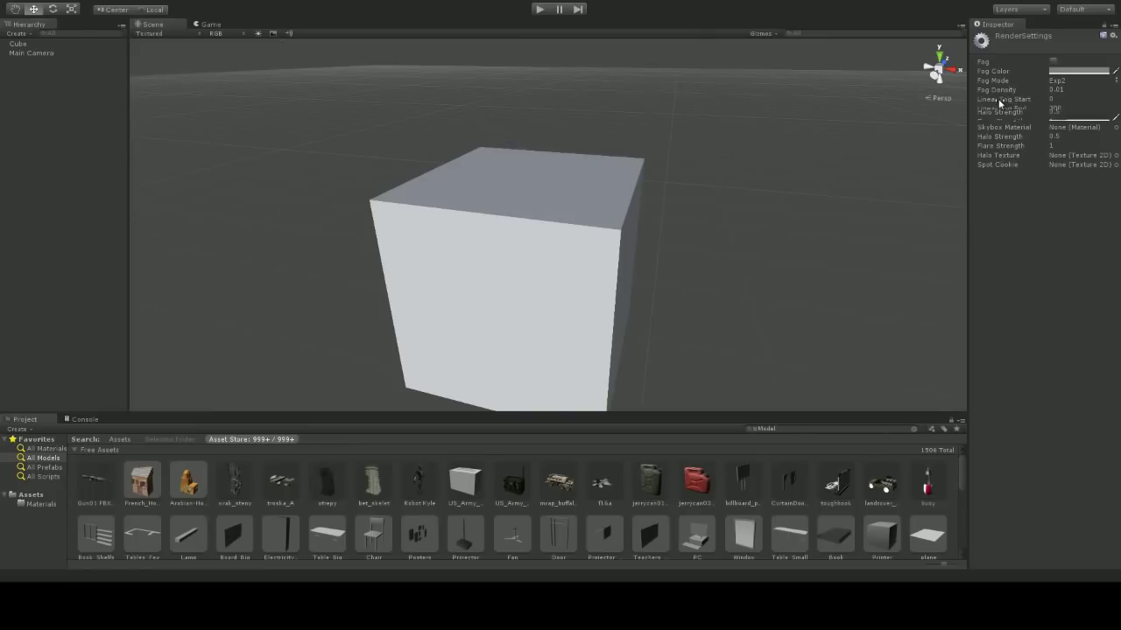
{"action": "left_click", "coordinate": [823, 138]}
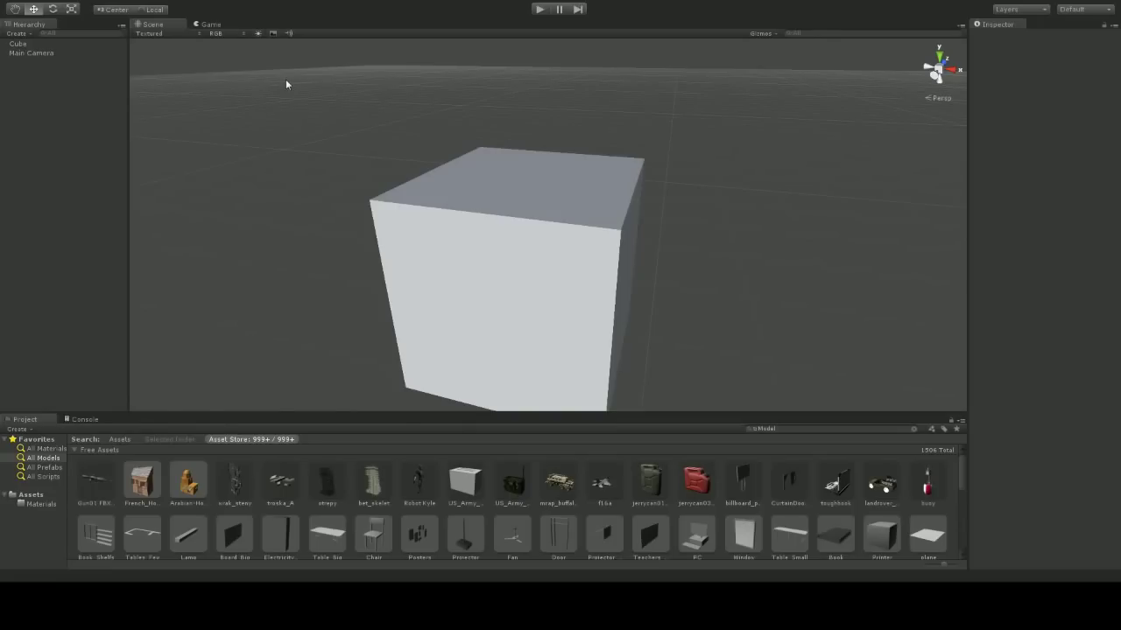
Bring both the cube and camera into view, and toggle the Camera component's gizmo off and back on
{"action": "scroll", "coordinate": [288, 86], "scroll_direction": "down", "scroll_amount": 5}
{"action": "left_click_drag", "start_coordinate": [290, 88], "coordinate": [382, 128], "text": "alt"}
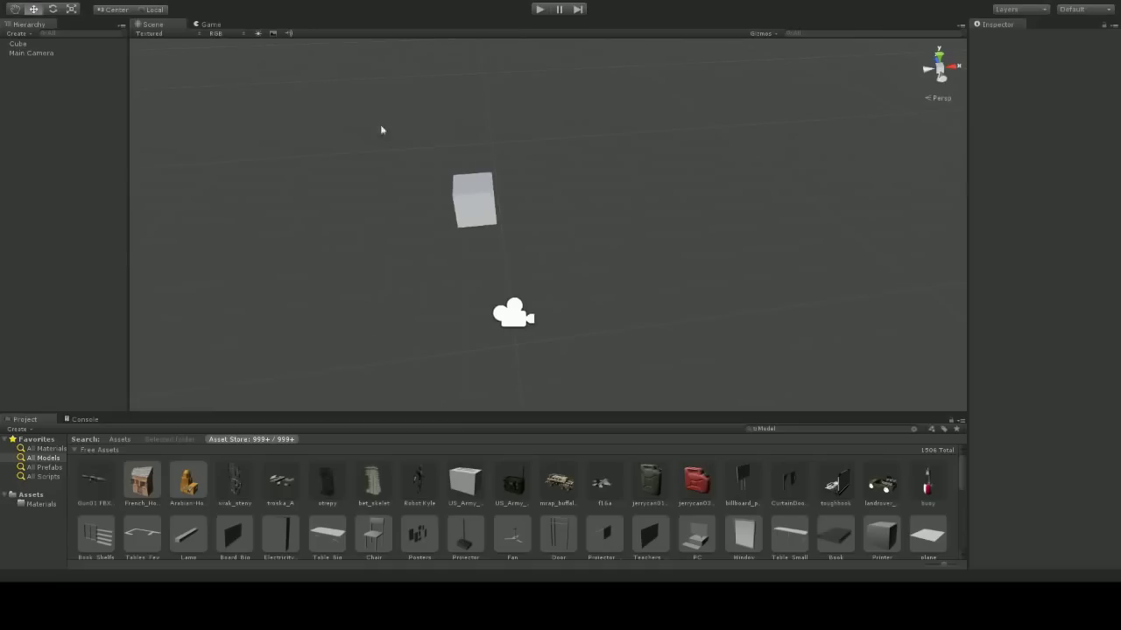
{"action": "left_click", "coordinate": [762, 33]}
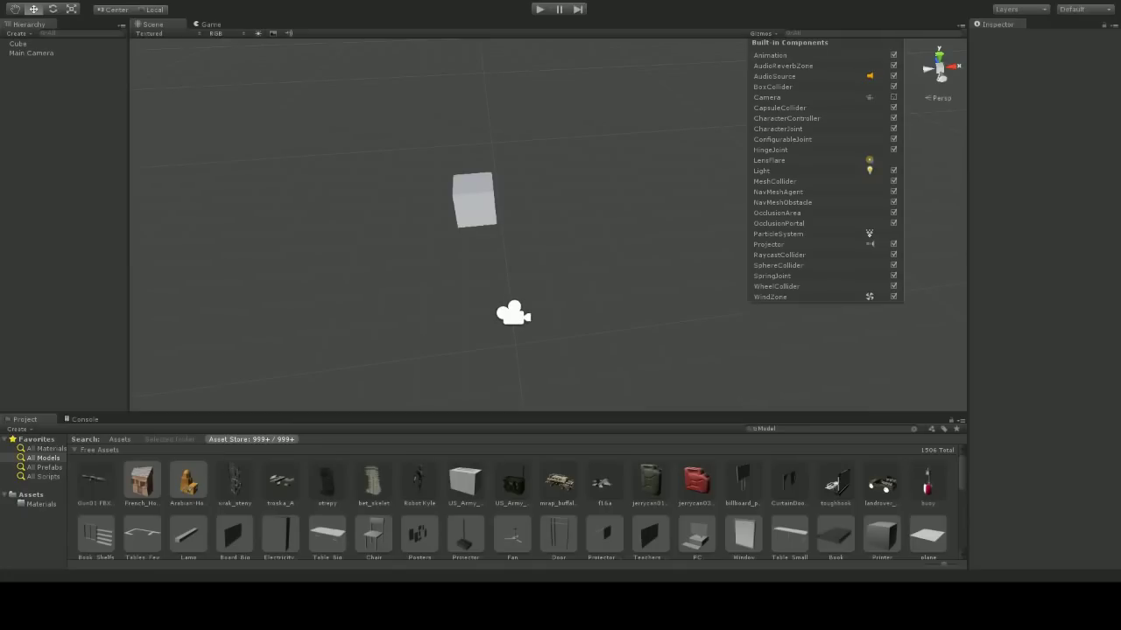
{"action": "left_click", "coordinate": [893, 97]}
{"action": "left_click", "coordinate": [893, 108]}
{"action": "left_click_drag", "start_coordinate": [605, 206], "coordinate": [772, 223], "text": "alt"}
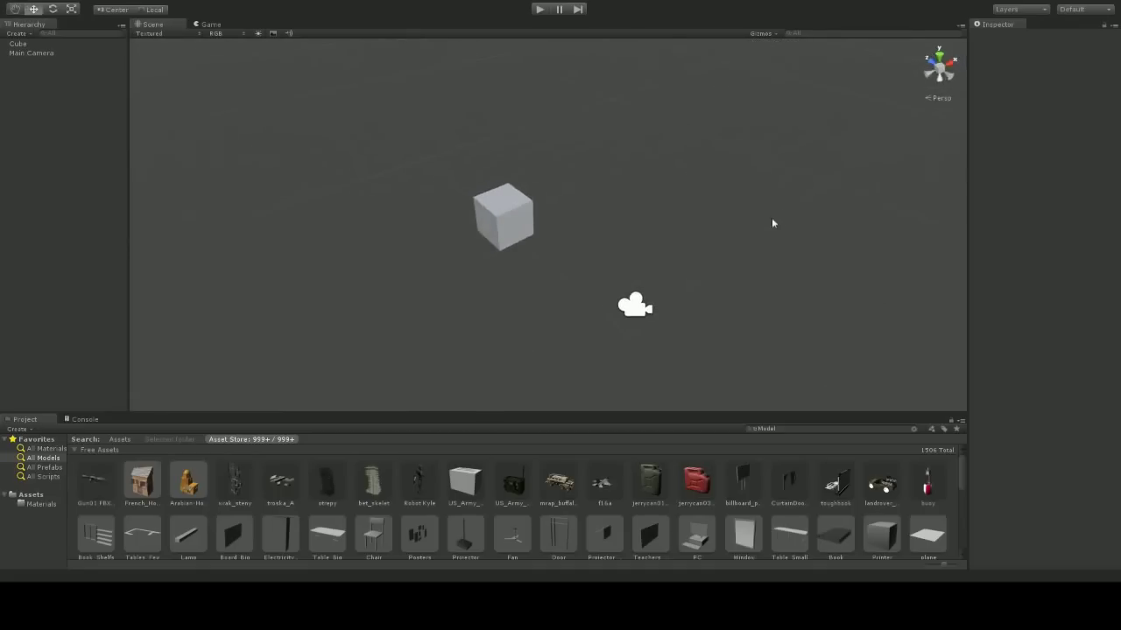
Select the main camera in the scene, inspect its frustum around the cube, and switch to the Right view
{"action": "left_click", "coordinate": [638, 305]}
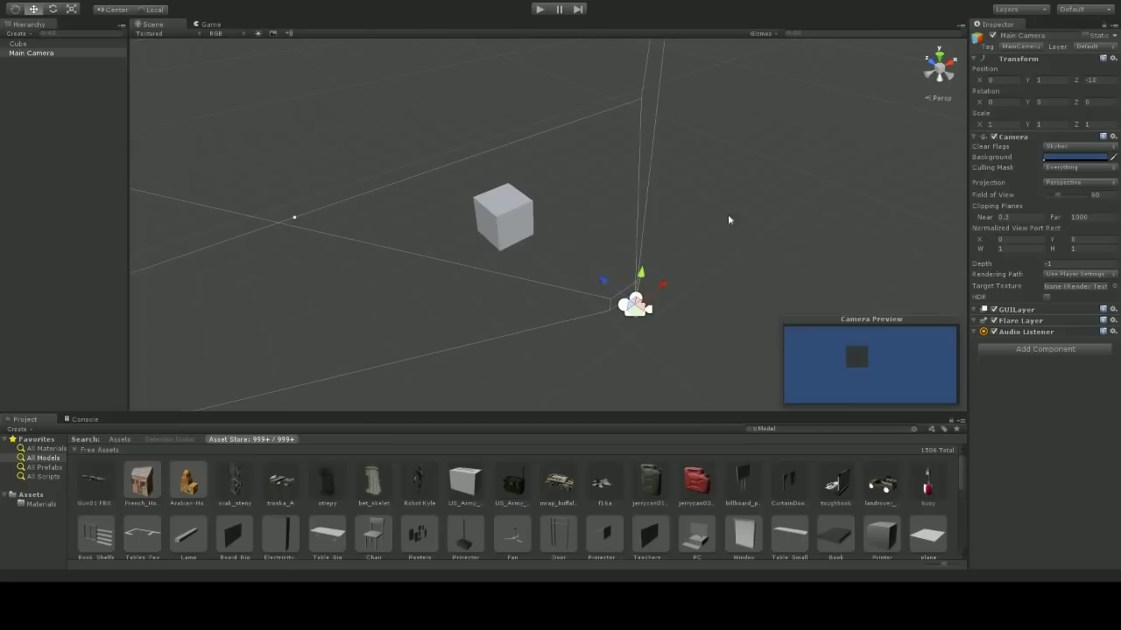
{"action": "left_click_drag", "start_coordinate": [764, 161], "coordinate": [735, 173], "text": "alt"}
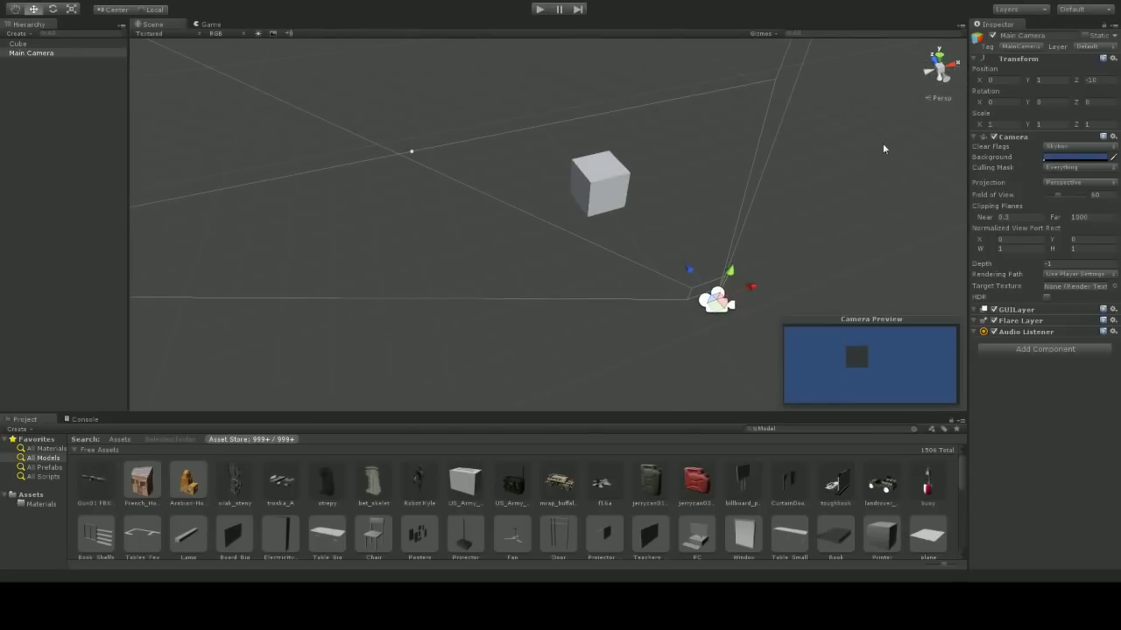
{"action": "left_click_drag", "start_coordinate": [882, 145], "coordinate": [627, 103], "text": "alt"}
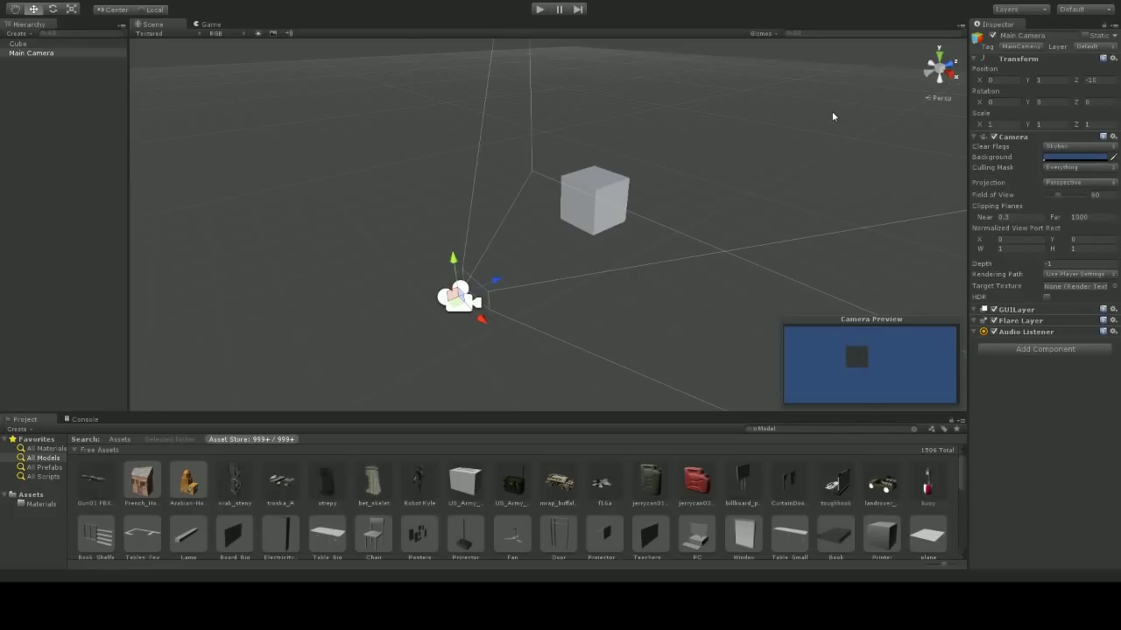
{"action": "left_click", "coordinate": [951, 79]}
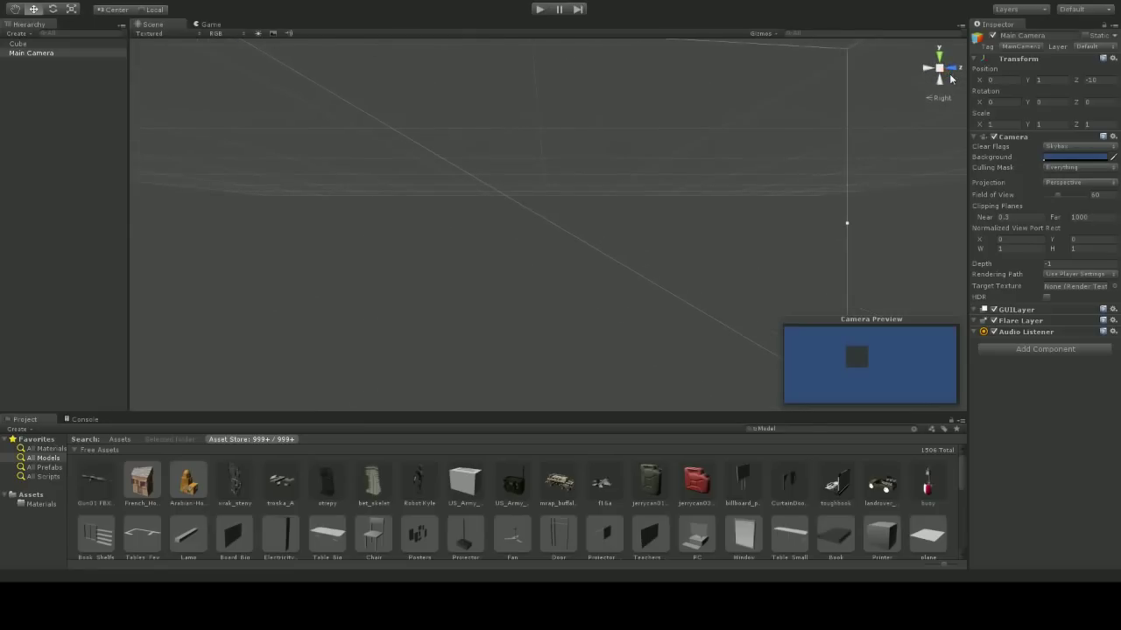
Clear the camera selection and step the scene through the Top, Left and Bottom views
{"action": "left_click", "coordinate": [869, 114]}
{"action": "left_click", "coordinate": [939, 58]}
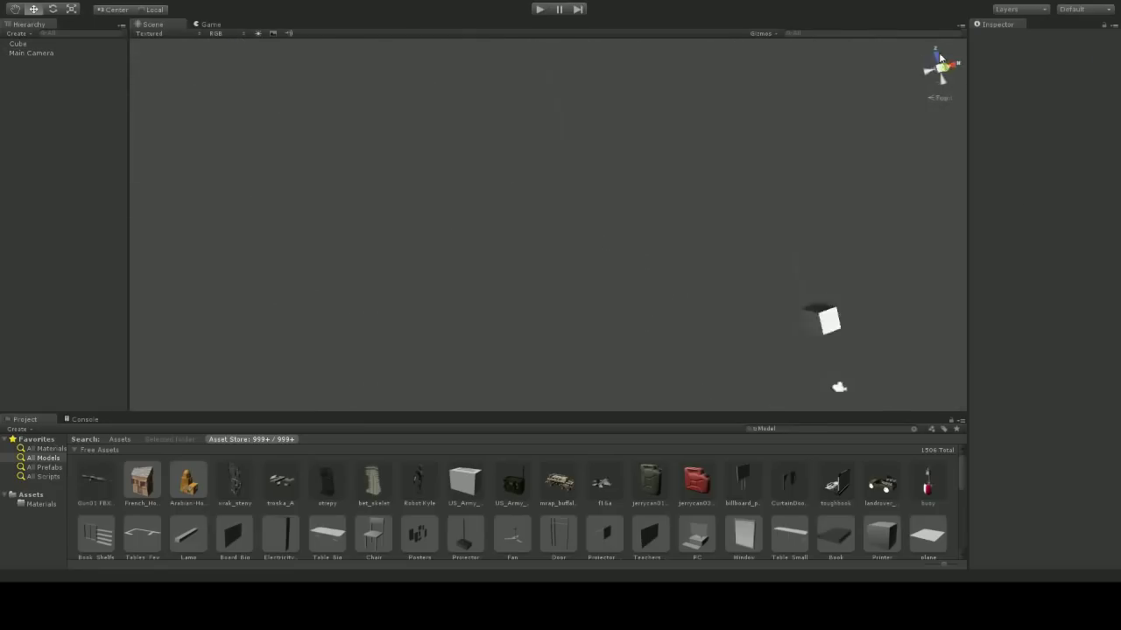
{"action": "left_click_drag", "start_coordinate": [820, 313], "coordinate": [738, 237]}
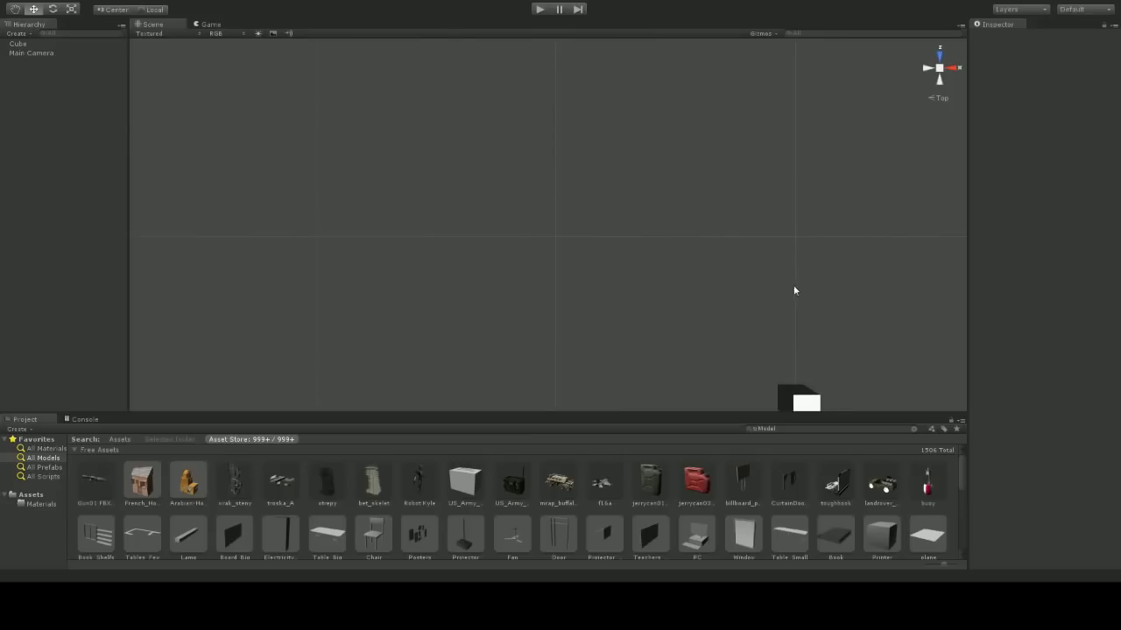
{"action": "left_click", "coordinate": [928, 69]}
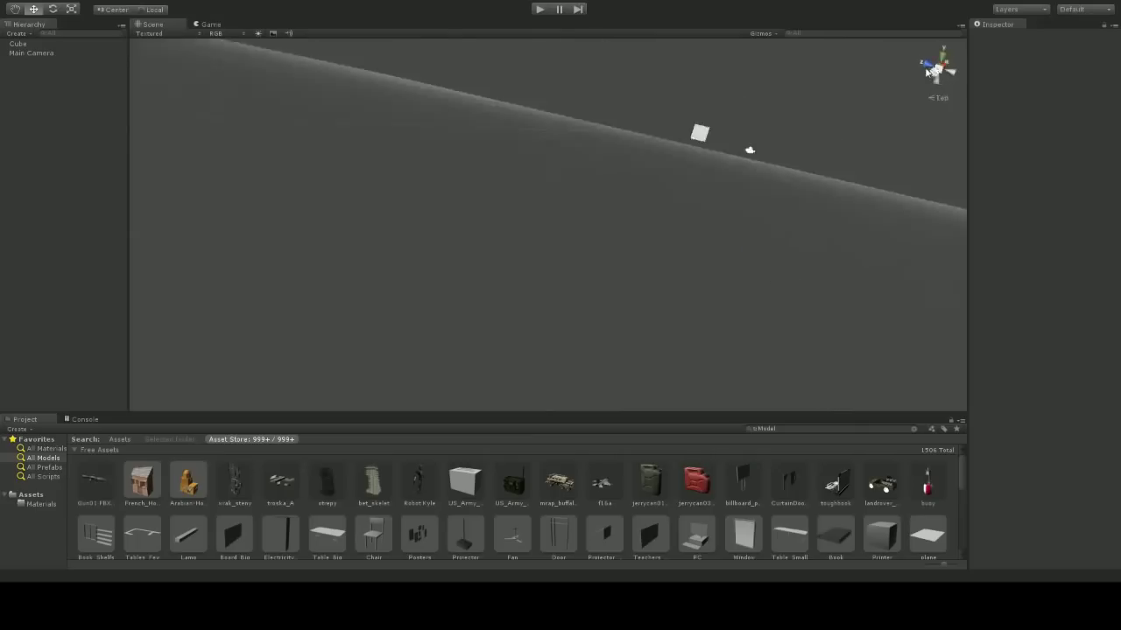
{"action": "left_click", "coordinate": [954, 70]}
{"action": "left_click", "coordinate": [940, 80]}
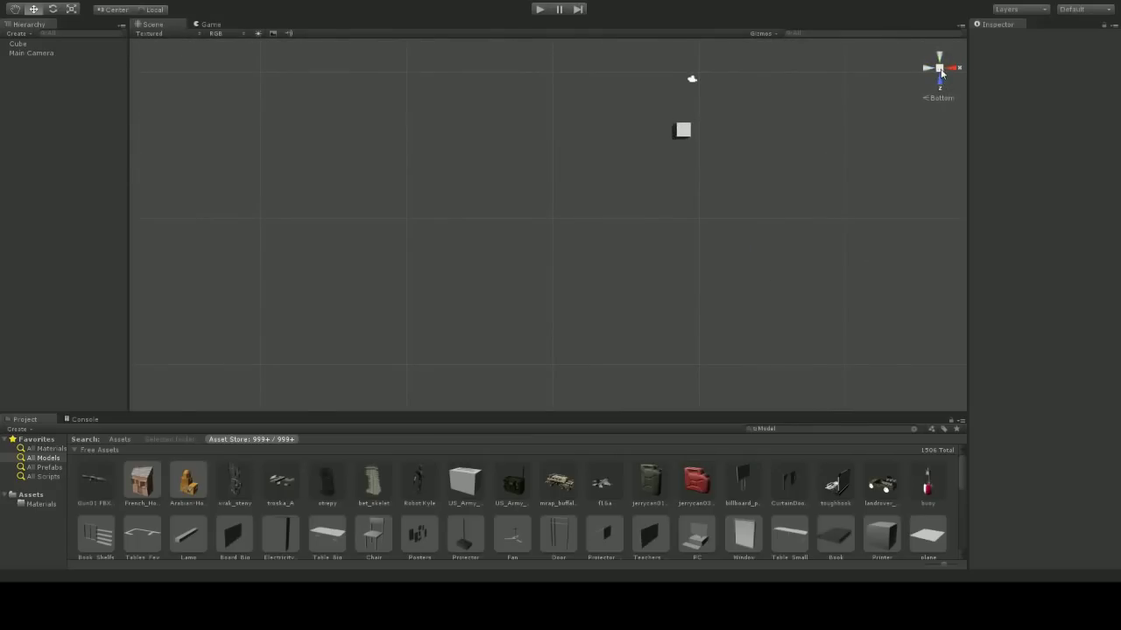
Toggle the scene's projection from the orientation gizmo and orbit to an angled perspective view of the cube and camera
{"action": "left_click", "coordinate": [940, 69]}
{"action": "left_click", "coordinate": [940, 70]}
{"action": "left_click_drag", "start_coordinate": [835, 125], "coordinate": [473, 525], "text": "alt"}
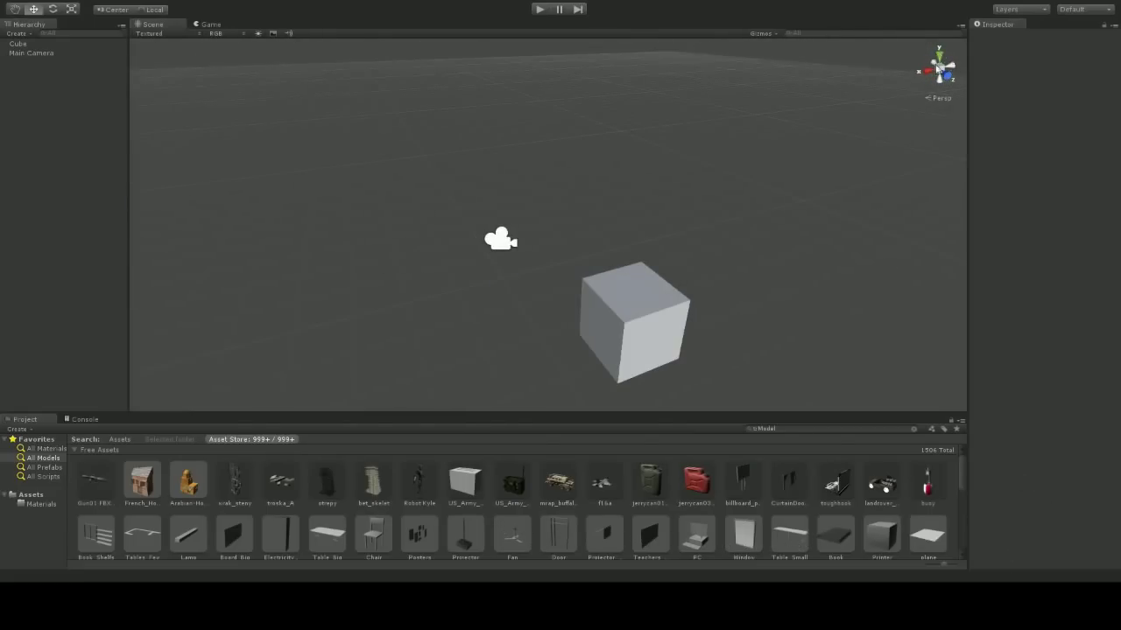
{"action": "left_click", "coordinate": [938, 69]}
{"action": "left_click", "coordinate": [939, 70]}
{"action": "left_click_drag", "start_coordinate": [793, 216], "coordinate": [832, 215], "text": "alt"}
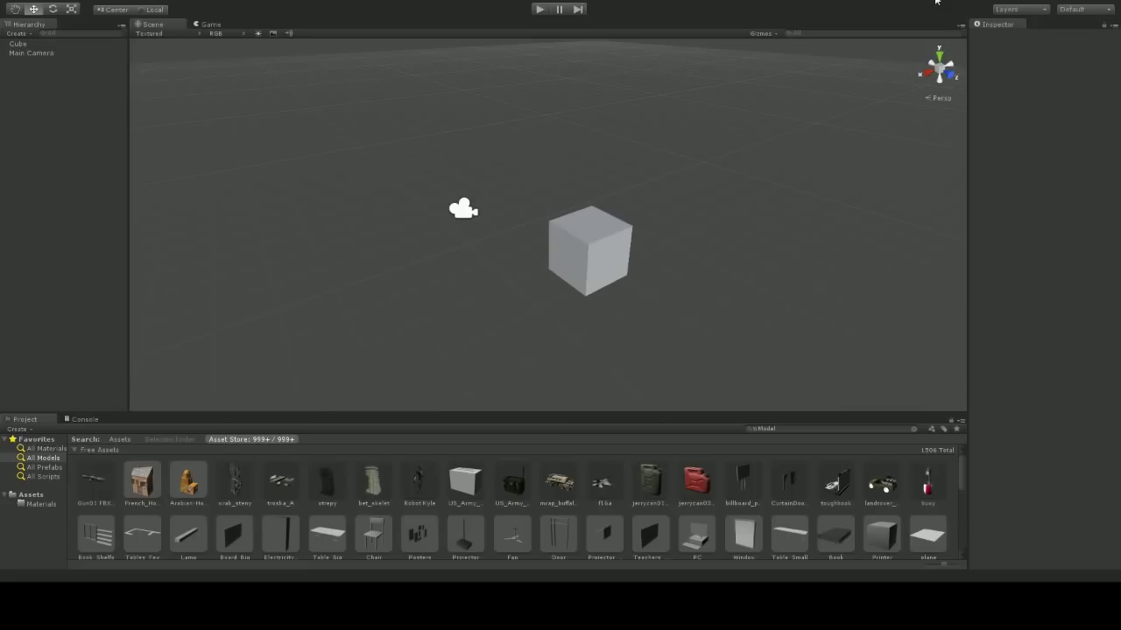
Switch the scene to isometric projection, examine the cube and camera, and return to perspective
{"action": "left_click", "coordinate": [939, 99]}
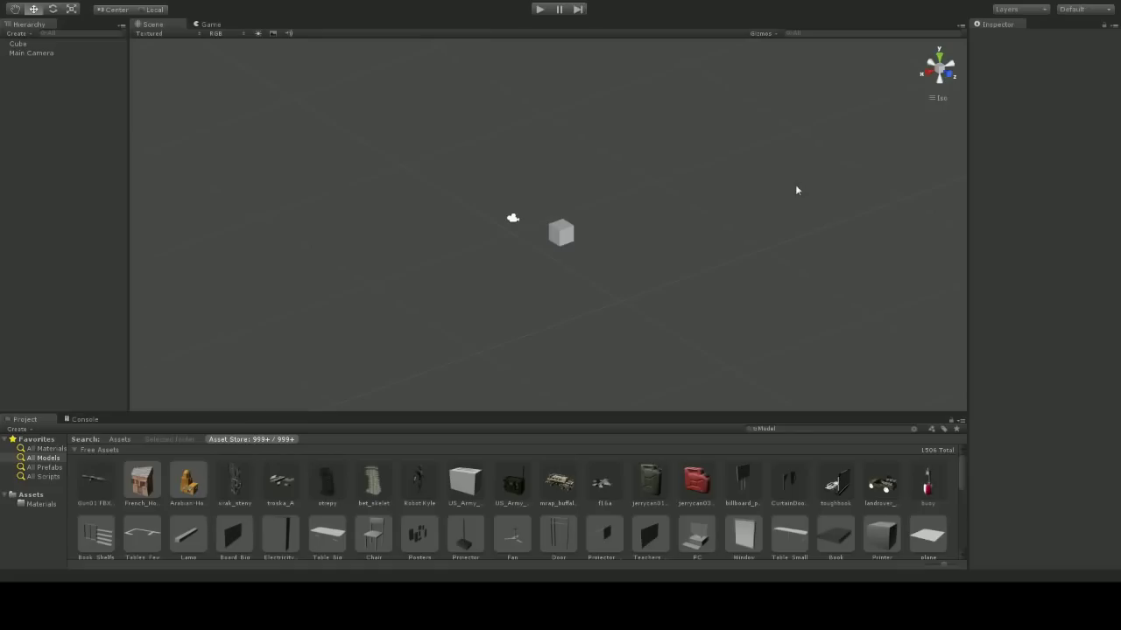
{"action": "mouse_move", "coordinate": [759, 190]}
{"action": "left_mouse_down", "text": "alt"}
{"action": "mouse_move", "coordinate": [750, 207]}
{"action": "mouse_move", "coordinate": [768, 179]}
{"action": "left_mouse_up", "text": "alt"}
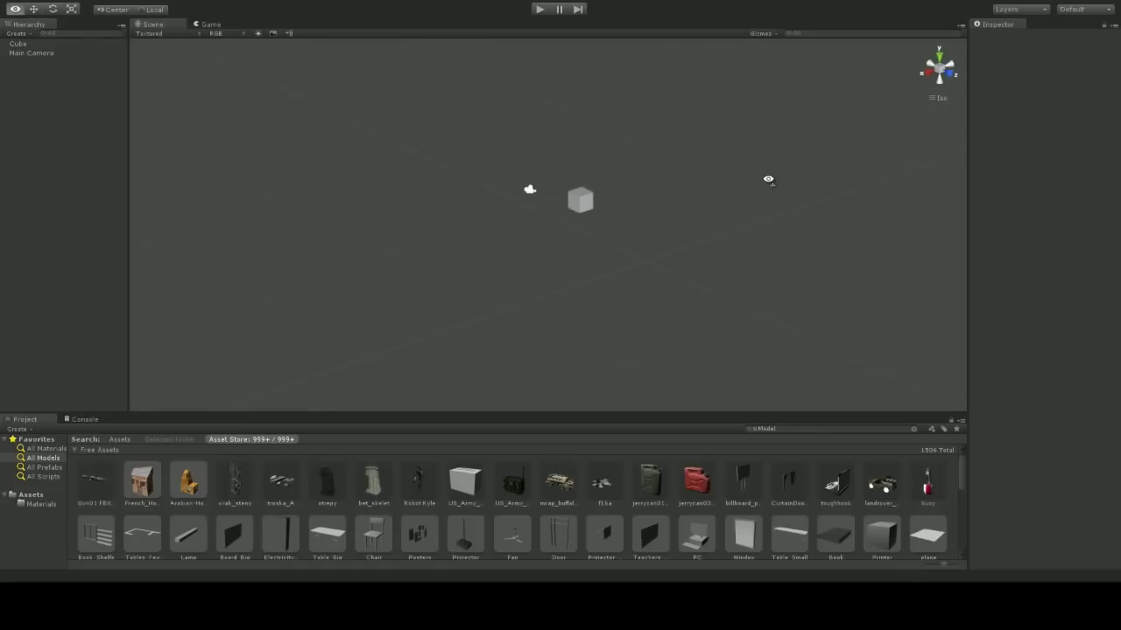
{"action": "key", "text": "f"}
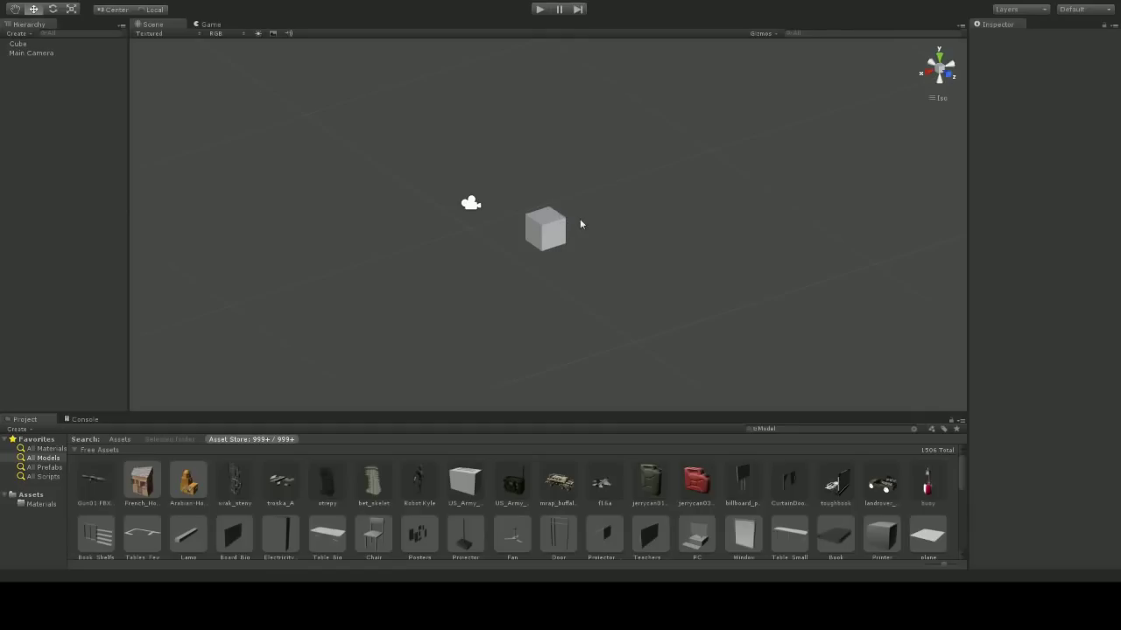
{"action": "left_click", "coordinate": [938, 98]}
{"action": "left_click_drag", "start_coordinate": [694, 204], "coordinate": [293, 153], "text": "alt"}
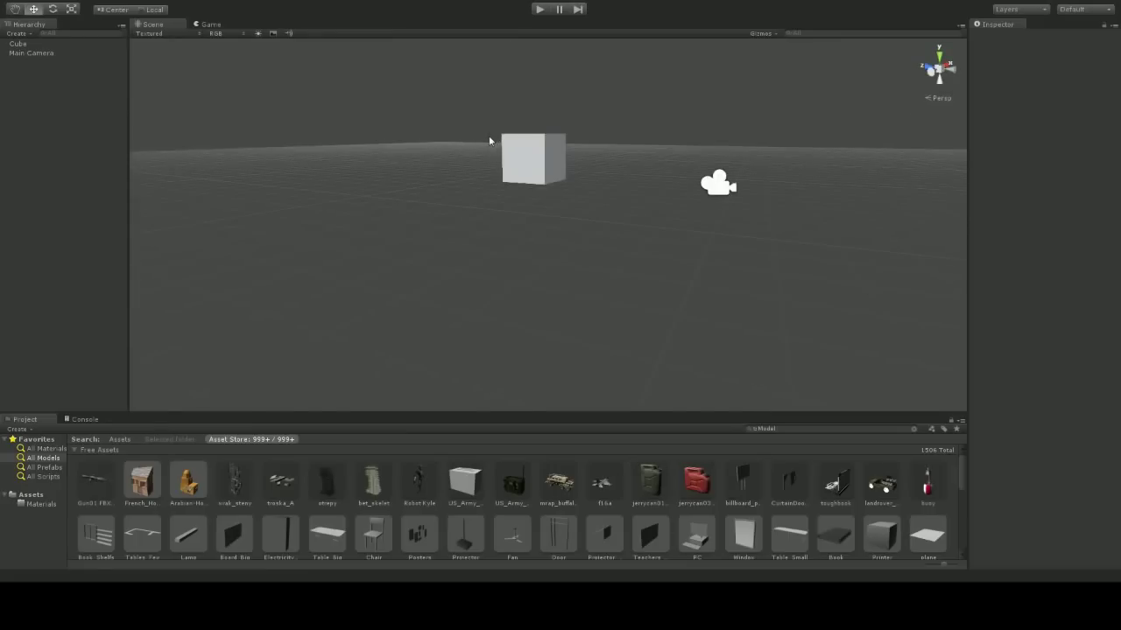
Examine the cube and camera in perspective at different distances and angles
{"action": "scroll", "coordinate": [540, 149], "scroll_direction": "up", "scroll_amount": 8}
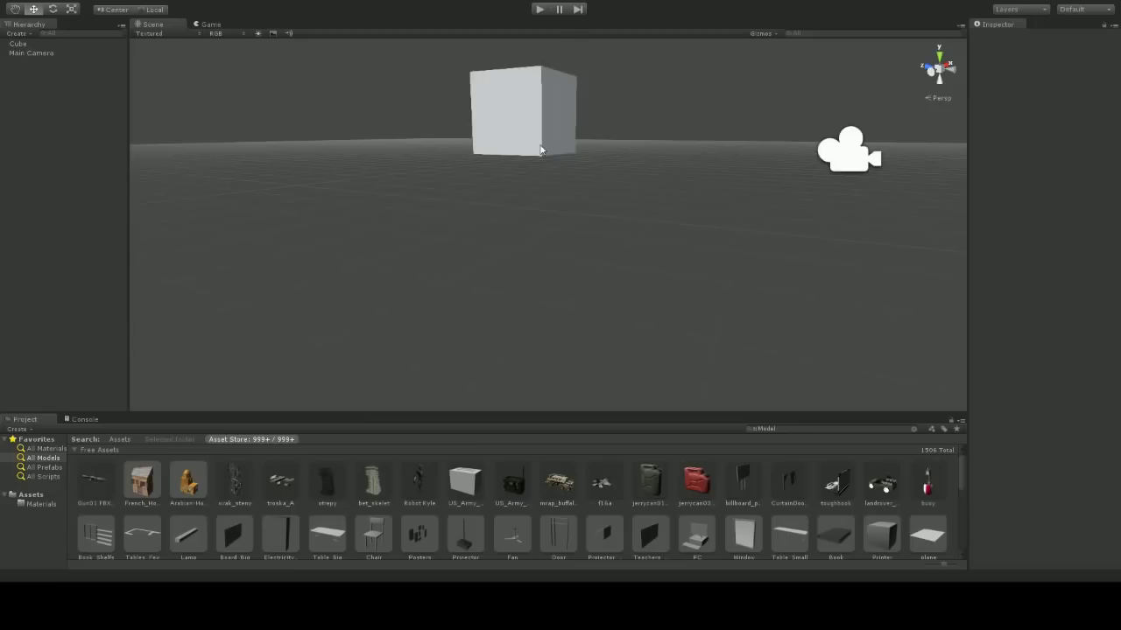
{"action": "scroll", "coordinate": [540, 149], "scroll_direction": "down", "scroll_amount": 8}
{"action": "scroll", "coordinate": [540, 149], "scroll_direction": "up", "scroll_amount": 5}
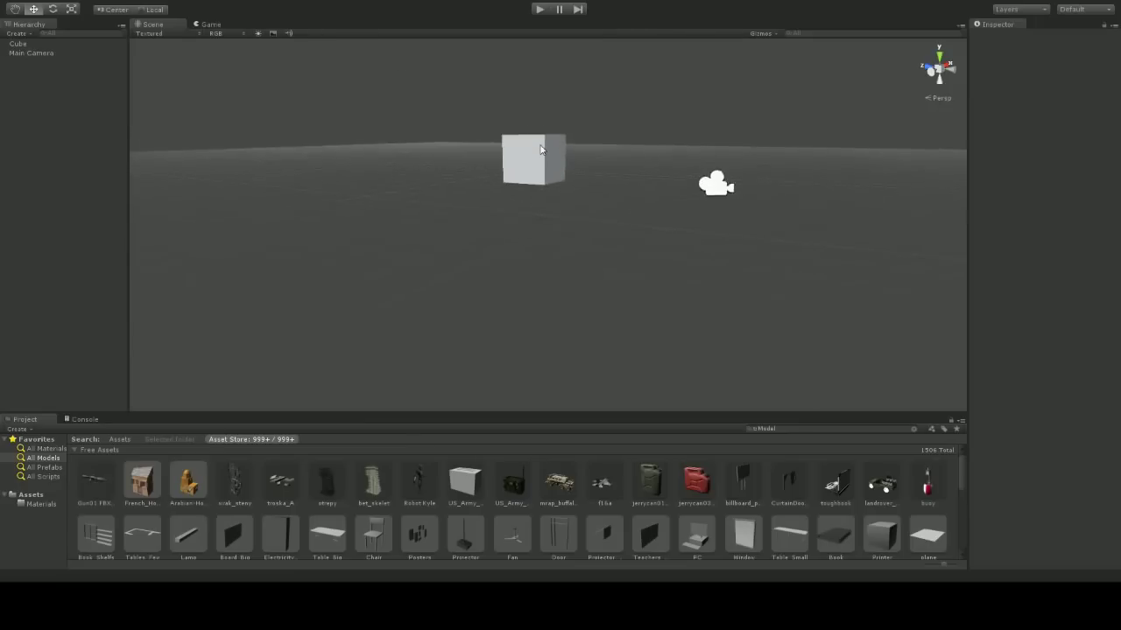
{"action": "scroll", "coordinate": [541, 149], "scroll_direction": "up", "scroll_amount": 3}
{"action": "scroll", "coordinate": [540, 144], "scroll_direction": "down", "scroll_amount": 5}
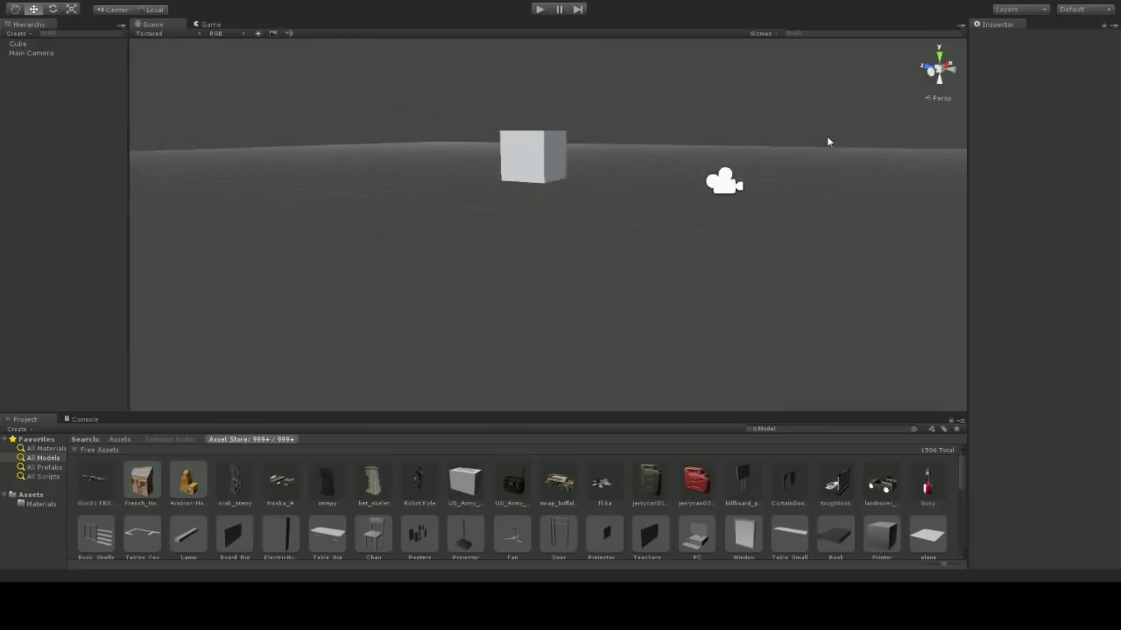
{"action": "scroll", "coordinate": [823, 135], "scroll_direction": "up", "scroll_amount": 2}
{"action": "left_click_drag", "start_coordinate": [818, 134], "coordinate": [681, 170], "text": "alt"}
{"action": "scroll", "coordinate": [681, 170], "scroll_direction": "up", "scroll_amount": 2}
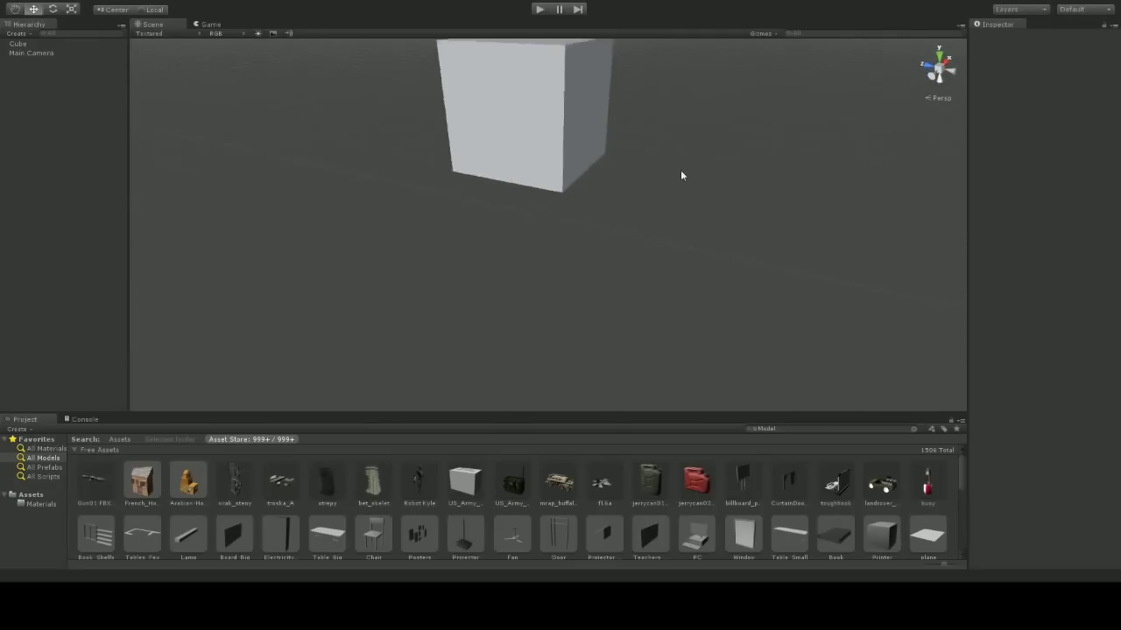
{"action": "scroll", "coordinate": [681, 170], "scroll_direction": "down", "scroll_amount": 4}
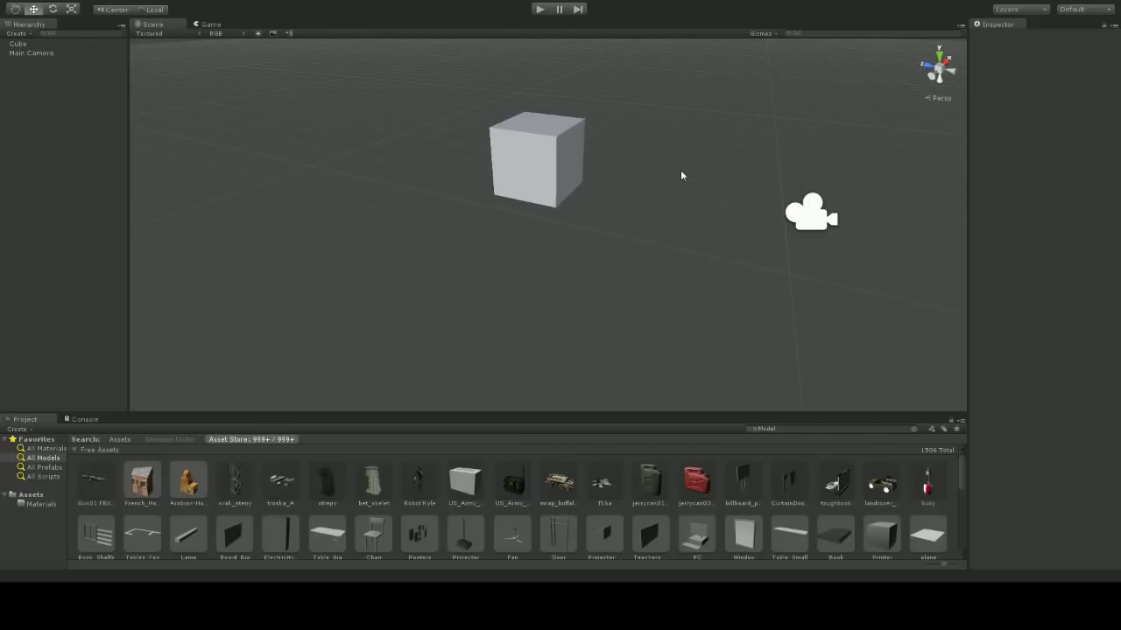
{"action": "left_click_drag", "start_coordinate": [680, 175], "coordinate": [558, 98], "text": "alt"}
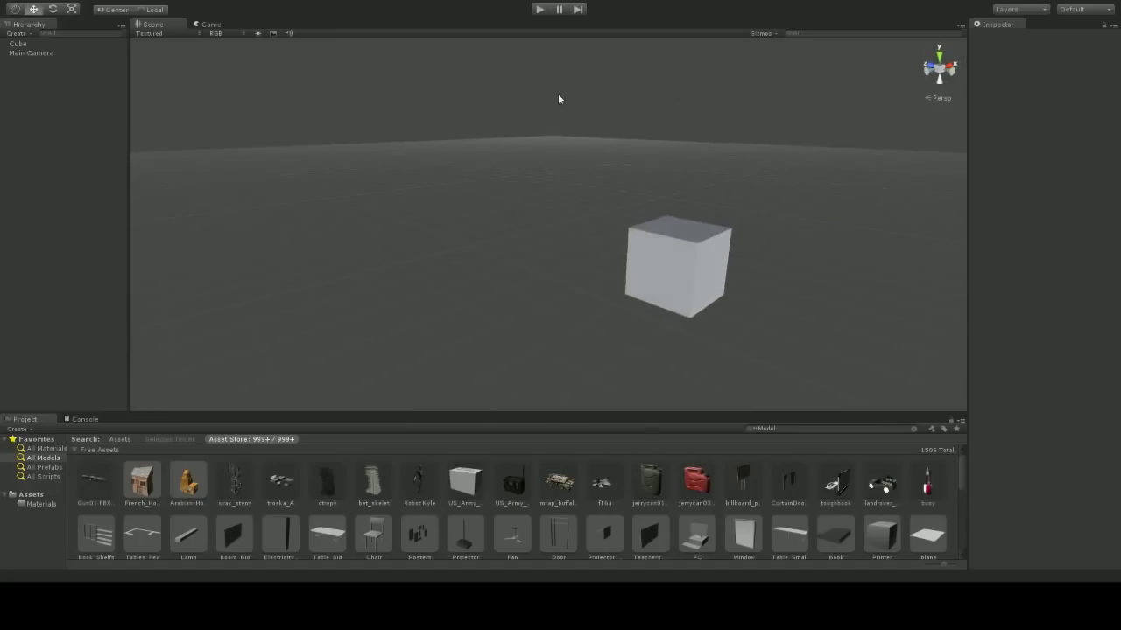
Show the Game view, widen it slightly at the Hierarchy's edge, and set its aspect ratio to 16:9
{"action": "left_click", "coordinate": [207, 26]}
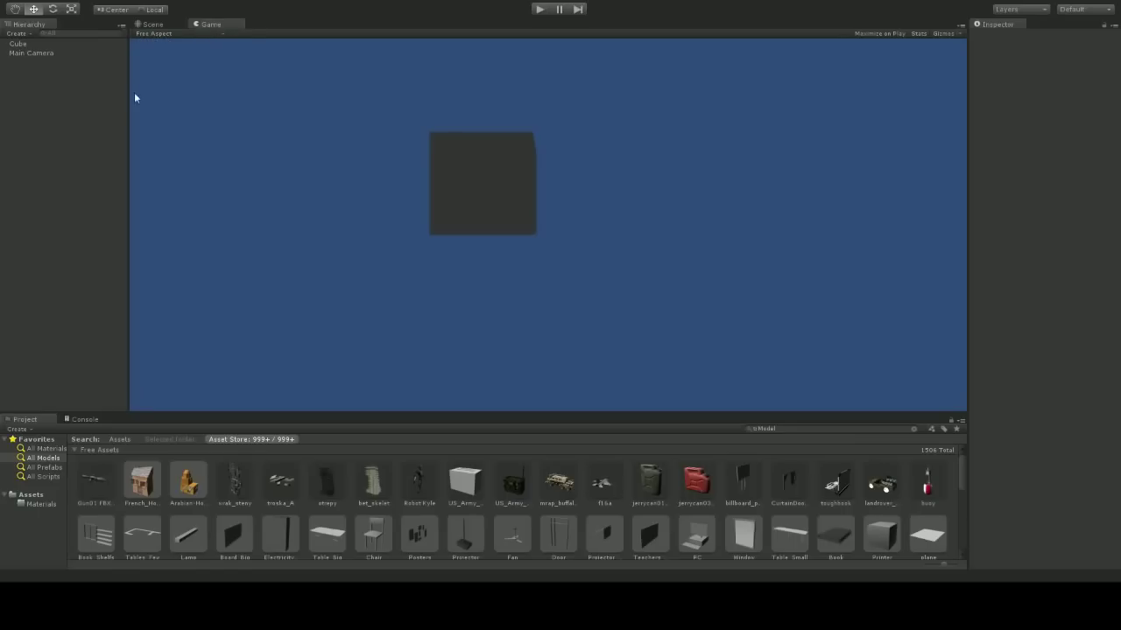
{"action": "mouse_move", "coordinate": [129, 93]}
{"action": "left_mouse_down"}
{"action": "mouse_move", "coordinate": [370, 93]}
{"action": "mouse_move", "coordinate": [118, 92]}
{"action": "left_mouse_up"}
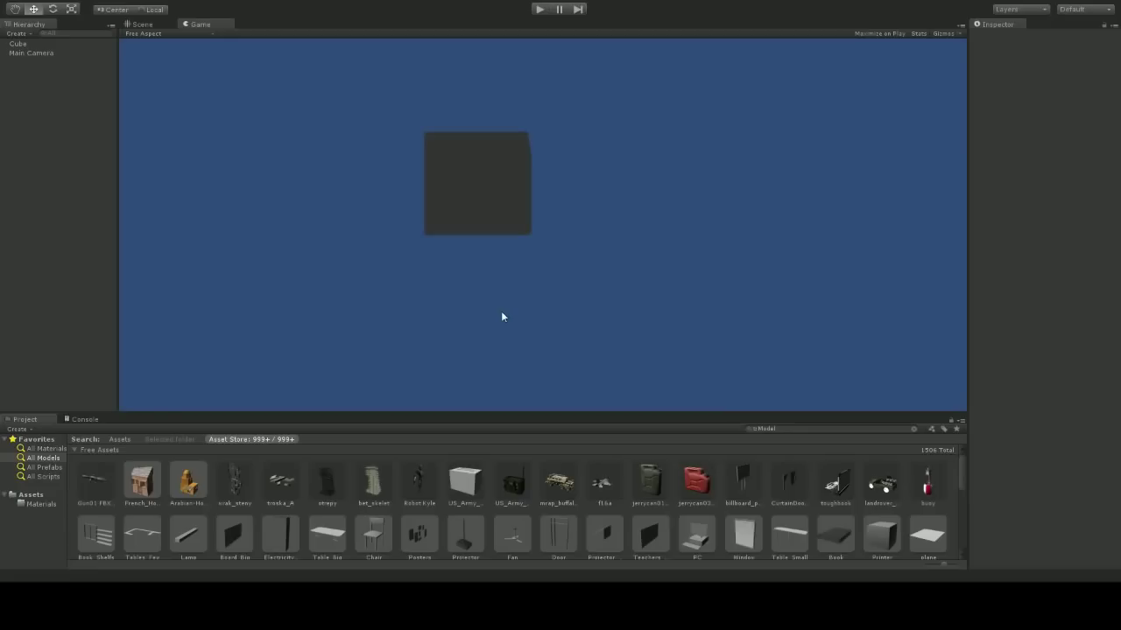
{"action": "left_click", "coordinate": [213, 35]}
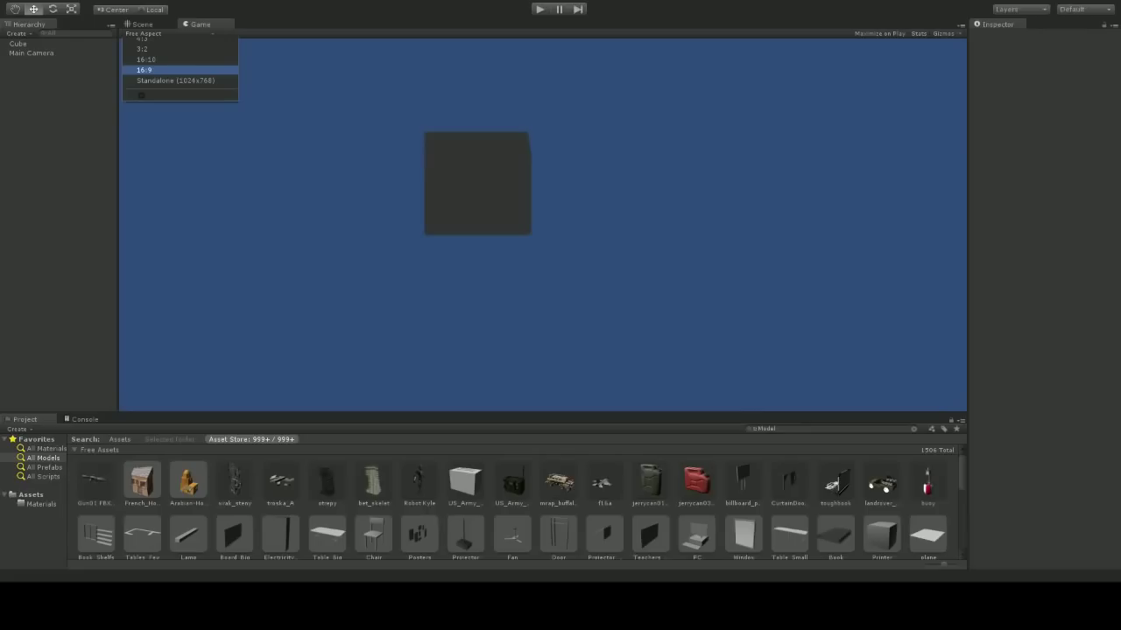
{"action": "left_click", "coordinate": [161, 70]}
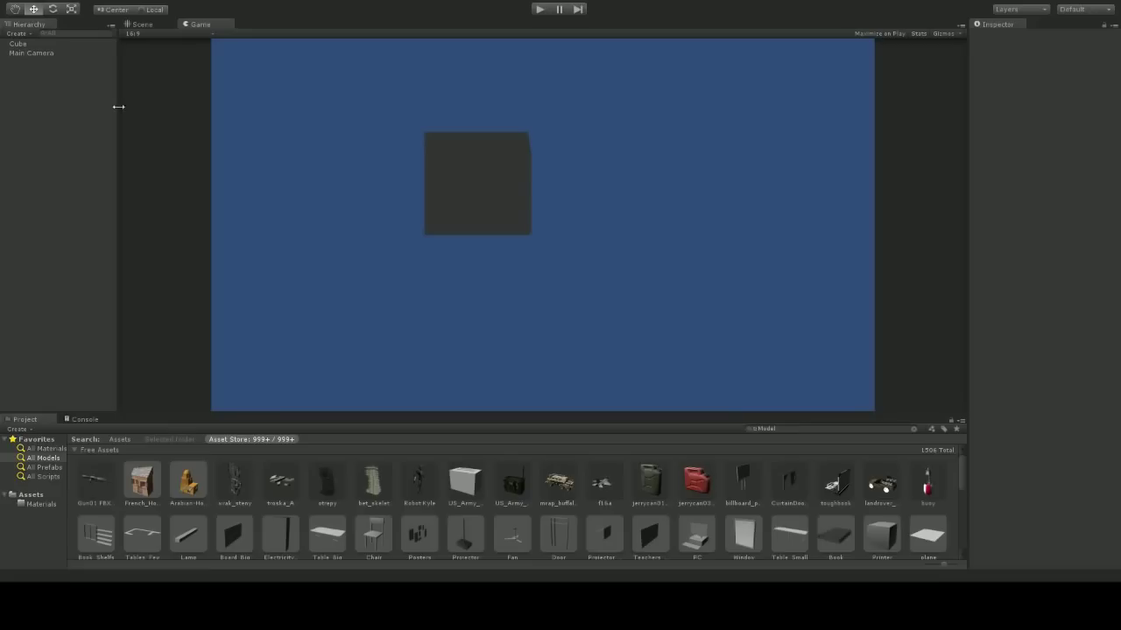
{"action": "left_click_drag", "start_coordinate": [118, 108], "coordinate": [95, 125]}
Show and hide the Game view's rendering statistics, and look through its gizmo component list
{"action": "left_click", "coordinate": [917, 33]}
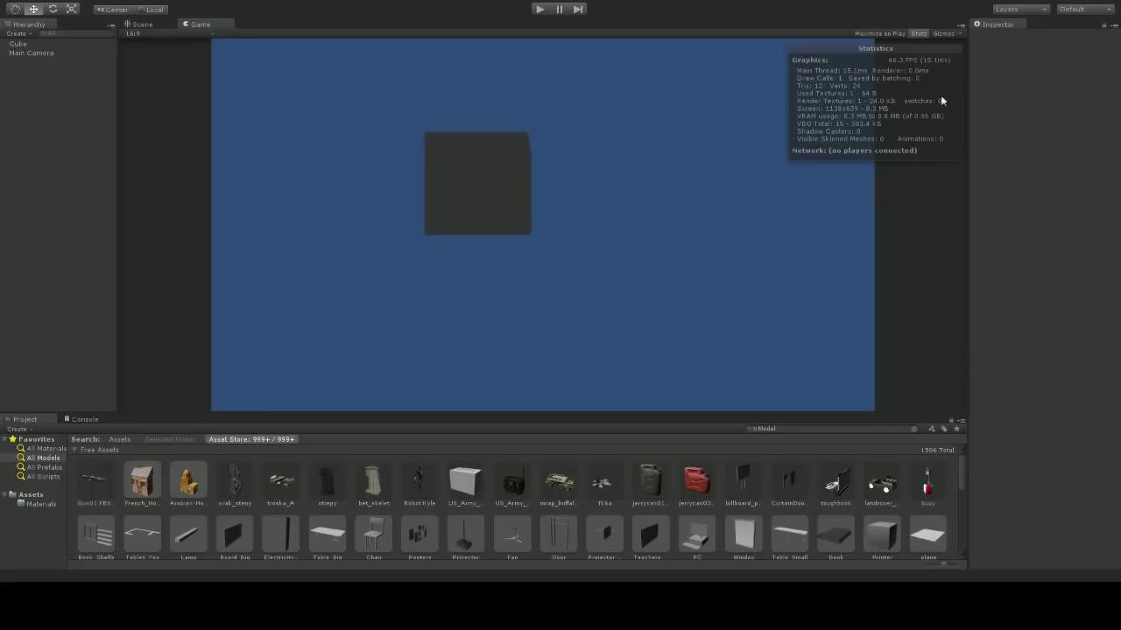
{"action": "left_click", "coordinate": [918, 33]}
{"action": "left_click", "coordinate": [946, 33]}
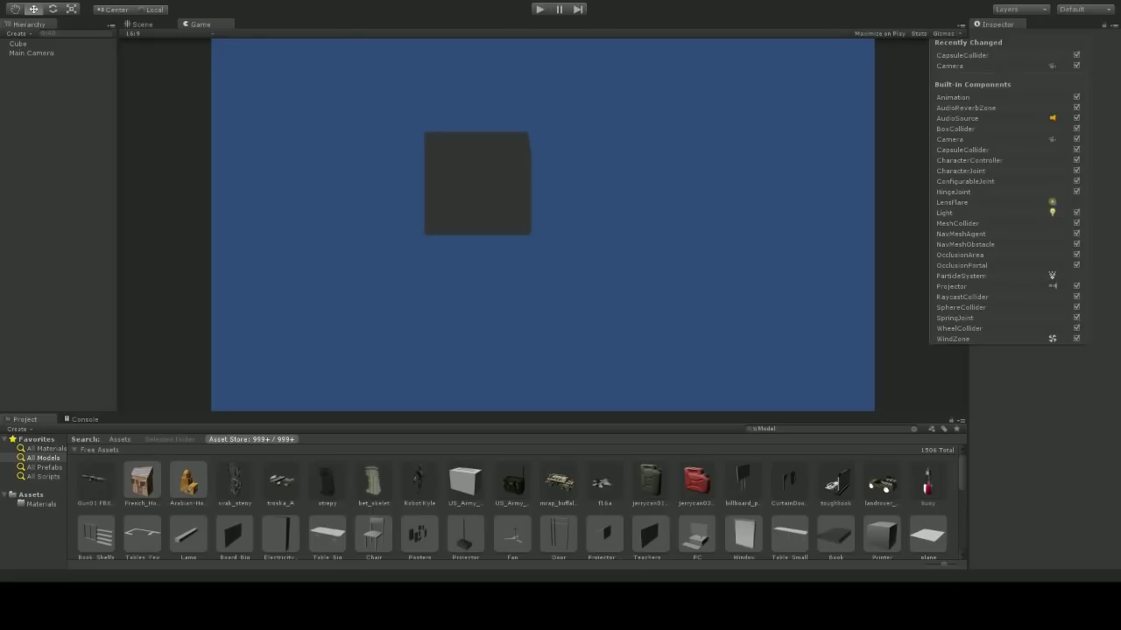
{"action": "left_click", "coordinate": [894, 114]}
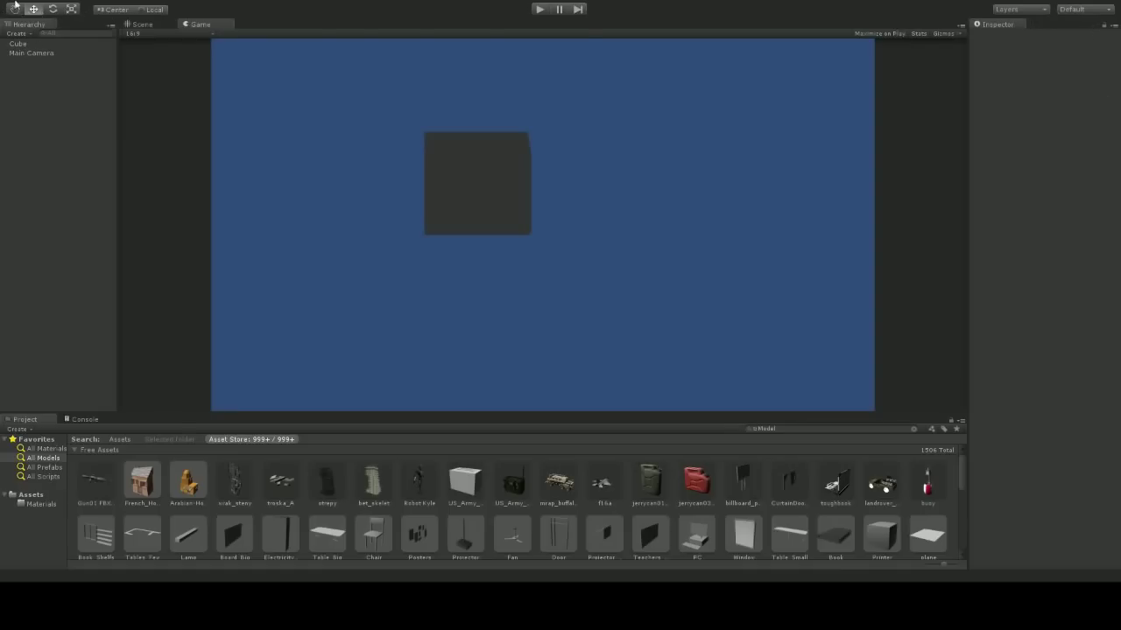
{"action": "left_click", "coordinate": [116, 1]}
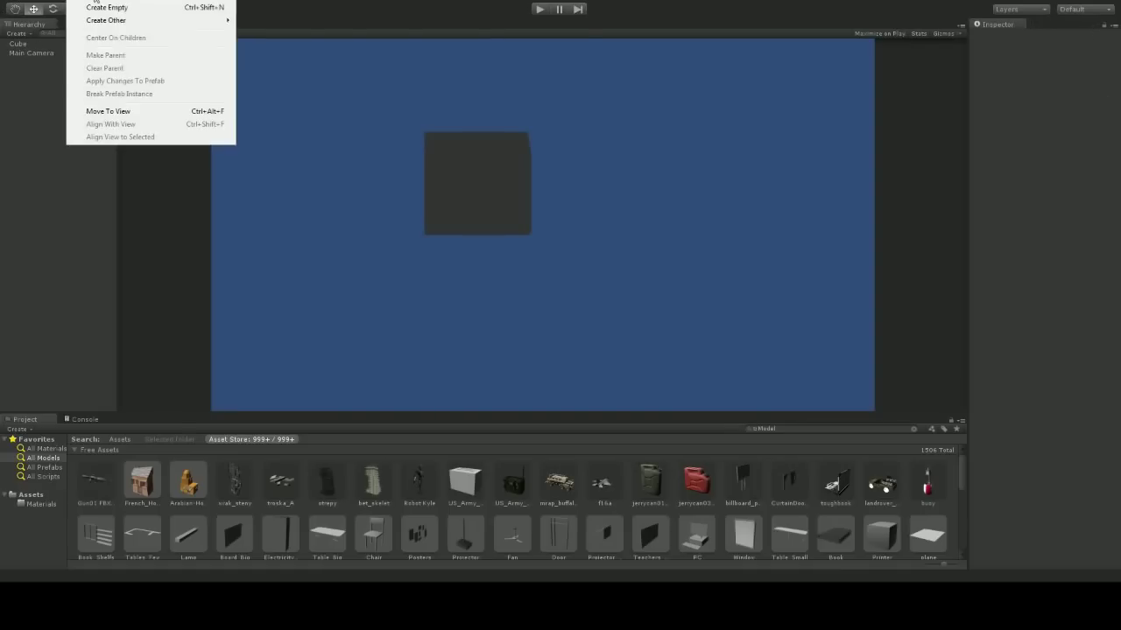
{"action": "left_click", "coordinate": [92, 1]}
{"action": "left_click", "coordinate": [78, 1]}
{"action": "left_click", "coordinate": [251, 1]}
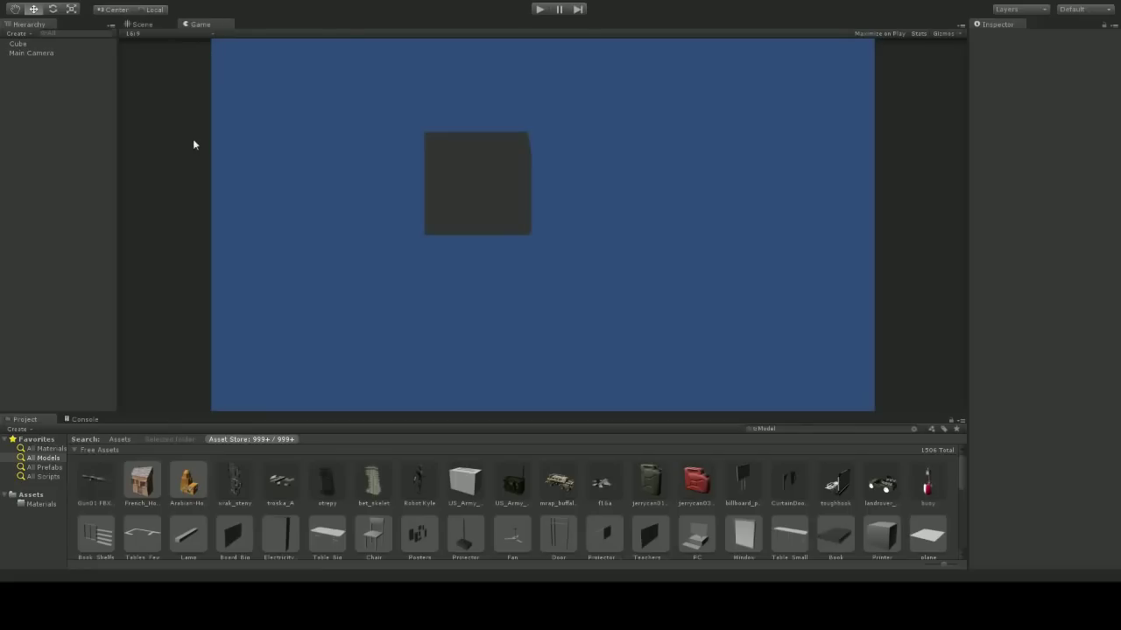
Return to the Scene view, select the cube, and pan with the Hand tool until the camera is also in view
{"action": "left_click", "coordinate": [142, 25]}
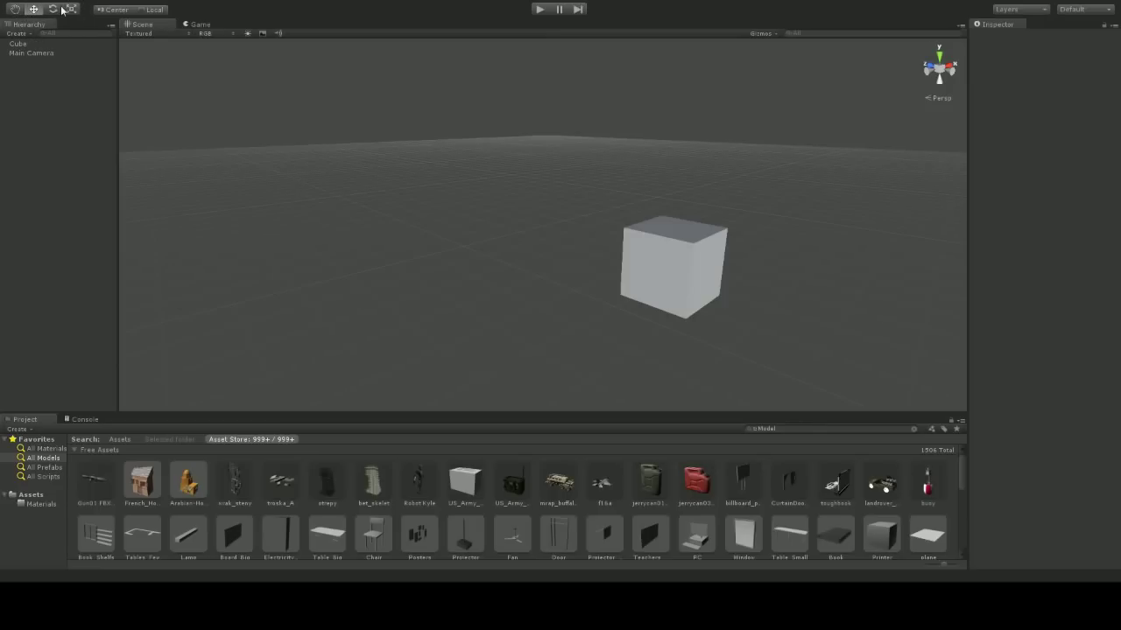
{"action": "left_click", "coordinate": [18, 43]}
{"action": "left_click", "coordinate": [16, 9]}
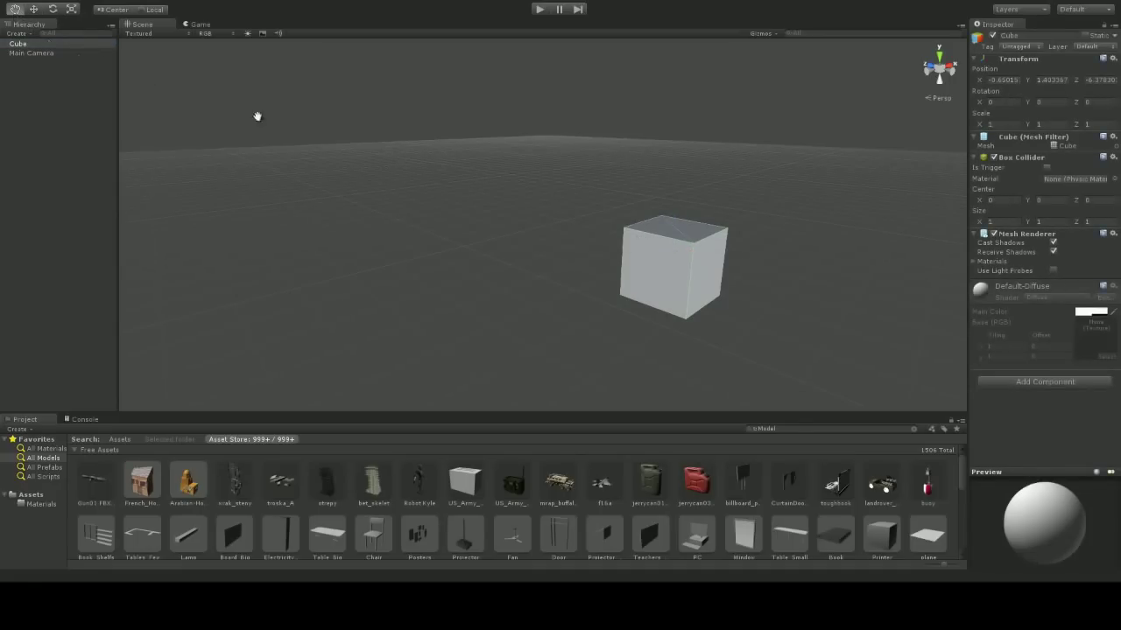
{"action": "left_click_drag", "start_coordinate": [675, 250], "coordinate": [591, 207], "text": "alt"}
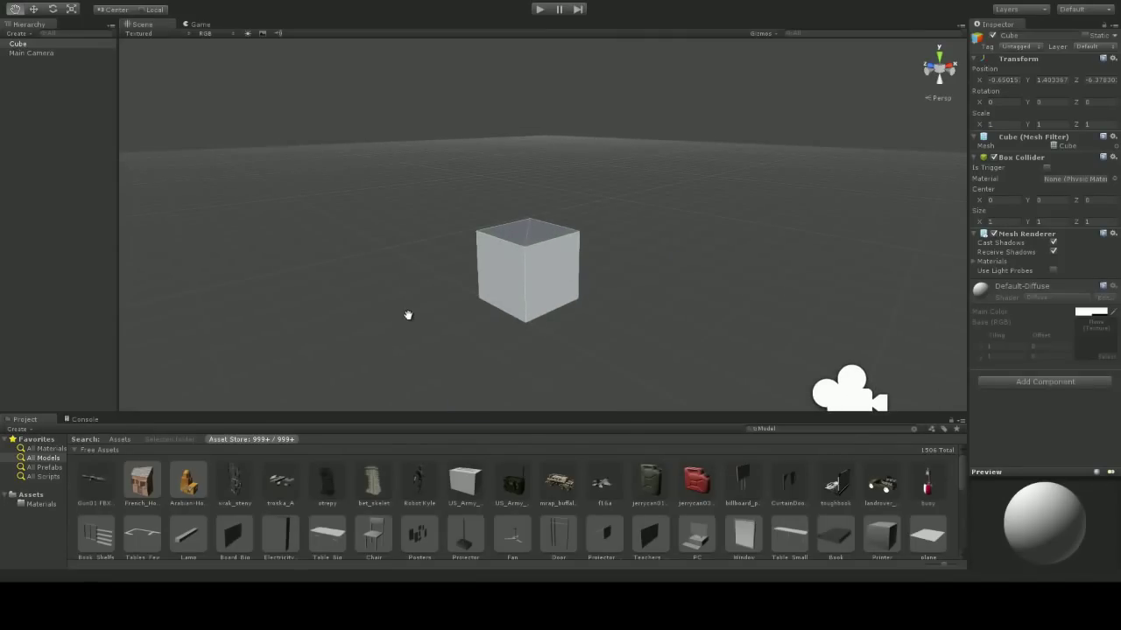
Alternate between the Move and Hand tools on the selected cube, pan the scene, and finish with the Move tool active
{"action": "left_click", "coordinate": [33, 9]}
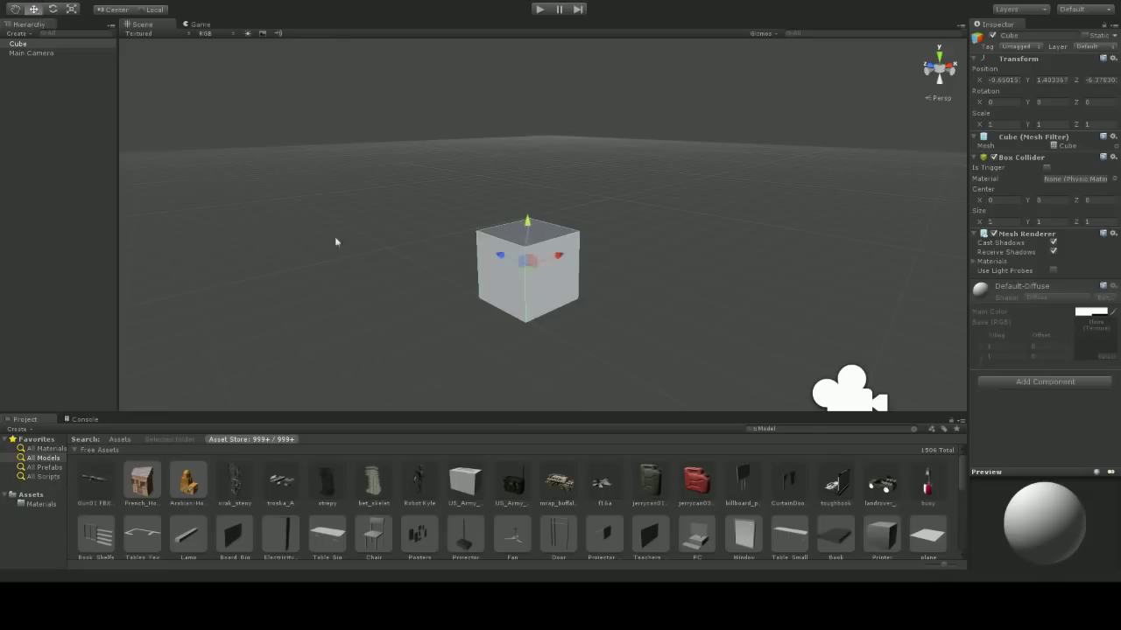
{"action": "key", "text": "q"}
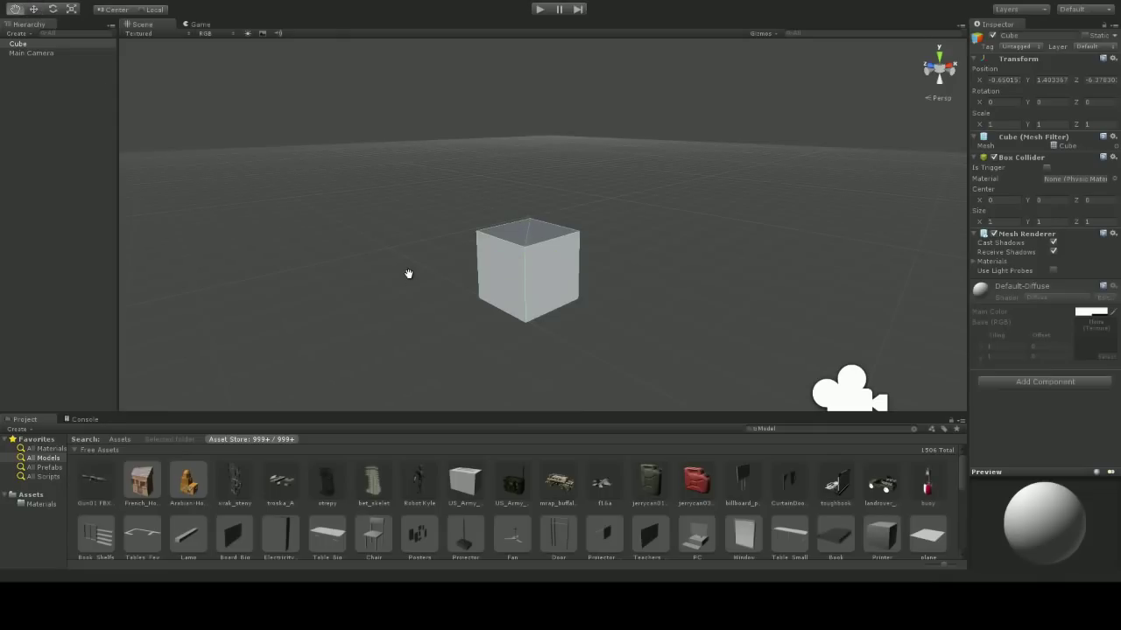
{"action": "left_click", "coordinate": [33, 9]}
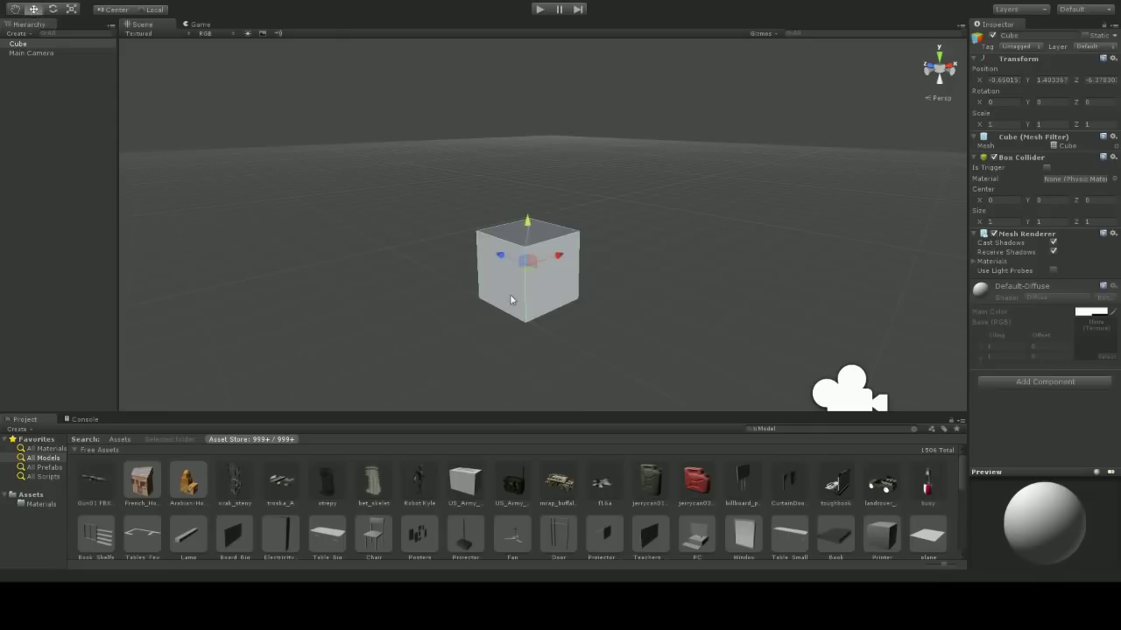
{"action": "key", "text": "q"}
{"action": "left_click_drag", "start_coordinate": [515, 265], "coordinate": [461, 275]}
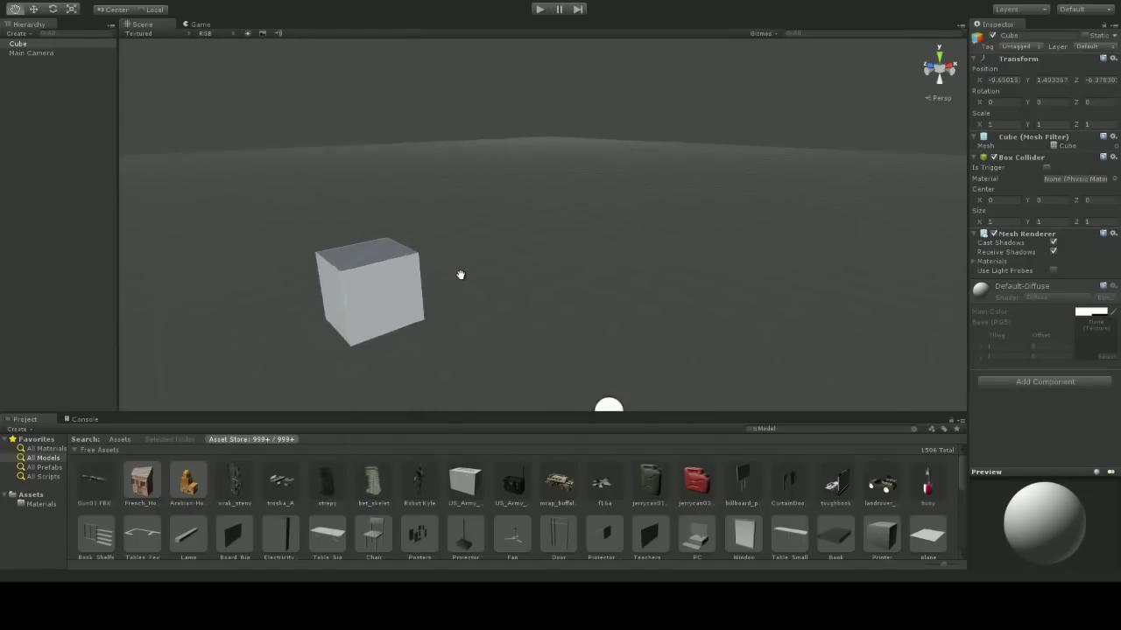
{"action": "left_click", "coordinate": [33, 10]}
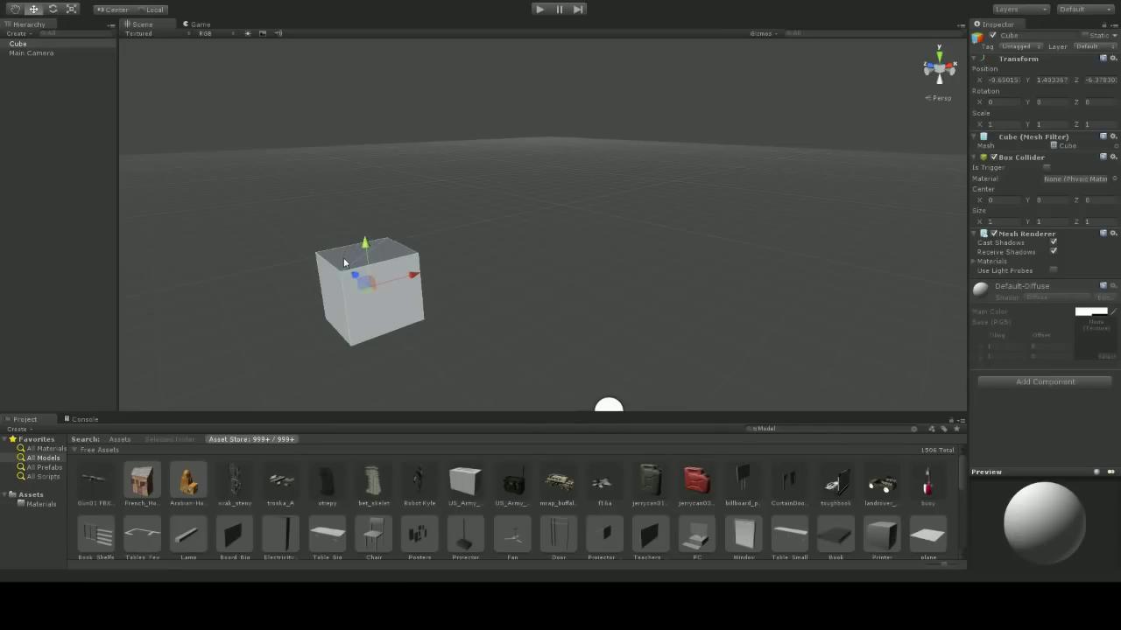
Select the main camera directly in the scene, and select the cube again with the Move tool active
{"action": "left_click_drag", "start_coordinate": [439, 330], "coordinate": [560, 337], "text": "alt"}
{"action": "left_click", "coordinate": [609, 333]}
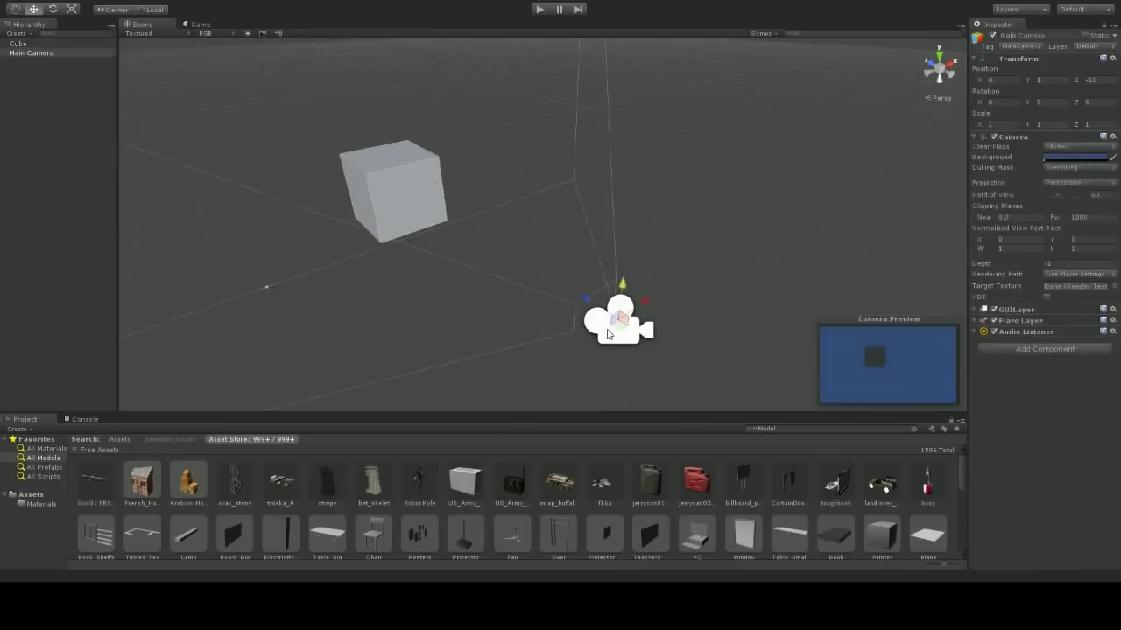
{"action": "left_click", "coordinate": [398, 194]}
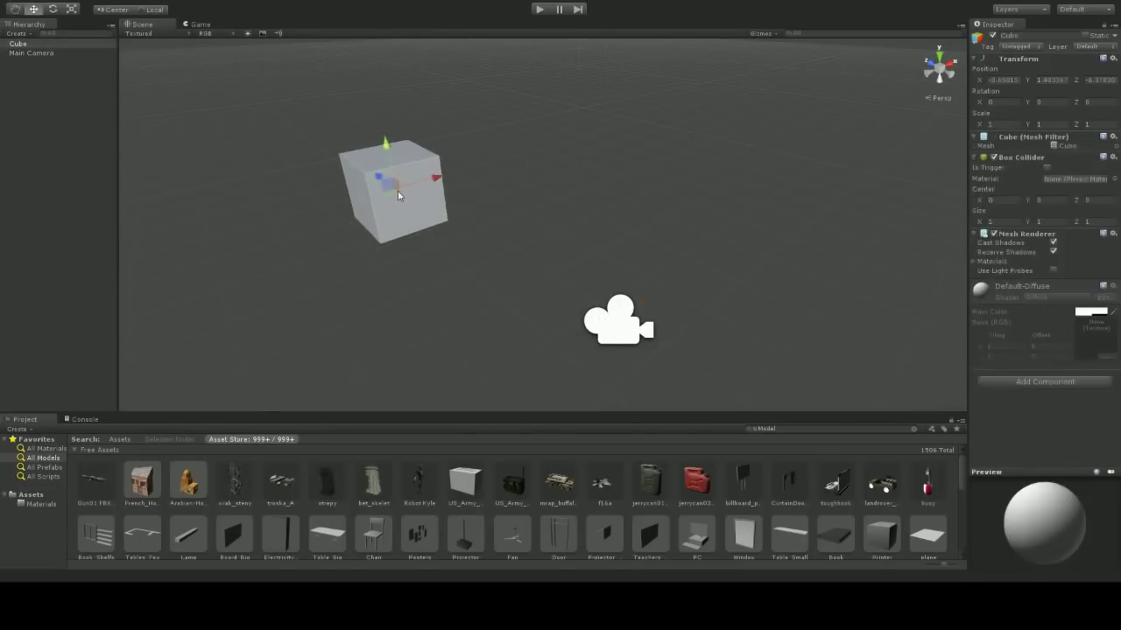
Move the cube along its X axis to about -0.18 with the Move tool
{"action": "left_click", "coordinate": [16, 10]}
{"action": "key", "text": "w"}
{"action": "left_click_drag", "start_coordinate": [435, 179], "coordinate": [465, 172]}
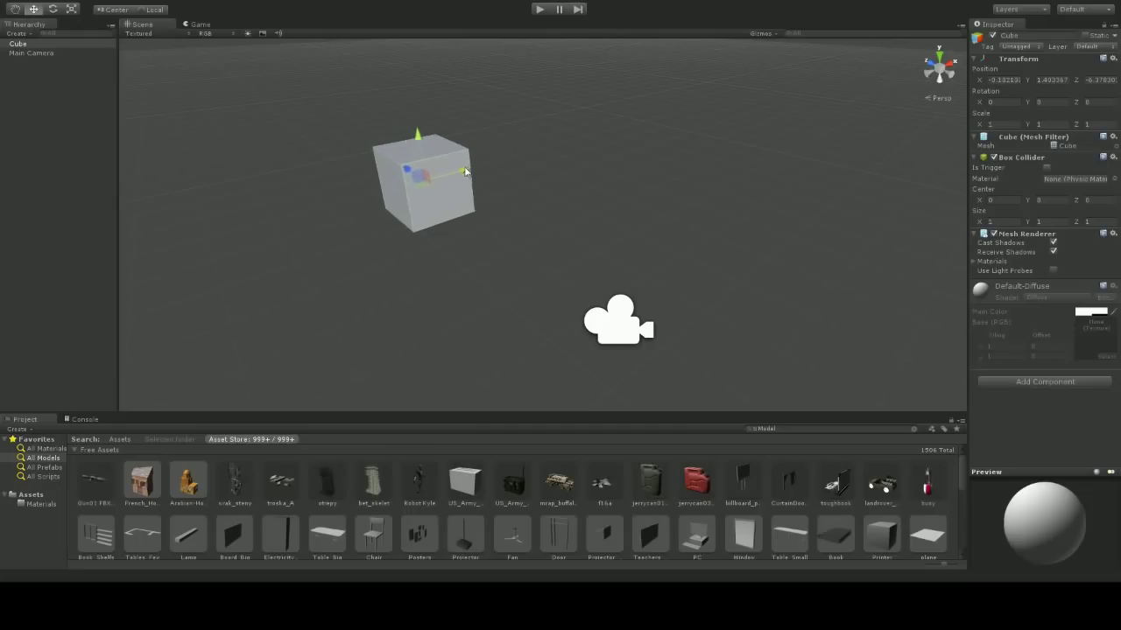
Rotate the cube freehand with the Rotate tool to about -9.9 on X, -5.9 on Y and 0.4 on Z
{"action": "left_click", "coordinate": [53, 10]}
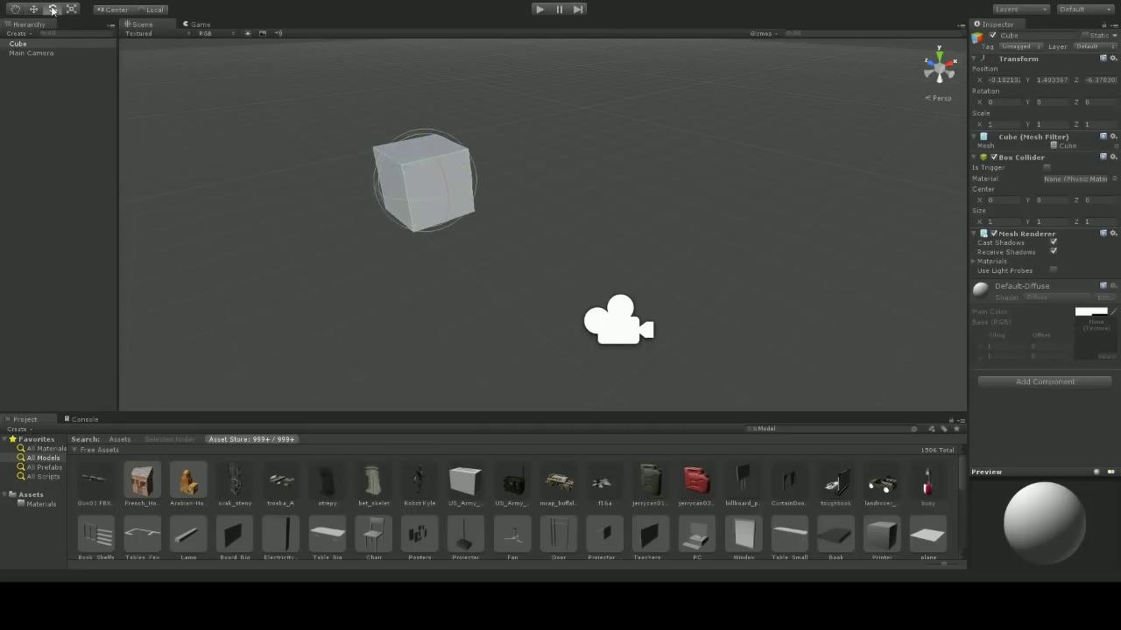
{"action": "key", "text": "w"}
{"action": "key", "text": "e"}
{"action": "left_click_drag", "start_coordinate": [435, 213], "coordinate": [452, 183]}
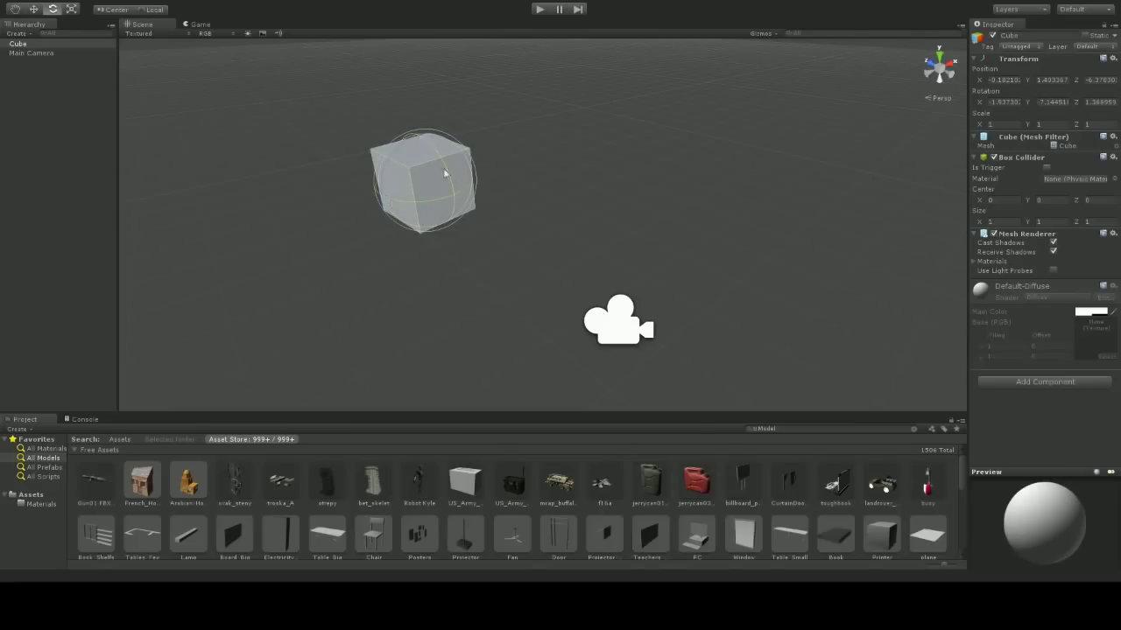
{"action": "left_click_drag", "start_coordinate": [439, 154], "coordinate": [448, 182]}
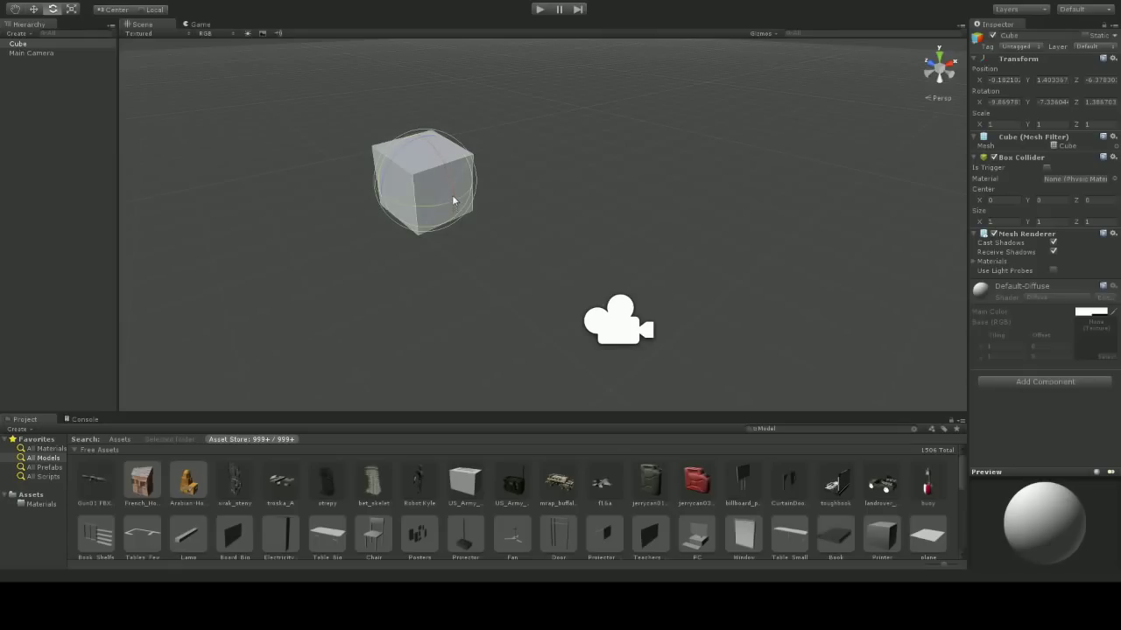
{"action": "mouse_move", "coordinate": [436, 151]}
{"action": "left_mouse_down"}
{"action": "mouse_move", "coordinate": [435, 170]}
{"action": "mouse_move", "coordinate": [438, 151]}
{"action": "left_mouse_up"}
{"action": "left_click_drag", "start_coordinate": [439, 204], "coordinate": [413, 192]}
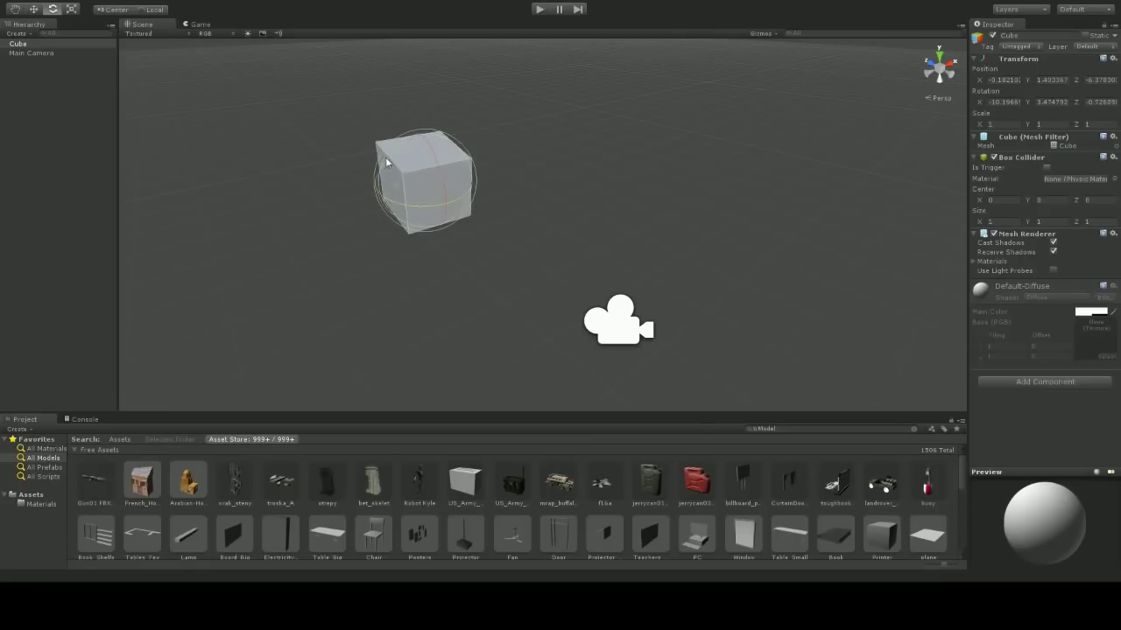
{"action": "mouse_move", "coordinate": [385, 156]}
{"action": "left_mouse_down"}
{"action": "mouse_move", "coordinate": [441, 138]}
{"action": "mouse_move", "coordinate": [361, 169]}
{"action": "mouse_move", "coordinate": [376, 162]}
{"action": "left_mouse_up"}
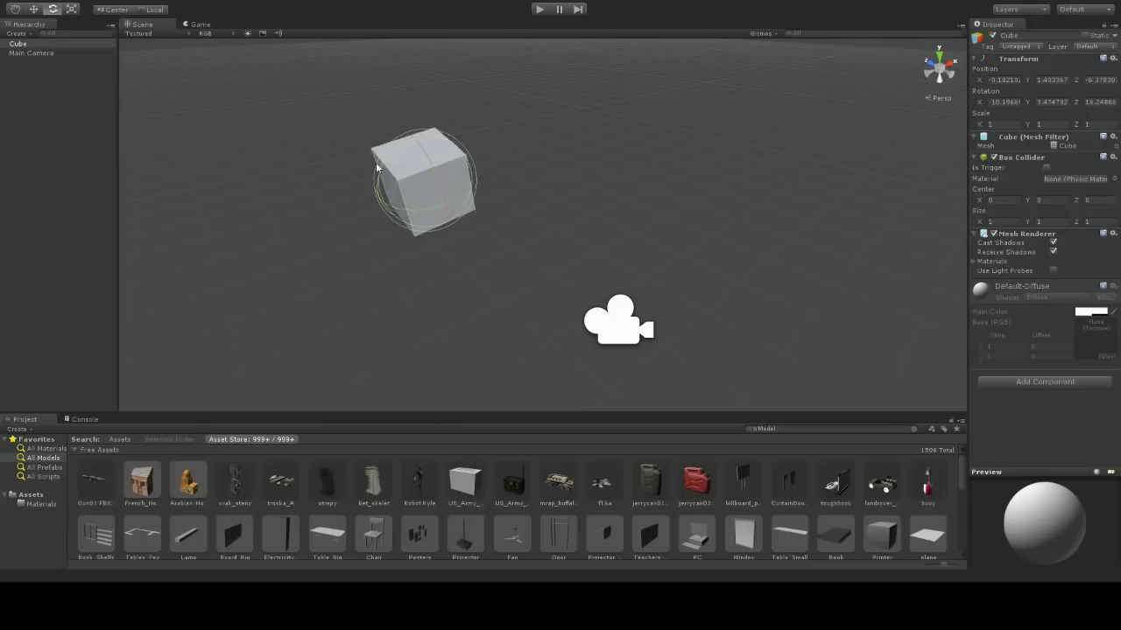
{"action": "left_click_drag", "start_coordinate": [376, 162], "coordinate": [432, 137]}
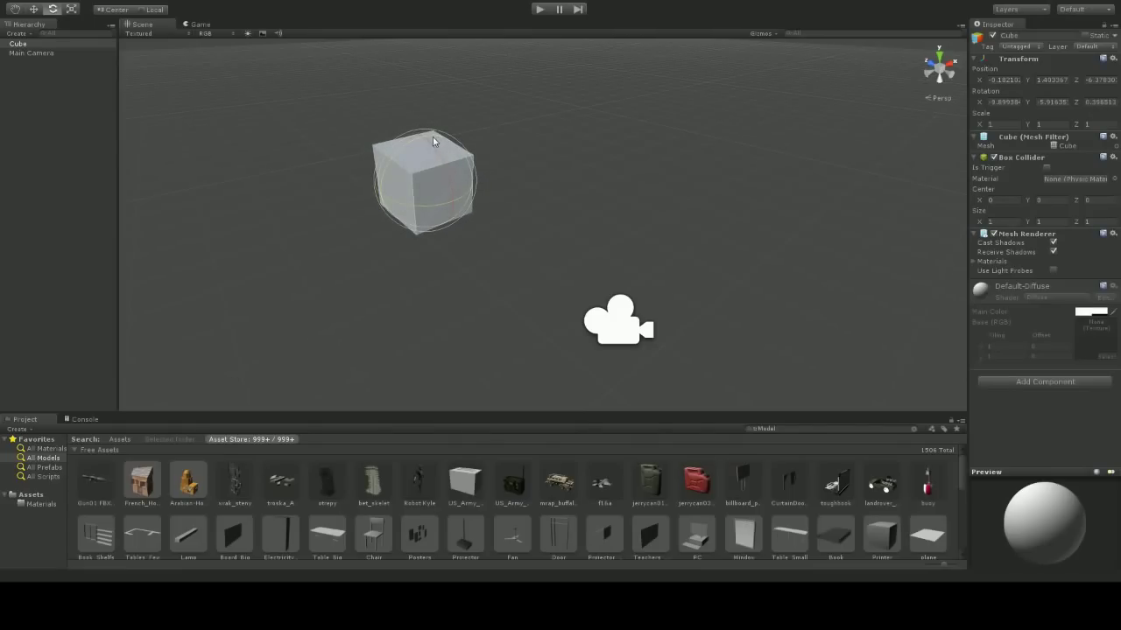
Scale the cube to about 7.1 on X, 2.25 on Y and 3.01 on Z, and check it in the Game view
{"action": "left_click", "coordinate": [71, 10]}
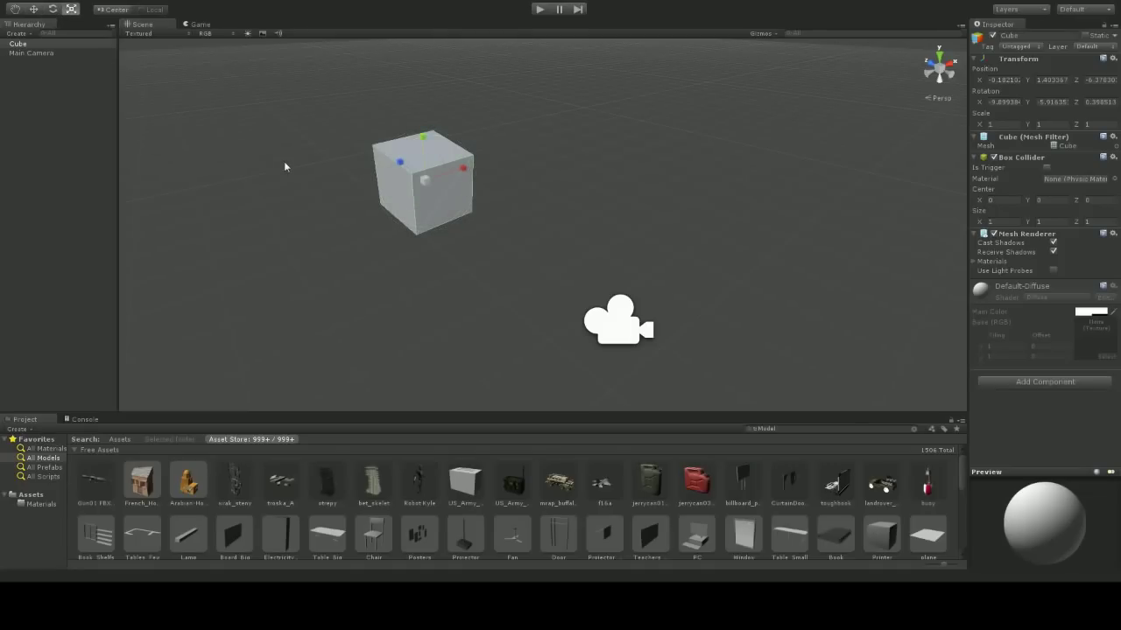
{"action": "left_click_drag", "start_coordinate": [465, 169], "coordinate": [695, 114]}
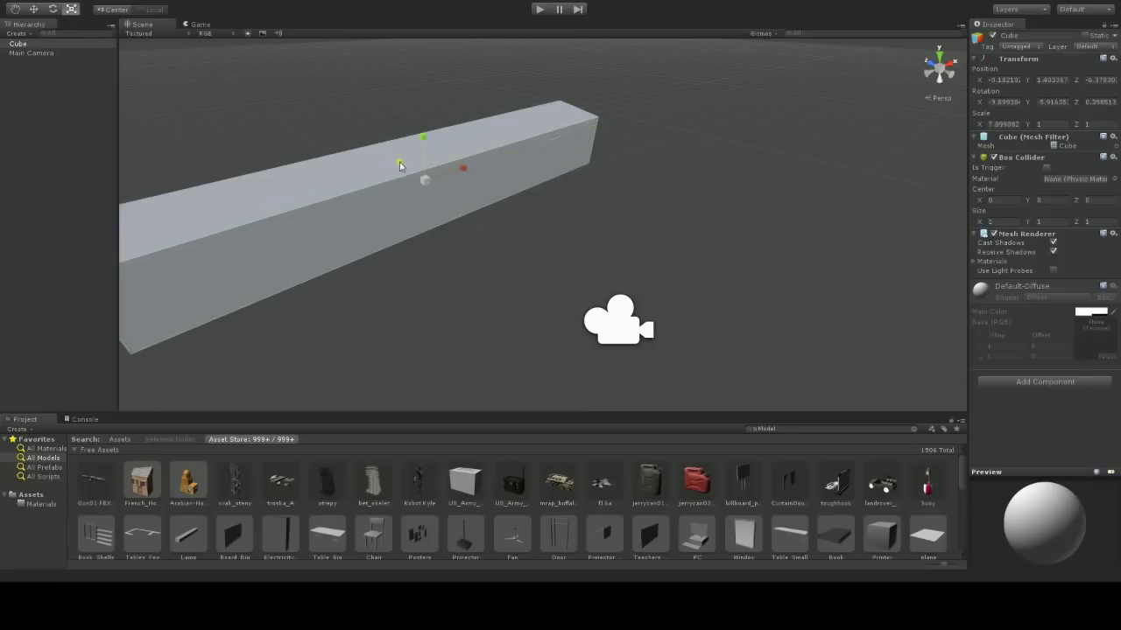
{"action": "left_click_drag", "start_coordinate": [399, 166], "coordinate": [434, 178]}
{"action": "left_click_drag", "start_coordinate": [679, 240], "coordinate": [521, 240], "text": "alt"}
{"action": "left_click", "coordinate": [191, 24]}
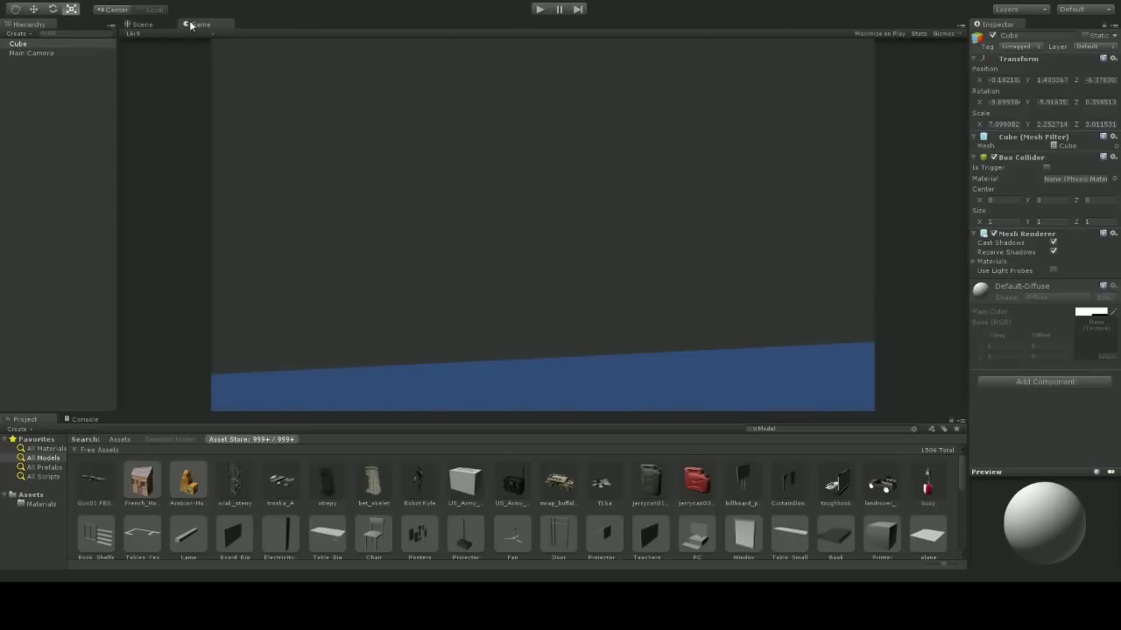
{"action": "left_click", "coordinate": [142, 25]}
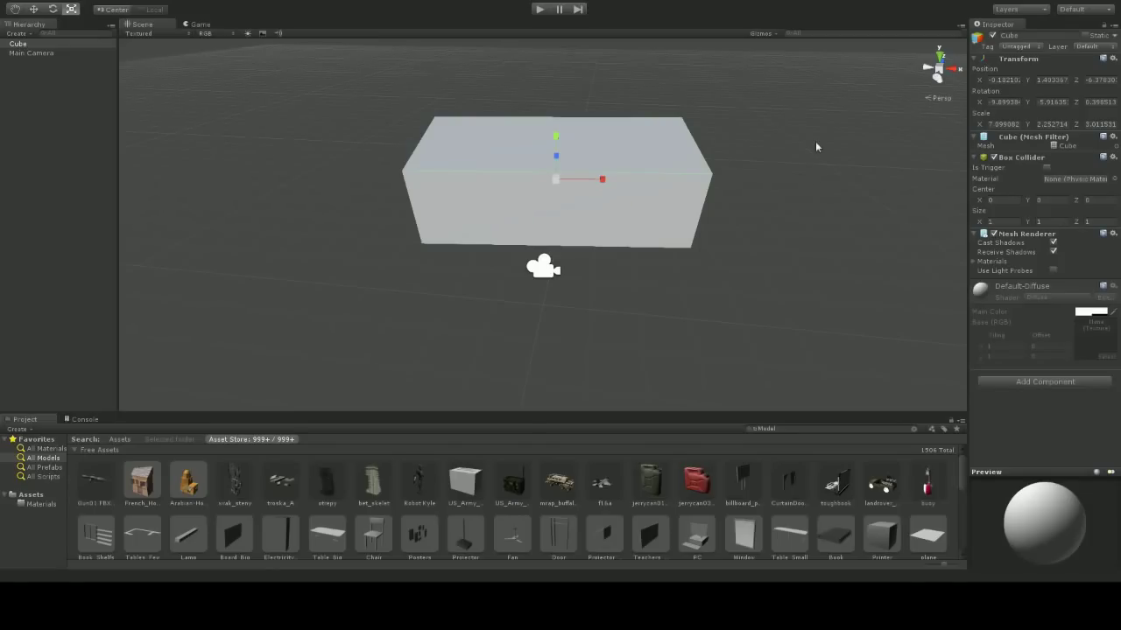
Undo the cube's Y and Z scaling, and set its X scale to 1
{"action": "left_click", "coordinate": [1004, 79]}
{"action": "key", "text": "ctrl+z"}
{"action": "key", "text": "ctrl+z"}
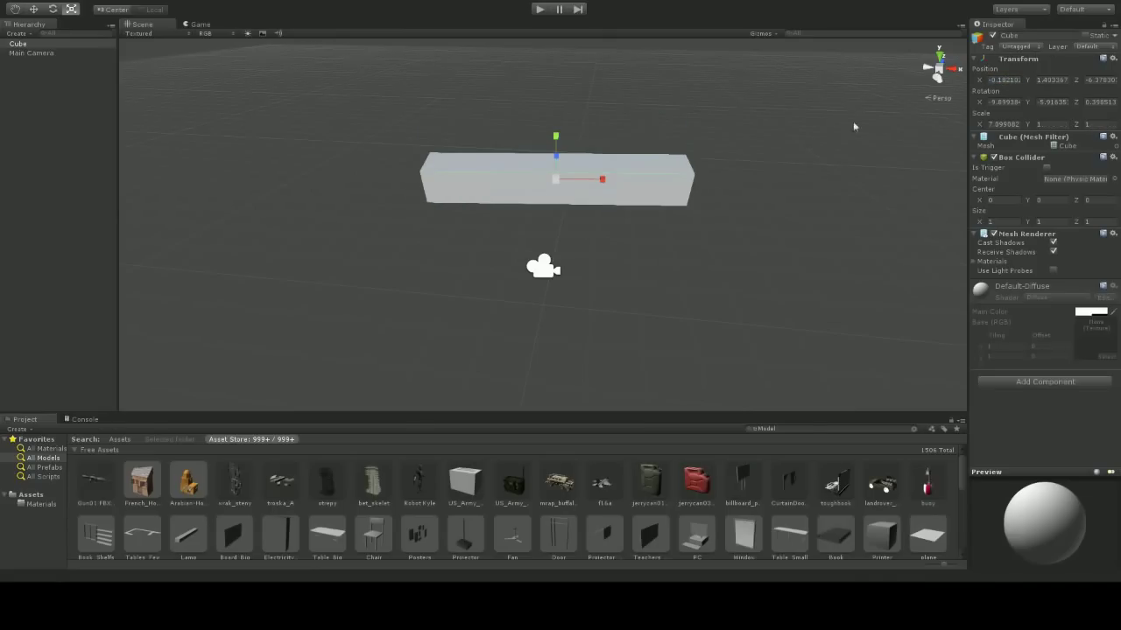
{"action": "left_click", "coordinate": [1004, 124]}
{"action": "type", "text": "1"}
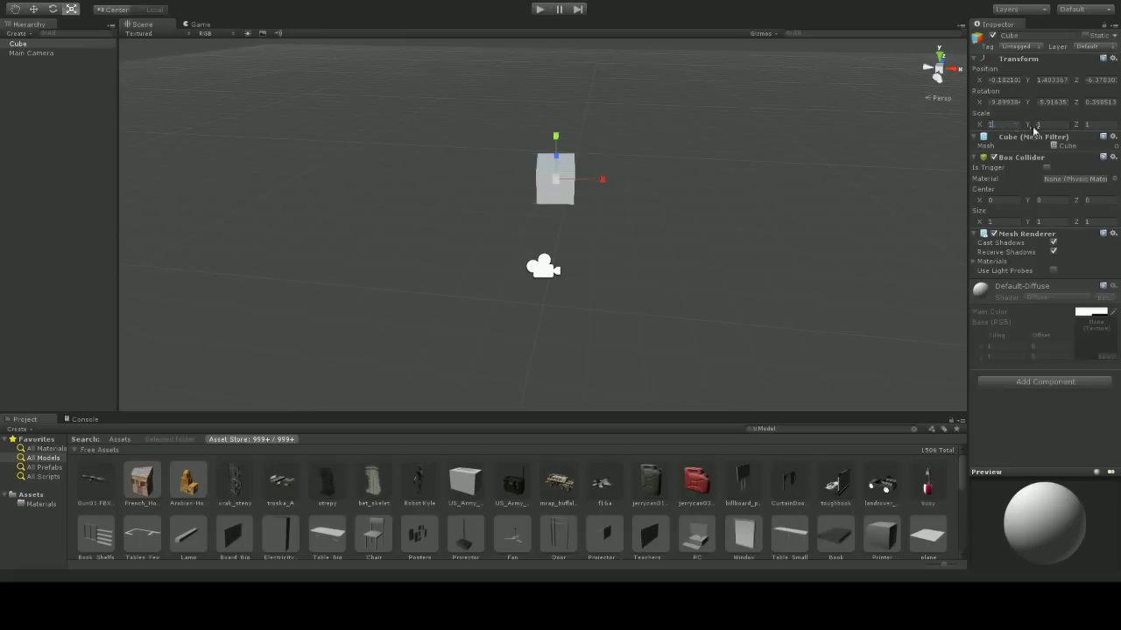
Set the cube's rotation to 0 on the X, Y and Z axes
{"action": "left_click", "coordinate": [1003, 102]}
{"action": "type", "text": "0"}
{"action": "key", "text": "Tab"}
{"action": "type", "text": "0"}
{"action": "key", "text": "Tab"}
{"action": "type", "text": "0"}
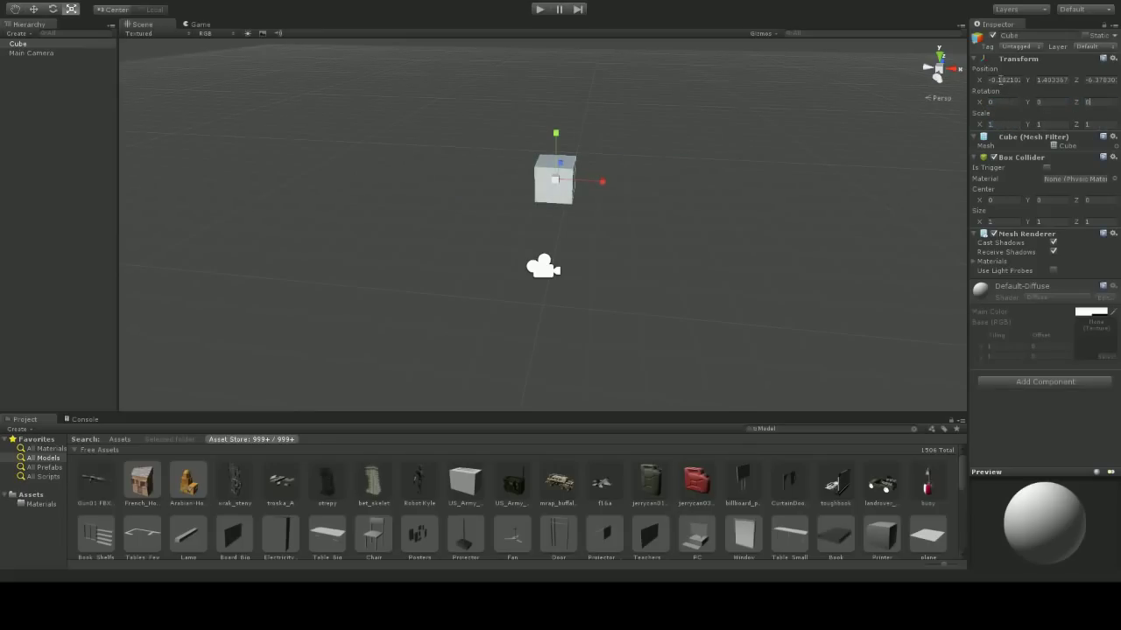
Set the cube's position to 0 on the X, Y and Z axes
{"action": "left_click", "coordinate": [1003, 79]}
{"action": "type", "text": "0"}
{"action": "key", "text": "Tab"}
{"action": "type", "text": "0"}
{"action": "key", "text": "Tab"}
{"action": "type", "text": "0"}
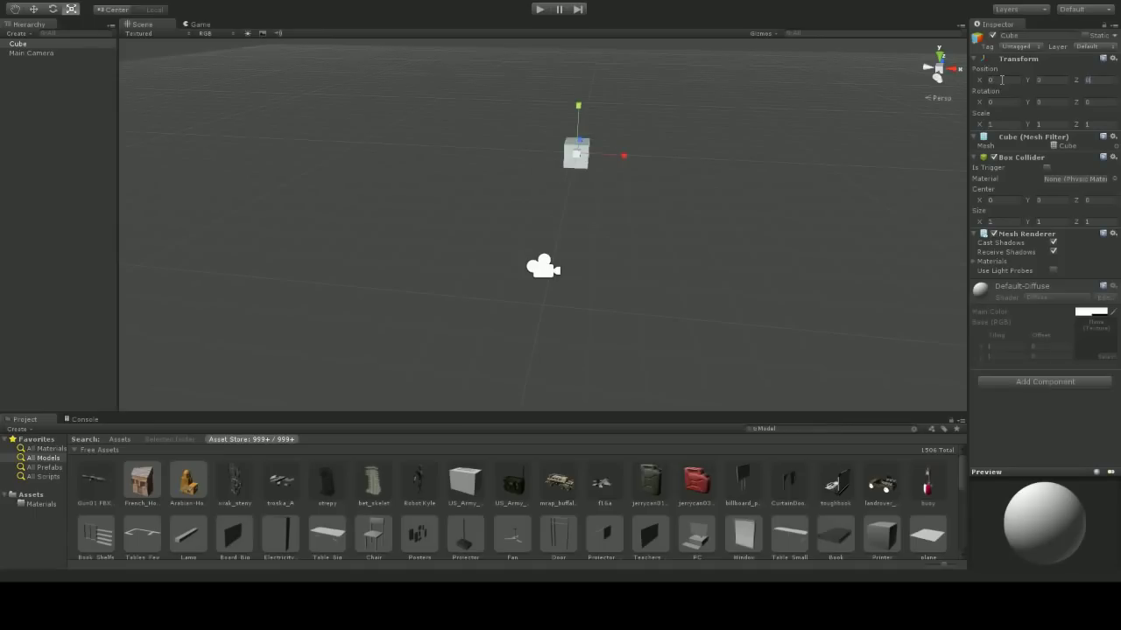
Check the cube in the Game view, and orbit around it in the Scene view with the Move tool active
{"action": "left_click", "coordinate": [196, 27]}
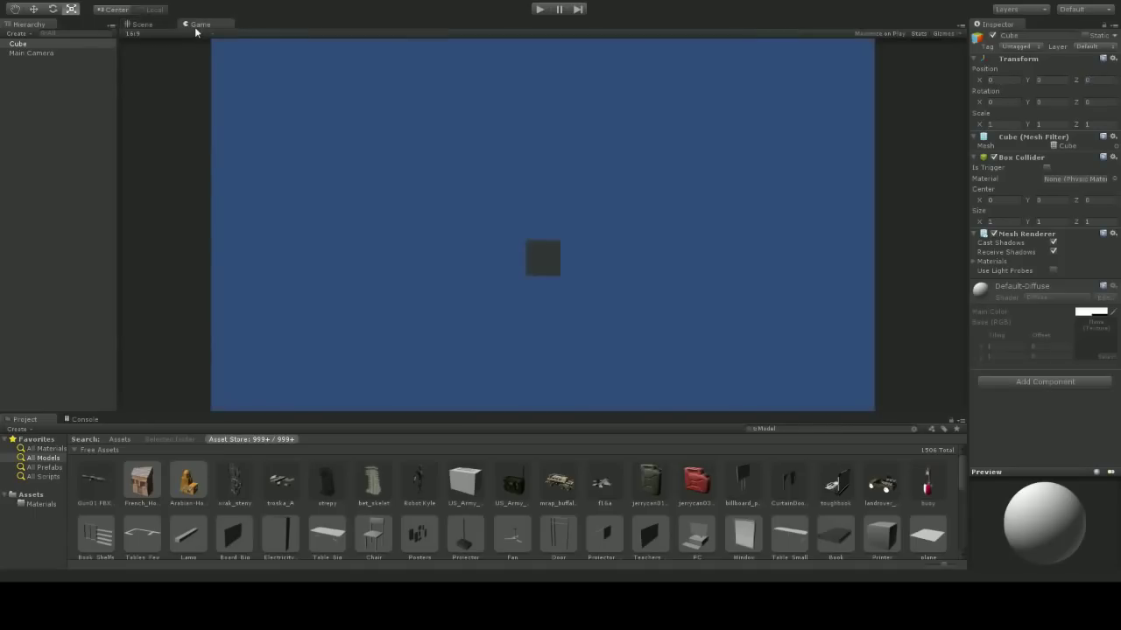
{"action": "left_click", "coordinate": [142, 25]}
{"action": "left_click_drag", "start_coordinate": [462, 147], "coordinate": [514, 206], "text": "alt"}
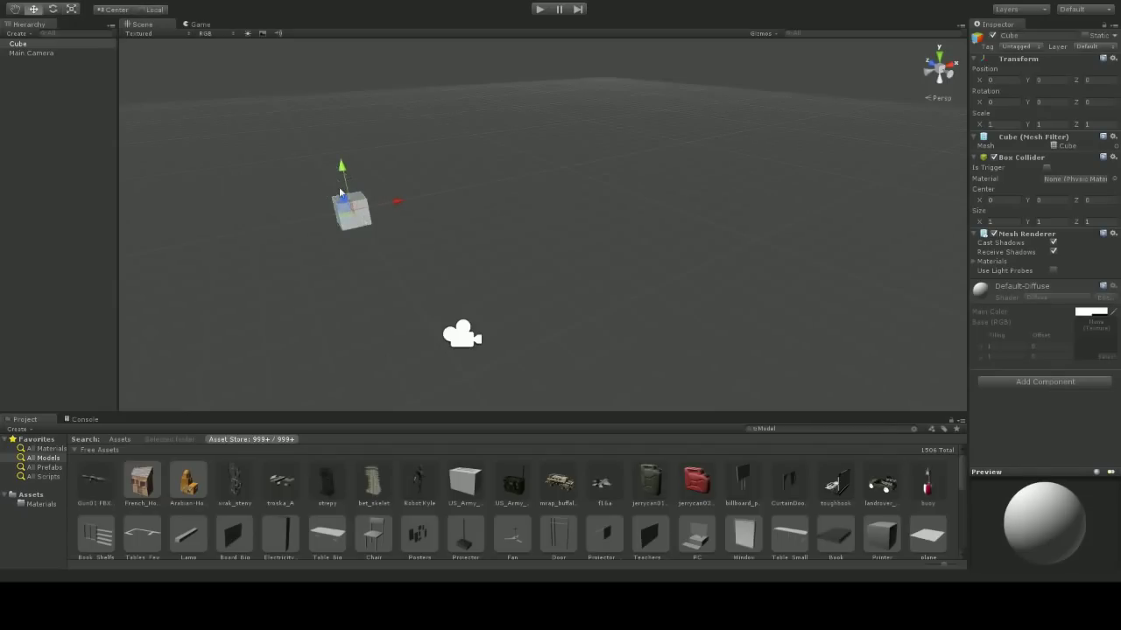
{"action": "left_click_drag", "start_coordinate": [340, 194], "coordinate": [554, 257], "text": "alt"}
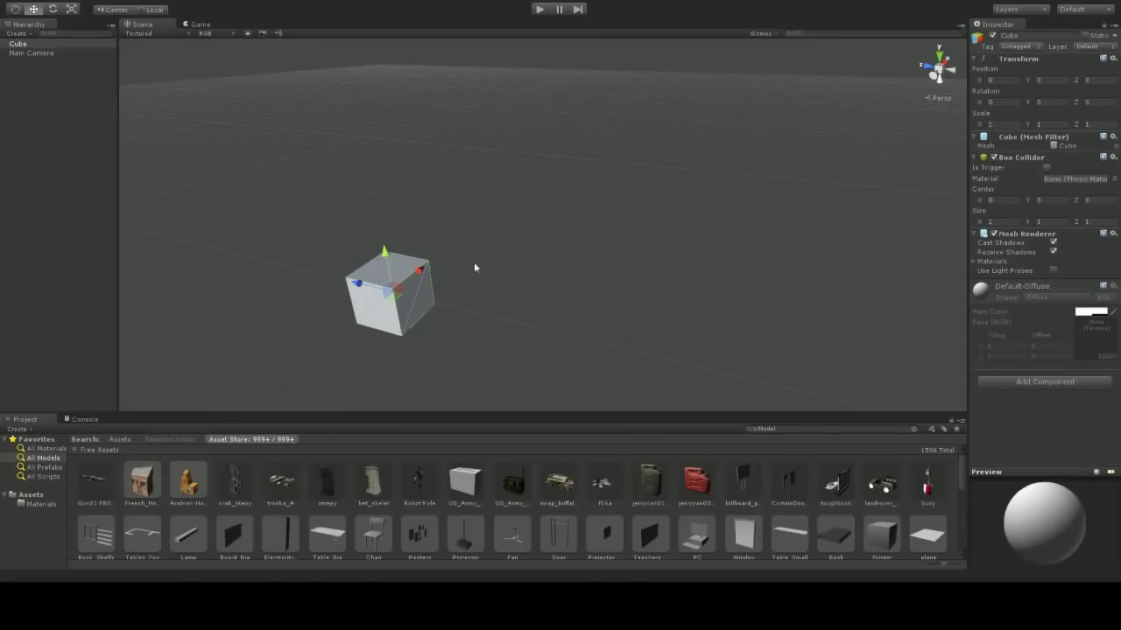
Alternate between the Rotate and Move tools on the cube, and toggle the handle placement away from Center and back
{"action": "left_click", "coordinate": [53, 9]}
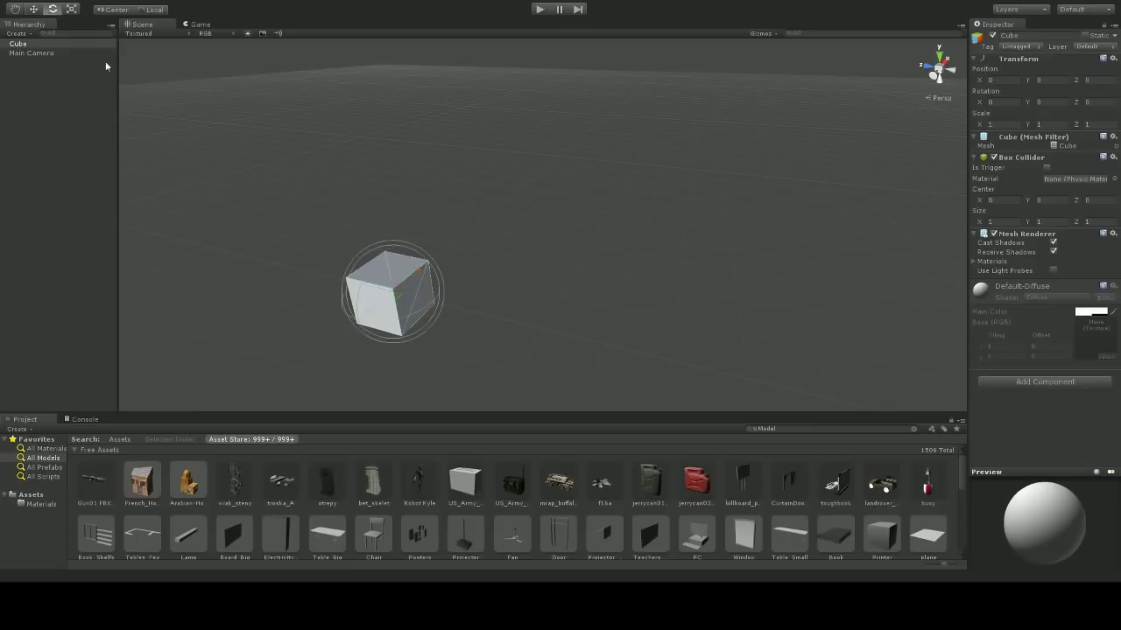
{"action": "key", "text": "w"}
{"action": "key", "text": "e"}
{"action": "left_click", "coordinate": [34, 9]}
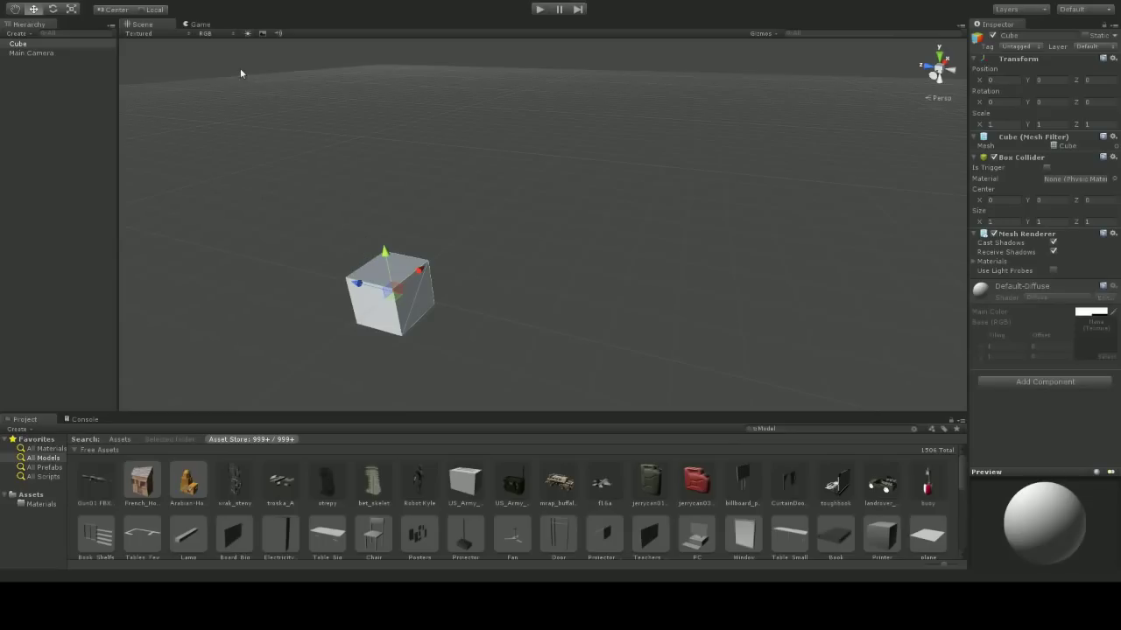
{"action": "left_click", "coordinate": [108, 11]}
{"action": "left_click", "coordinate": [114, 12]}
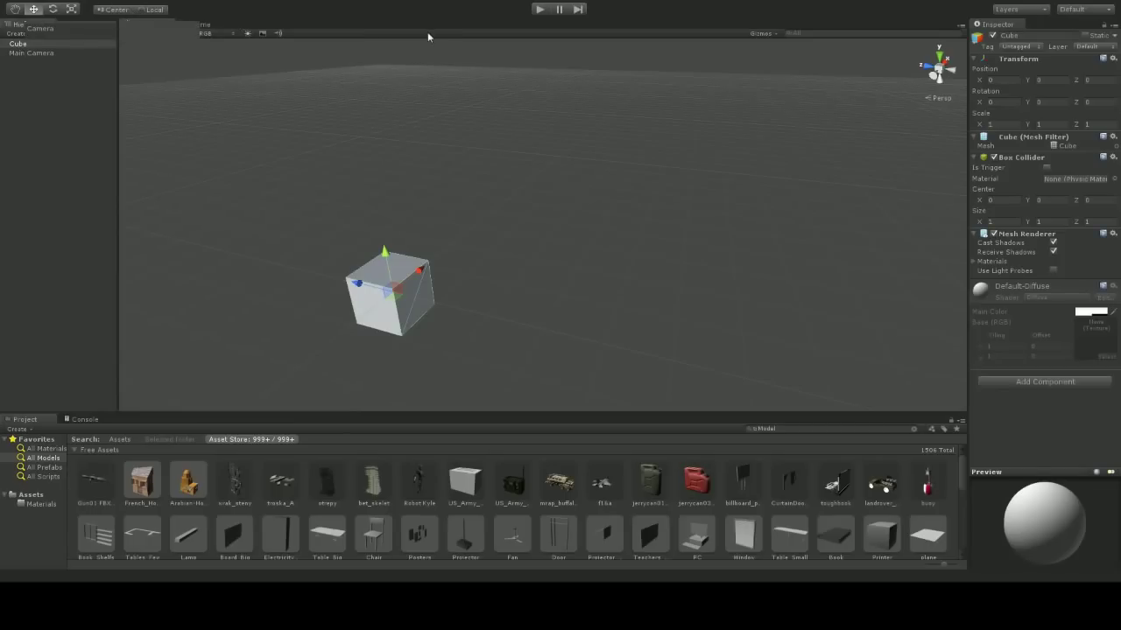
Hide the Default layer in the Scene view through the layer visibility options
{"action": "left_click", "coordinate": [1042, 12]}
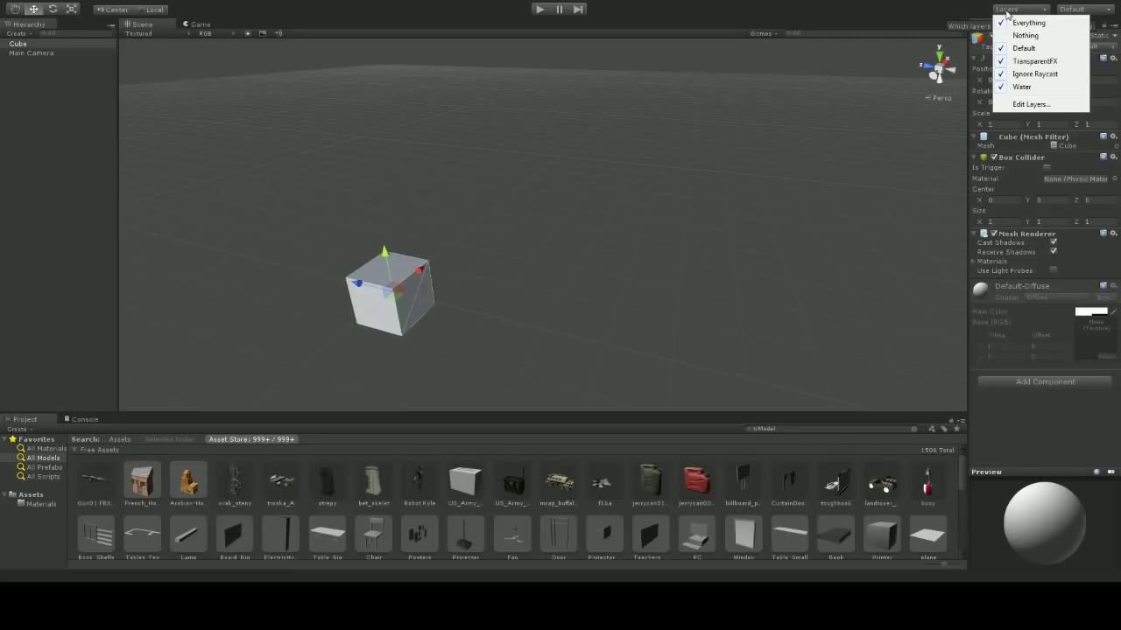
{"action": "left_click", "coordinate": [1020, 26]}
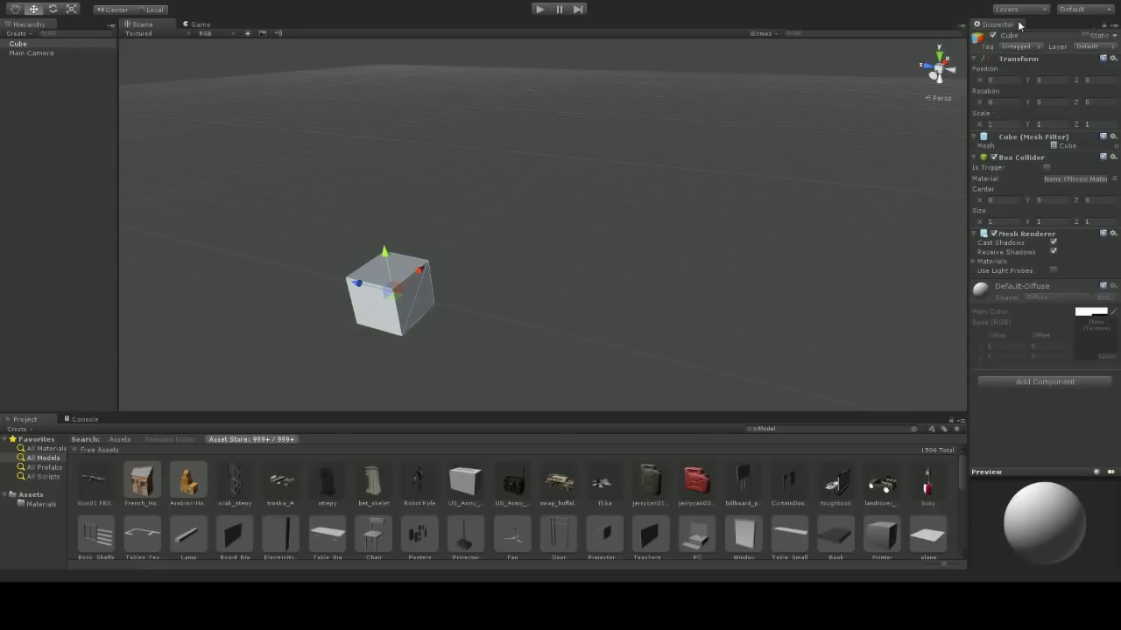
{"action": "left_click", "coordinate": [1031, 12]}
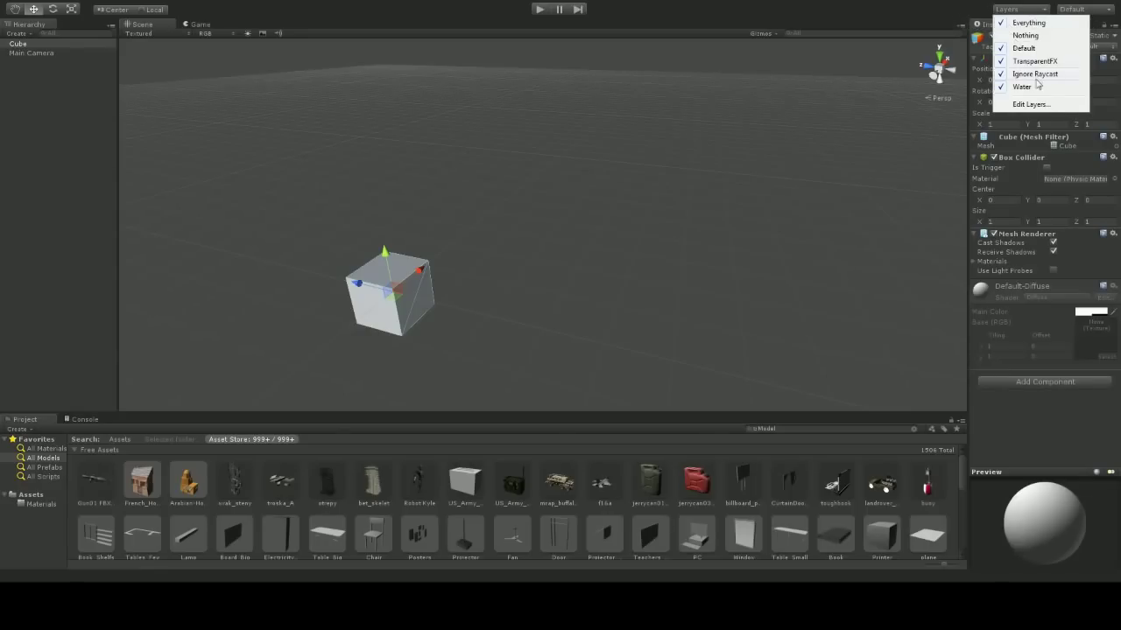
{"action": "left_click", "coordinate": [1021, 48]}
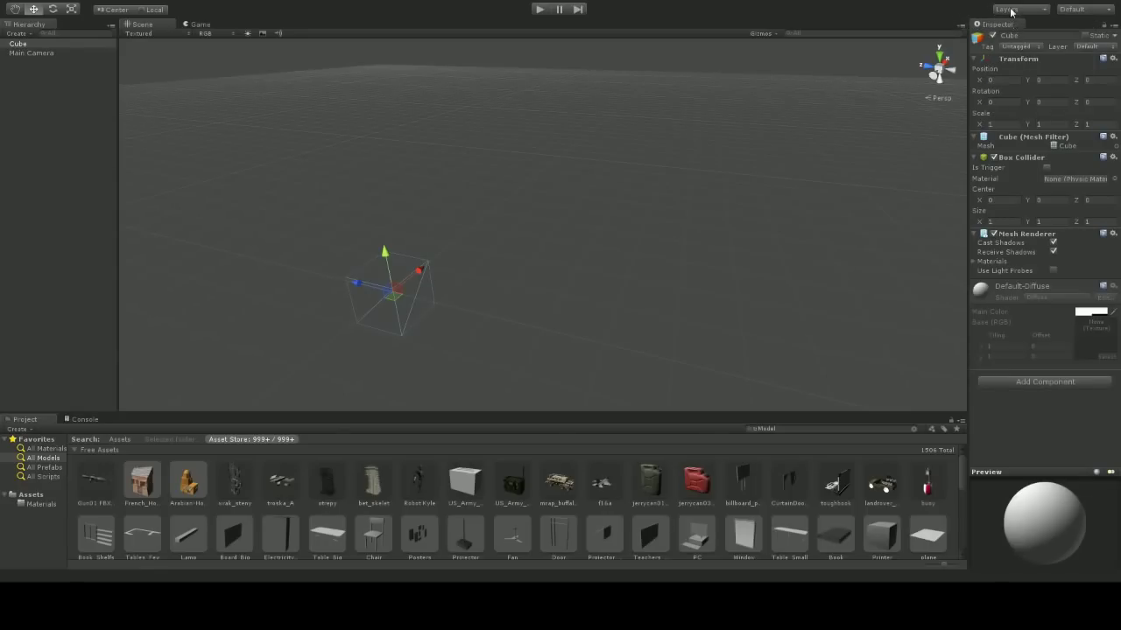
{"action": "left_click", "coordinate": [1018, 8]}
{"action": "left_click", "coordinate": [957, 7]}
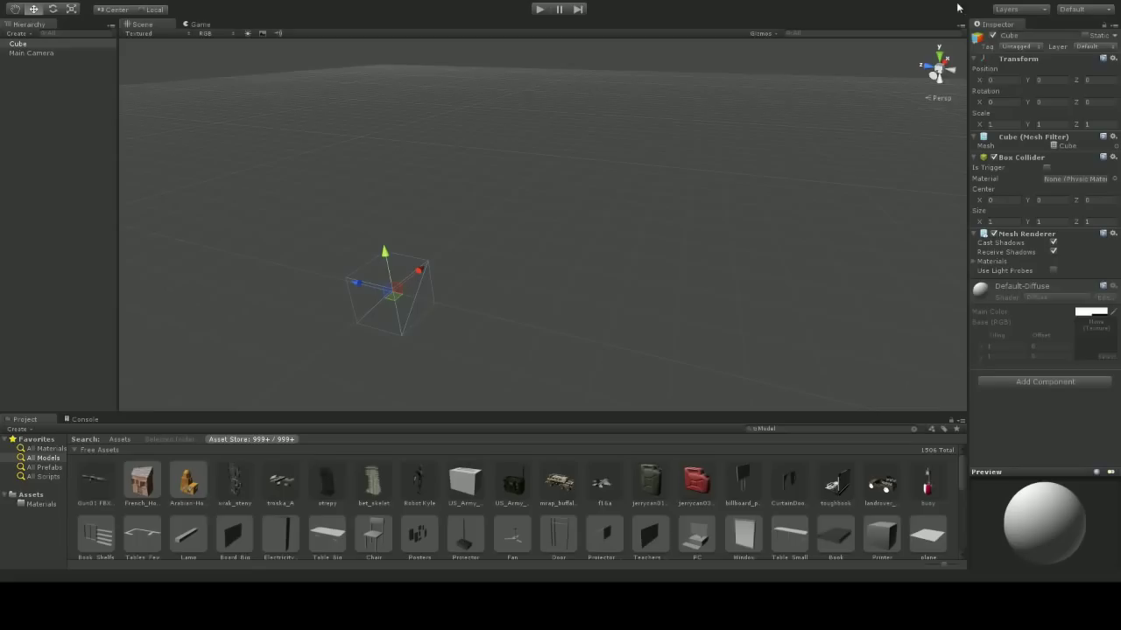
Deselect the cube, select the cube and the main camera alternately from the hierarchy, and finish with the main camera selected
{"action": "left_click", "coordinate": [690, 178]}
{"action": "left_click_drag", "start_coordinate": [683, 168], "coordinate": [738, 176], "text": "alt"}
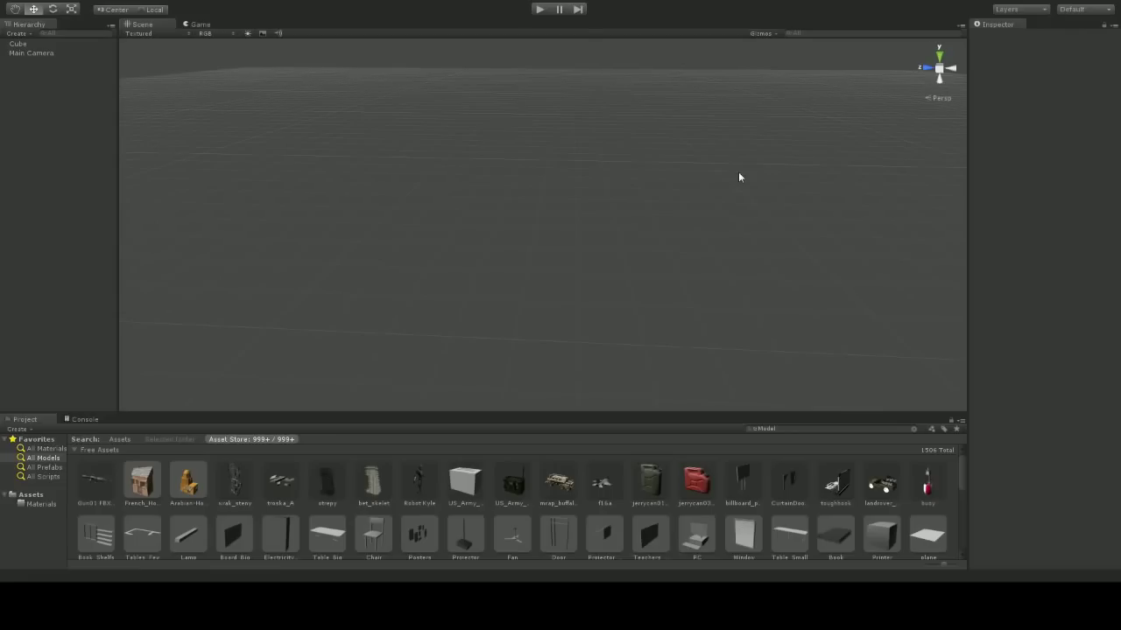
{"action": "left_click", "coordinate": [19, 43]}
{"action": "left_click", "coordinate": [26, 52]}
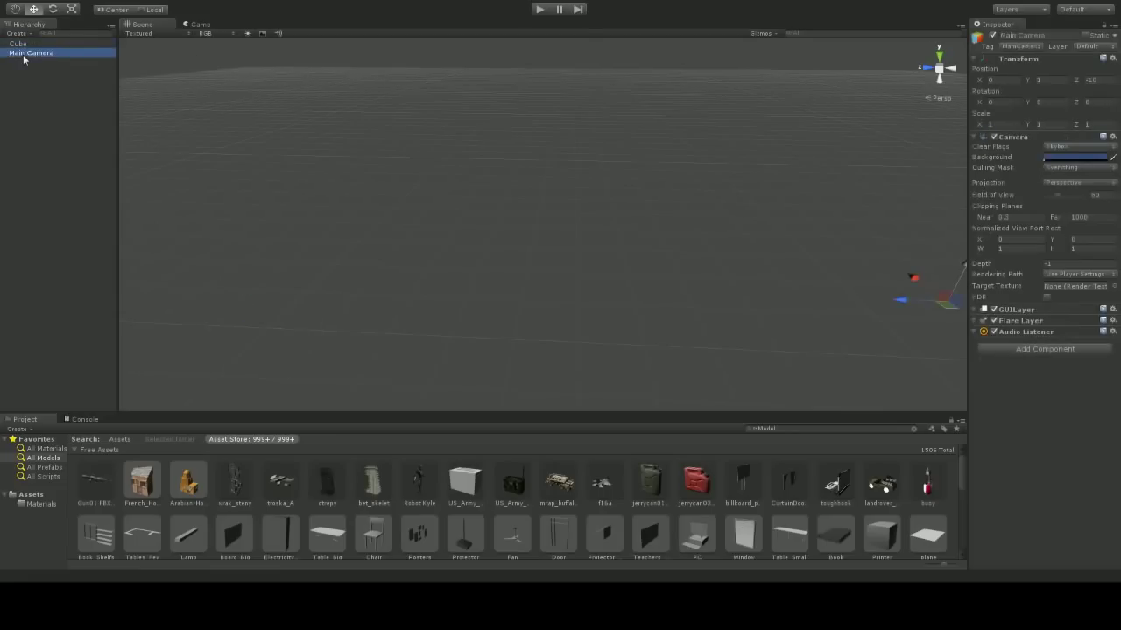
{"action": "left_click", "coordinate": [25, 44]}
{"action": "left_click", "coordinate": [26, 53]}
Set the visible layers to Everything, and look over the layer visibility options again
{"action": "left_click", "coordinate": [1013, 10]}
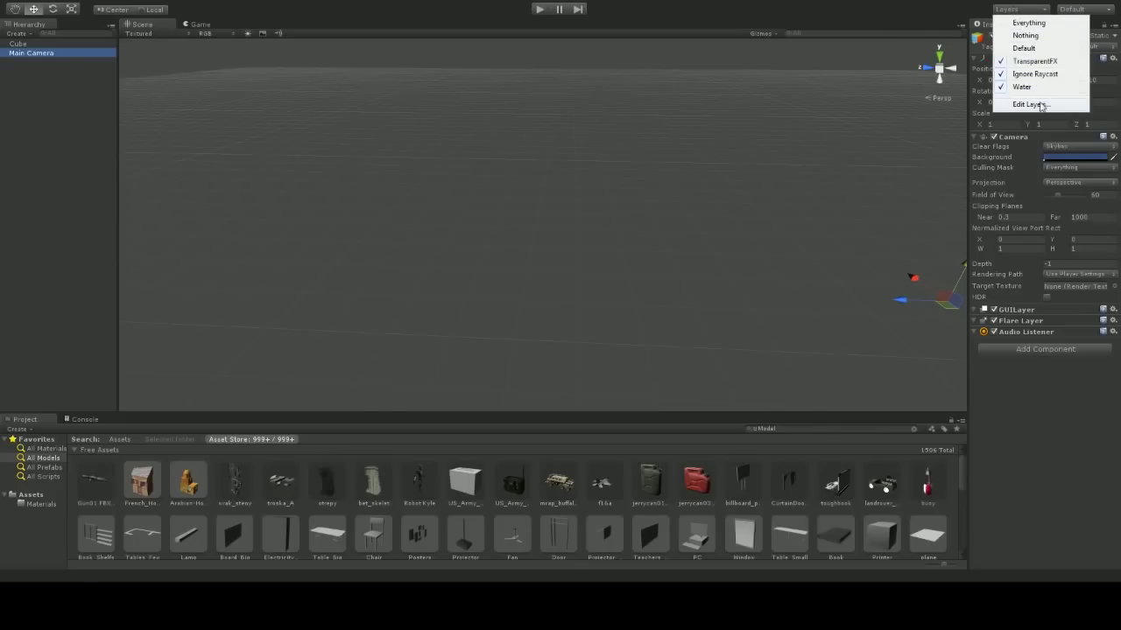
{"action": "left_click", "coordinate": [1021, 26]}
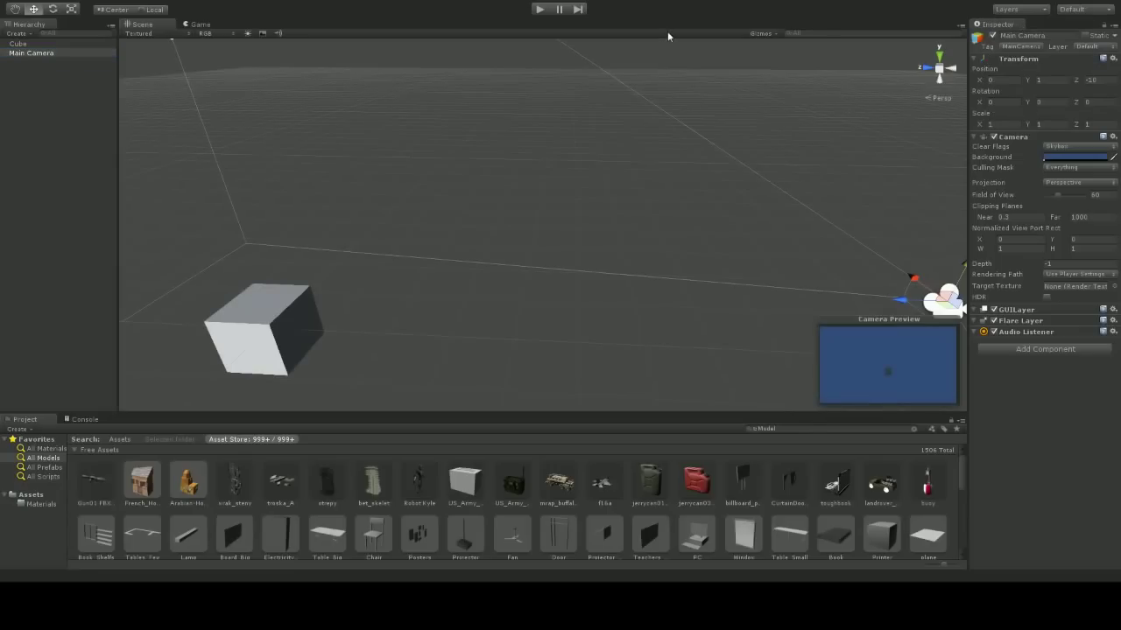
{"action": "left_click", "coordinate": [1017, 11]}
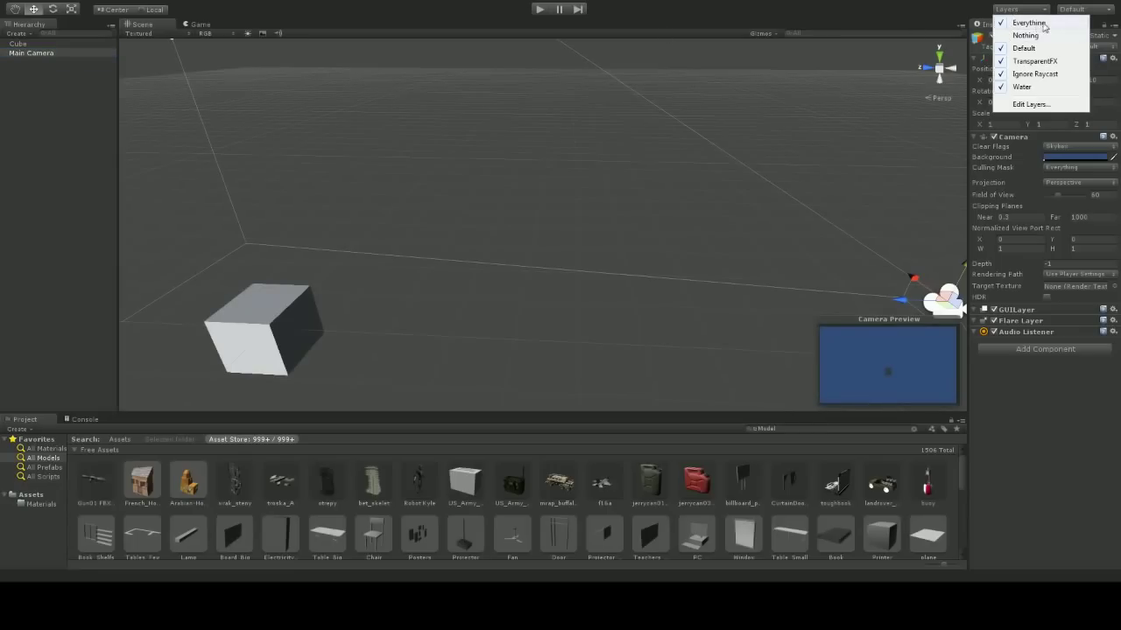
{"action": "left_click", "coordinate": [1042, 24]}
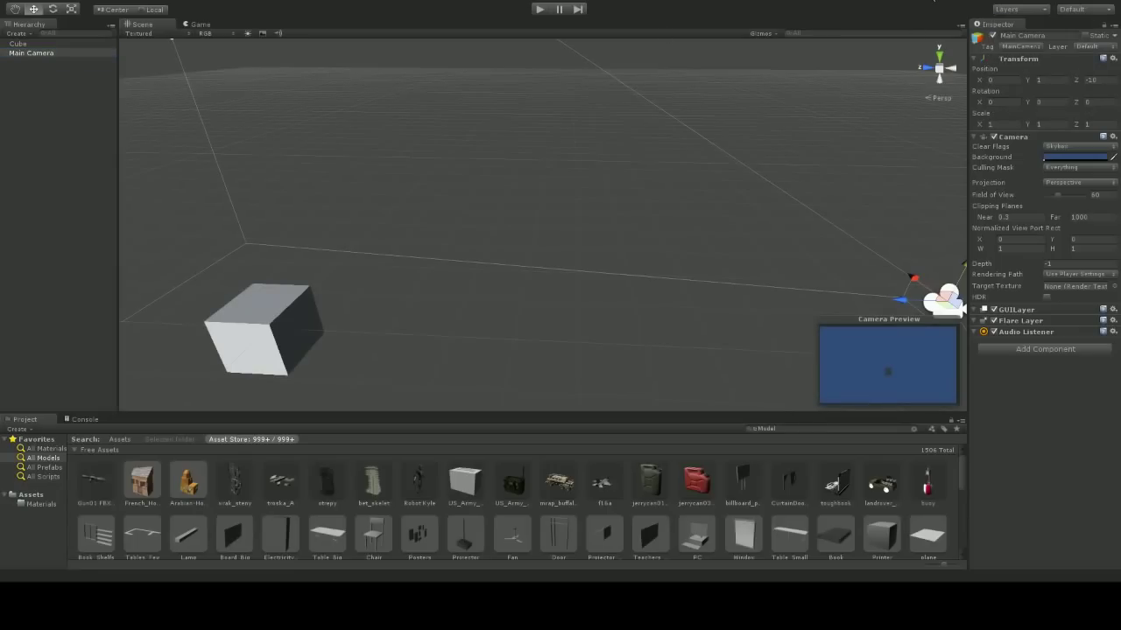
{"action": "left_click", "coordinate": [1007, 10]}
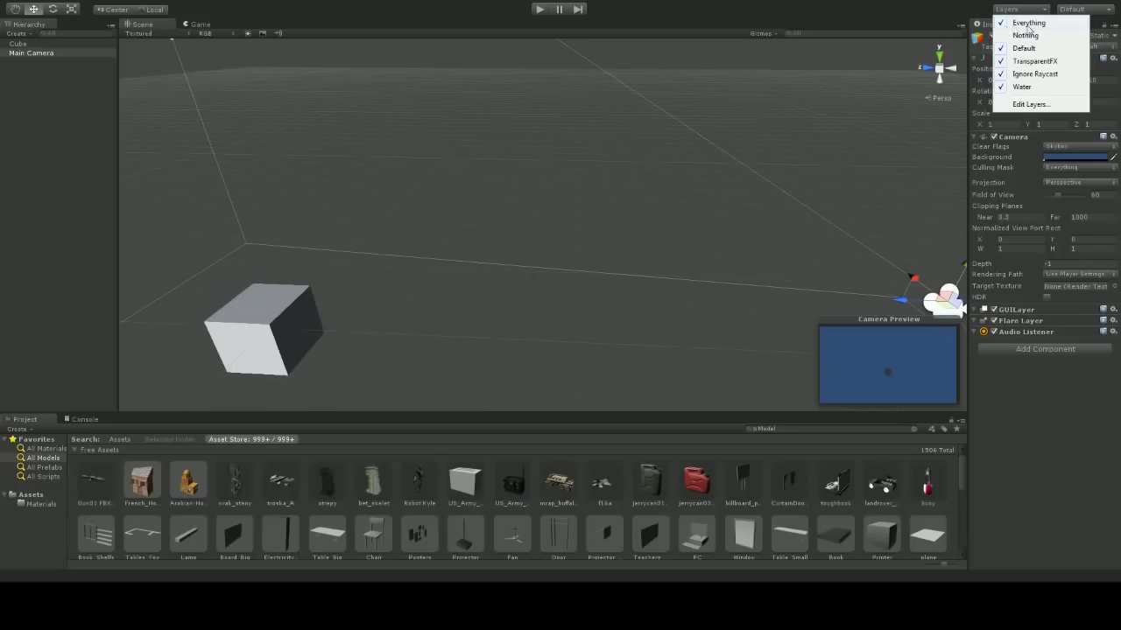
{"action": "left_click", "coordinate": [1029, 25]}
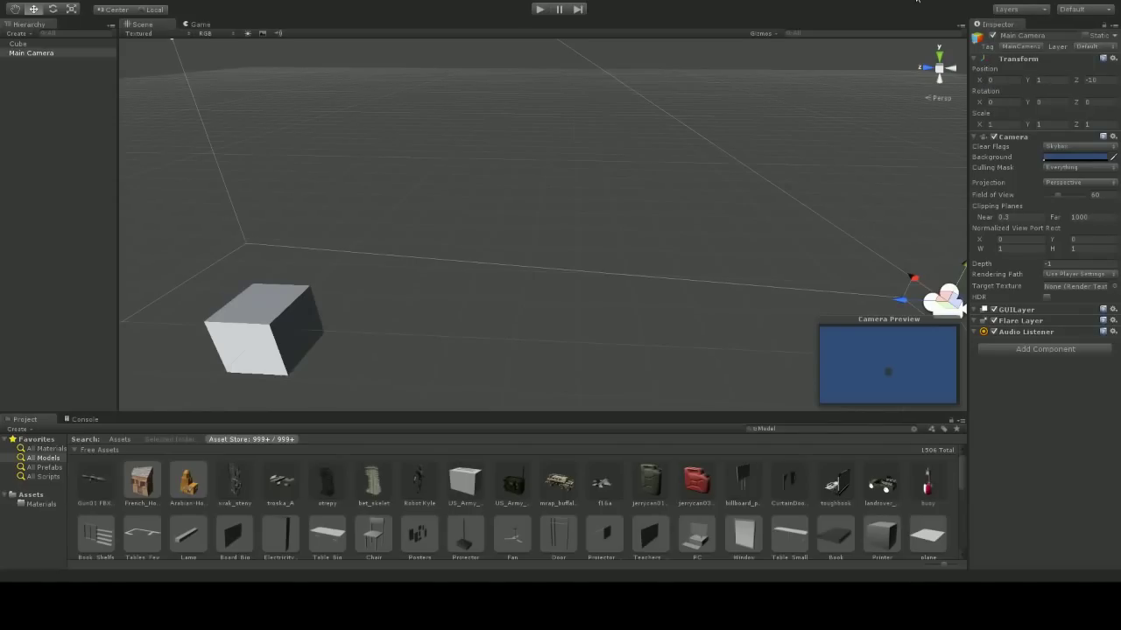
{"action": "left_click", "coordinate": [1070, 11]}
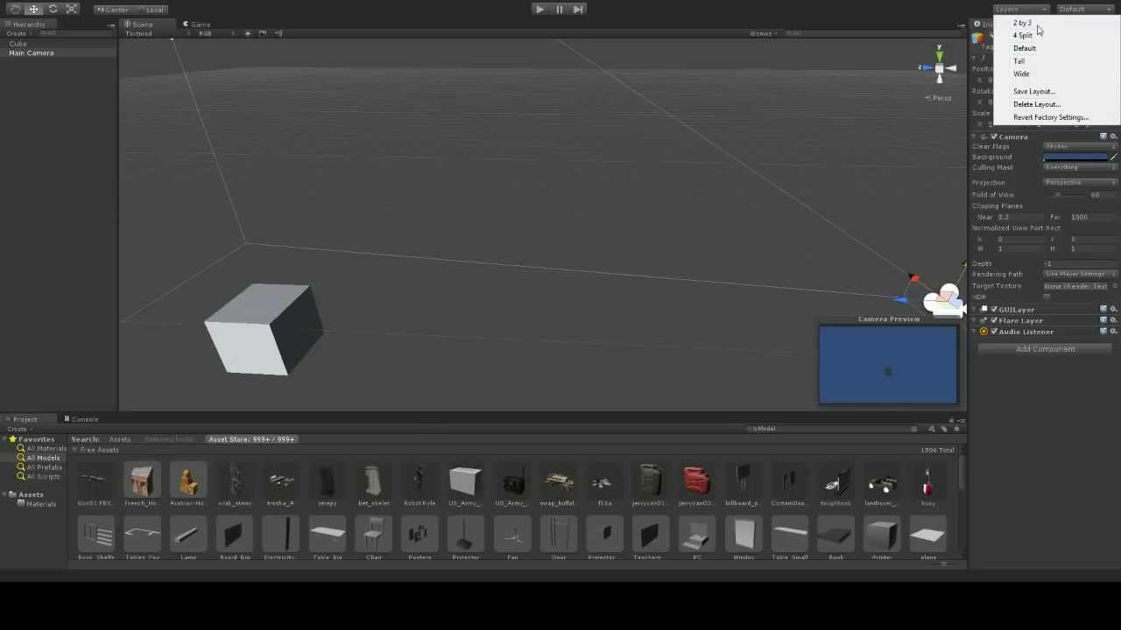
{"action": "left_click", "coordinate": [911, 13]}
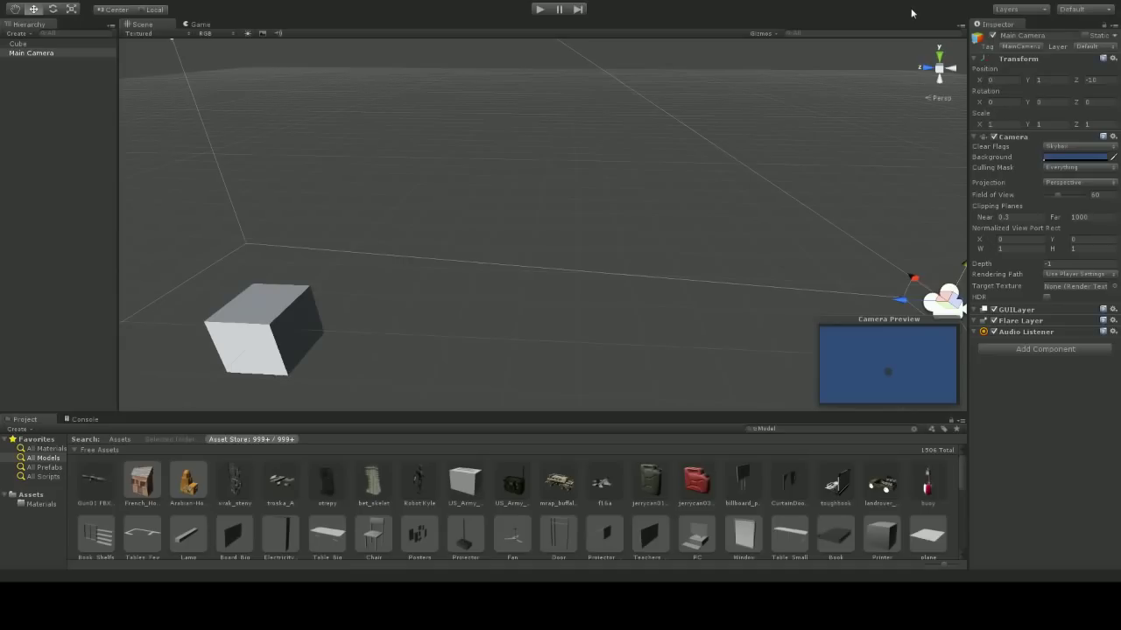
Run and stop the game twice, showing the contents of the Assets folder in the project during the first run
{"action": "left_click", "coordinate": [539, 9]}
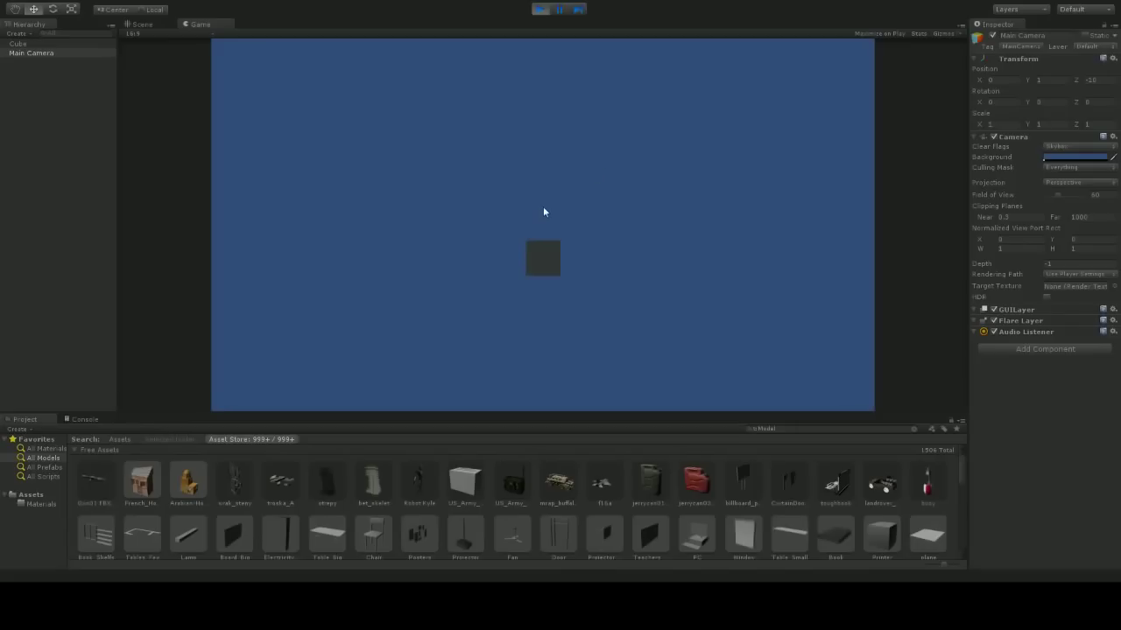
{"action": "left_click", "coordinate": [35, 496]}
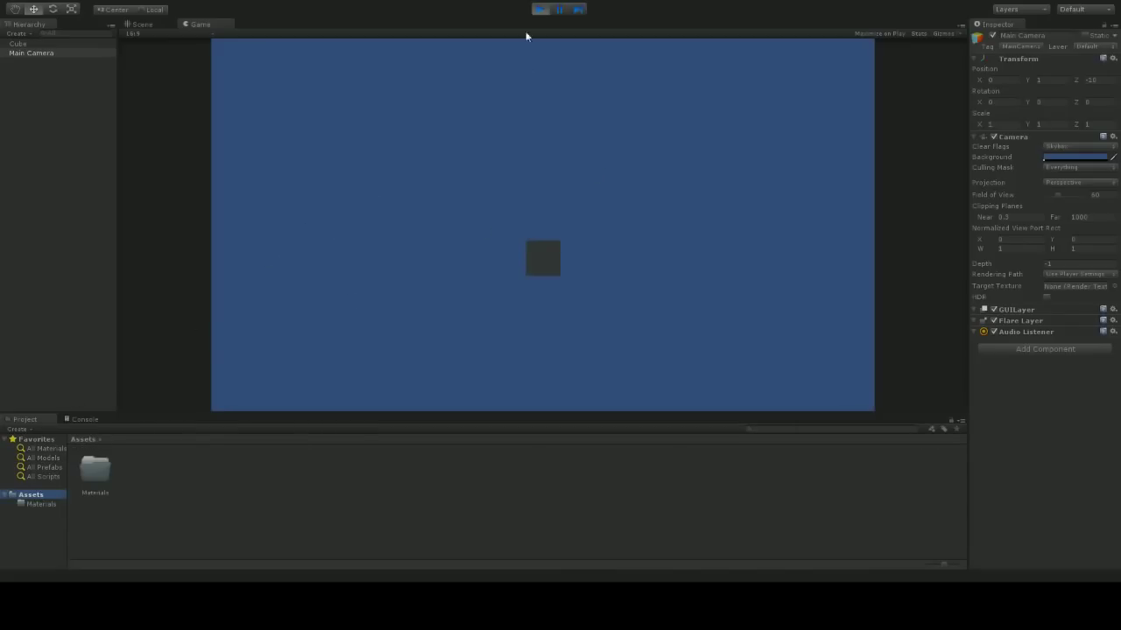
{"action": "left_click", "coordinate": [540, 9]}
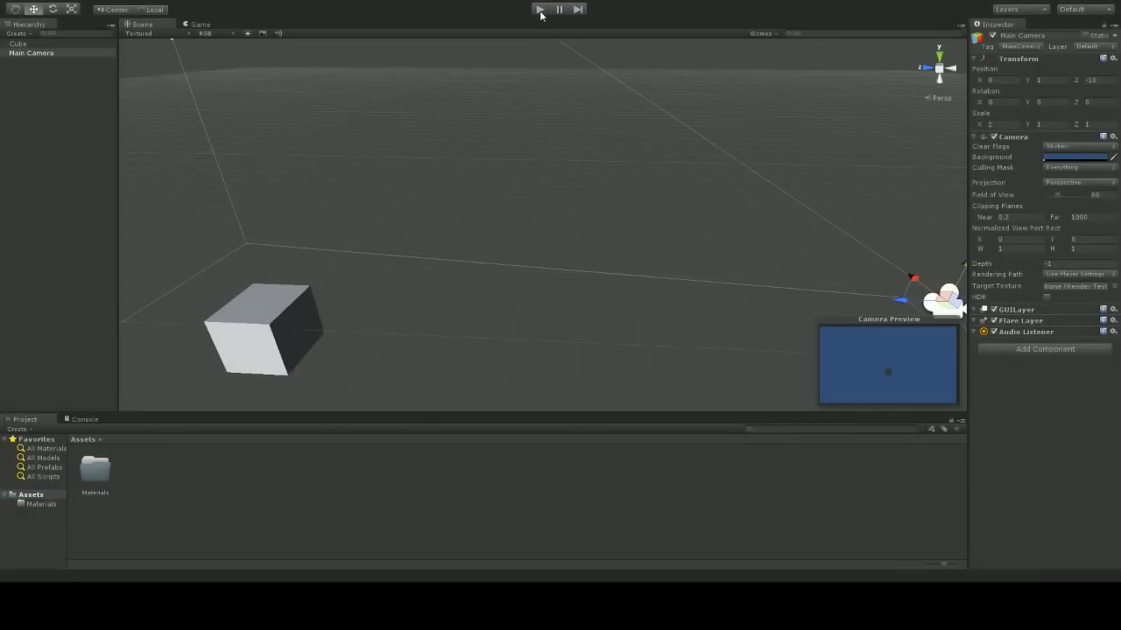
{"action": "left_click", "coordinate": [540, 10]}
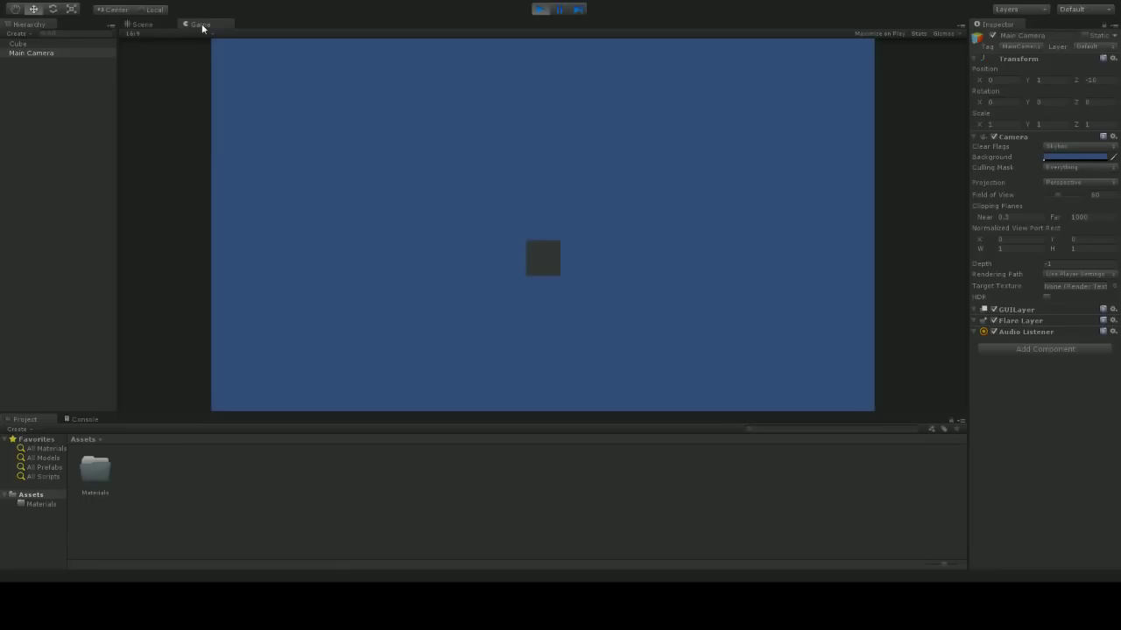
{"action": "left_click", "coordinate": [540, 10]}
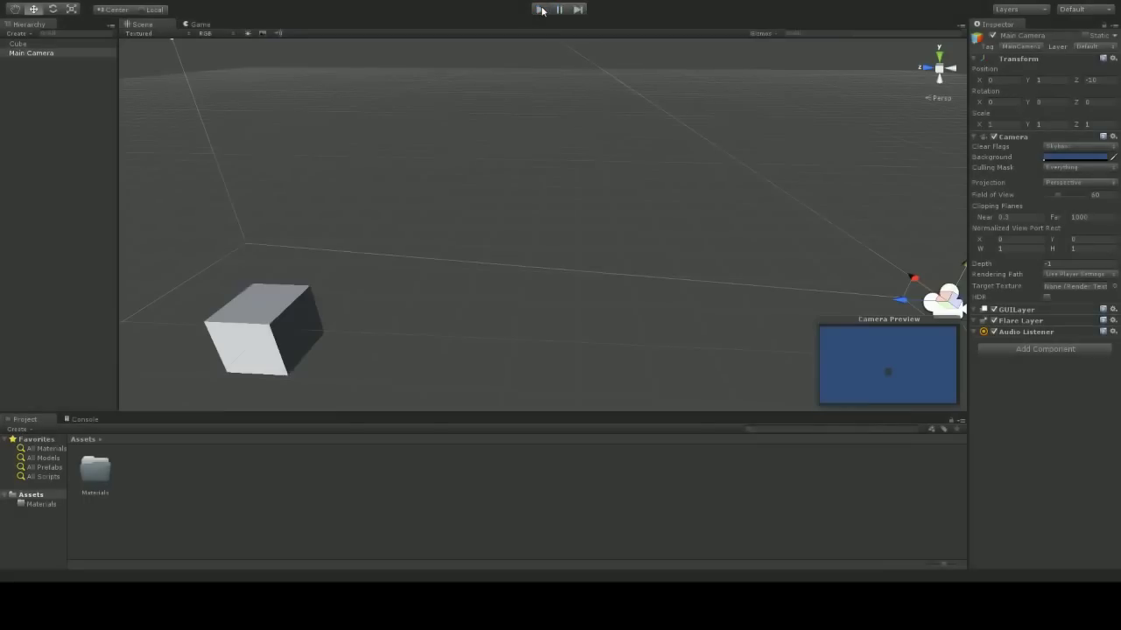
Test-run the game with Maximize on Play switched on, switch the option off again, and return to the Scene view
{"action": "left_click_drag", "start_coordinate": [430, 128], "coordinate": [323, 145], "text": "alt"}
{"action": "left_click", "coordinate": [200, 24]}
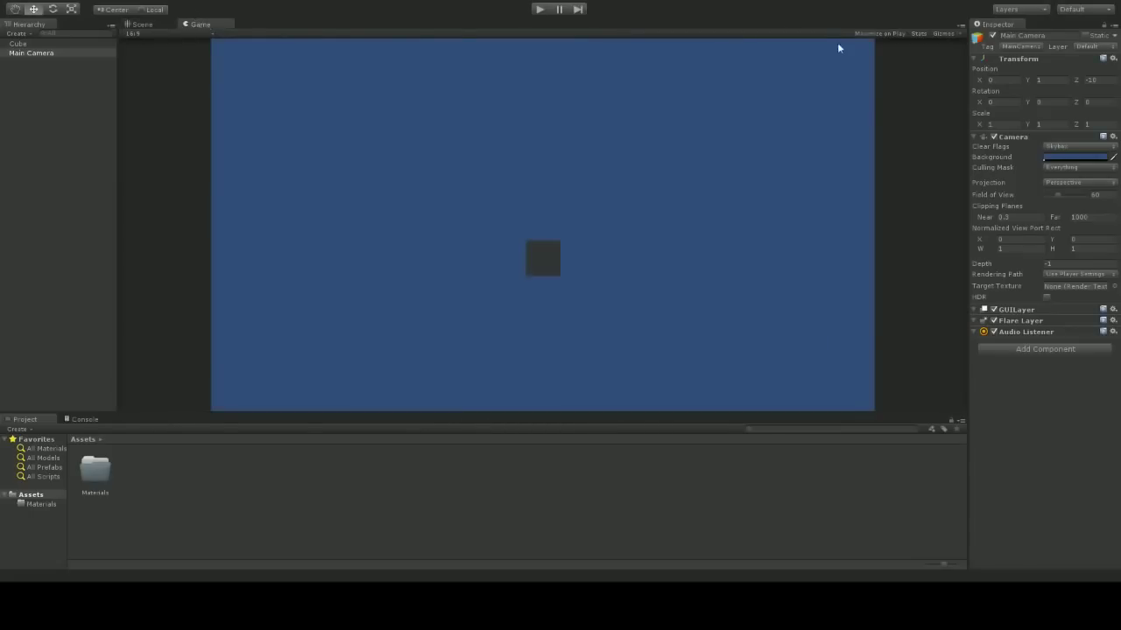
{"action": "left_click", "coordinate": [869, 33]}
{"action": "left_click", "coordinate": [140, 24]}
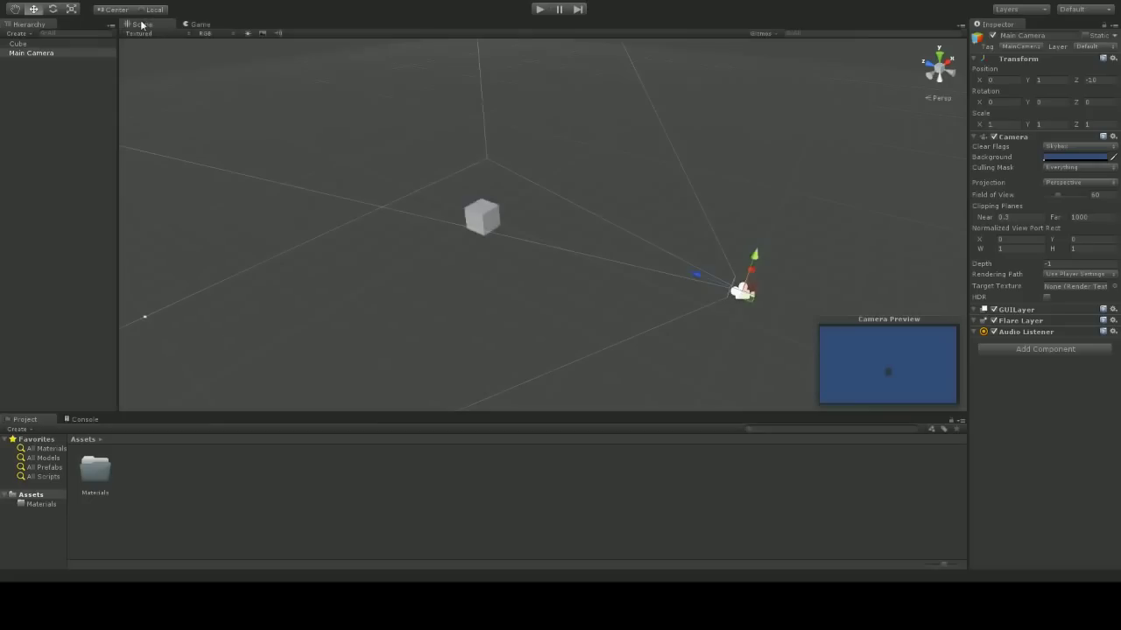
{"action": "left_click", "coordinate": [540, 9]}
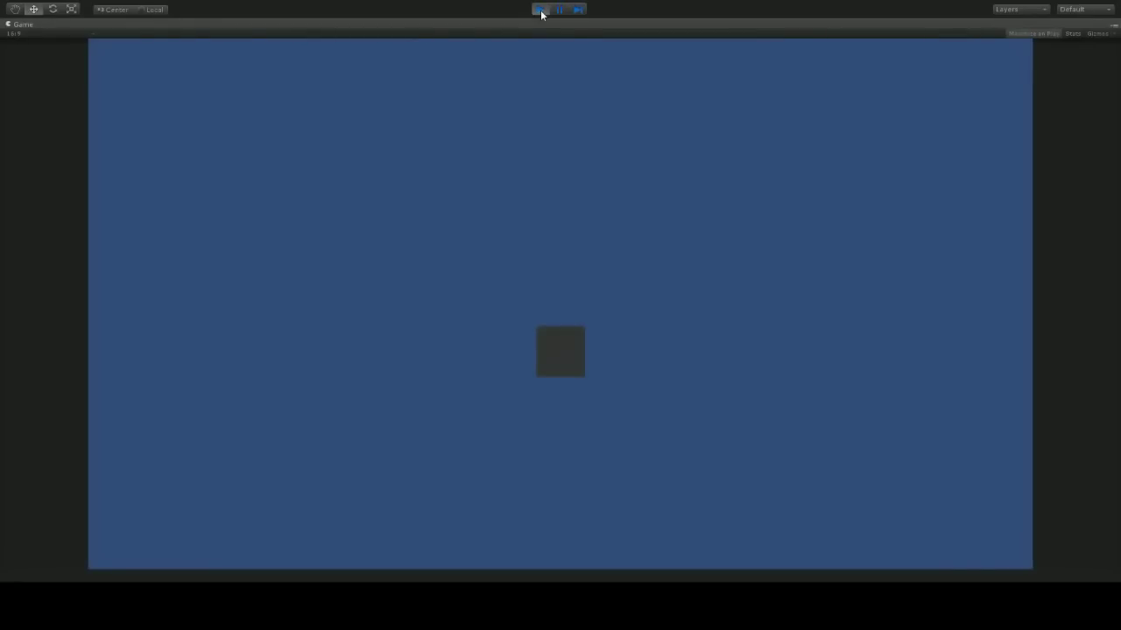
{"action": "left_click", "coordinate": [540, 10]}
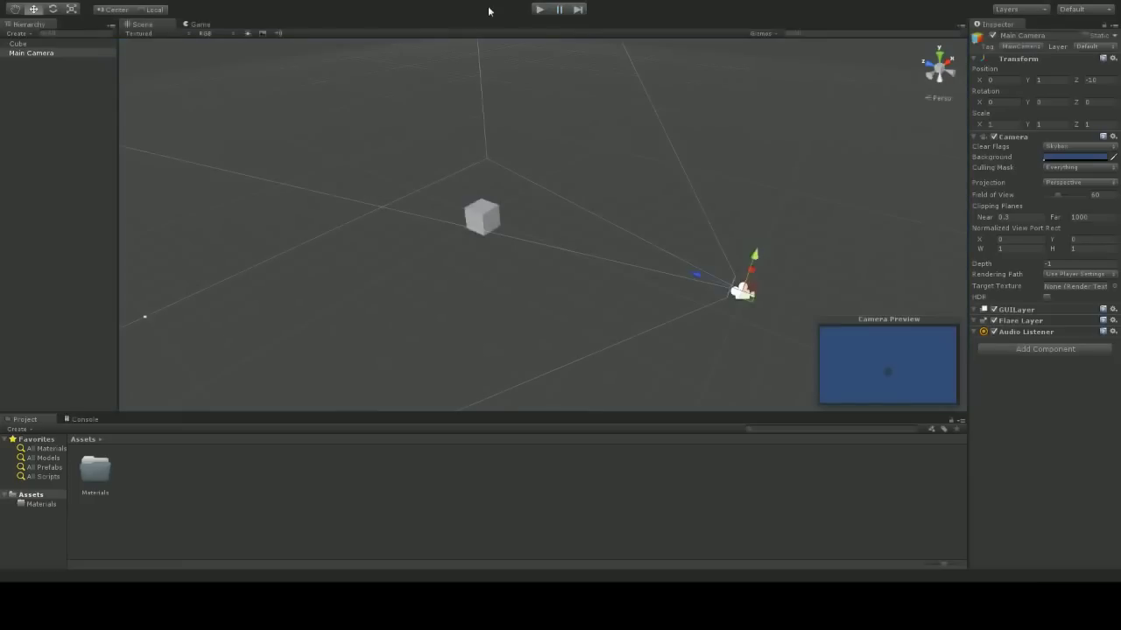
{"action": "left_click", "coordinate": [853, 34]}
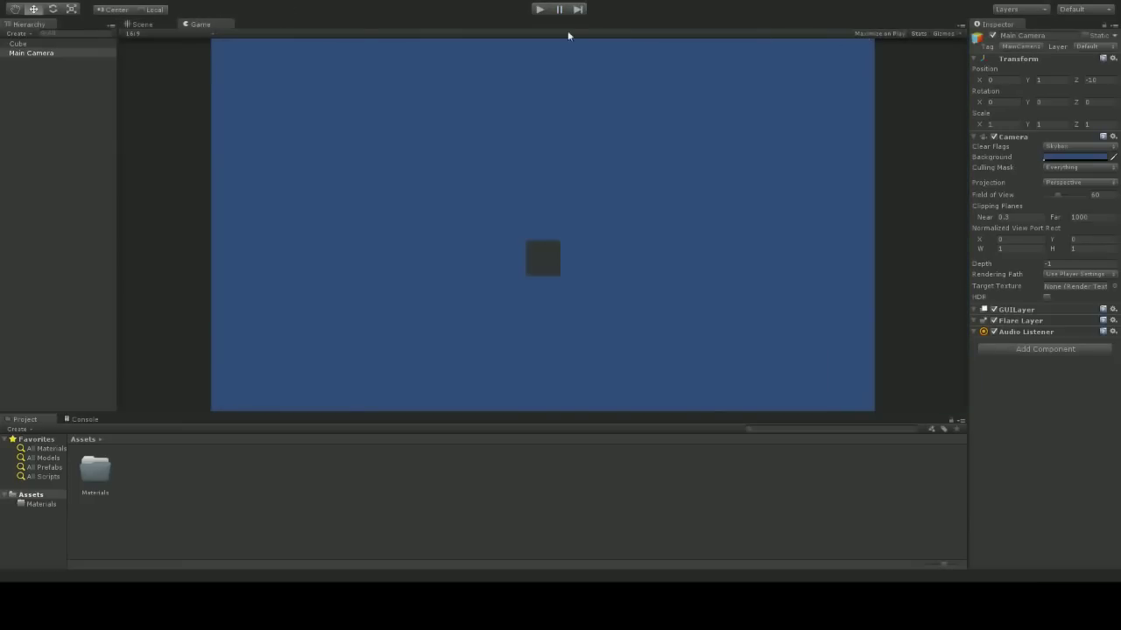
{"action": "left_click", "coordinate": [141, 25]}
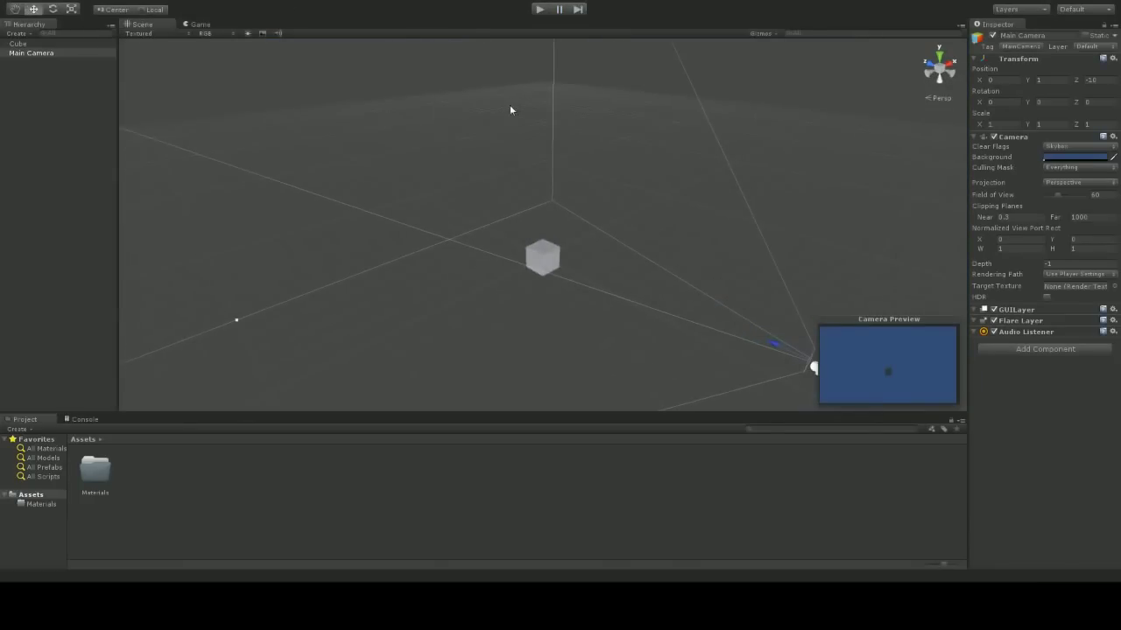
Run the game, pause and resume it with the cube selected, advance it by a frame, and stop it
{"action": "left_click", "coordinate": [540, 13]}
{"action": "left_click", "coordinate": [540, 10]}
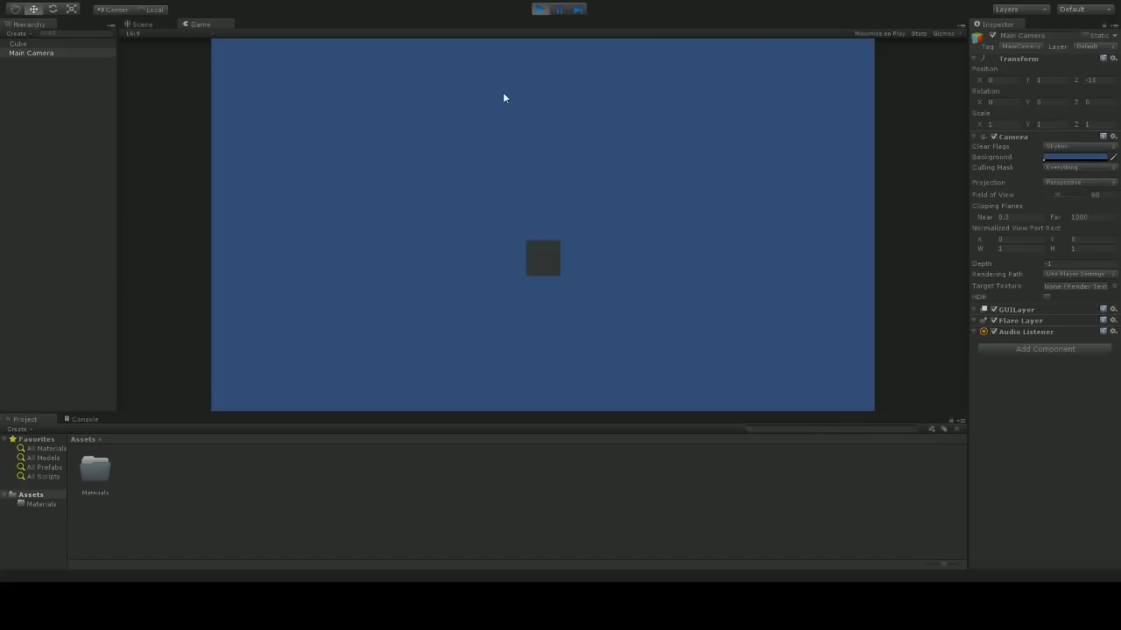
{"action": "left_click", "coordinate": [561, 10]}
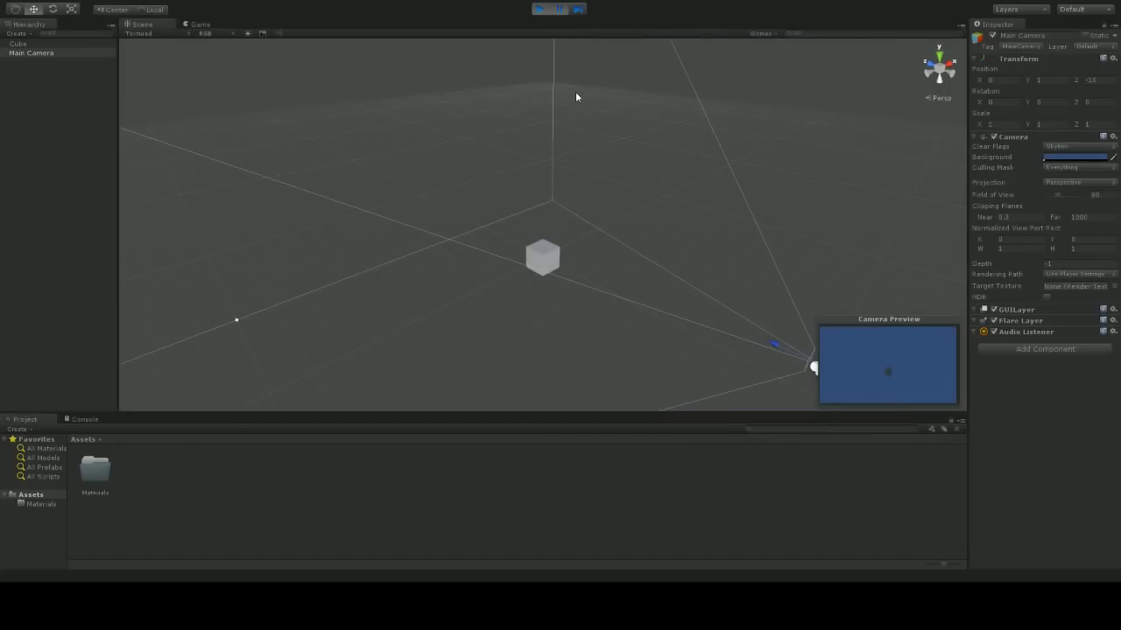
{"action": "left_click", "coordinate": [542, 257]}
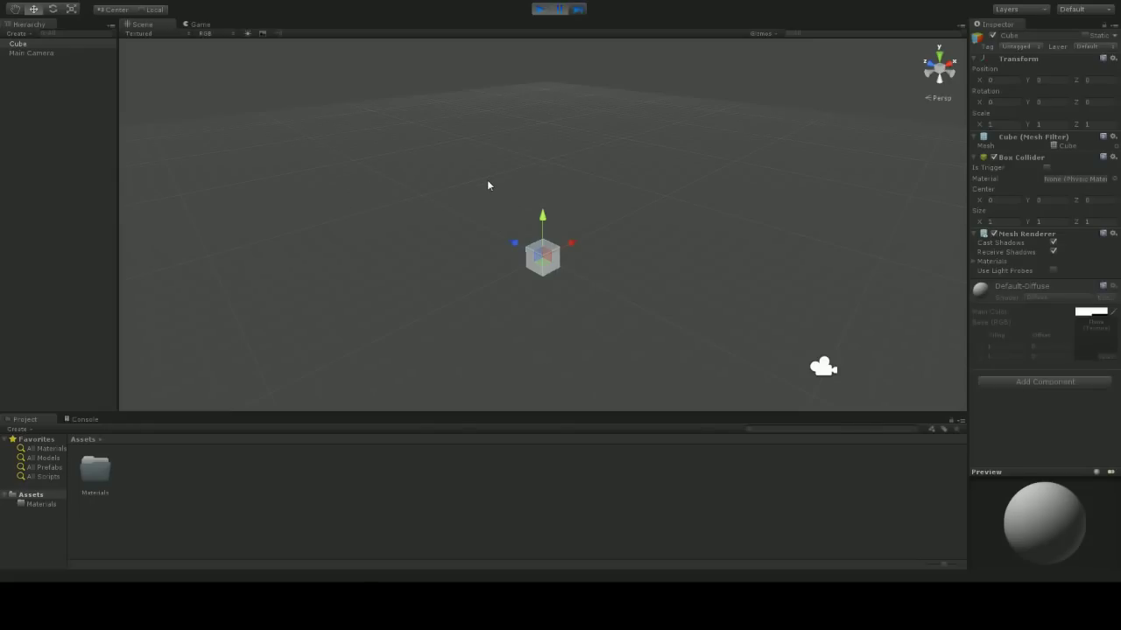
{"action": "left_click", "coordinate": [561, 10]}
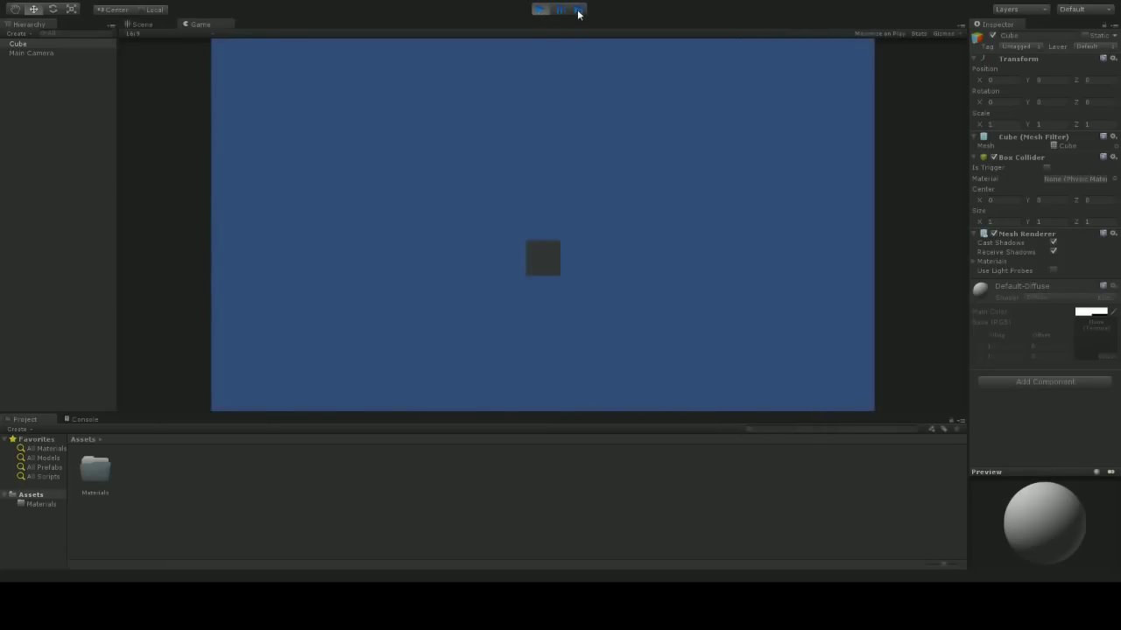
{"action": "key", "text": "ctrl+p"}
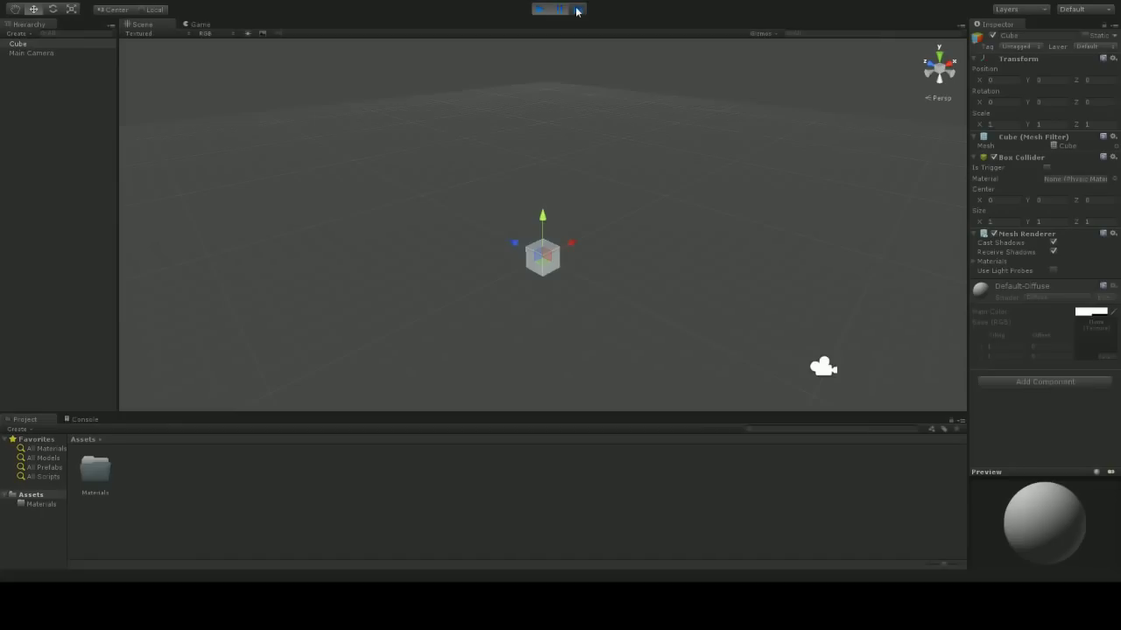
{"action": "left_click", "coordinate": [577, 9]}
{"action": "left_click", "coordinate": [543, 11]}
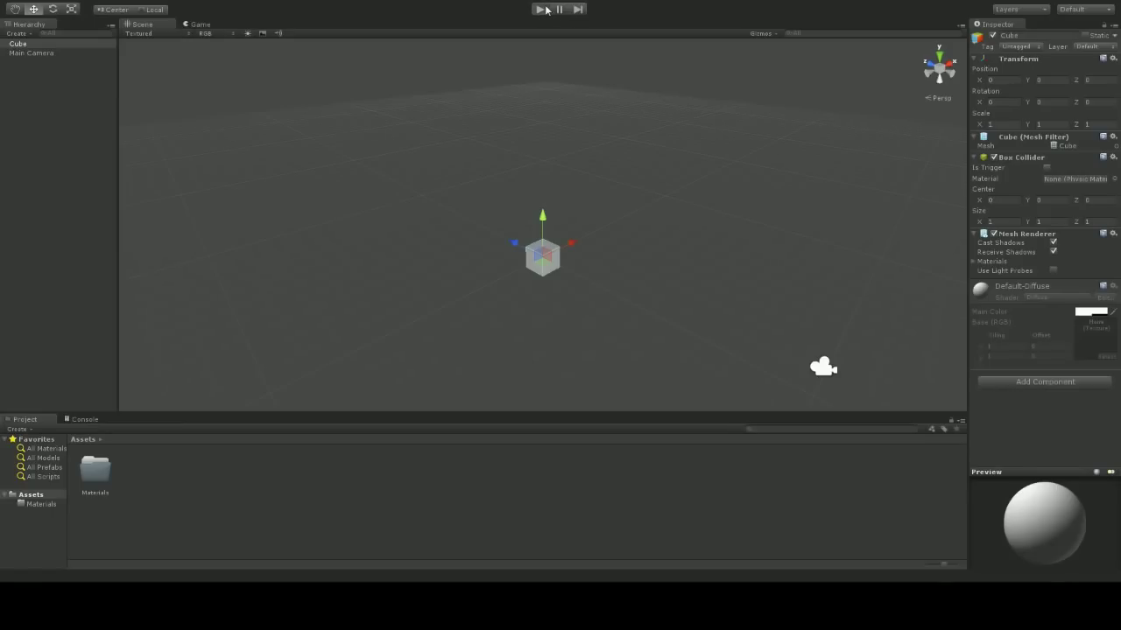
Move the cube along the X axis to about 2.73 during play mode, check it in the Game view, and stop the game
{"action": "left_click", "coordinate": [545, 10]}
{"action": "left_click_drag", "start_coordinate": [574, 245], "coordinate": [614, 227]}
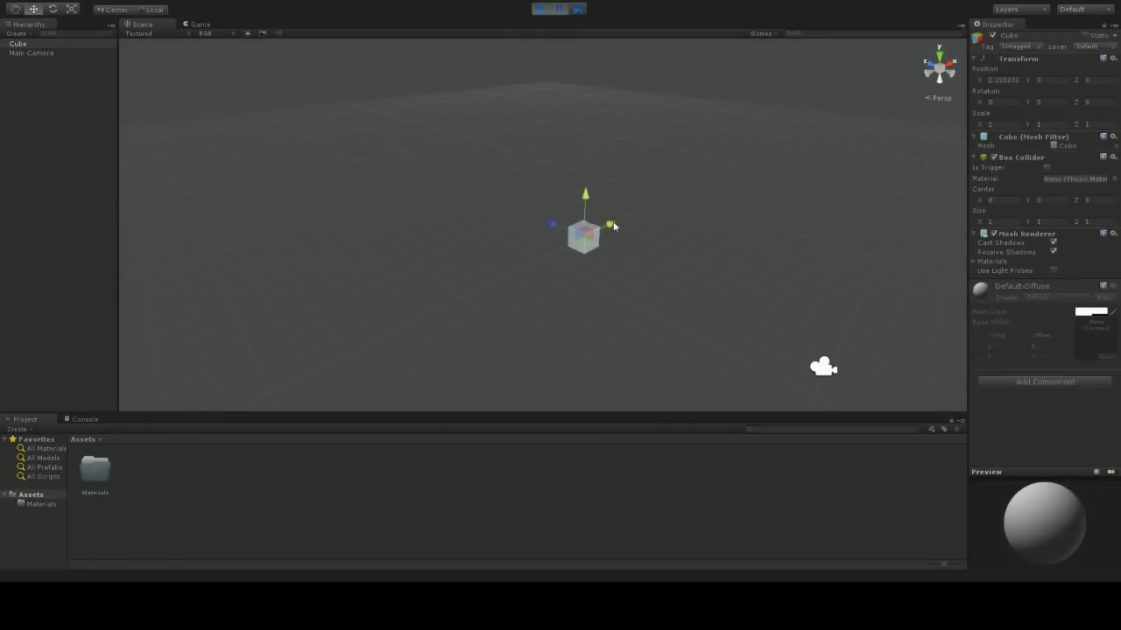
{"action": "left_click", "coordinate": [557, 9]}
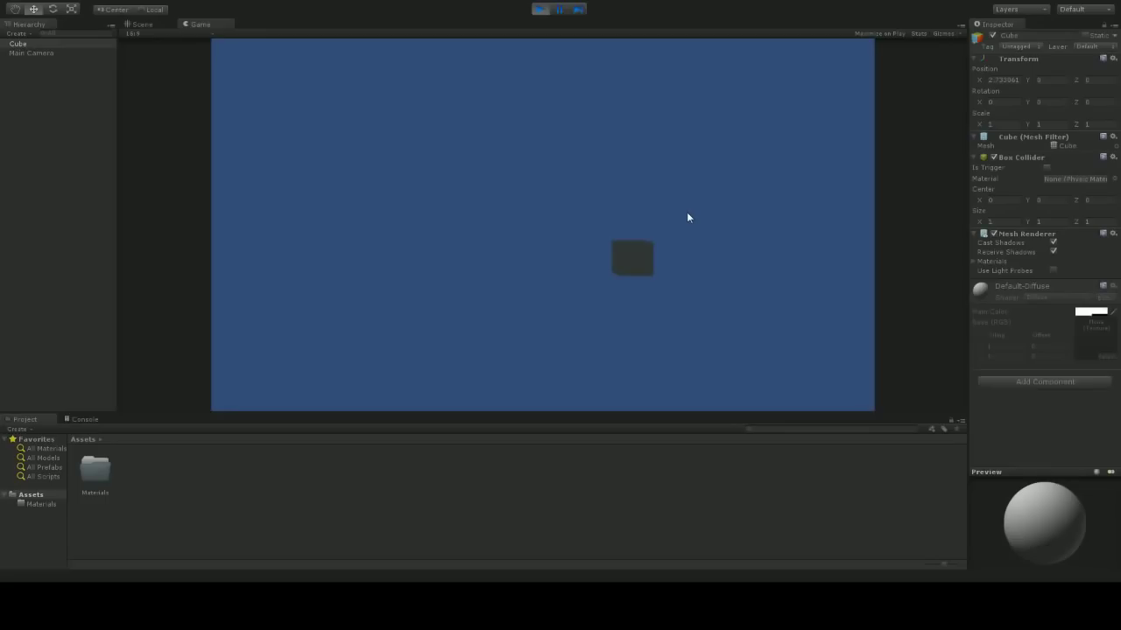
{"action": "left_click", "coordinate": [540, 9]}
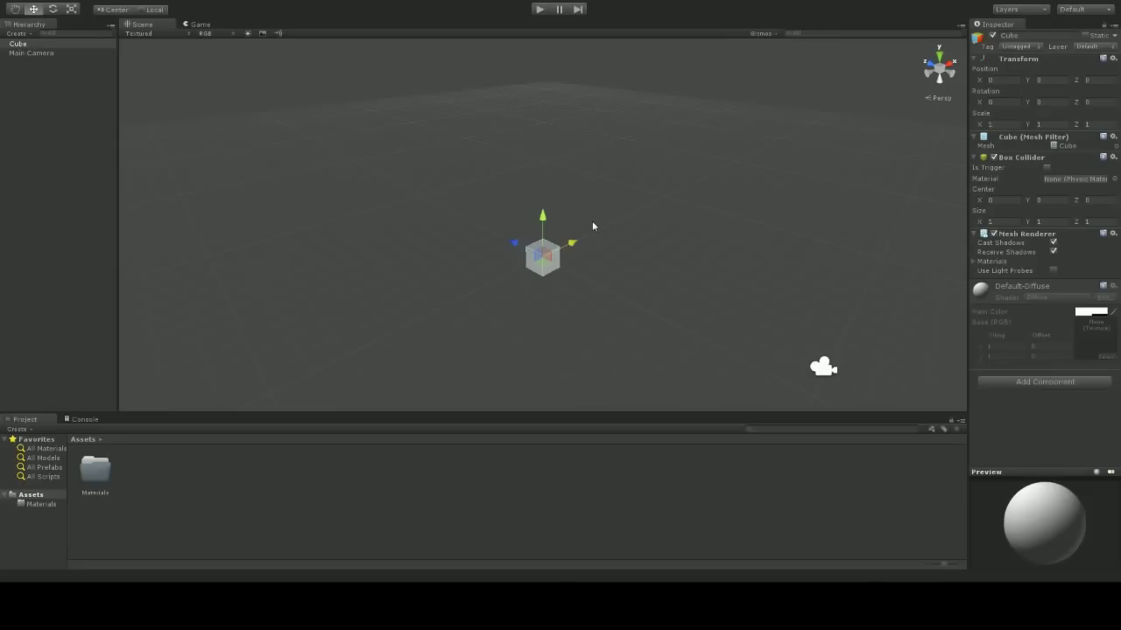
Check the Game view, return to the Scene view, and look over the available editor windows and layouts
{"action": "left_click", "coordinate": [202, 25]}
{"action": "left_click", "coordinate": [149, 25]}
{"action": "left_click", "coordinate": [176, 0]}
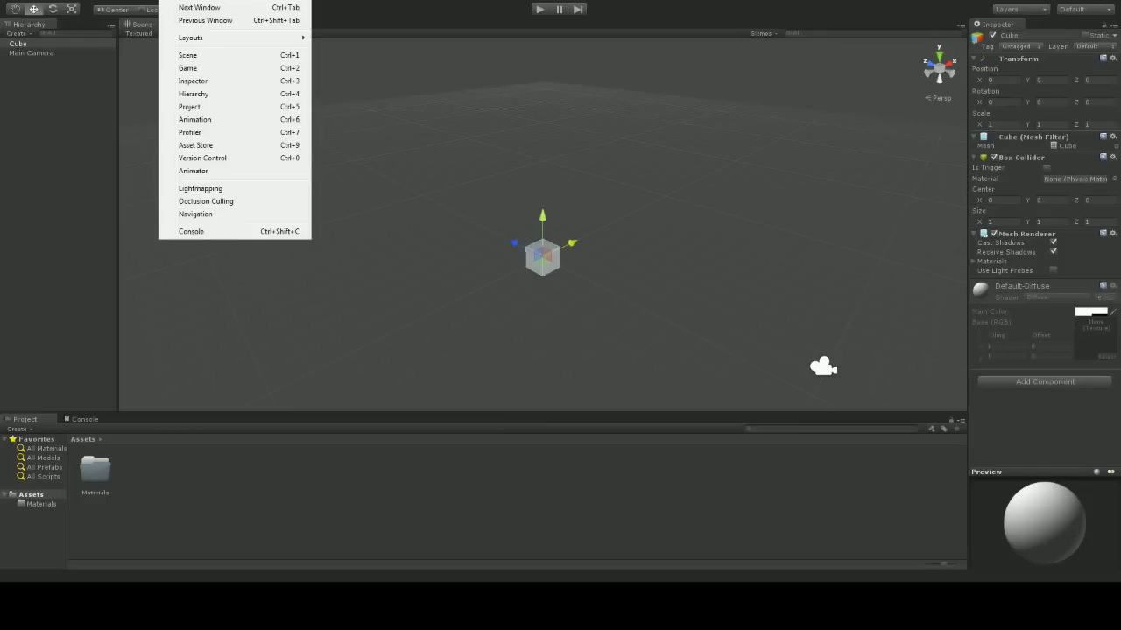
{"action": "mouse_move", "coordinate": [198, 39]}
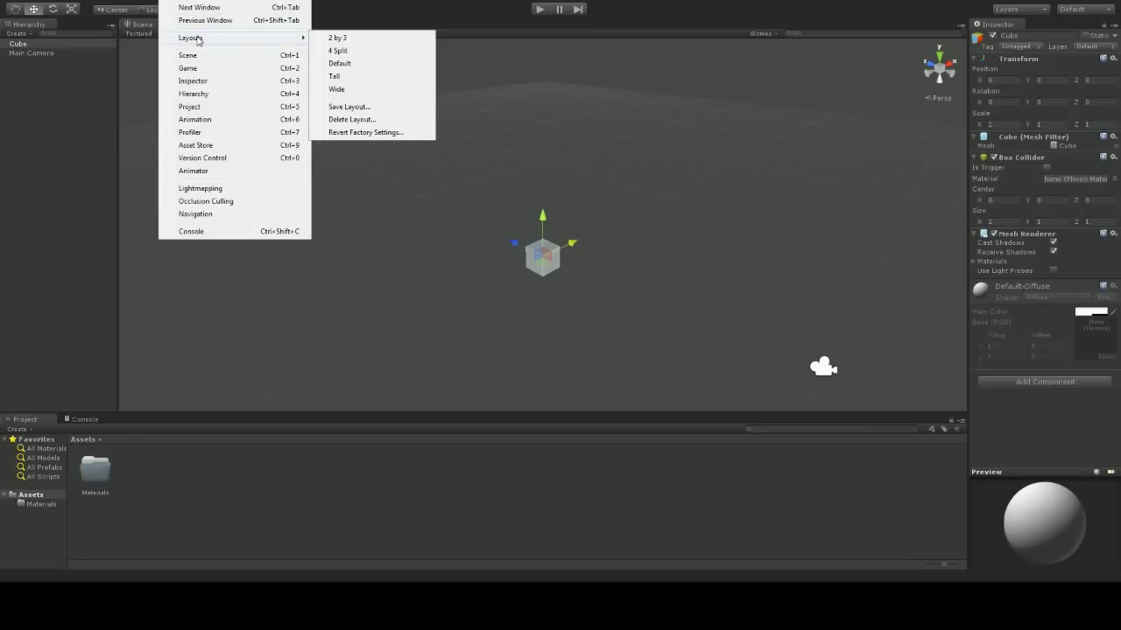
{"action": "key", "text": "Escape"}
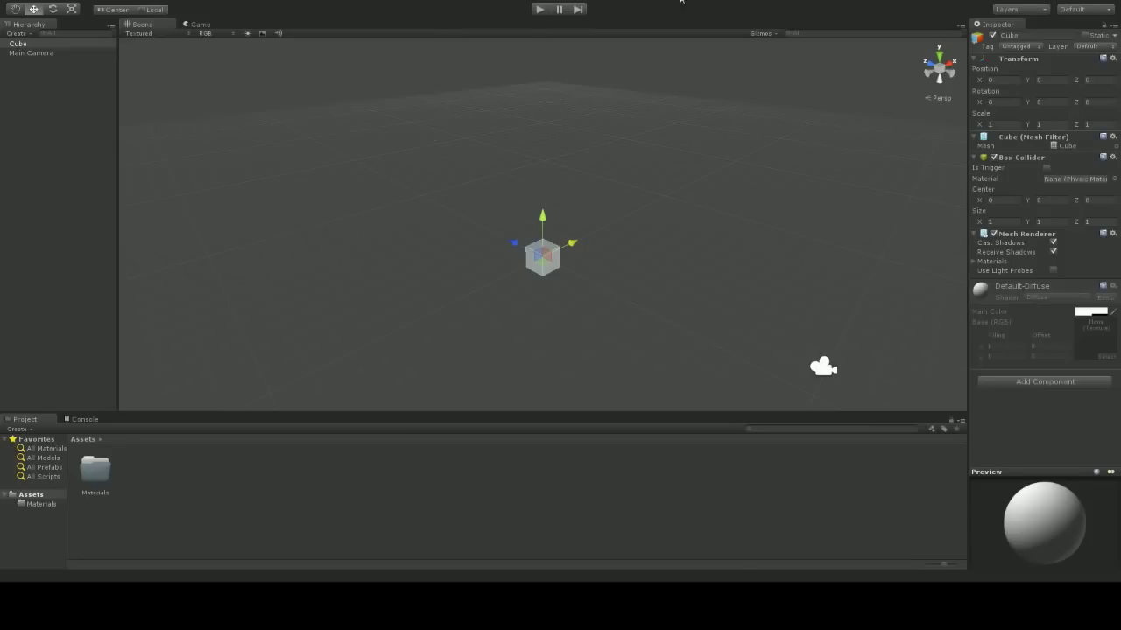
Apply the 4 Split layout and widen the scene views until the two columns are about equally wide
{"action": "left_click", "coordinate": [1073, 10]}
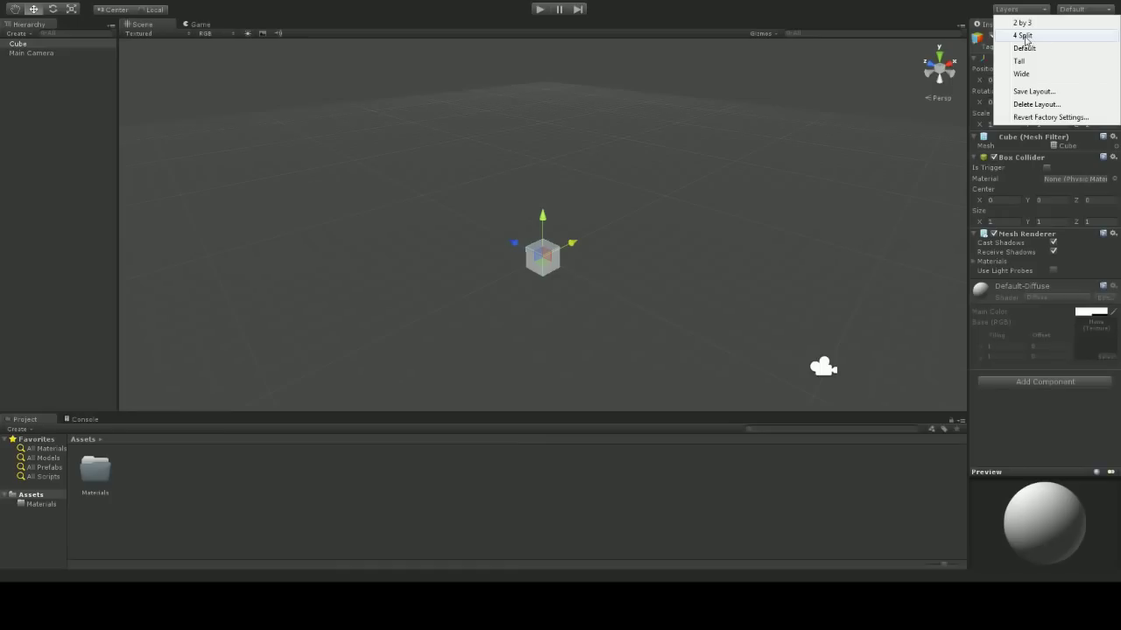
{"action": "left_click", "coordinate": [1022, 36]}
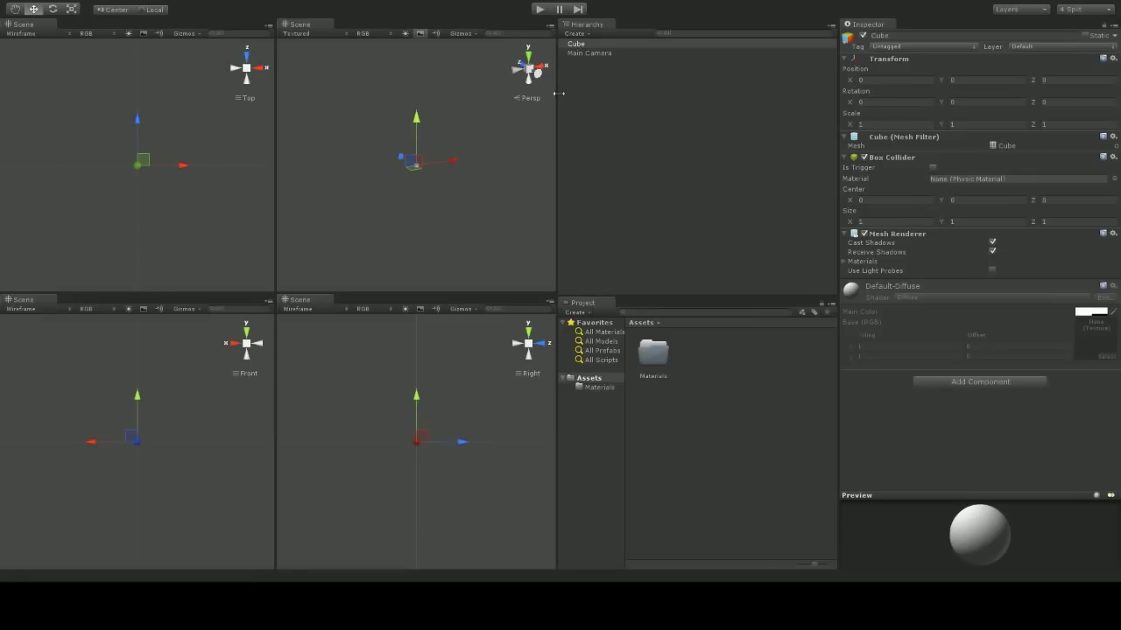
{"action": "left_click_drag", "start_coordinate": [558, 93], "coordinate": [658, 93]}
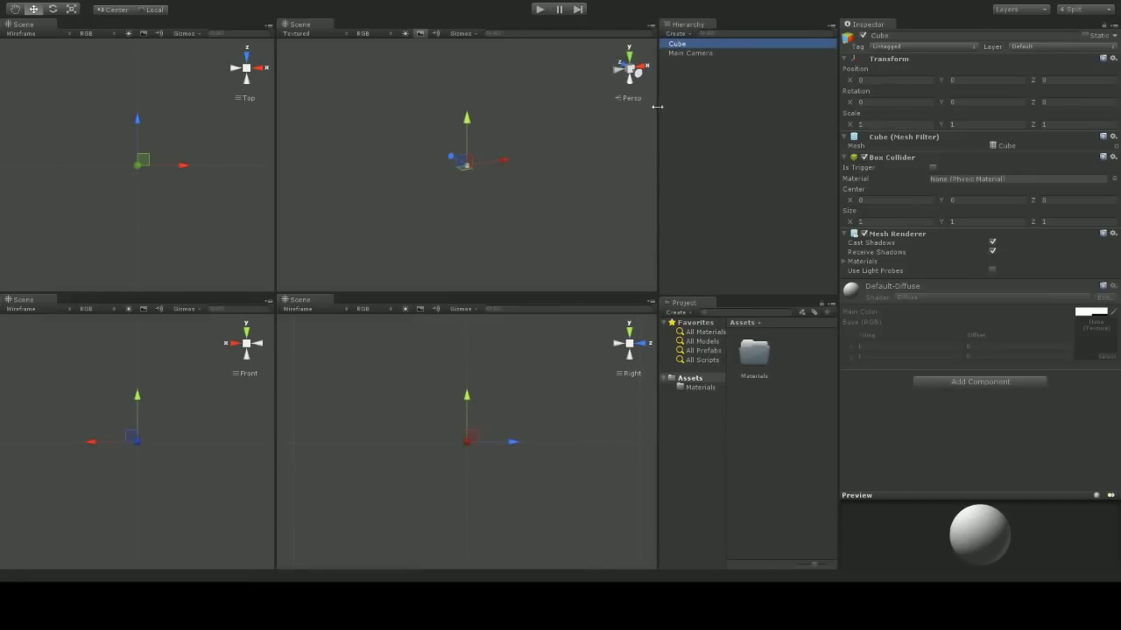
{"action": "left_click_drag", "start_coordinate": [656, 106], "coordinate": [832, 102]}
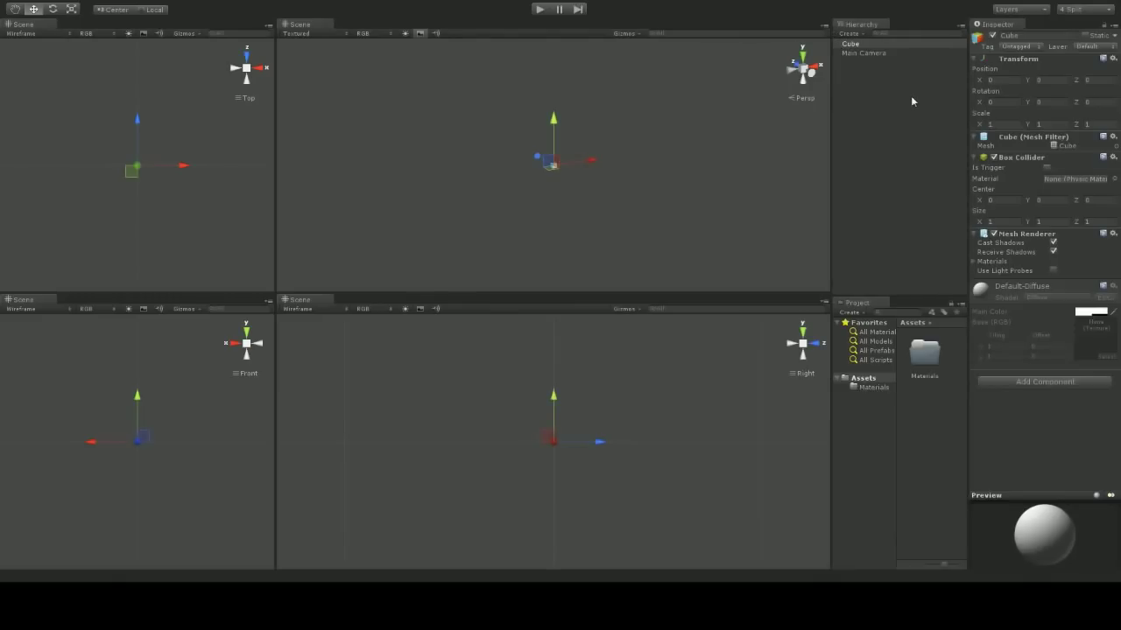
{"action": "left_click", "coordinate": [911, 101]}
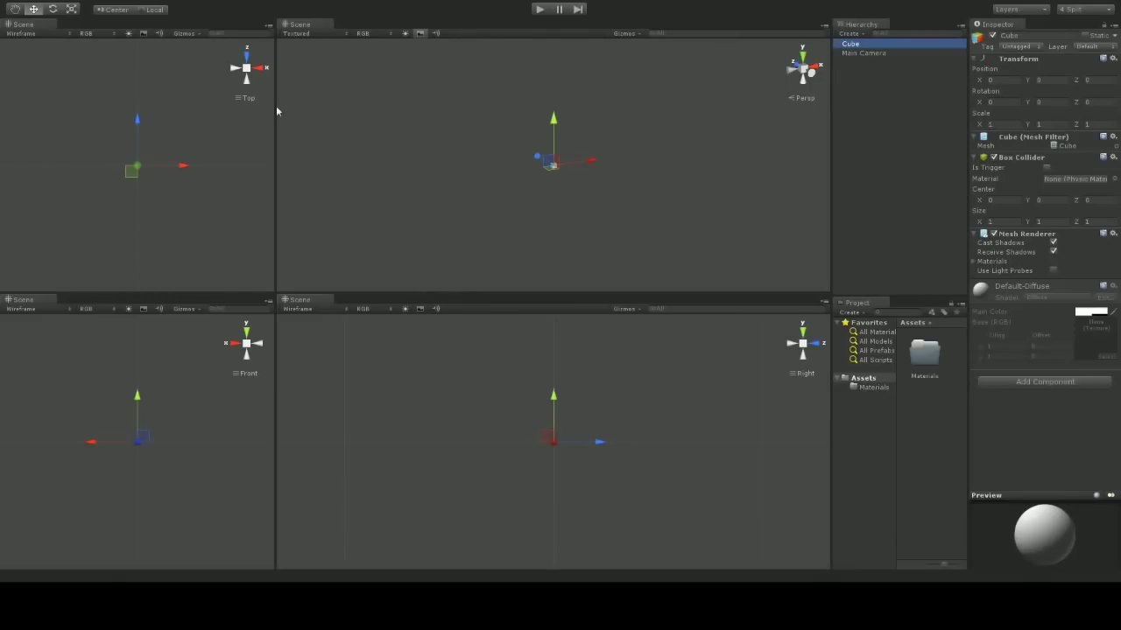
{"action": "left_click_drag", "start_coordinate": [276, 105], "coordinate": [317, 106]}
{"action": "left_click_drag", "start_coordinate": [364, 106], "coordinate": [425, 109]}
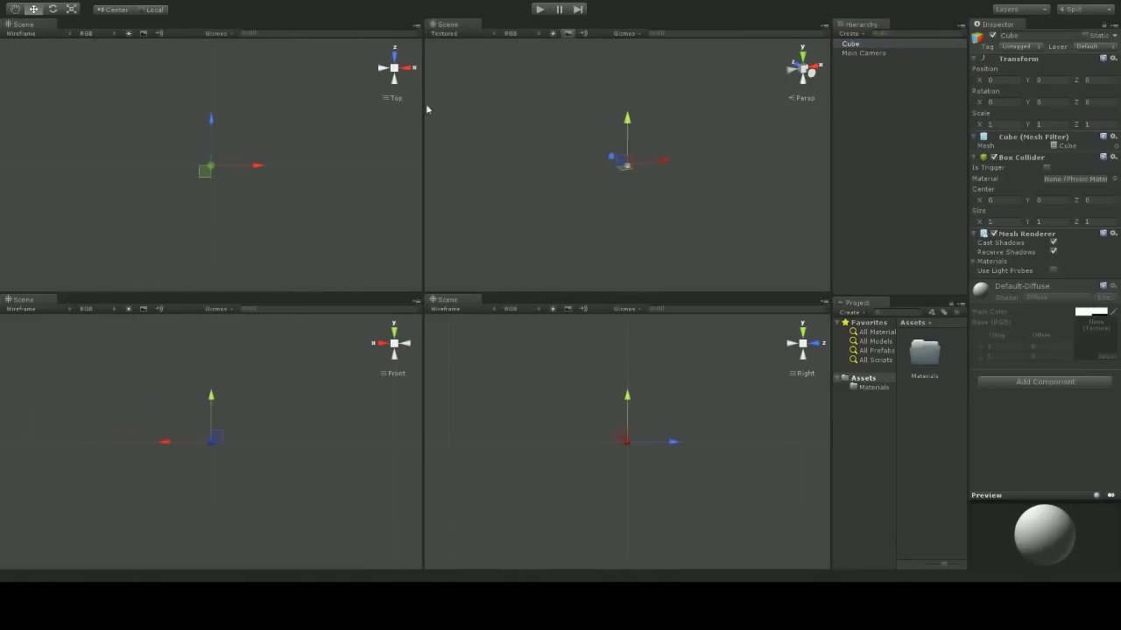
Deselect the cube and navigate around it in the perspective and top scene views
{"action": "left_click_drag", "start_coordinate": [610, 195], "coordinate": [664, 222], "text": "alt"}
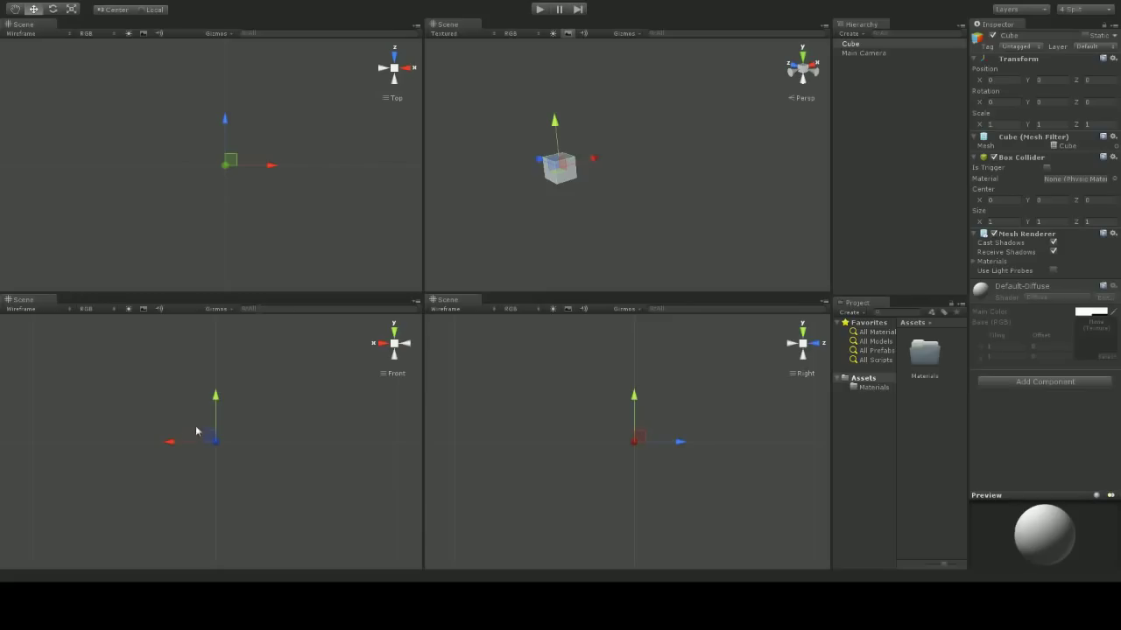
{"action": "left_click", "coordinate": [276, 405]}
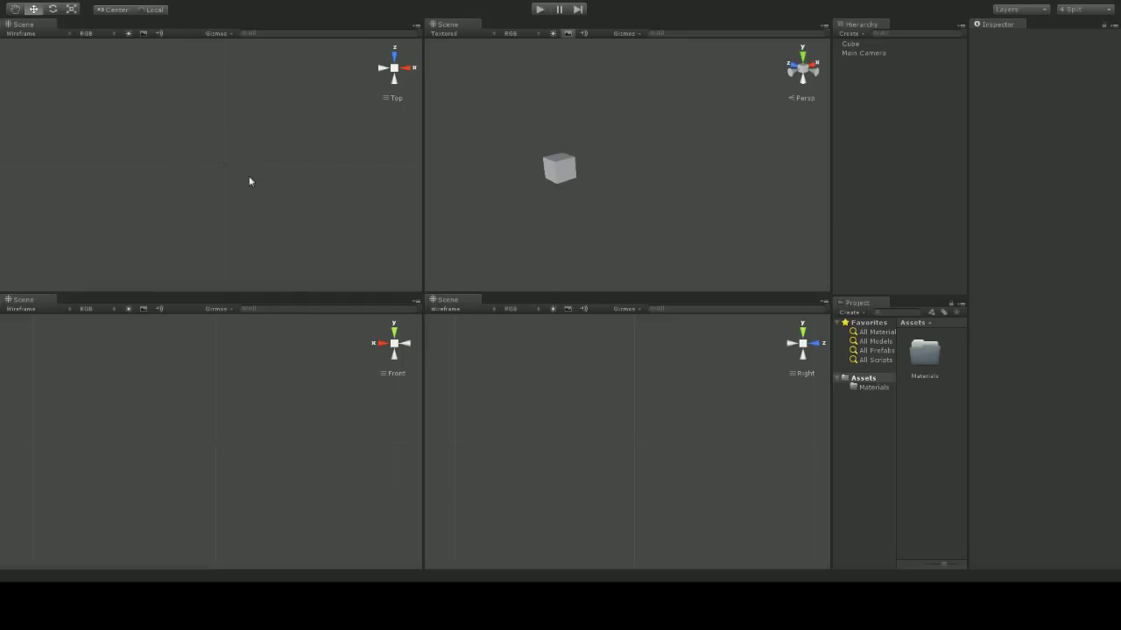
{"action": "right_click_drag", "start_coordinate": [218, 173], "coordinate": [236, 172]}
{"action": "key", "text": "w"}
{"action": "key", "text": "d"}
{"action": "key", "text": "a"}
{"action": "key", "text": "d"}
{"action": "right_click_drag", "start_coordinate": [523, 179], "coordinate": [574, 181]}
{"action": "key", "text": "a"}
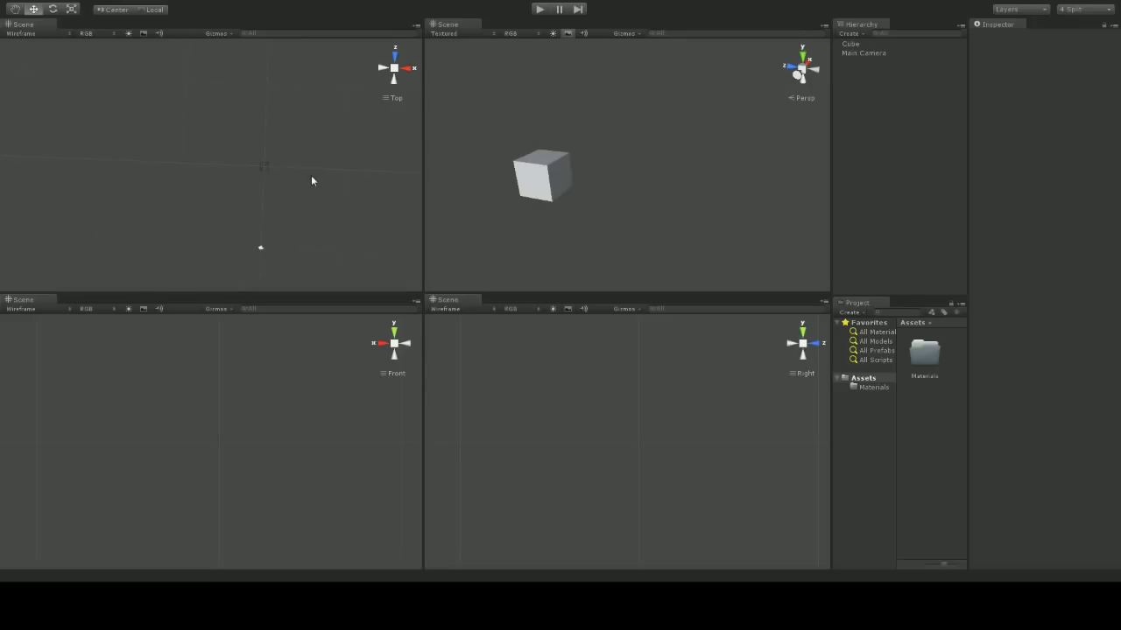
{"action": "middle_click_drag", "start_coordinate": [312, 176], "coordinate": [367, 172]}
{"action": "mouse_move", "coordinate": [289, 156]}
{"action": "right_mouse_down"}
{"action": "mouse_move", "coordinate": [354, 163]}
{"action": "mouse_move", "coordinate": [279, 162]}
{"action": "mouse_move", "coordinate": [296, 162]}
{"action": "right_mouse_up"}
{"action": "mouse_move", "coordinate": [488, 254]}
{"action": "right_mouse_down"}
{"action": "mouse_move", "coordinate": [490, 223]}
{"action": "mouse_move", "coordinate": [478, 245]}
{"action": "right_mouse_up"}
Try out the Tall and Wide window layouts and settle on the Default layout
{"action": "left_click", "coordinate": [1078, 14]}
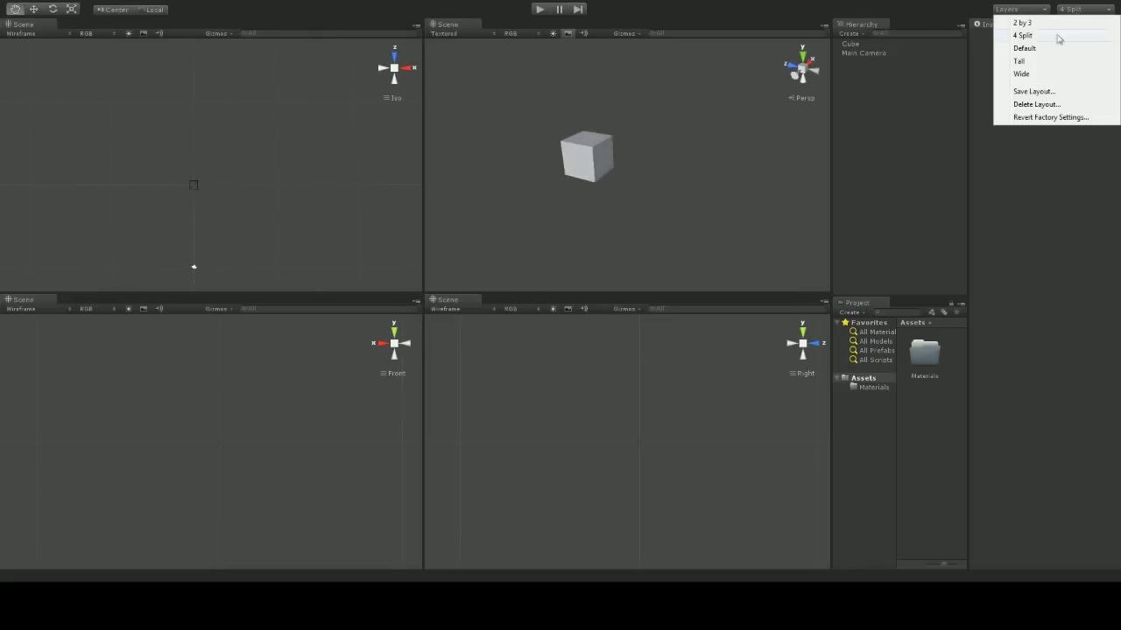
{"action": "left_click", "coordinate": [1038, 63]}
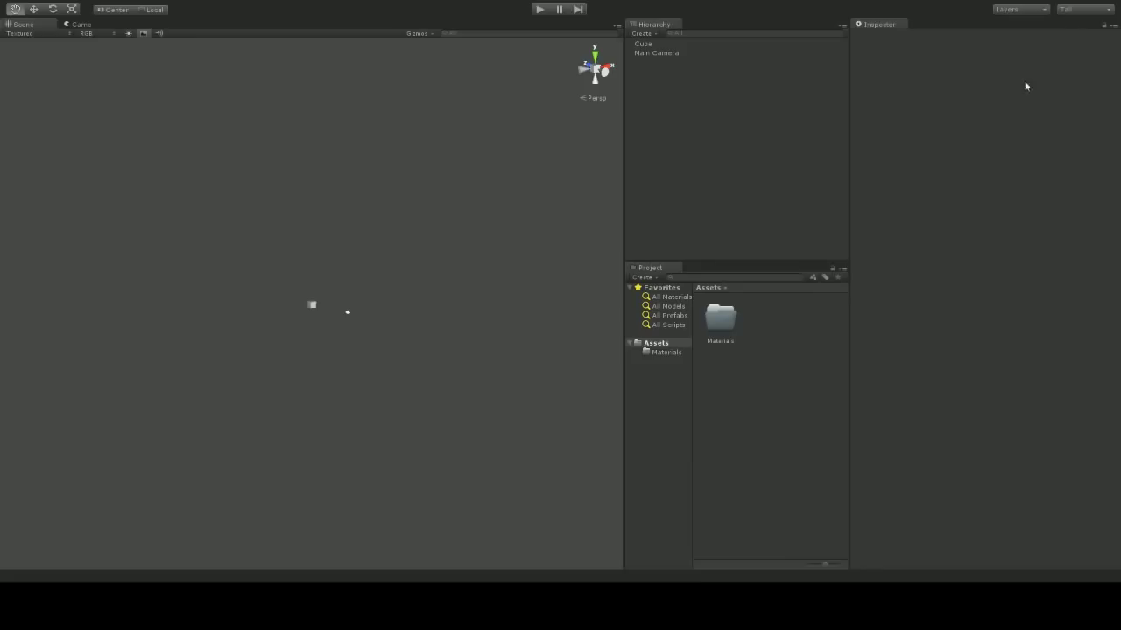
{"action": "left_click", "coordinate": [1077, 13]}
{"action": "left_click", "coordinate": [1041, 75]}
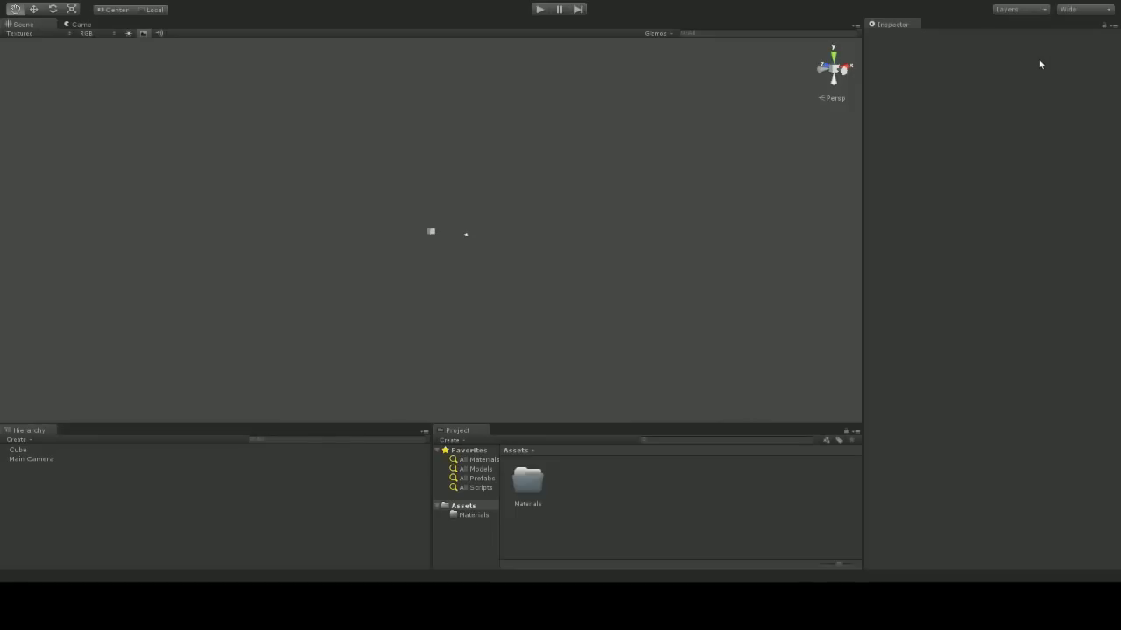
{"action": "left_click", "coordinate": [1061, 10]}
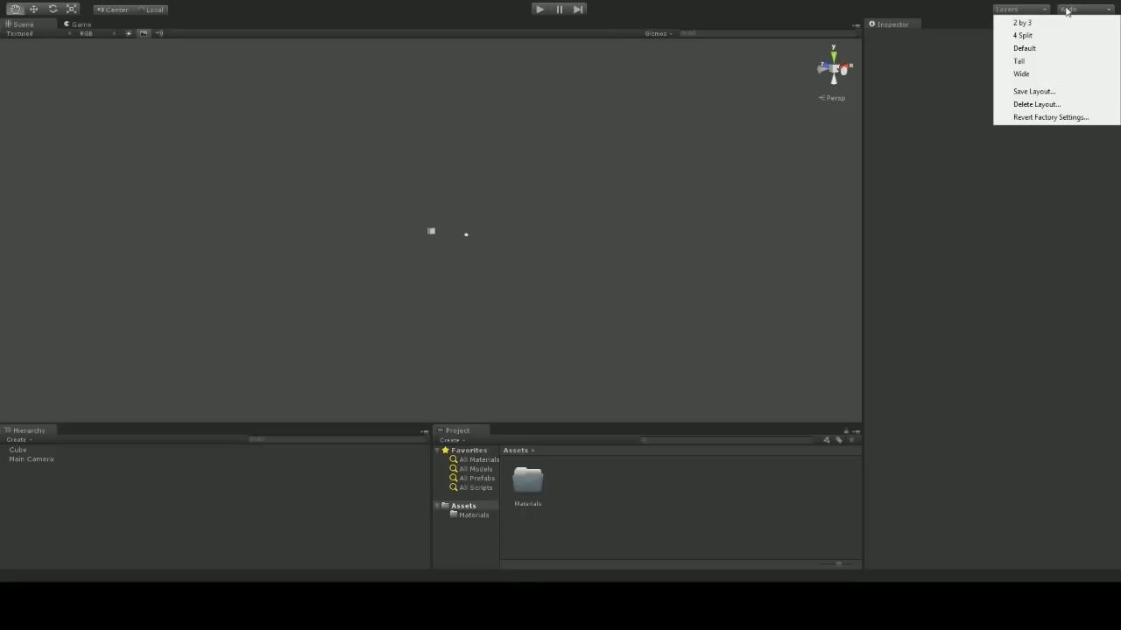
{"action": "left_click", "coordinate": [1037, 58]}
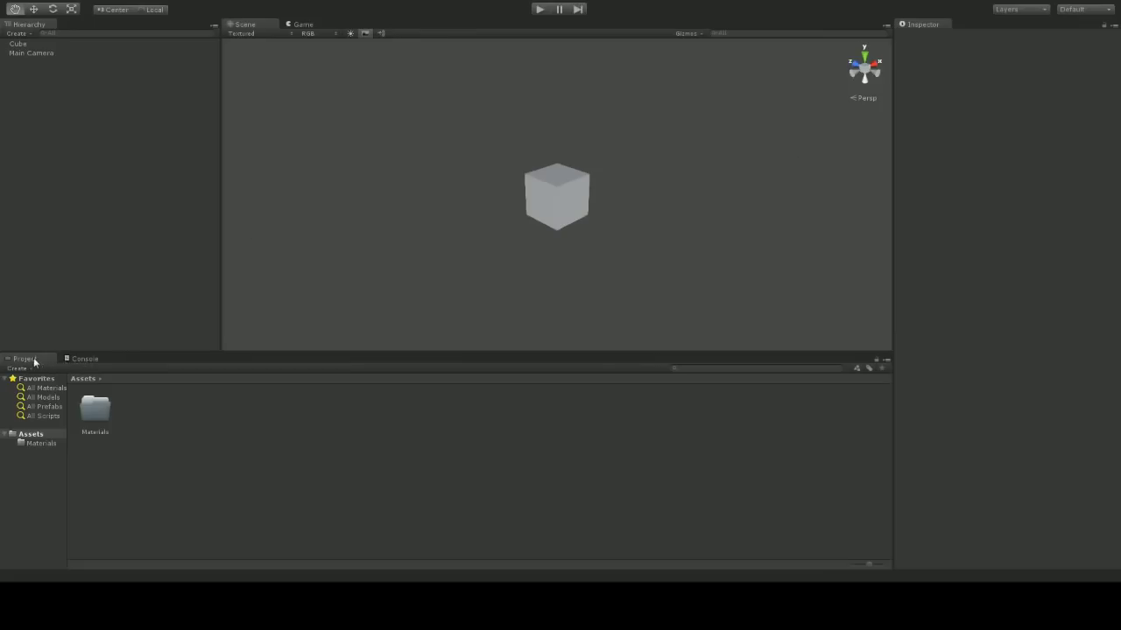
Redock the editor windows as full-width rows in the order Hierarchy, Scene, Project, Game, Inspector and Console
{"action": "left_click_drag", "start_coordinate": [34, 362], "coordinate": [379, 108]}
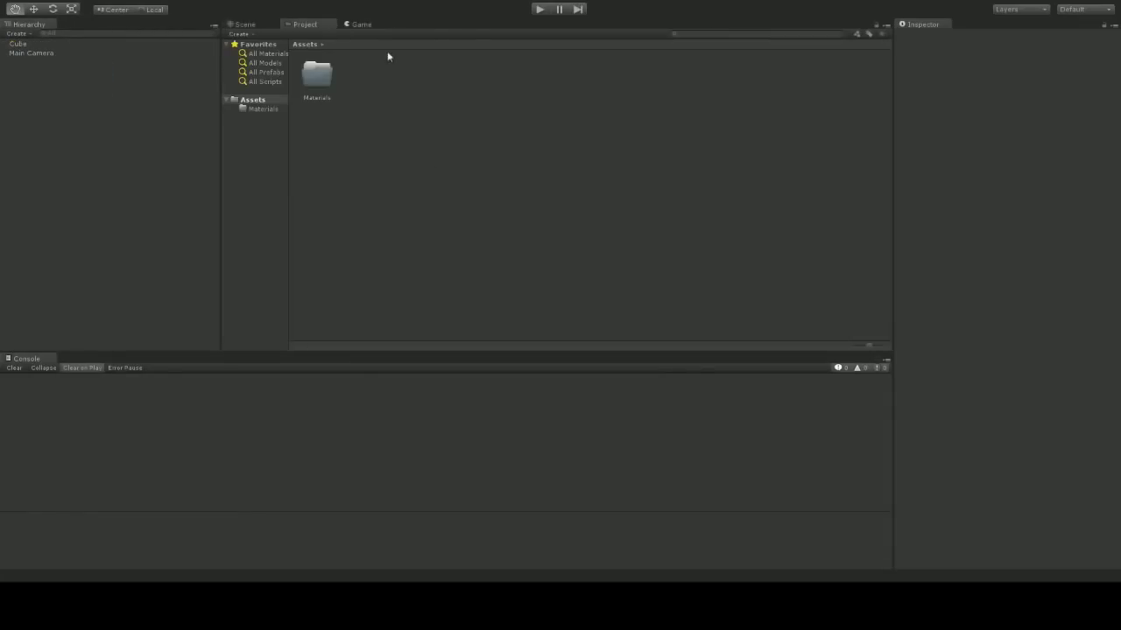
{"action": "left_click_drag", "start_coordinate": [919, 24], "coordinate": [96, 248]}
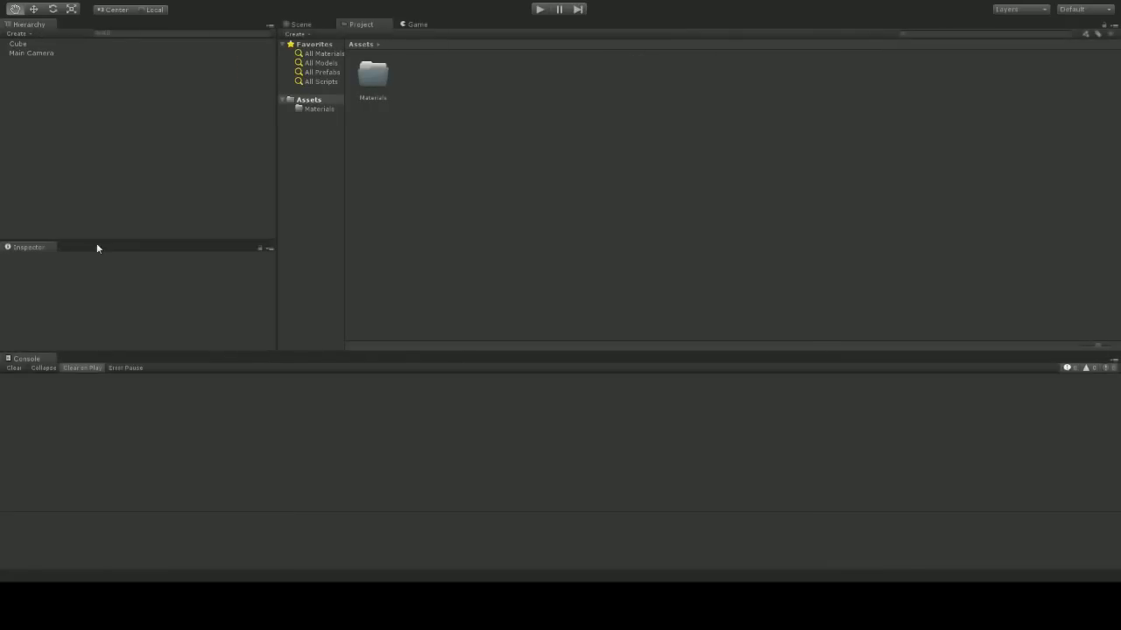
{"action": "left_click_drag", "start_coordinate": [414, 23], "coordinate": [133, 219]}
{"action": "left_click_drag", "start_coordinate": [360, 23], "coordinate": [132, 146]}
{"action": "left_click_drag", "start_coordinate": [304, 29], "coordinate": [239, 119]}
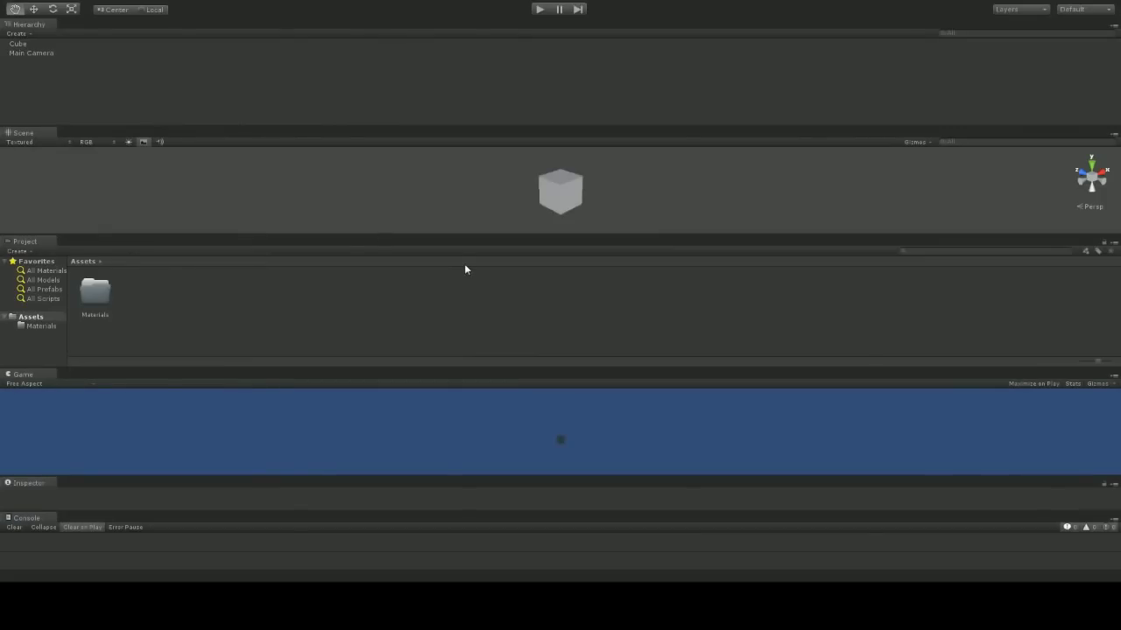
Add a second Hierarchy window and dock it beside the Scene view
{"action": "right_click", "coordinate": [49, 24]}
{"action": "mouse_move", "coordinate": [92, 61]}
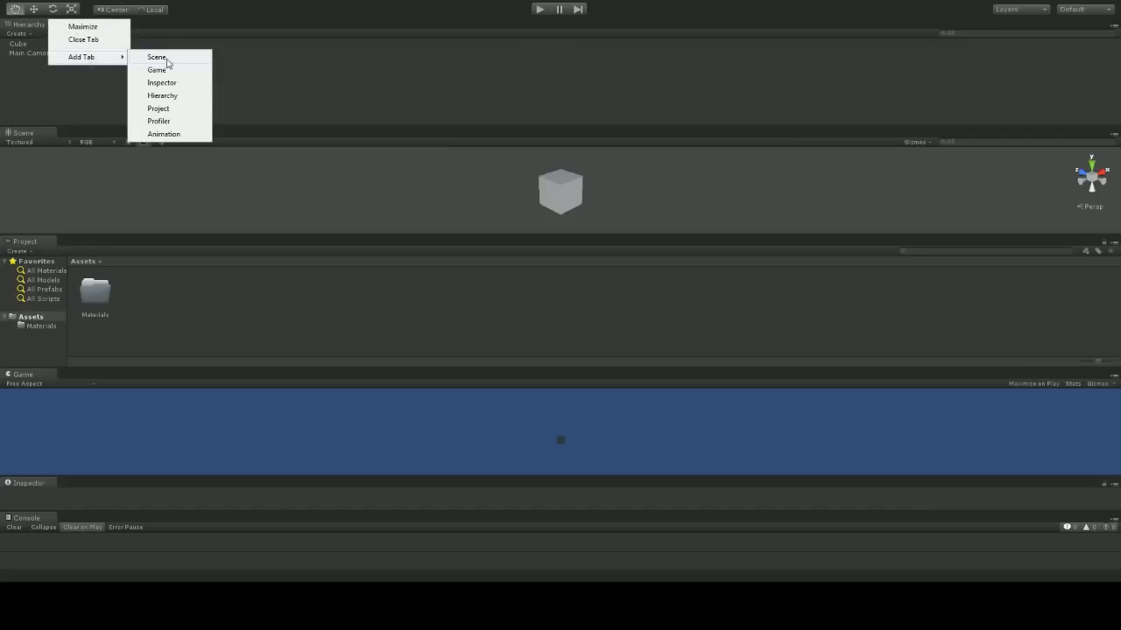
{"action": "left_click", "coordinate": [163, 95]}
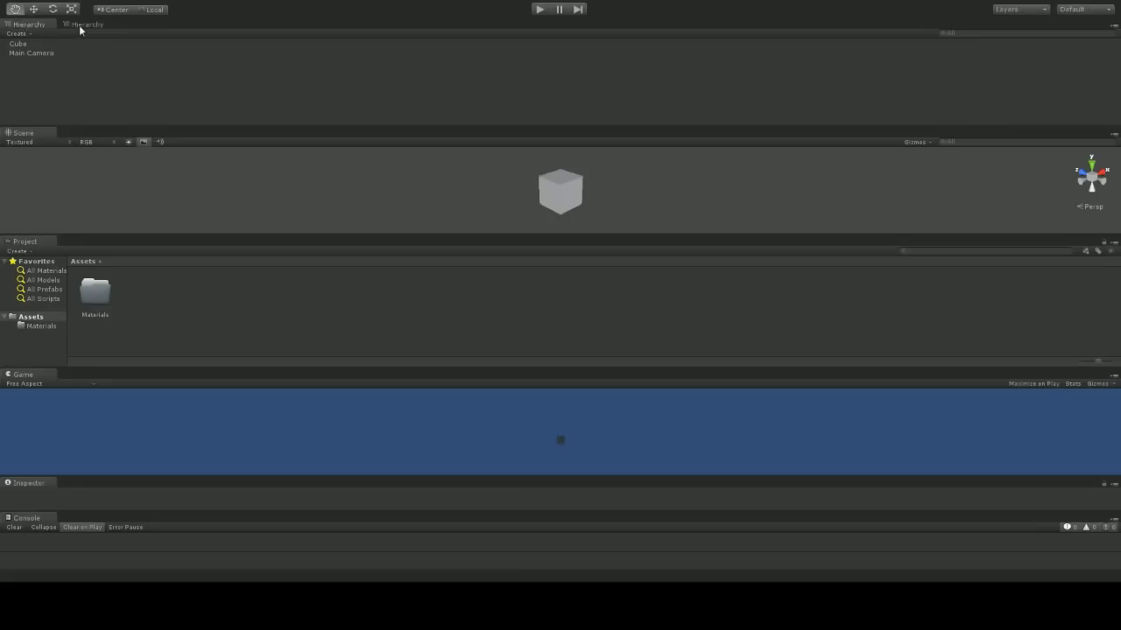
{"action": "left_click_drag", "start_coordinate": [80, 30], "coordinate": [87, 133]}
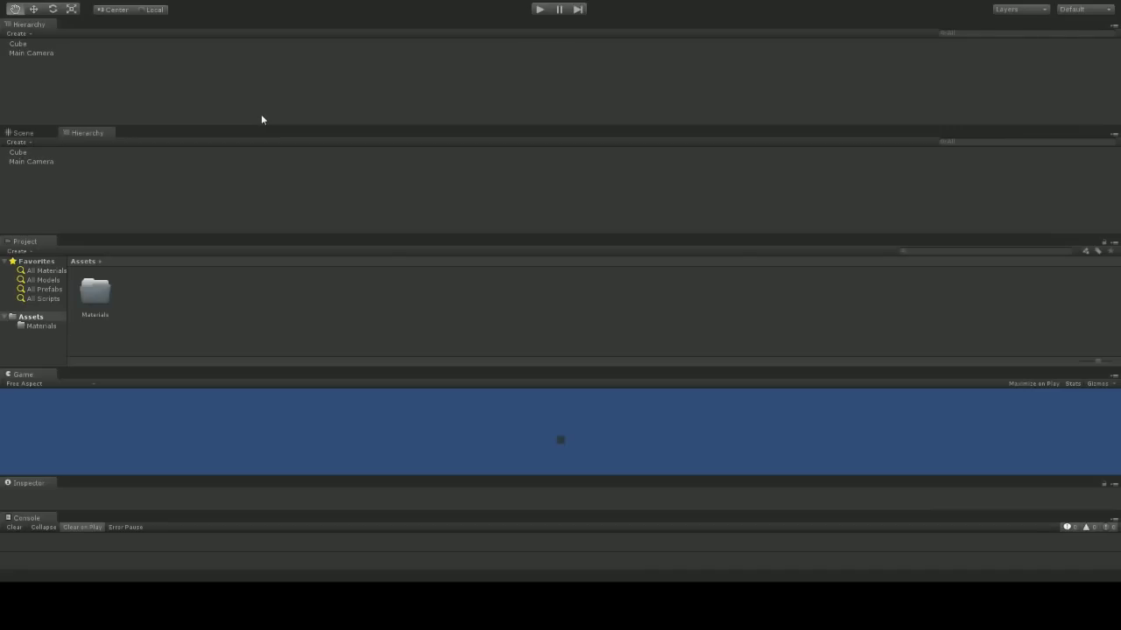
Restore the Default window layout and open the option for saving the current layout
{"action": "left_click", "coordinate": [1075, 10]}
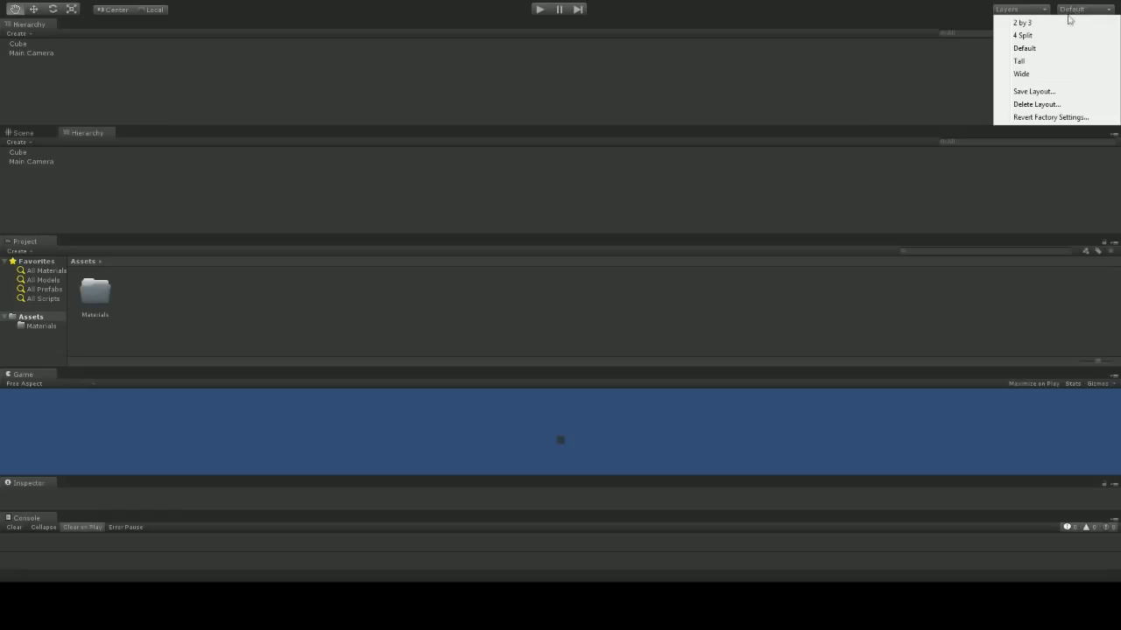
{"action": "left_click", "coordinate": [1030, 54]}
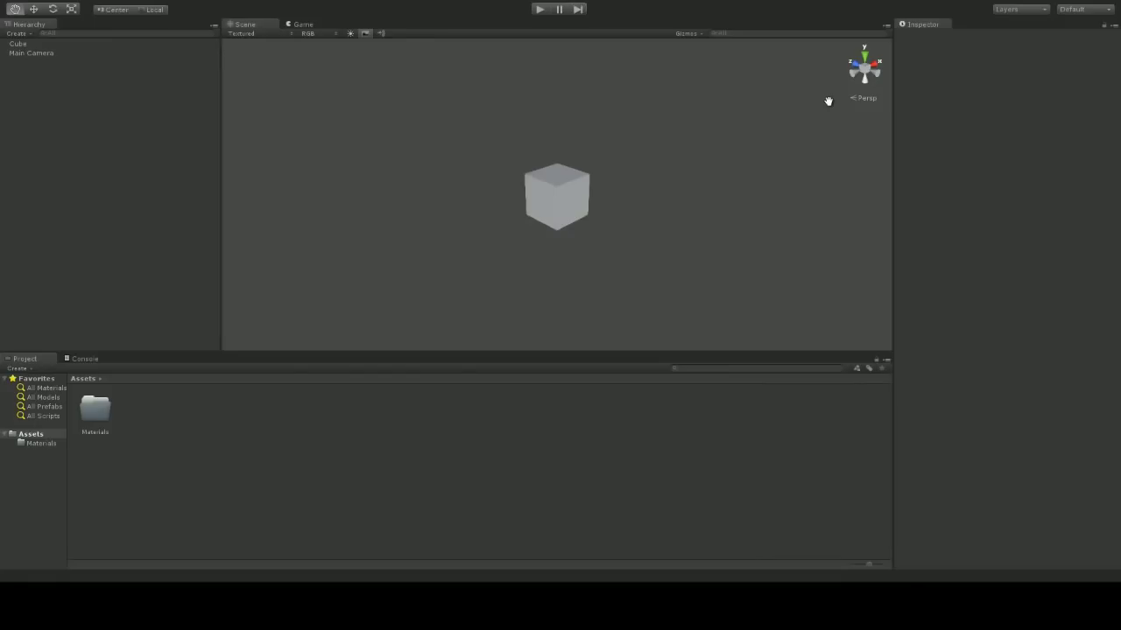
{"action": "left_click", "coordinate": [1074, 11]}
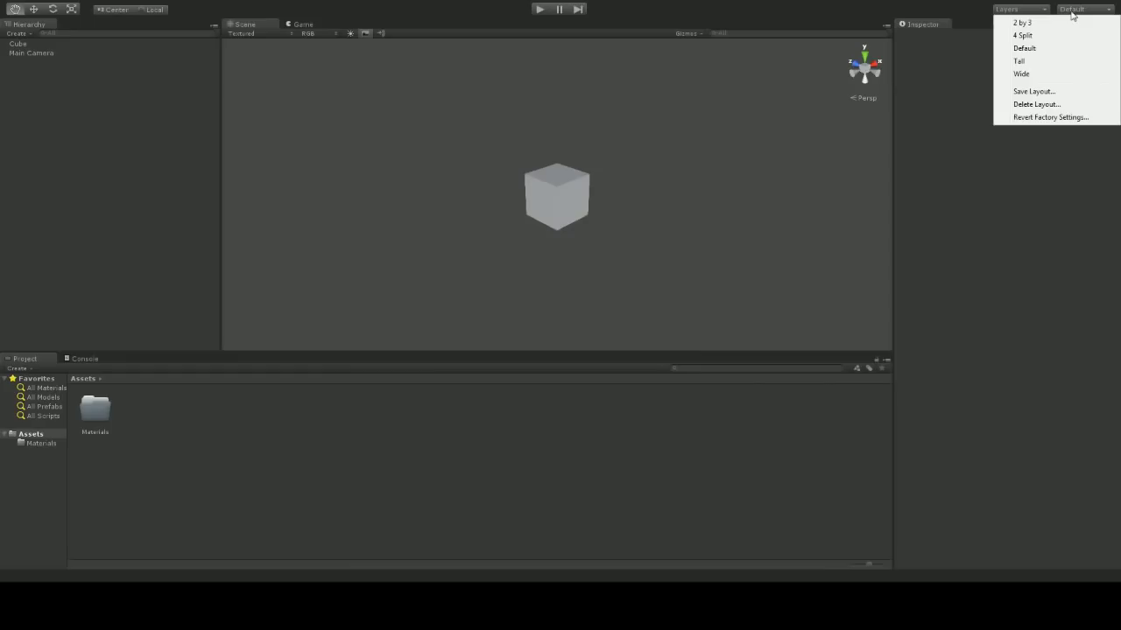
{"action": "left_click", "coordinate": [1034, 92]}
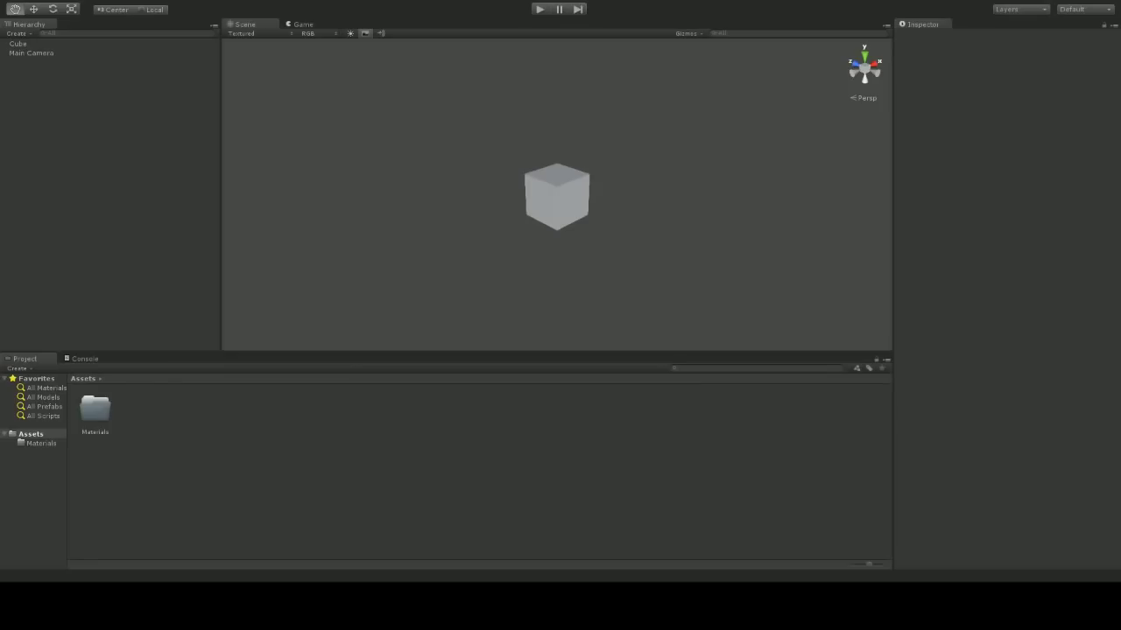